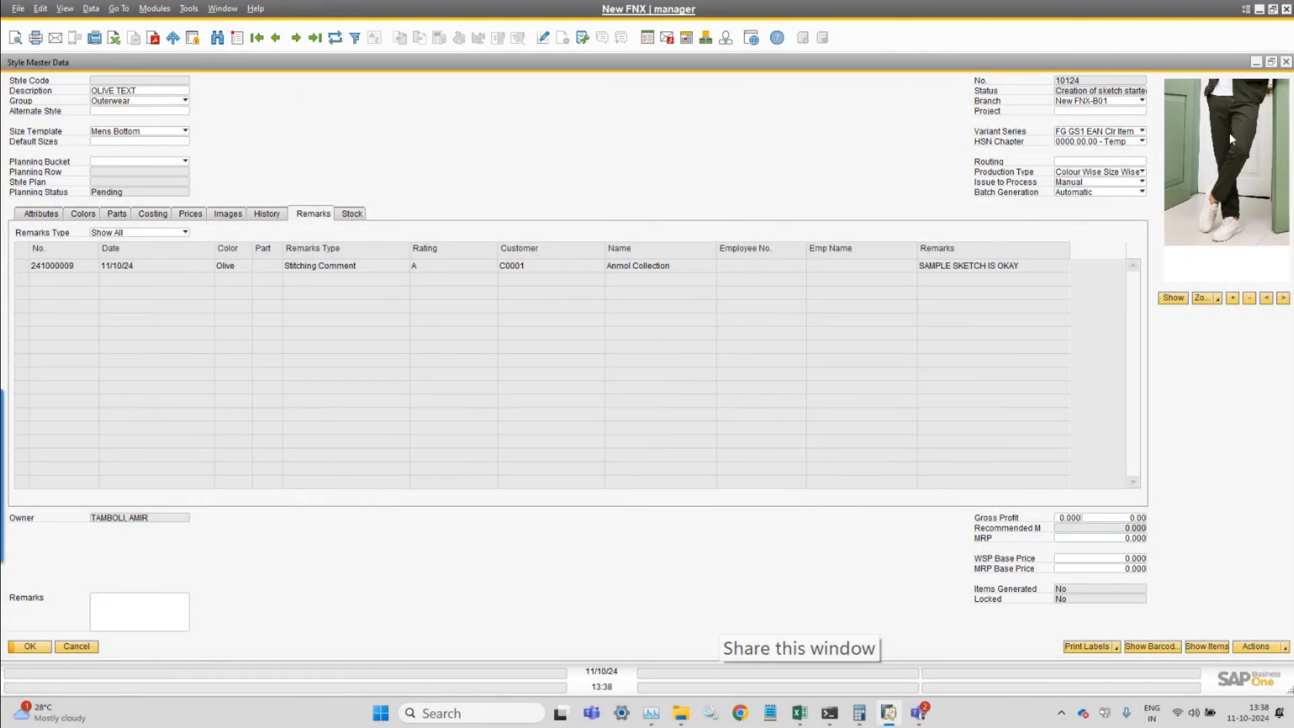
View the OLIVE TEXT style's status history and open a new Sample Order from the Merchandising sampling functions
left_click(267, 213)
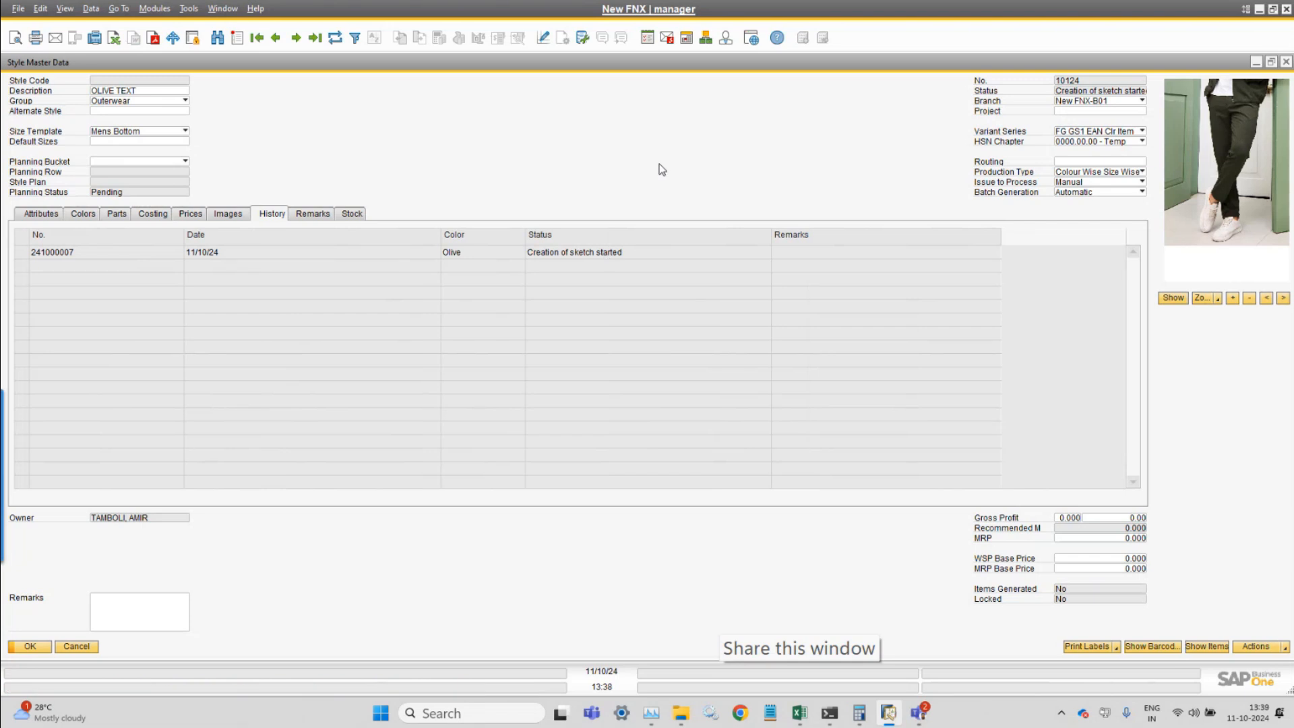
left_click(149, 11)
mouse_move(215, 170)
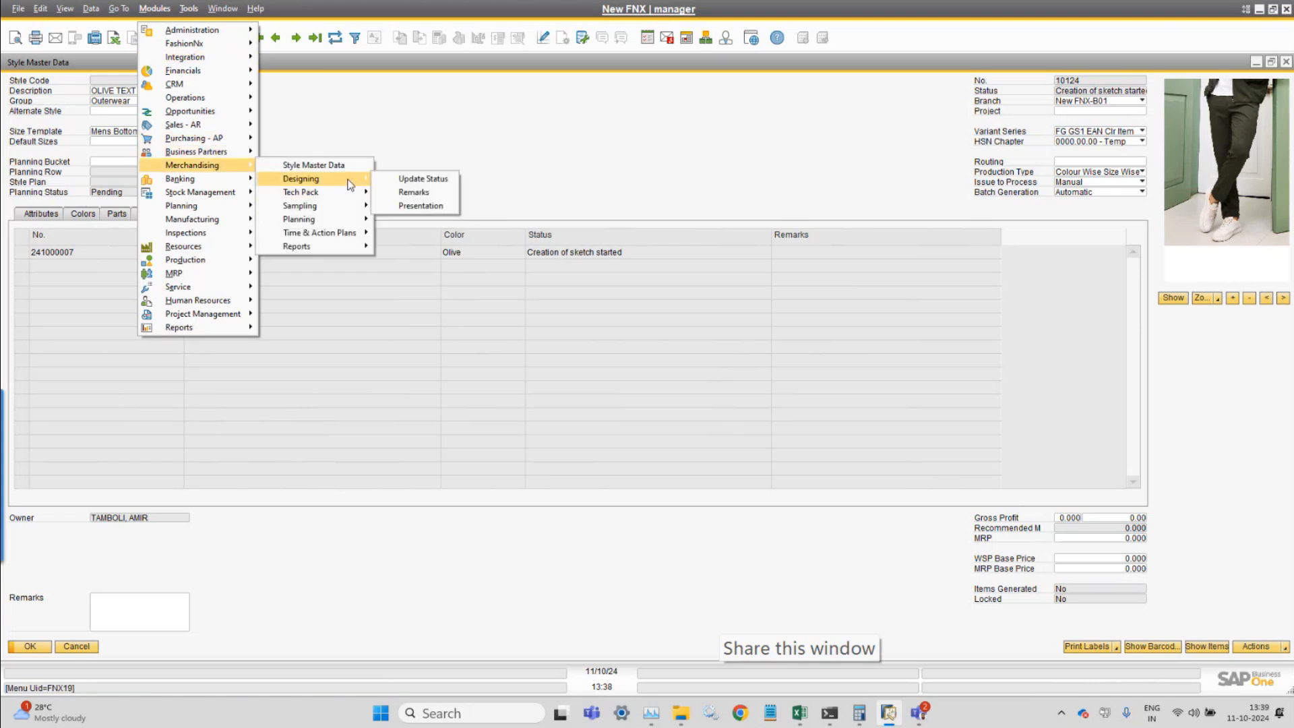
mouse_move(350, 215)
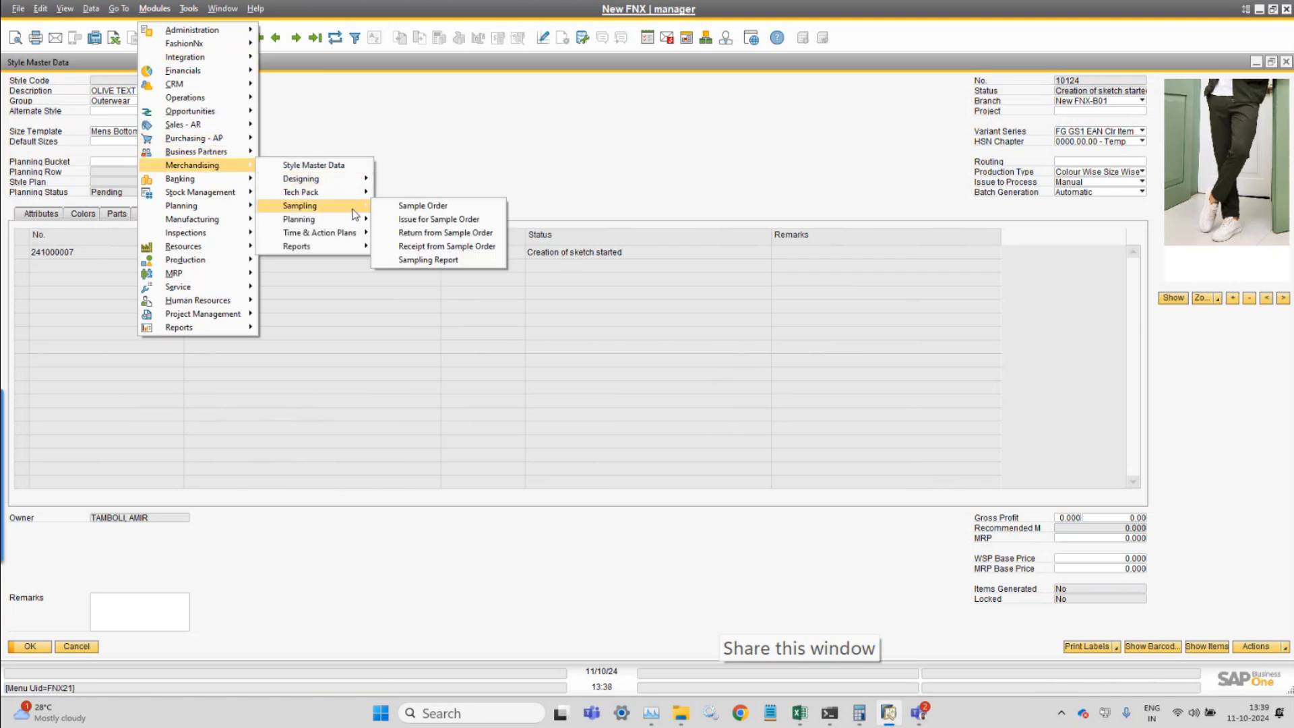
left_click(453, 210)
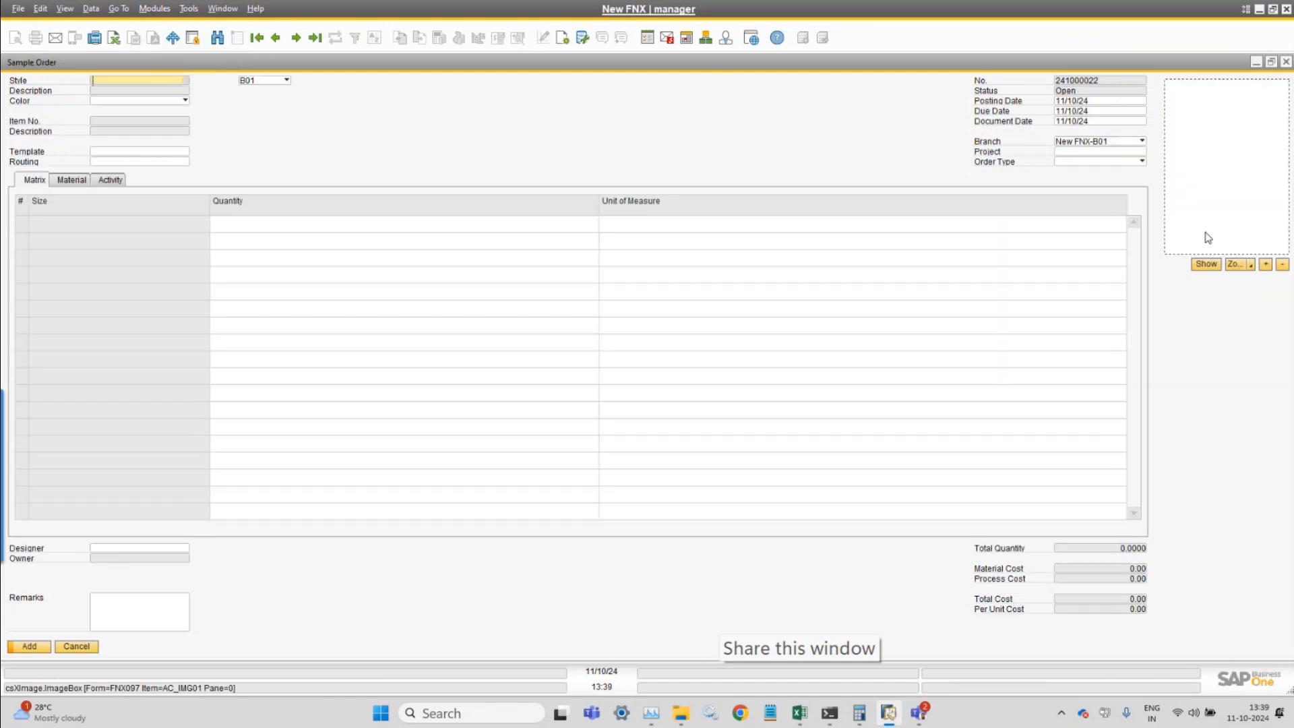
Select style 10124 (OLIVE TEXT) for the sample order and set its color to Olive
left_click(186, 80)
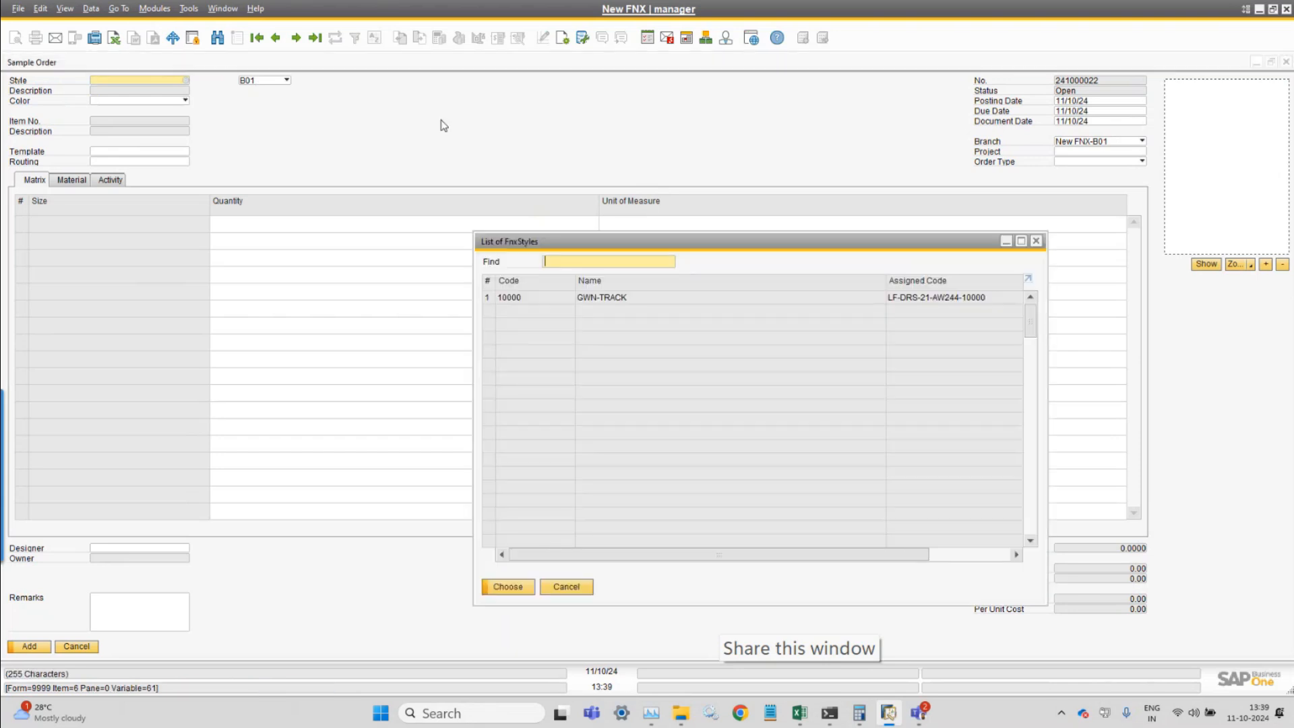
double_click(652, 279)
type("OL")
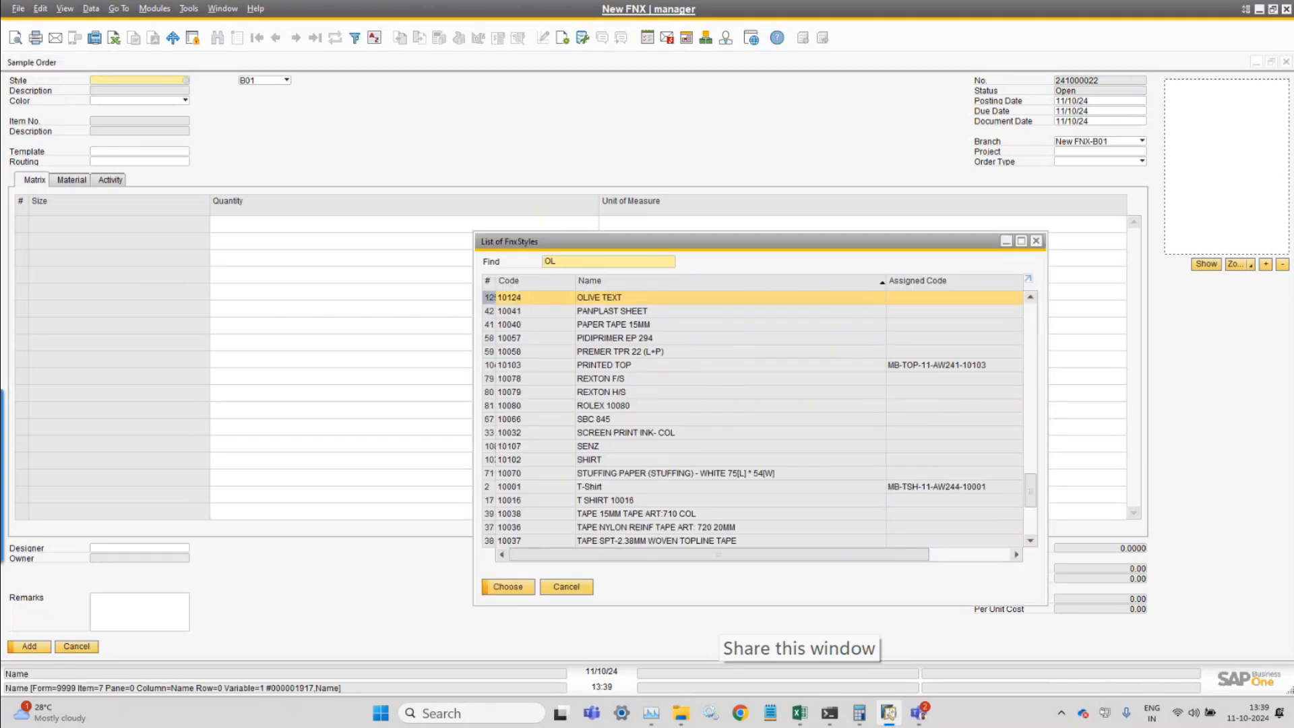
key("Return")
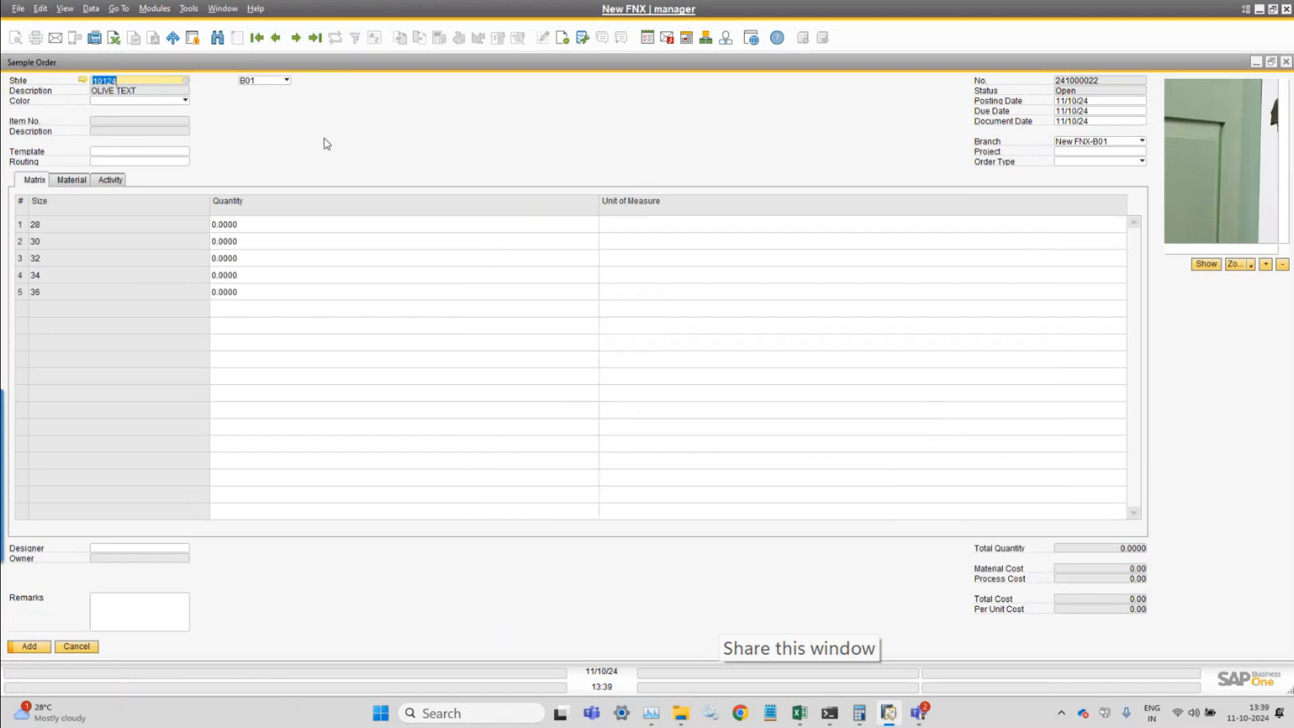
left_click(179, 101)
left_click(152, 112)
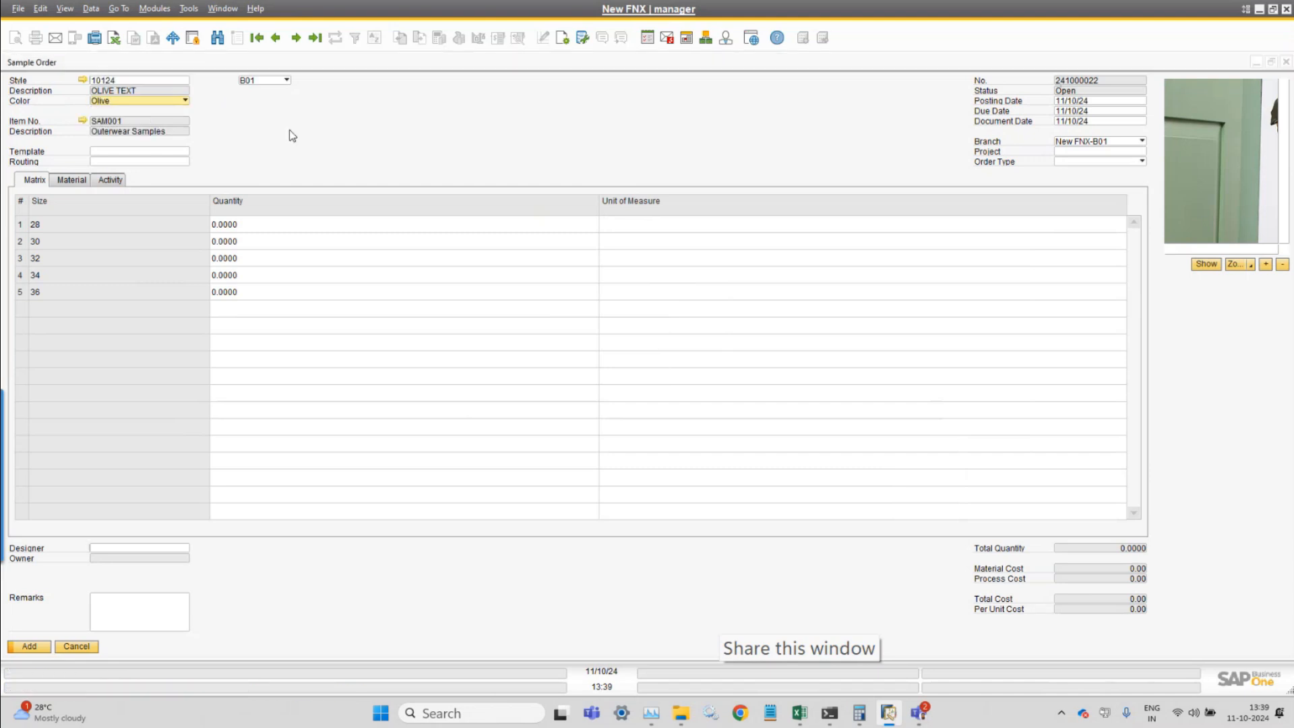
Check the items listed for the OLIVE TEXT style in its master data and return to the sample order
left_click_drag(228, 66, 472, 250)
key("Escape")
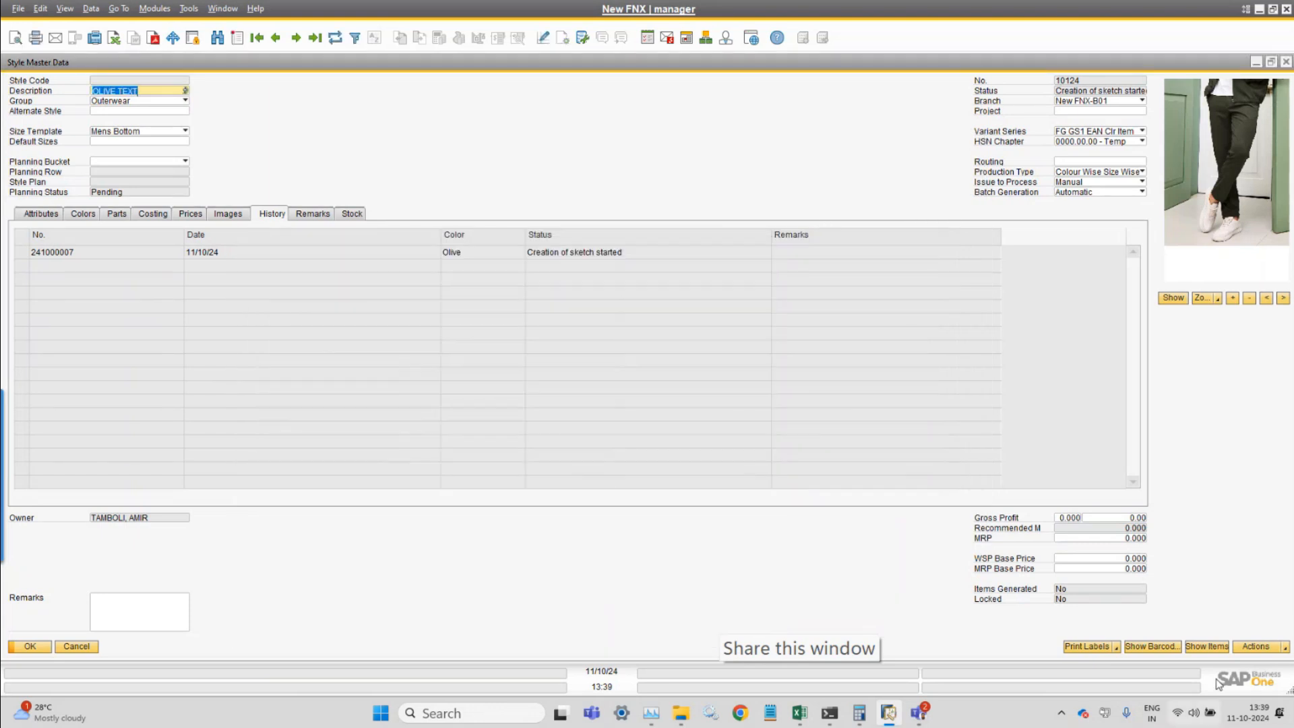
left_click(1206, 646)
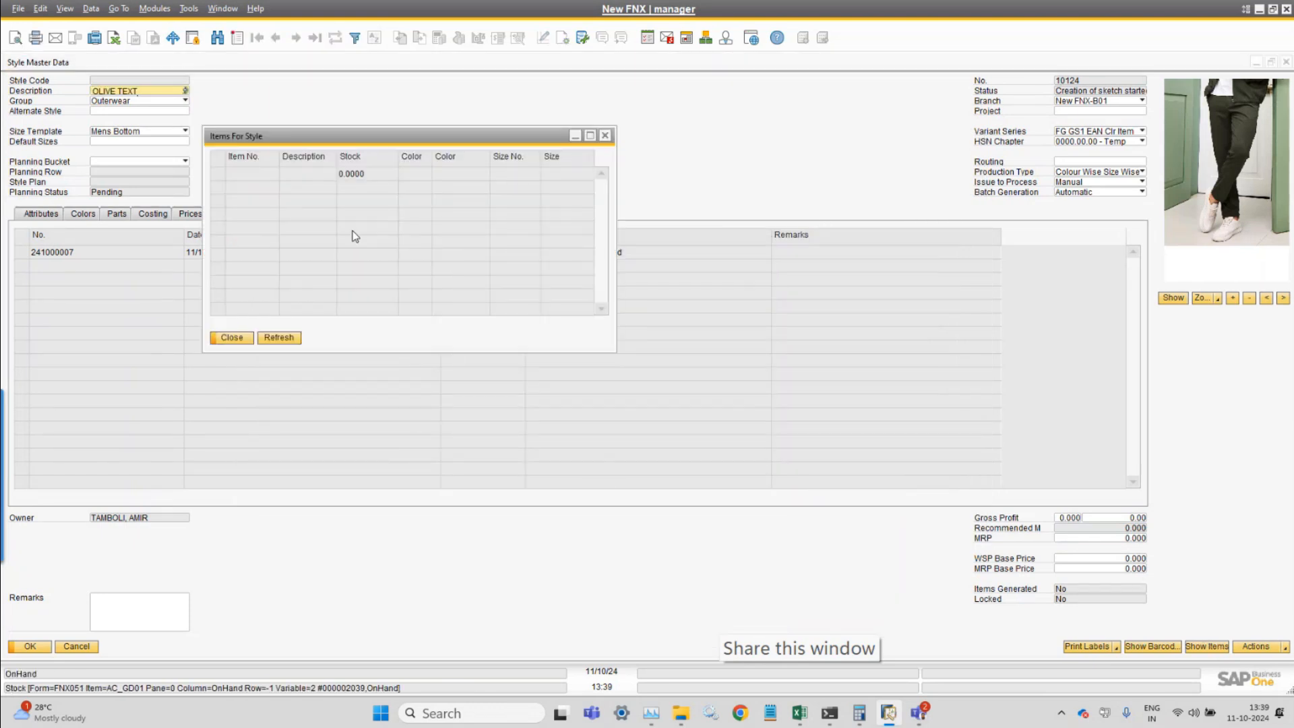
key("Escape")
left_click(223, 8)
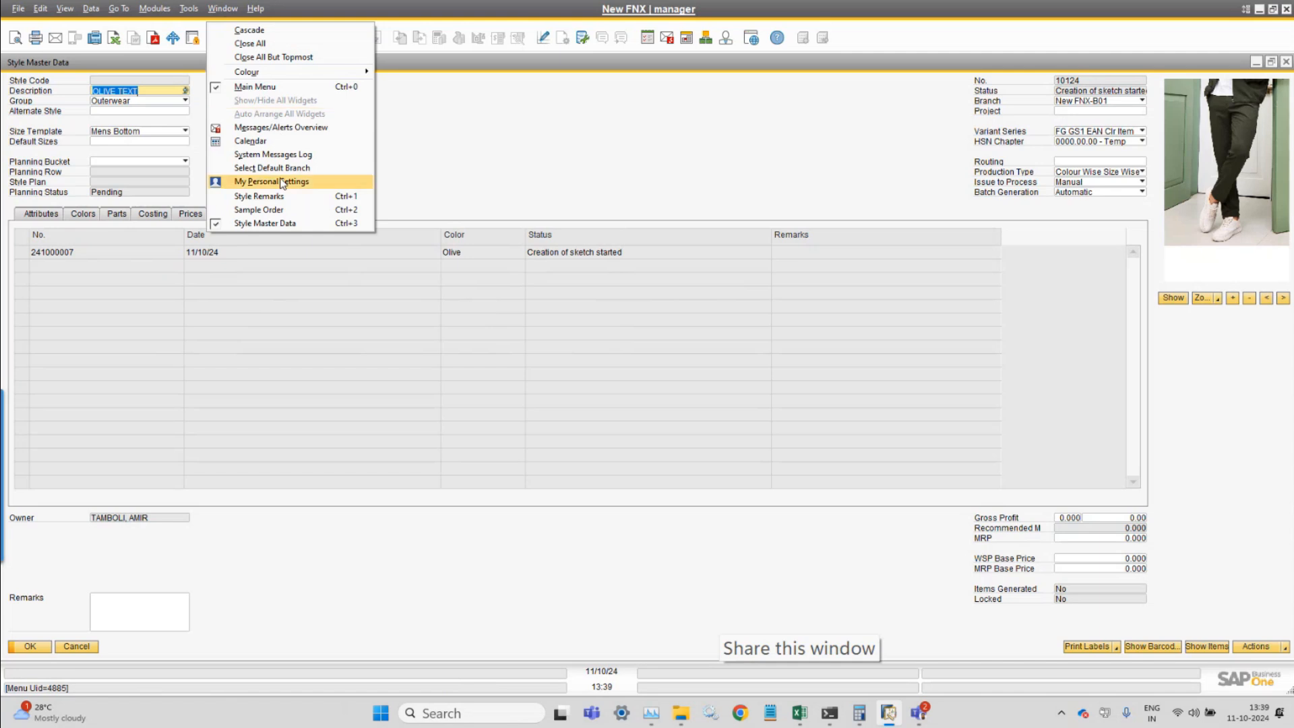
left_click(286, 210)
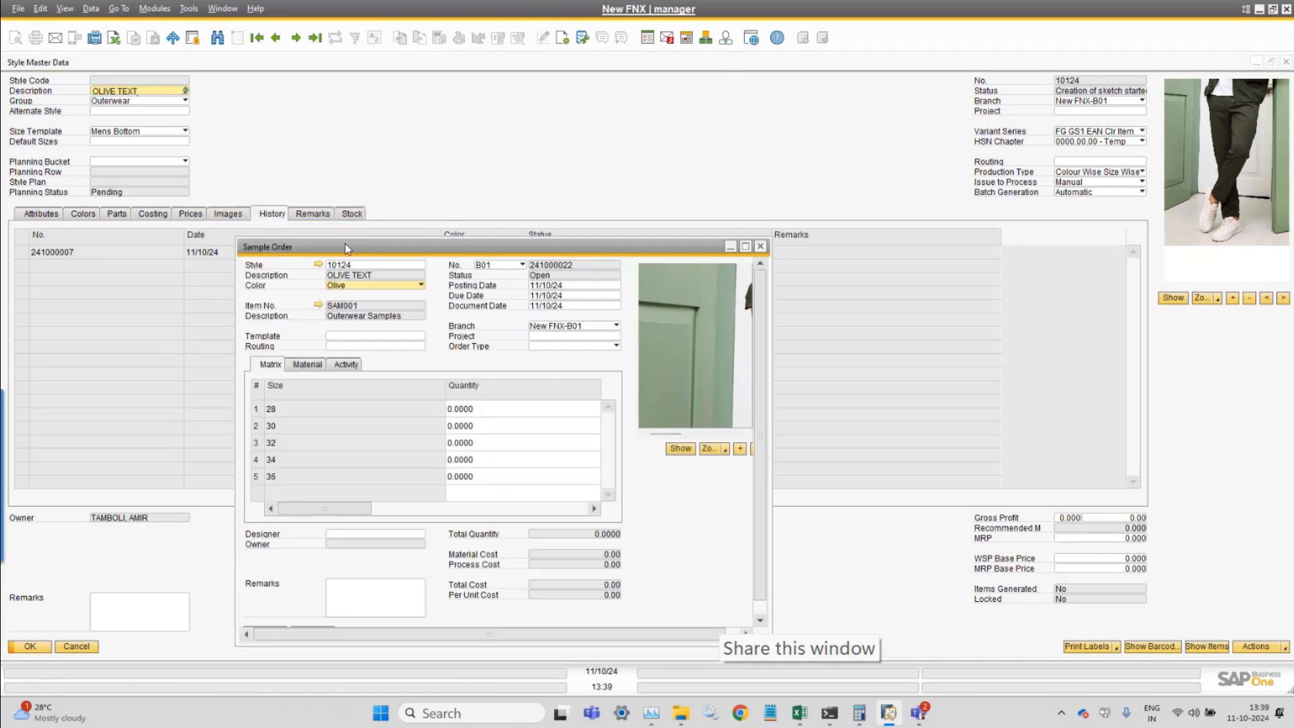
Fit the column widths of the sample order's size matrix and maximize the Sample Order window
left_click_drag(345, 244, 328, 138)
left_click(66, 9)
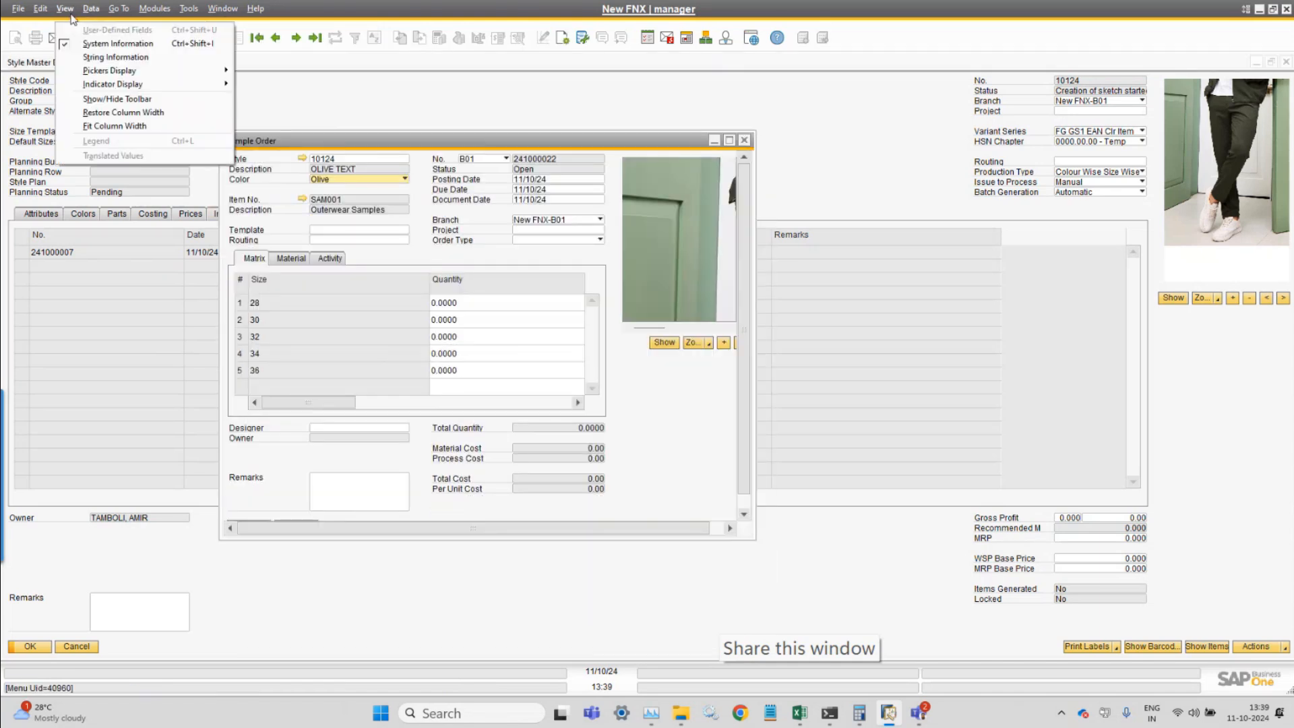
left_click(115, 125)
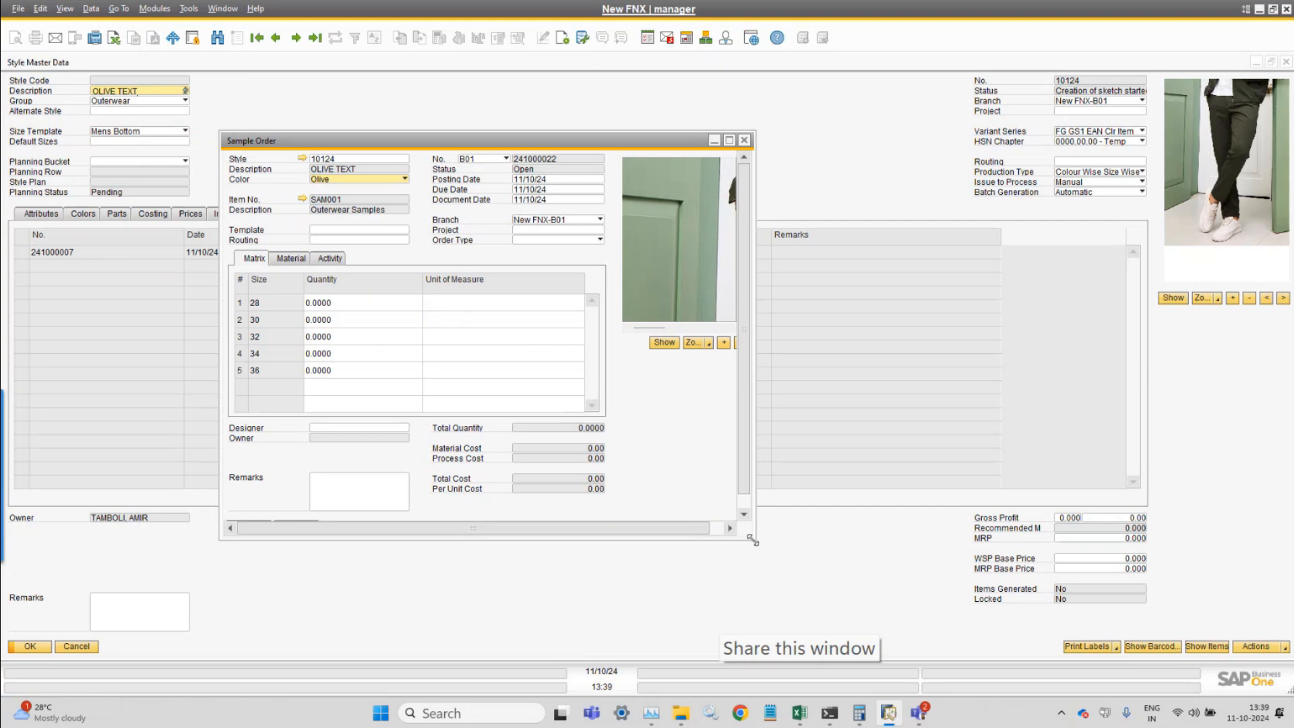
left_click(729, 140)
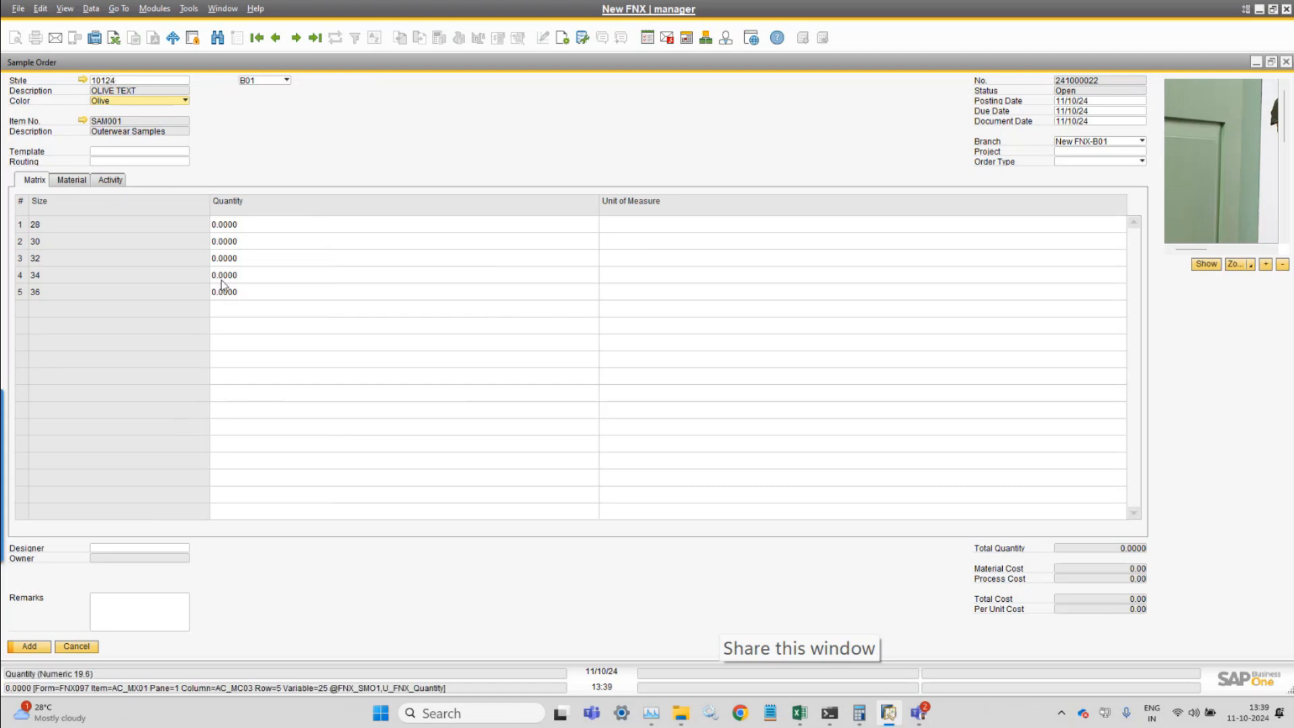
Set the sample quantity for size 32 to 1 in the size matrix
left_click(255, 223)
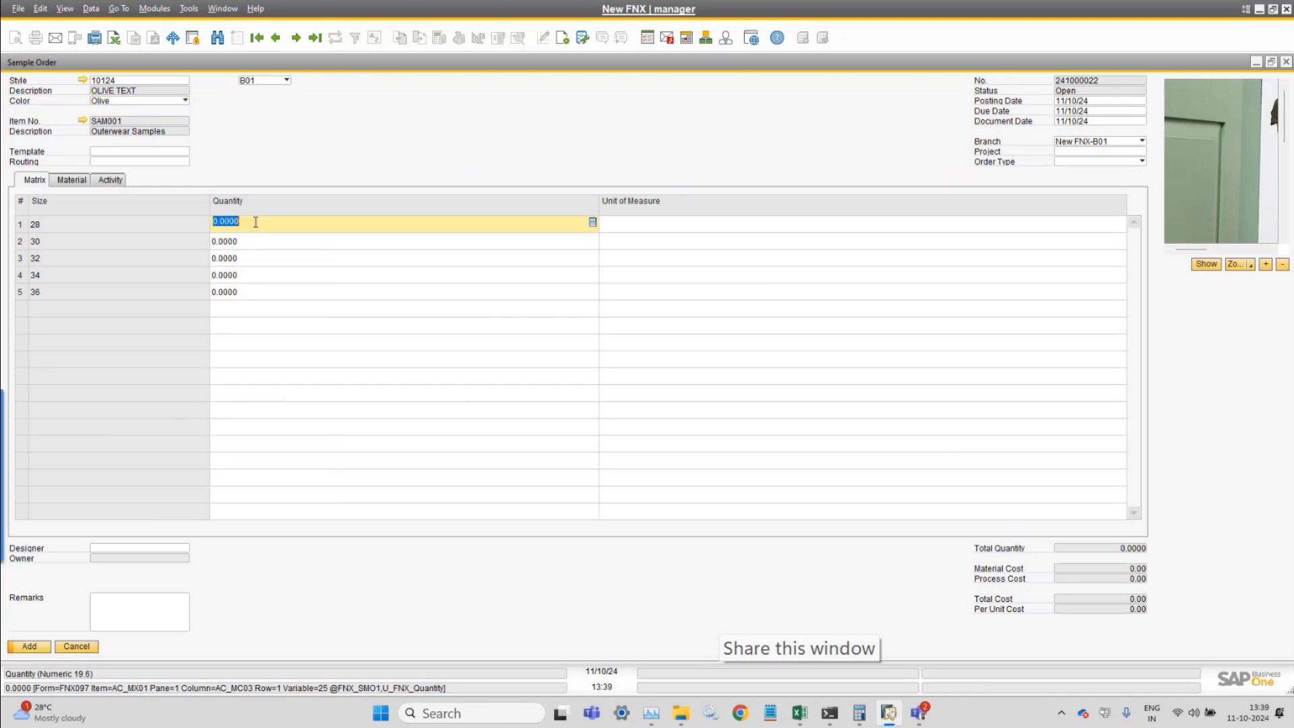
left_click(255, 258)
type("1")
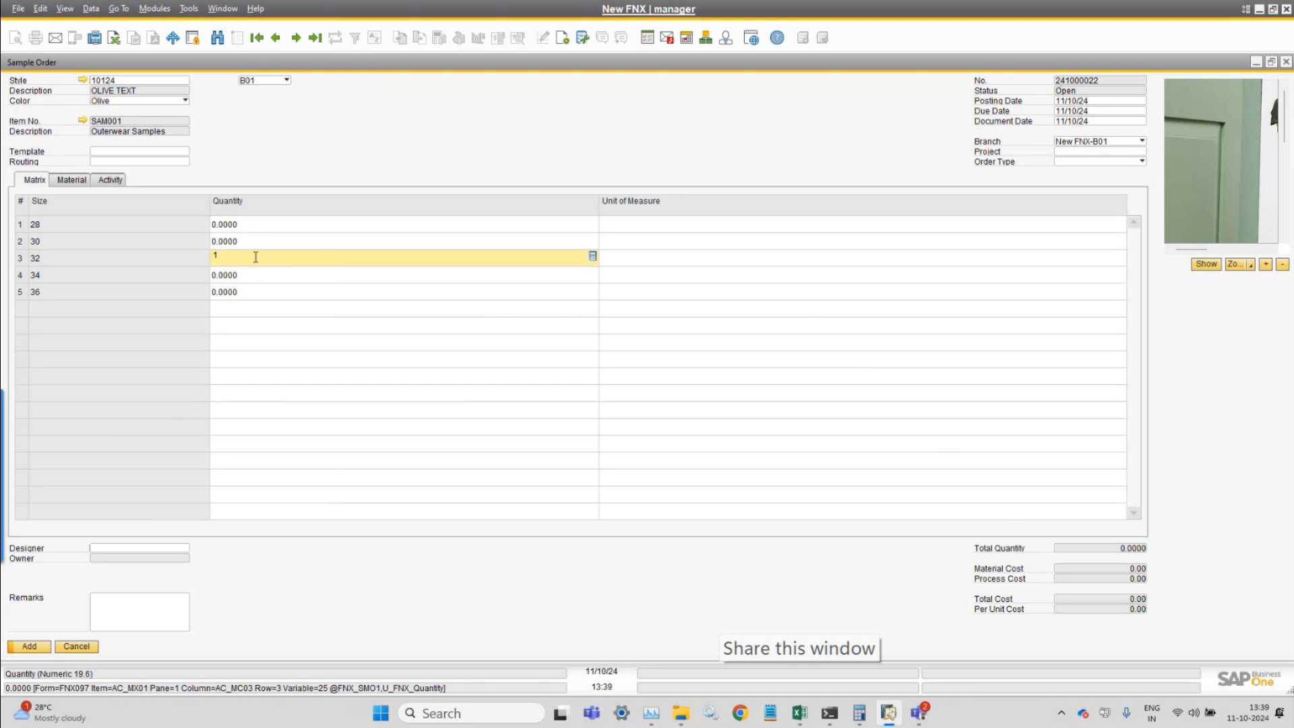
key("Tab")
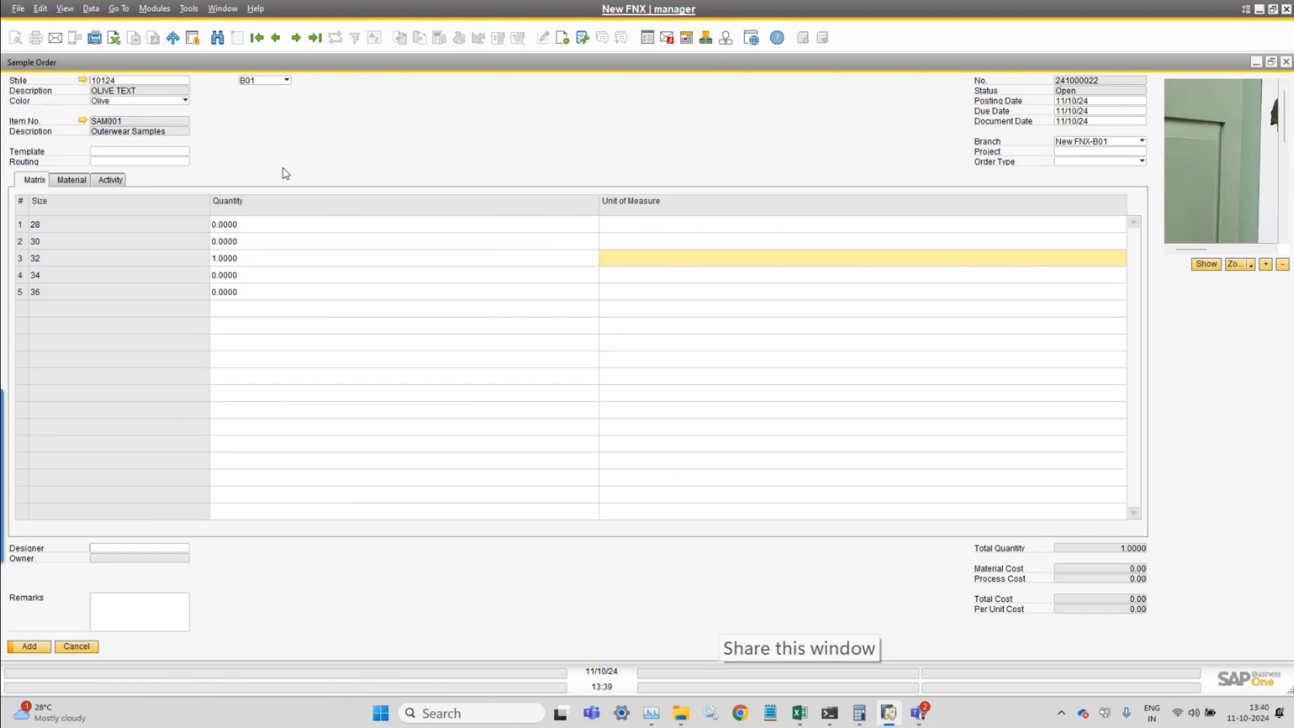
Load the cost sheet template 1004 (New Product) into the sample order's material list
left_click(68, 180)
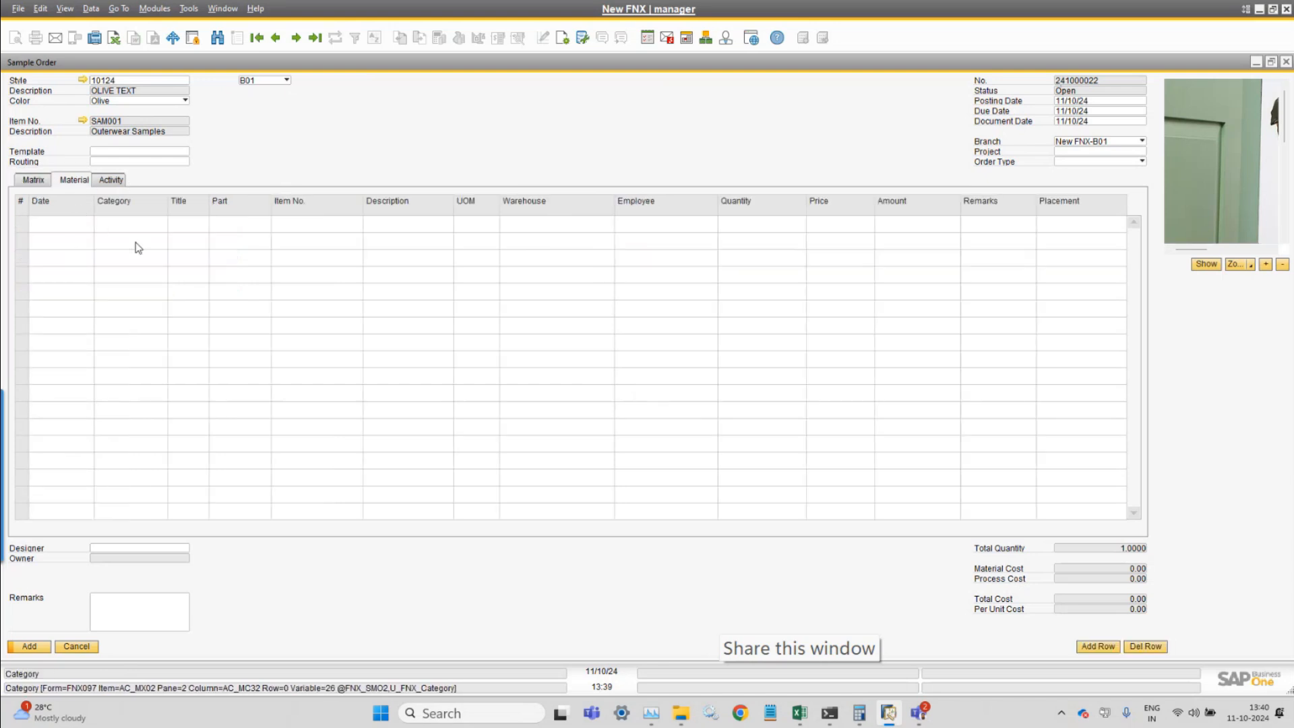
left_click(135, 151)
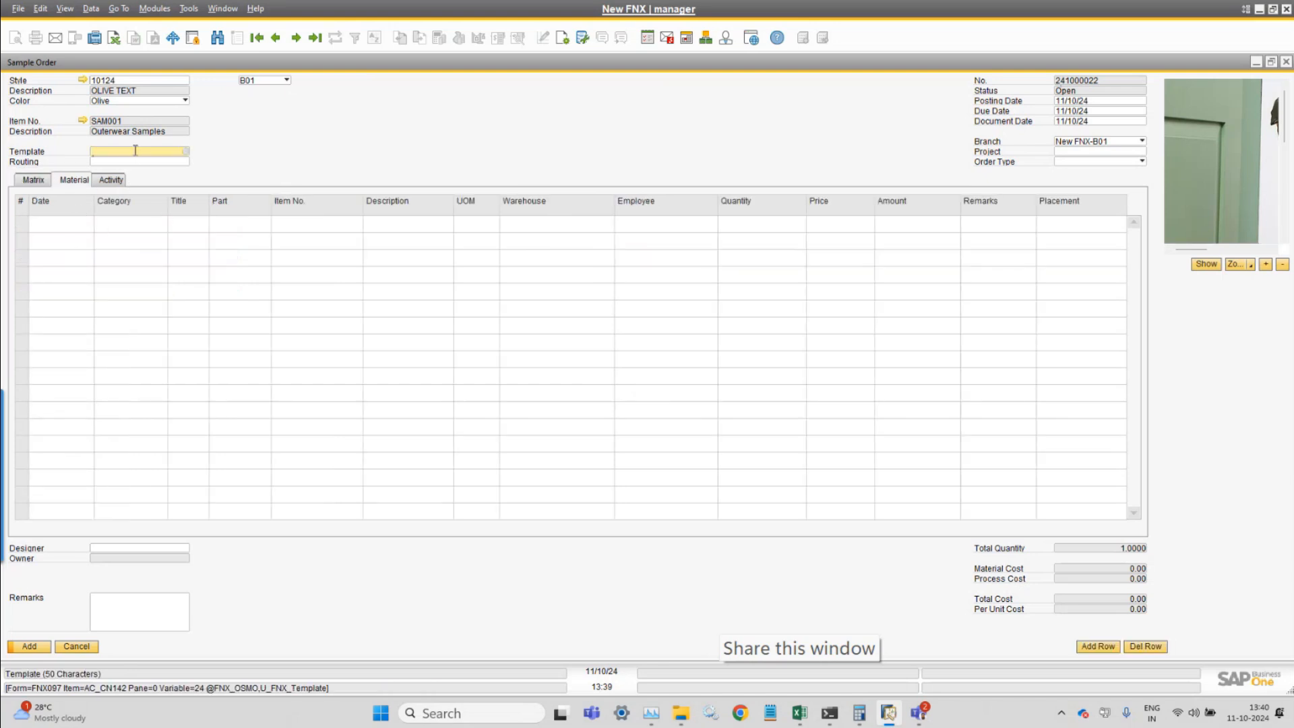
key("Tab")
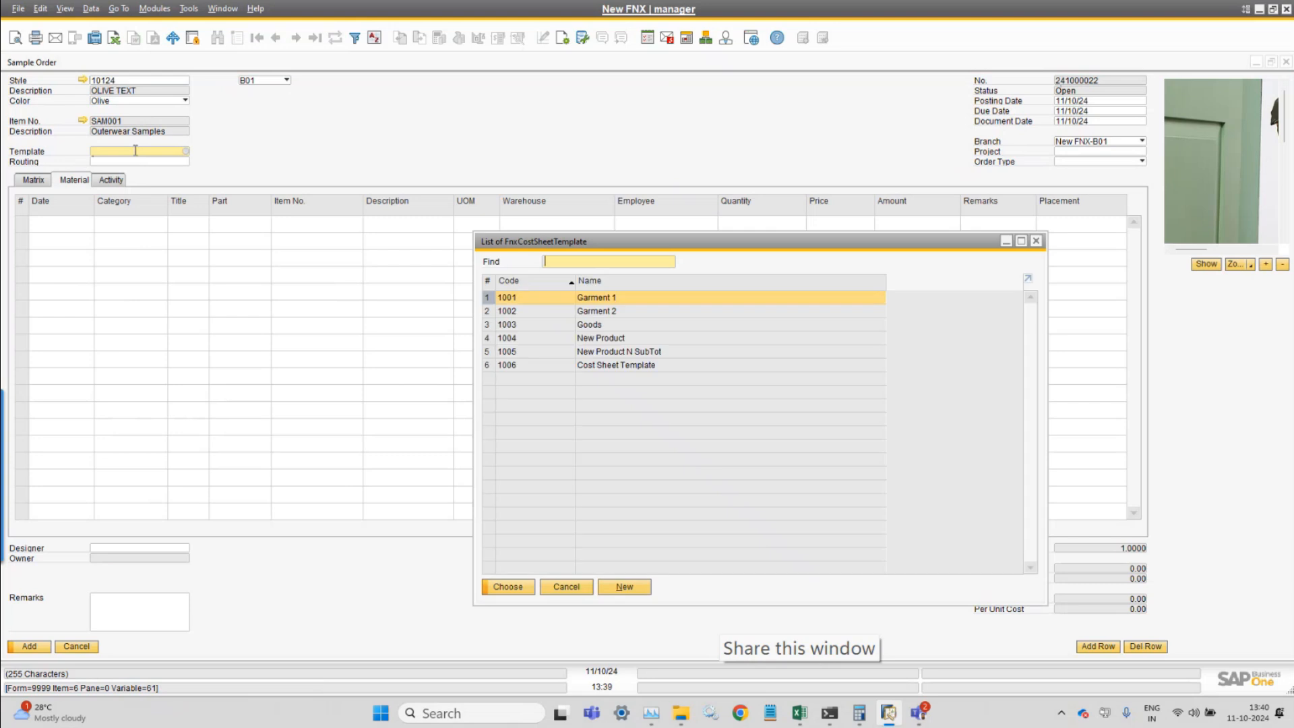
left_click(635, 338)
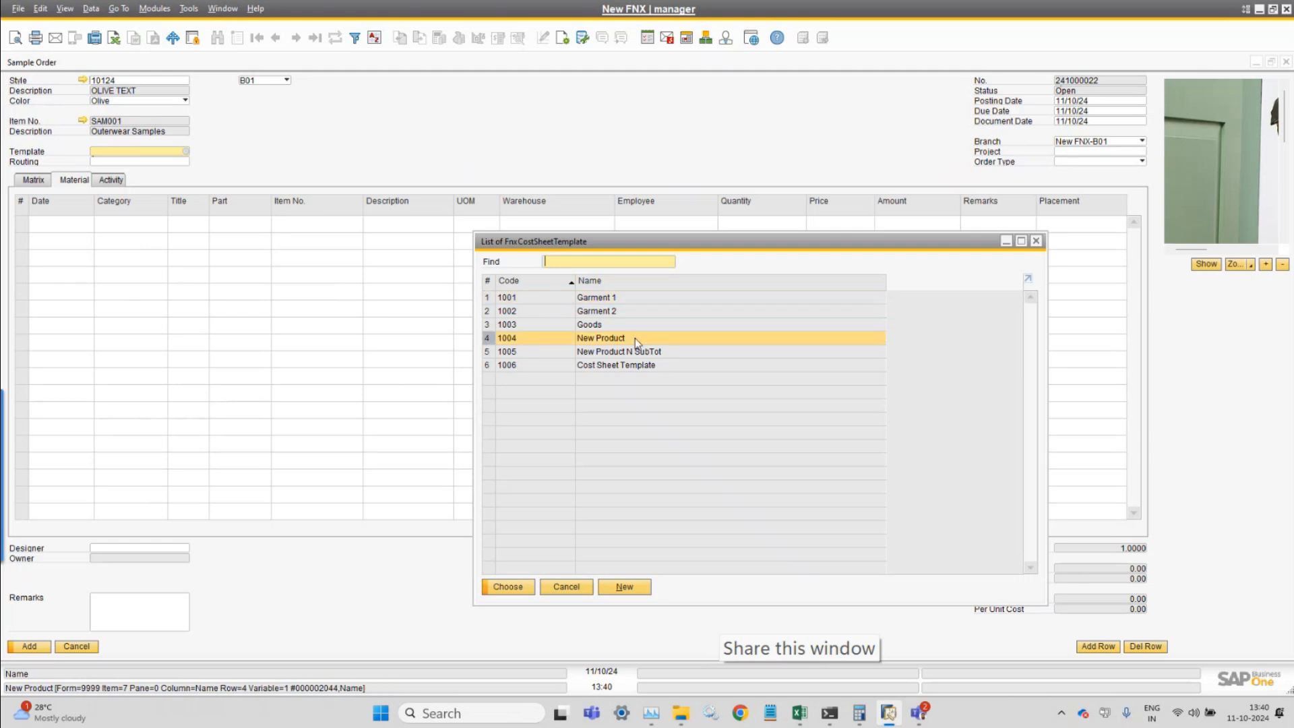
double_click(634, 338)
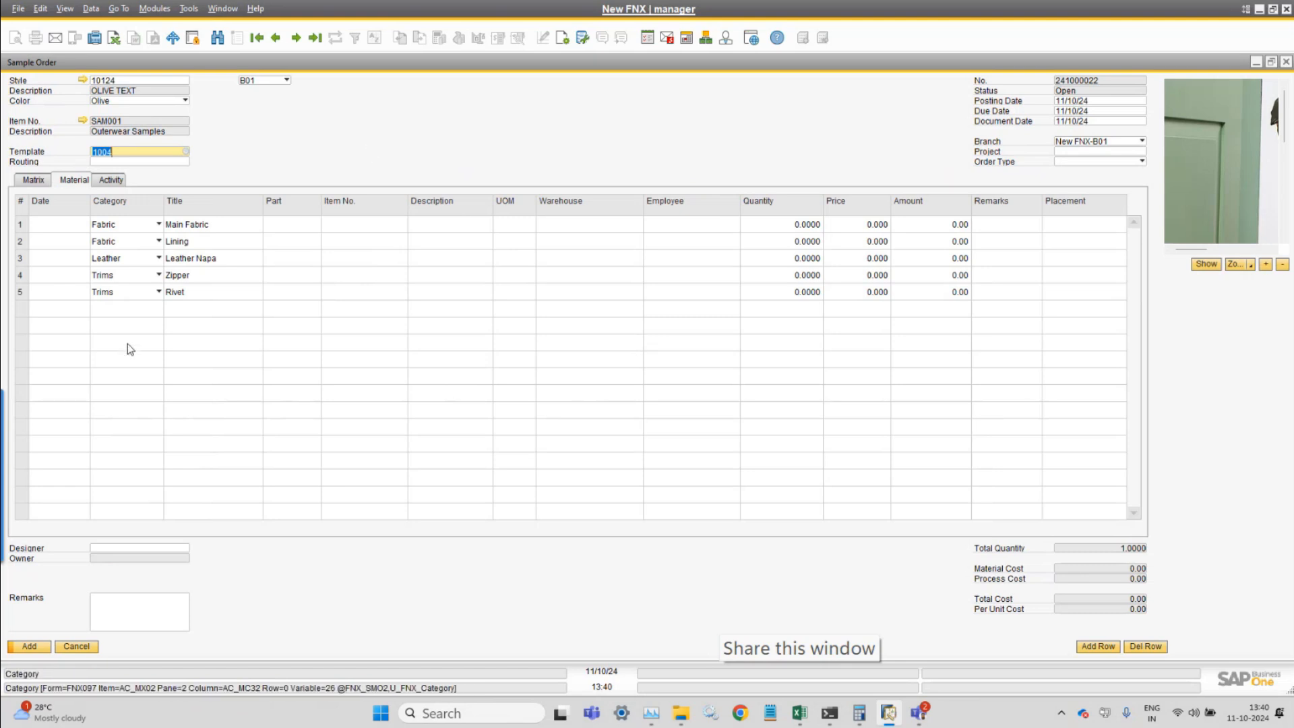
Assign item FB00001 (CONTTON FABRIC - BLACK) to the Main Fabric material row
left_click(297, 224)
left_click(357, 225)
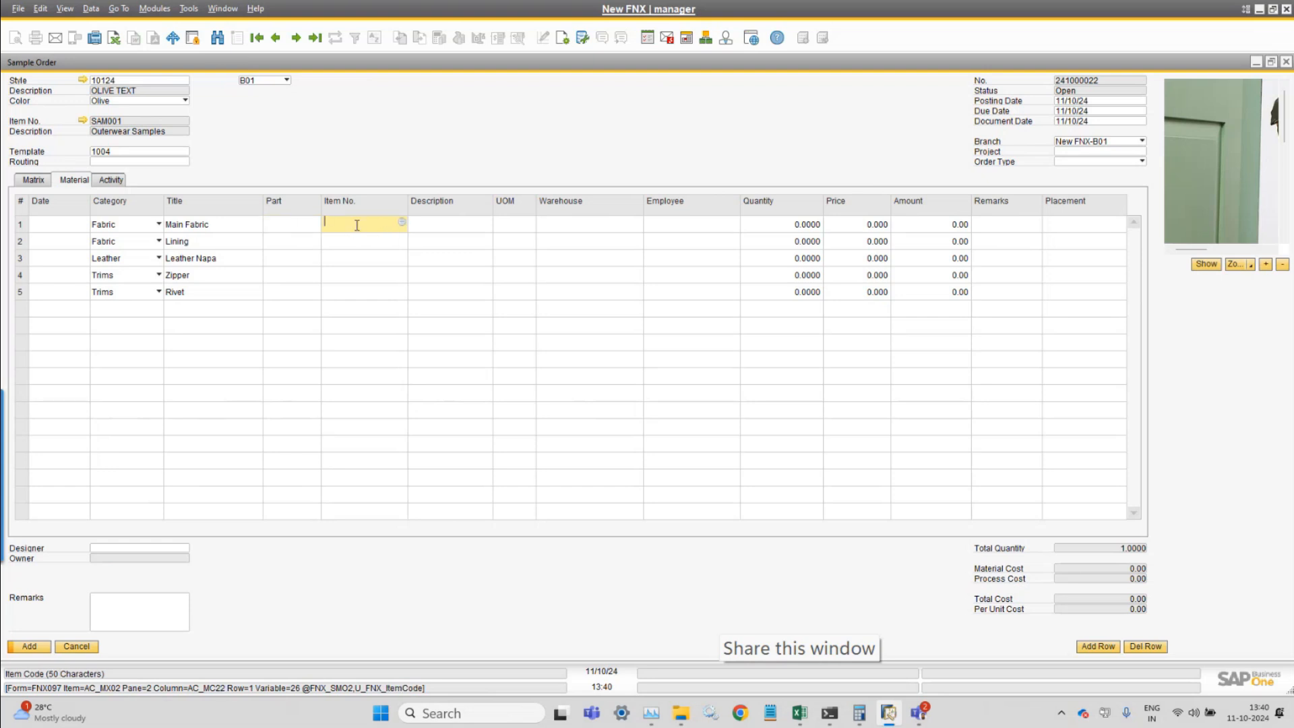
type("FB")
key("Tab")
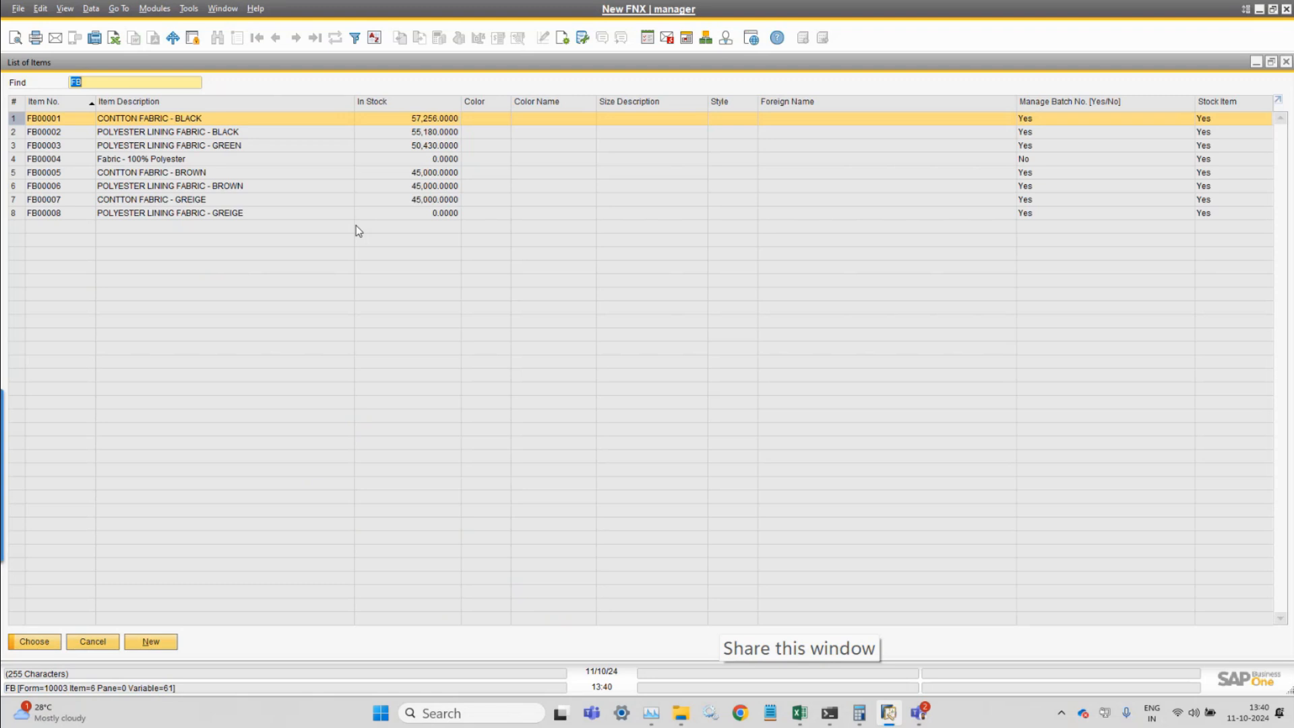
key("BackSpace")
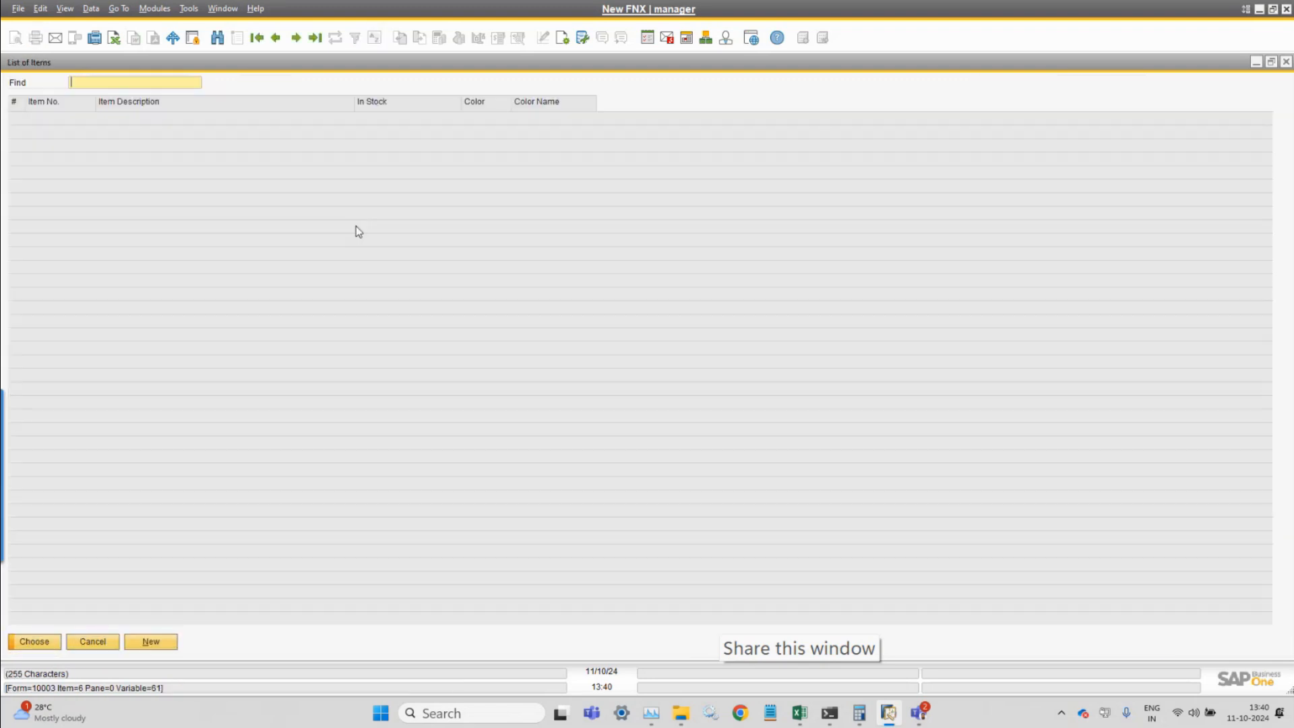
key("Down")
key("Return")
Assign item FB00002 (POLYESTER LINING FABRIC - BLACK) to the Lining material row
key("Down")
type("FB")
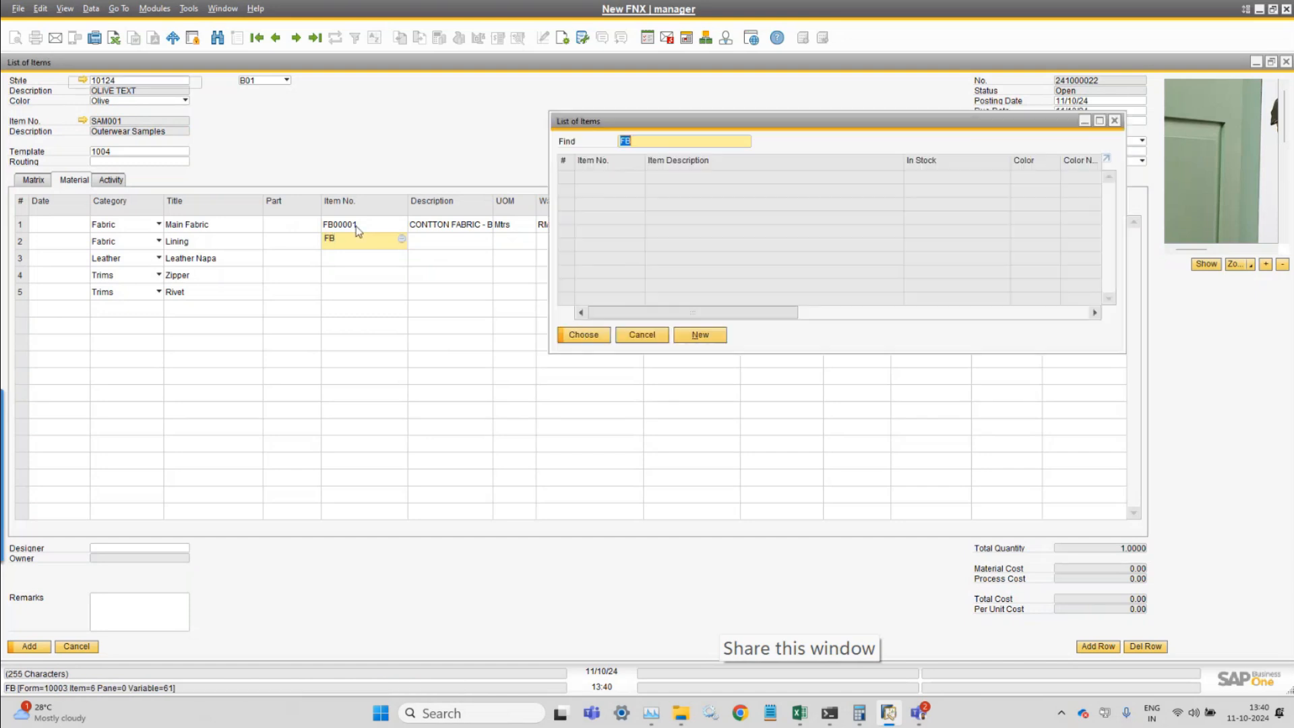
key("Tab")
key("Down")
key("Return")
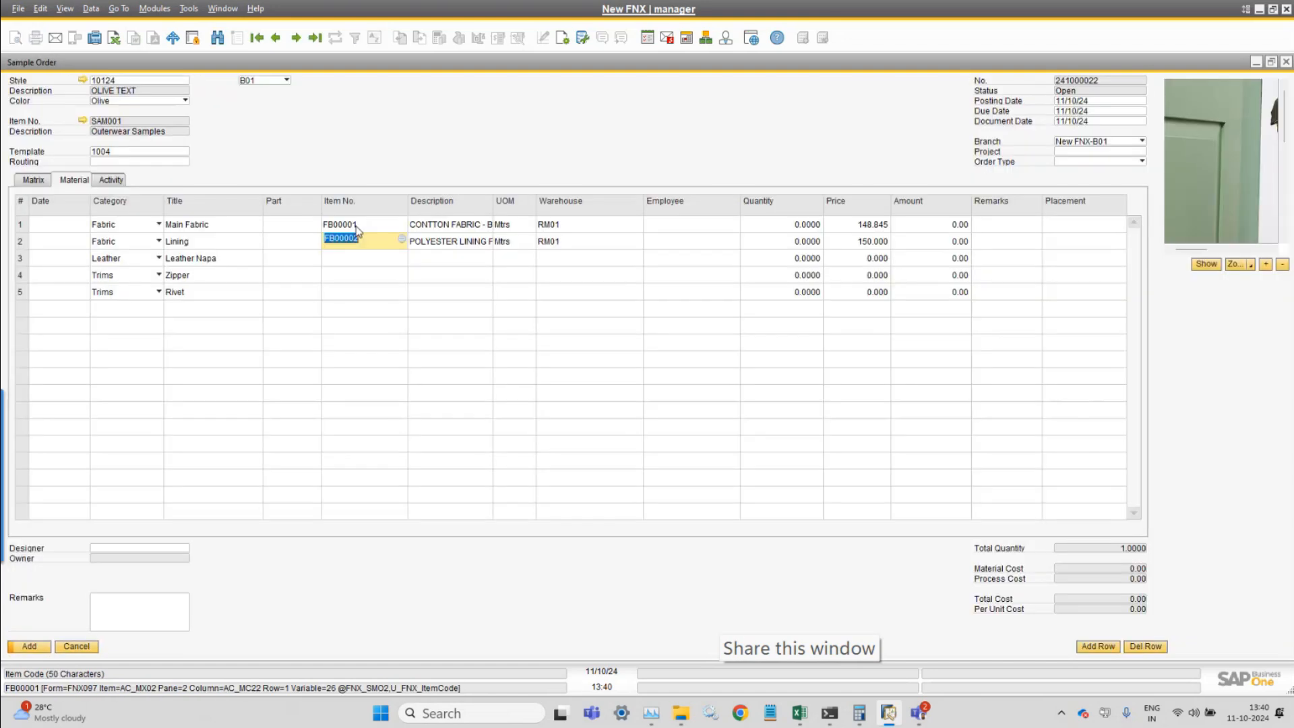
Assign item LE00004 (FINISH LEATHER BLACK) to the Leather Napa material row
left_click(366, 265)
type("LE")
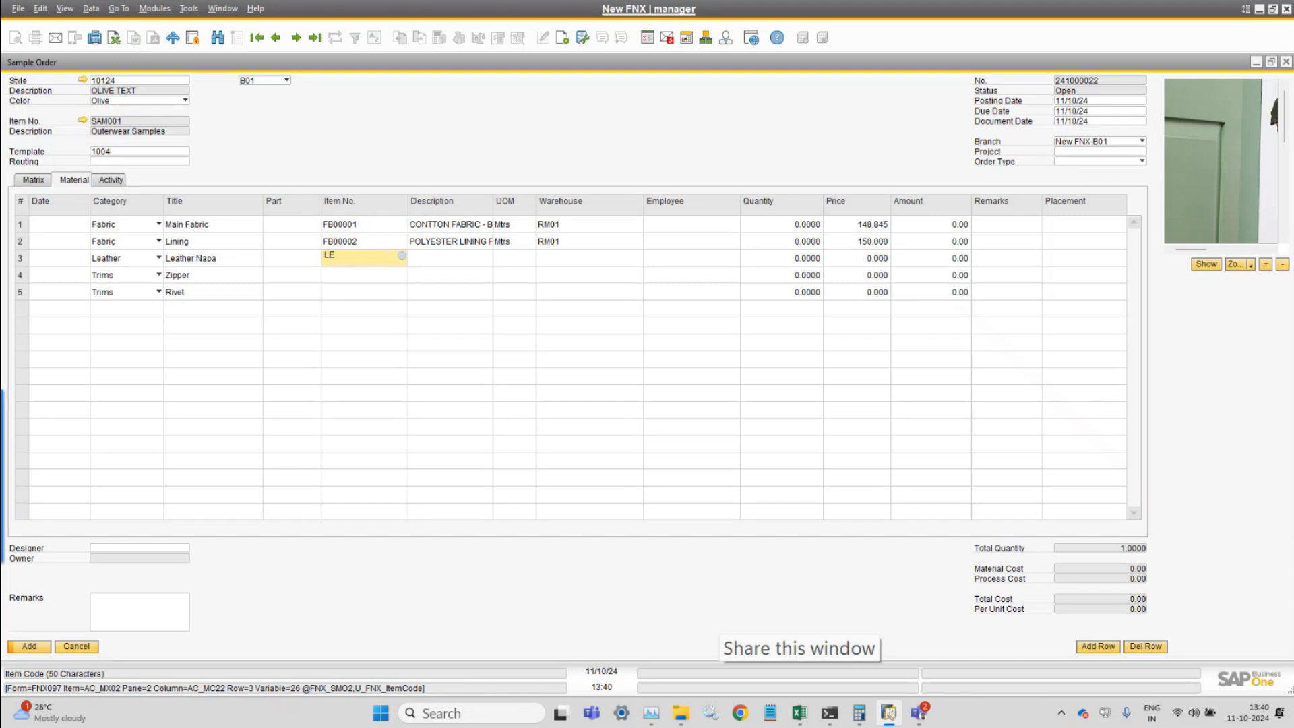
key("Tab")
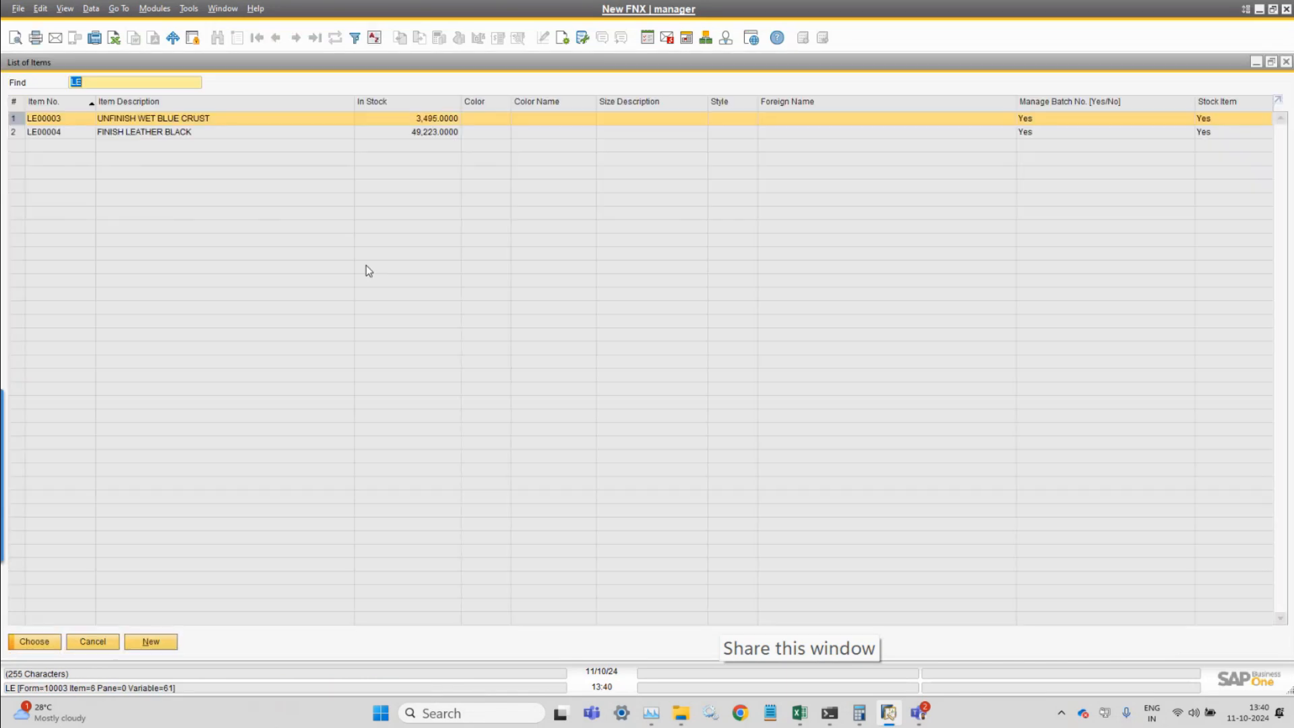
key("Down")
key("Return")
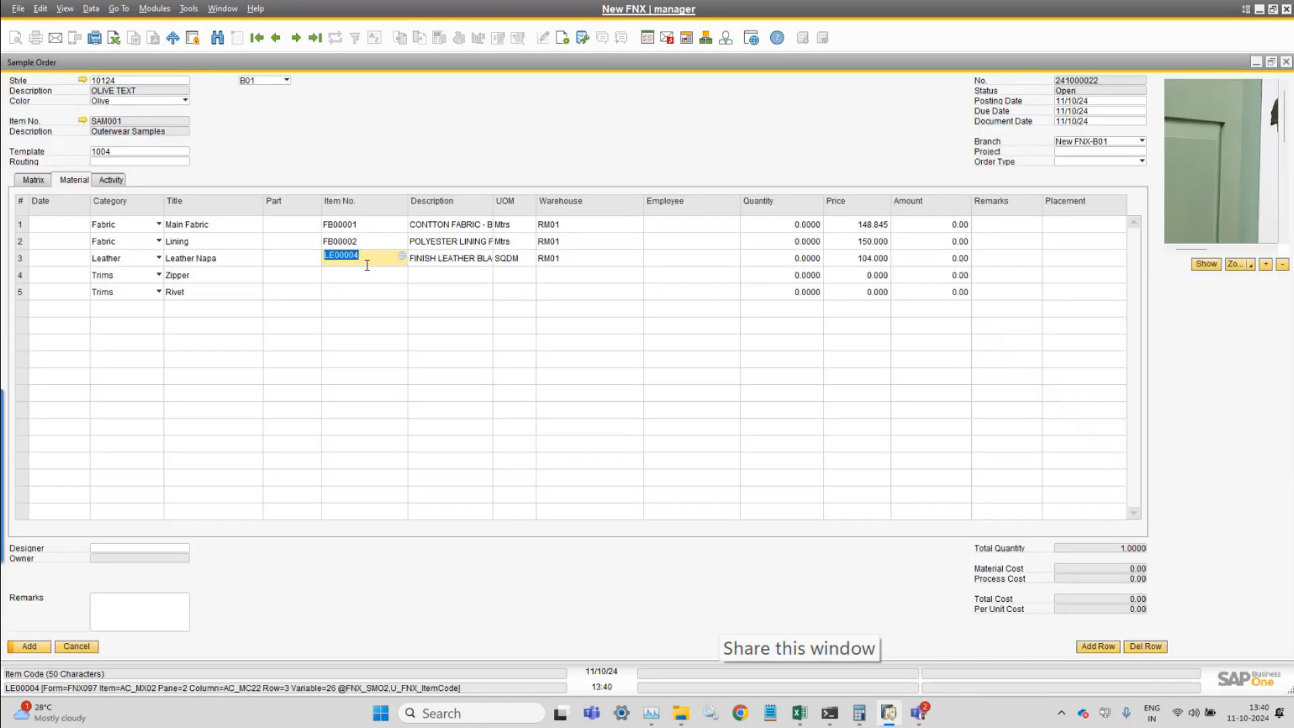
Assign item TR00009 (Zipper - Navy Blue 4") to the Zipper trims row
left_click(379, 276)
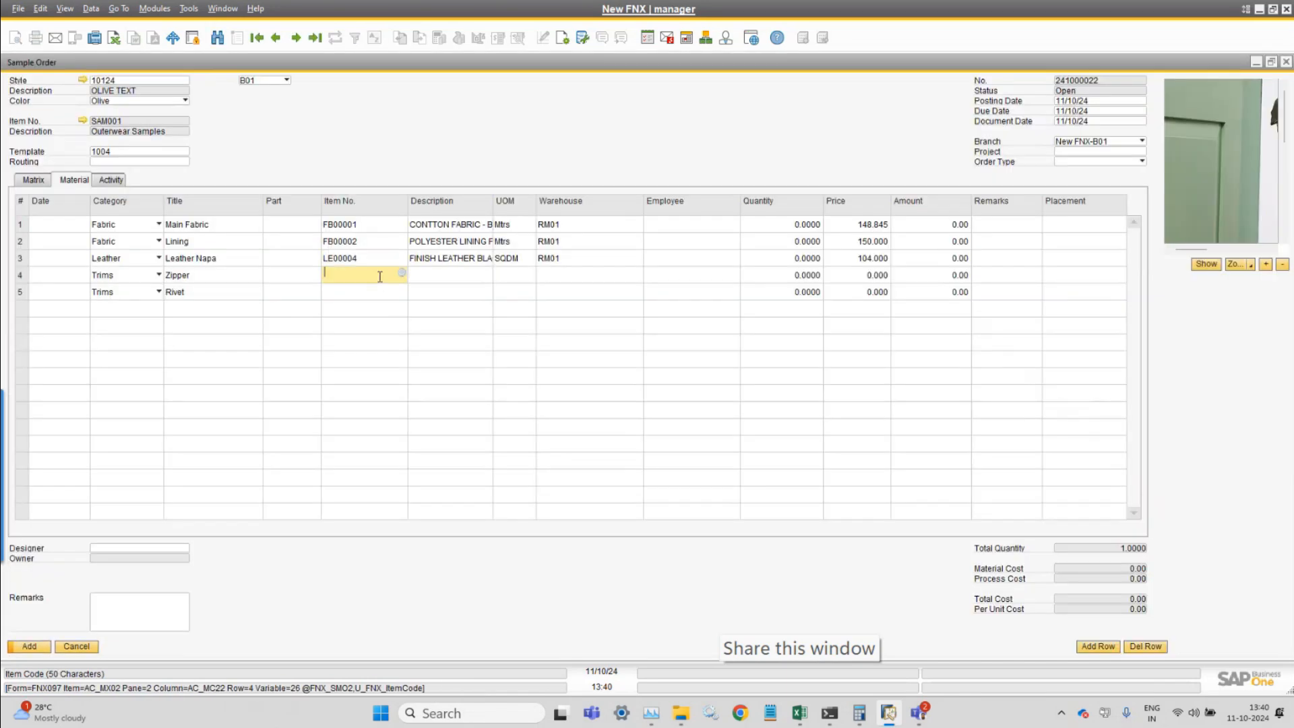
key("Tab")
key("Escape")
type("TR")
key("Tab")
key("Down")
key("Down")
key("Down")
key("Down")
key("Down")
key("Down")
key("Down")
key("Return")
Assign item TR00002 (RIVET - SILVER) to the Rivet trims row
key("Tab")
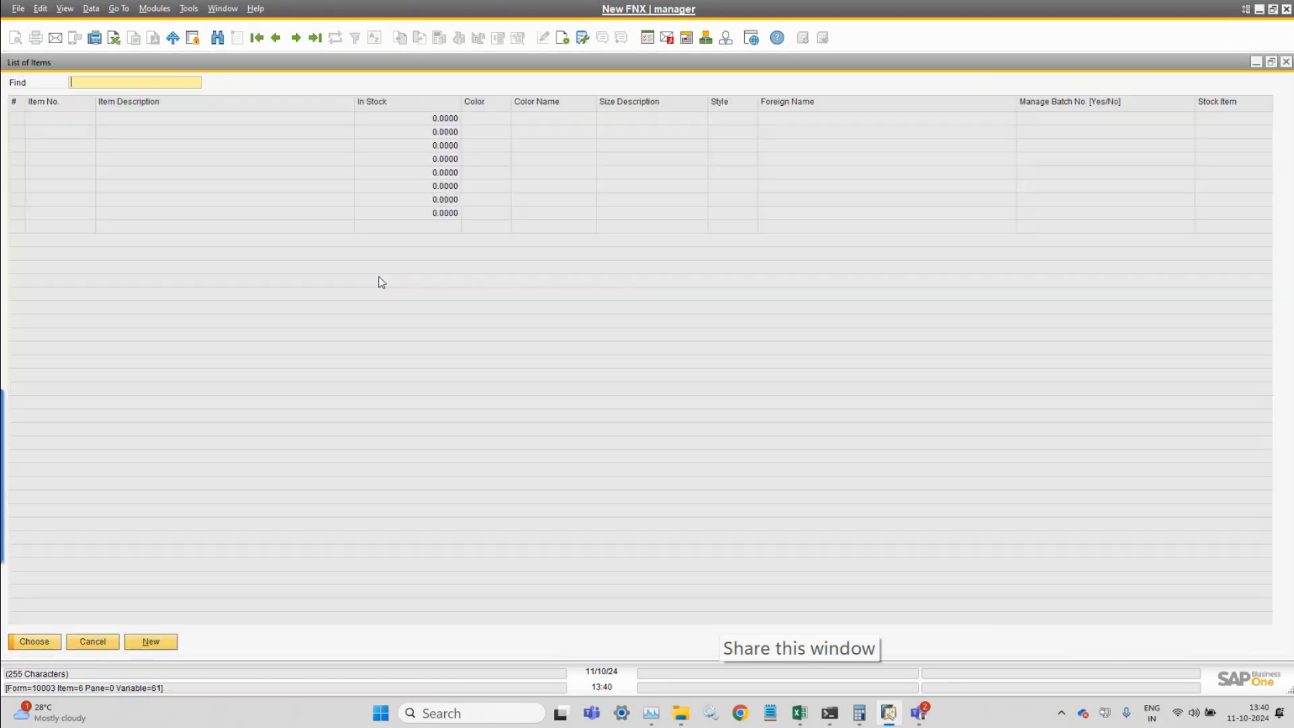
key("Escape")
type("TR")
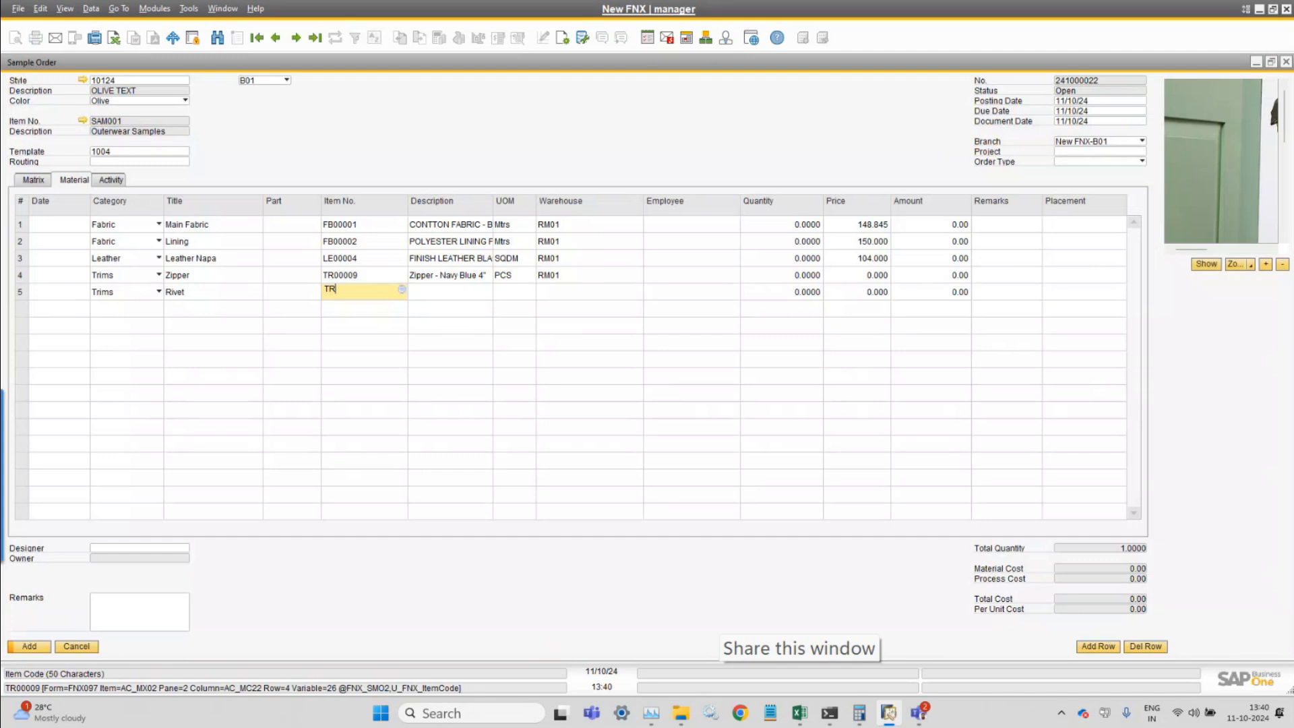
key("Tab")
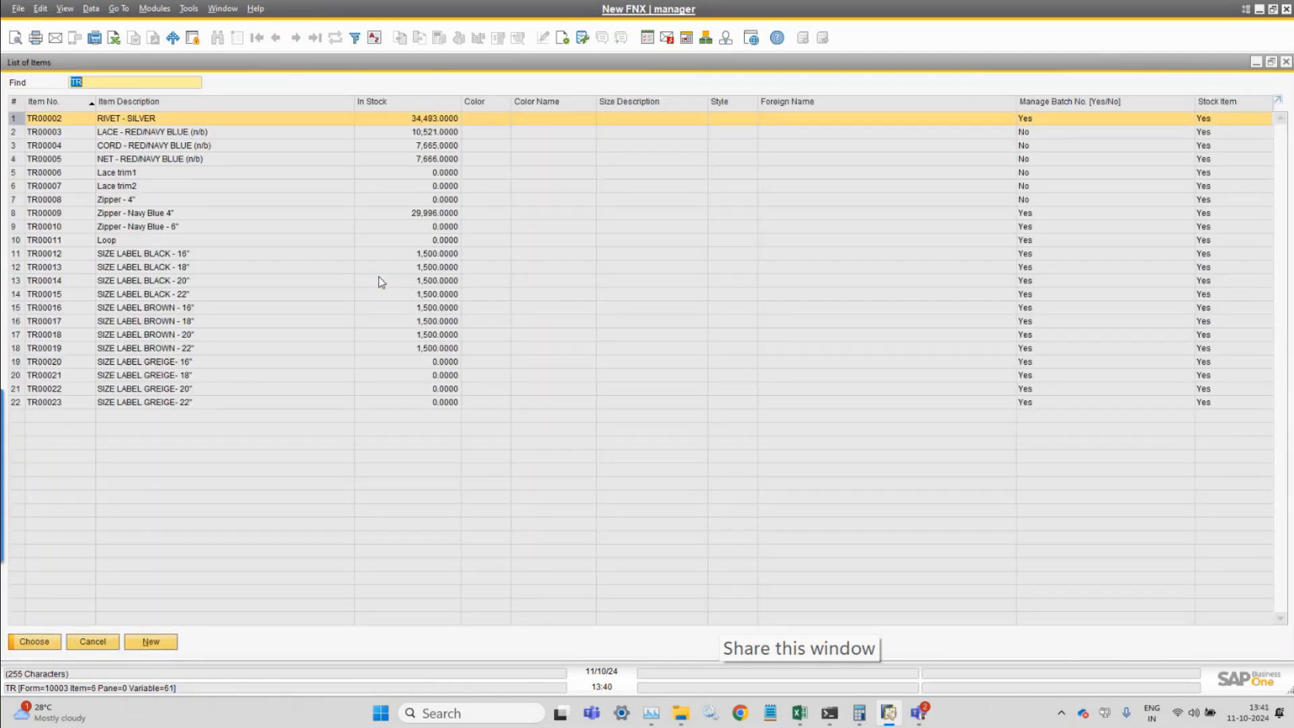
key("Return")
key("Tab")
key("Tab")
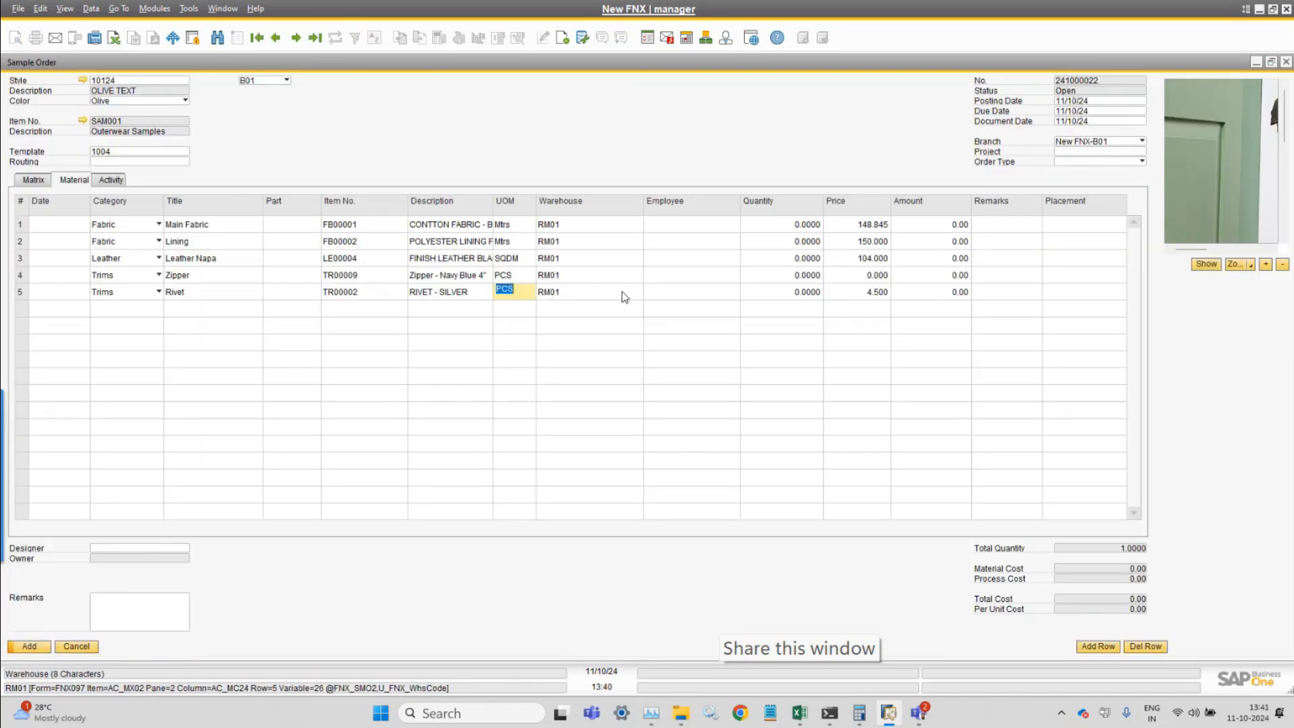
Set the date of all five material rows to 11/10/24
left_click(37, 230)
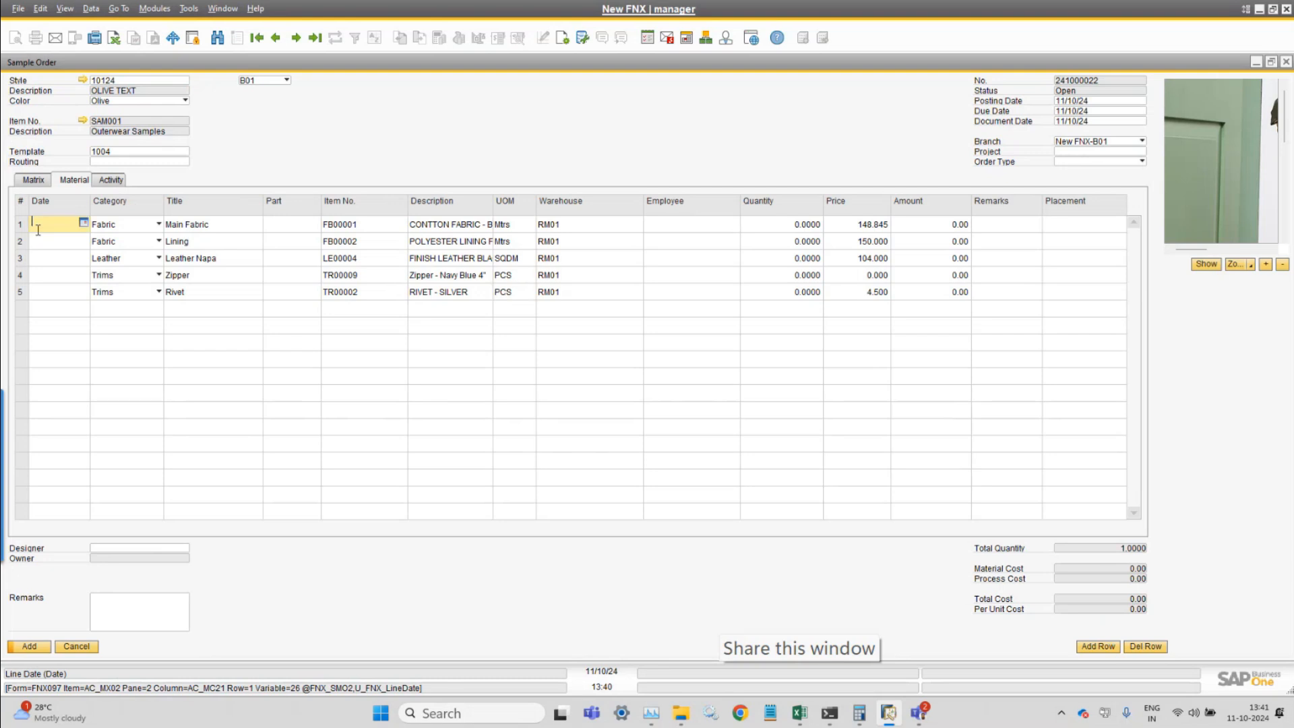
type("A")
key("Down")
type("A")
key("Down")
type("A")
key("Down")
type("A")
key("Down")
type("A")
key("Up")
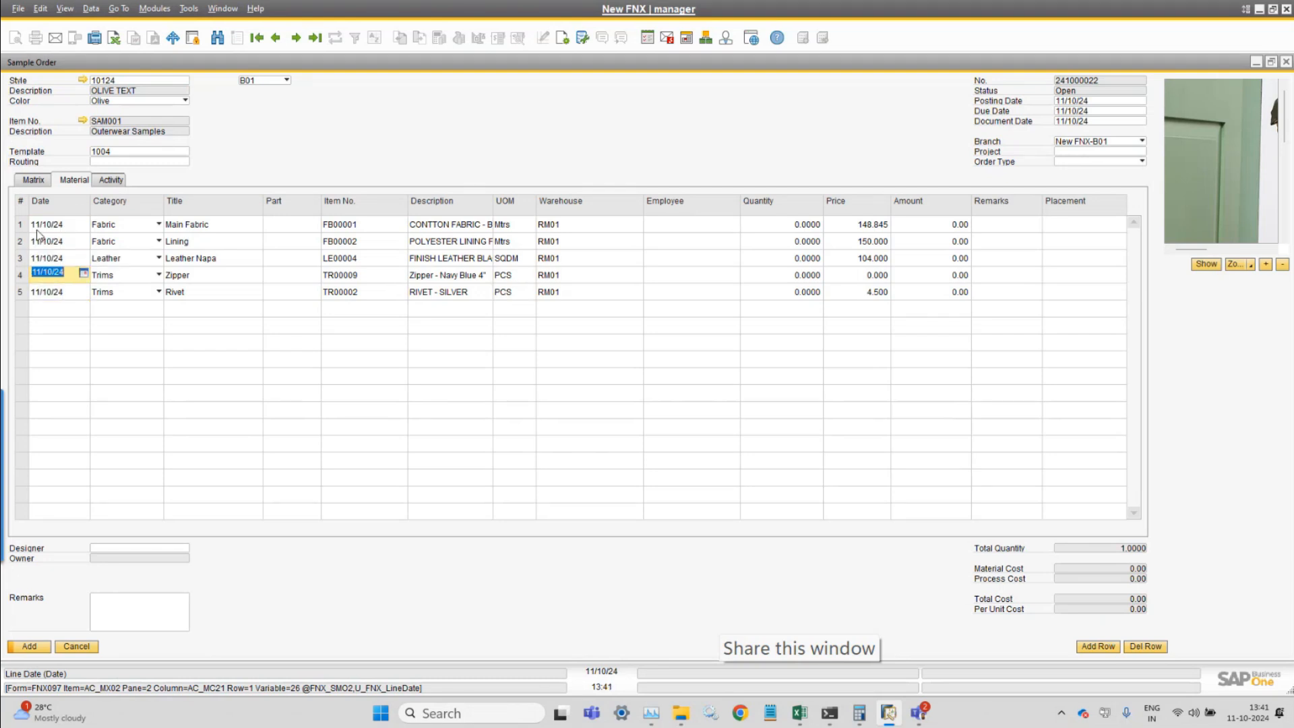
Check the size quantities in the matrix and set the Main Fabric quantity to 1.5
left_click(780, 228)
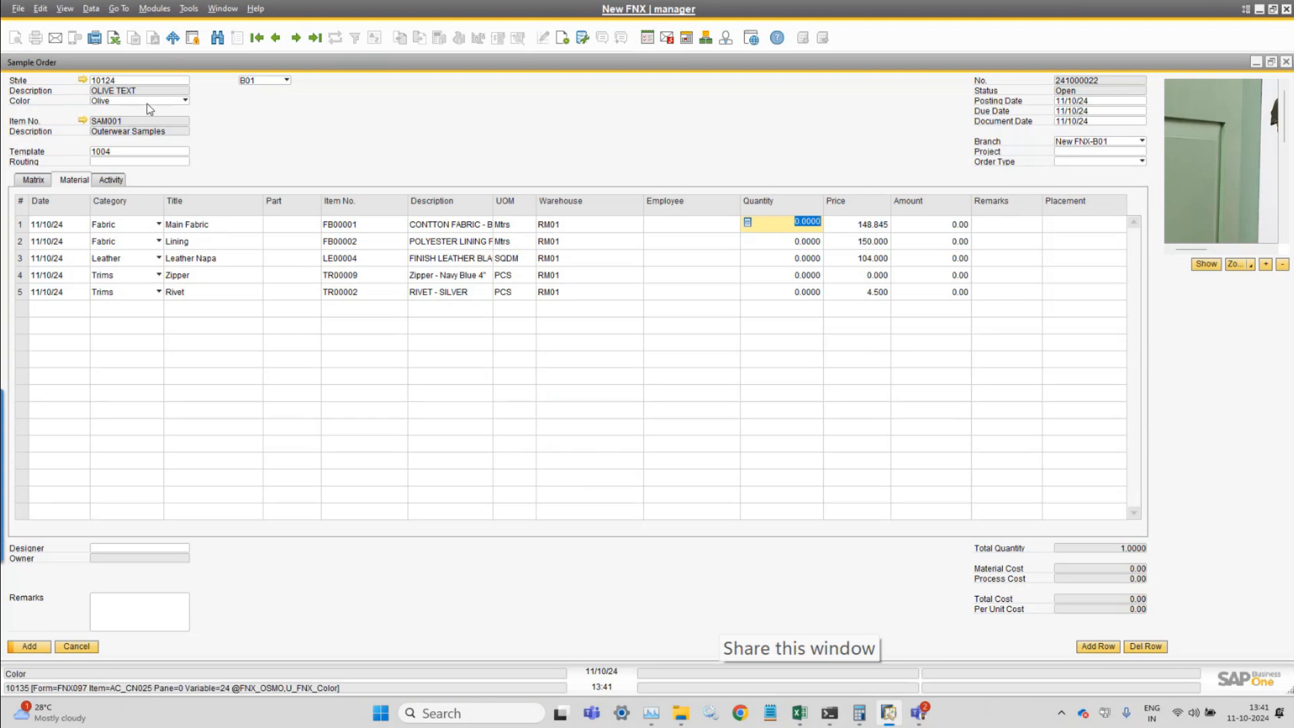
left_click(35, 180)
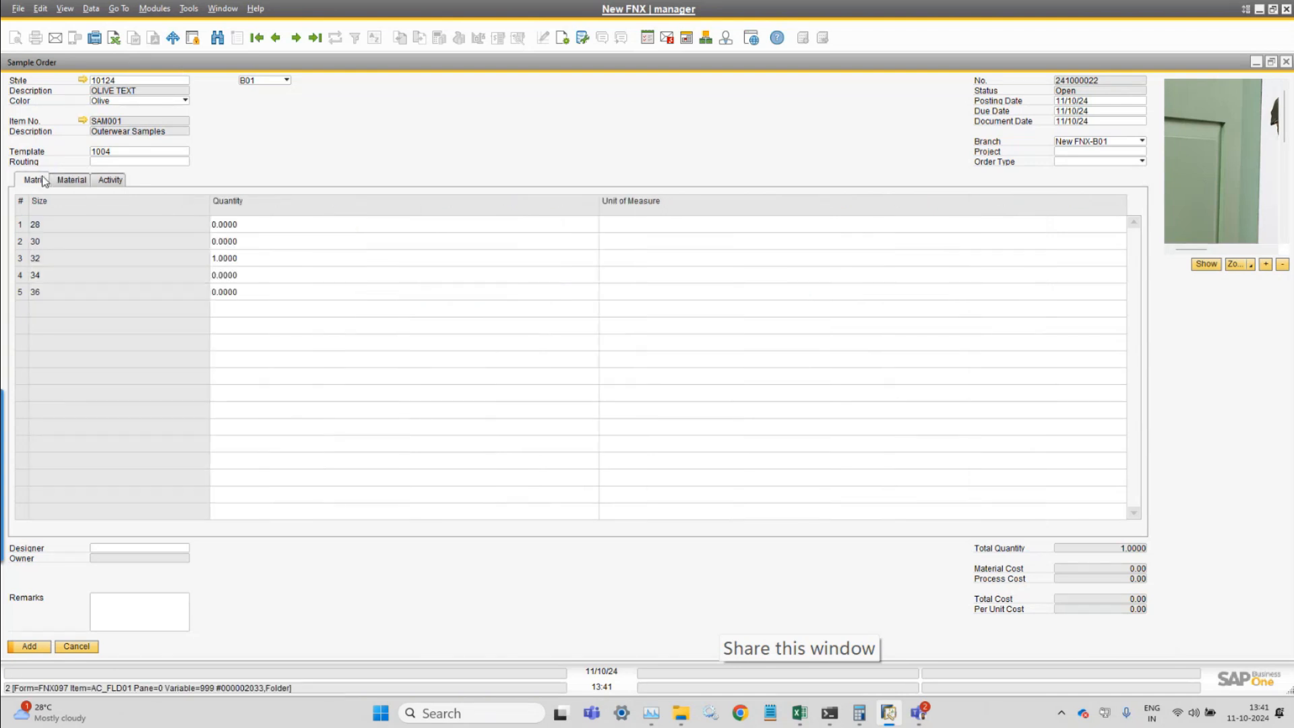
left_click(71, 180)
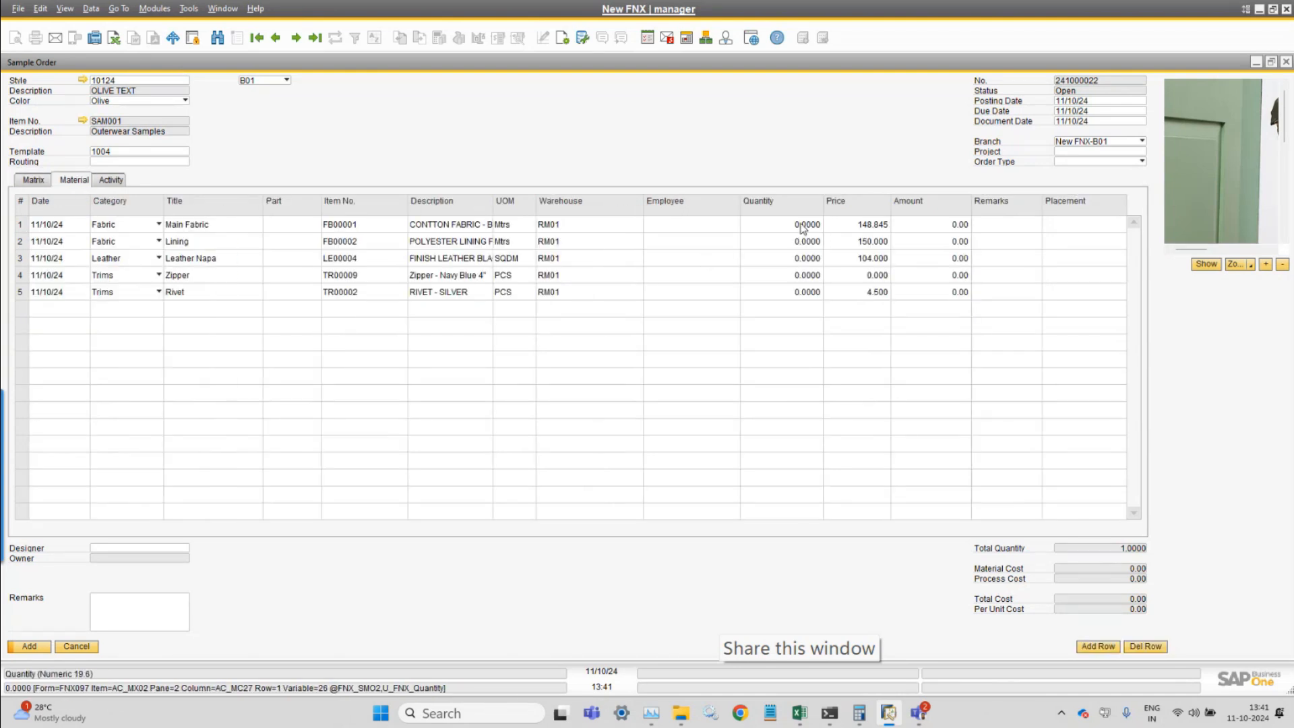
left_click(802, 226)
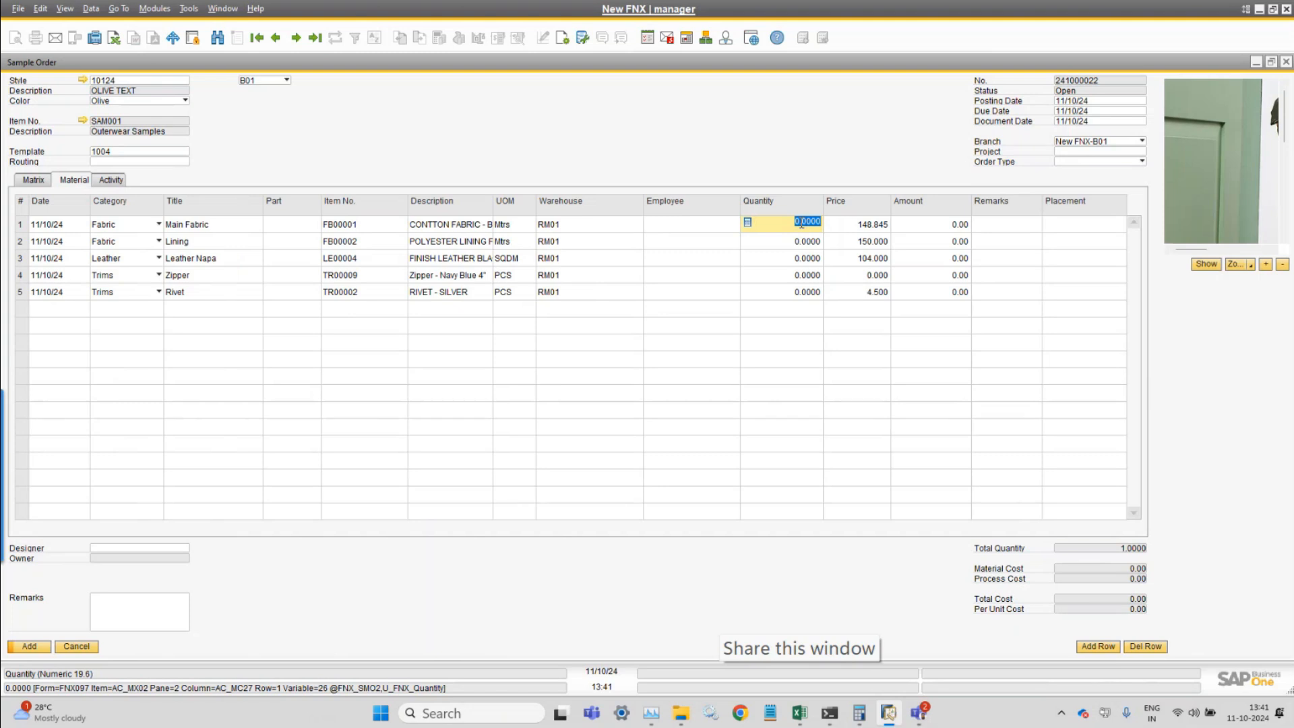
type("1")
key("Down")
type("1")
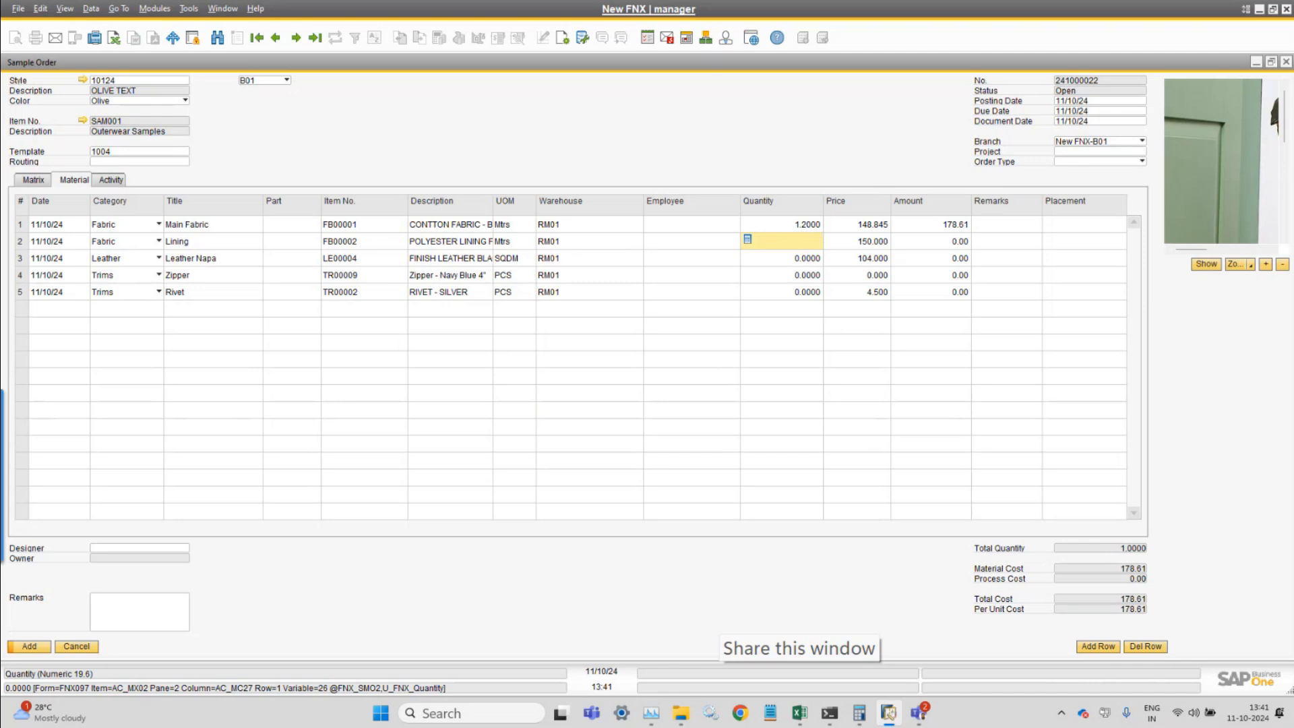
key("Up")
type("1.5")
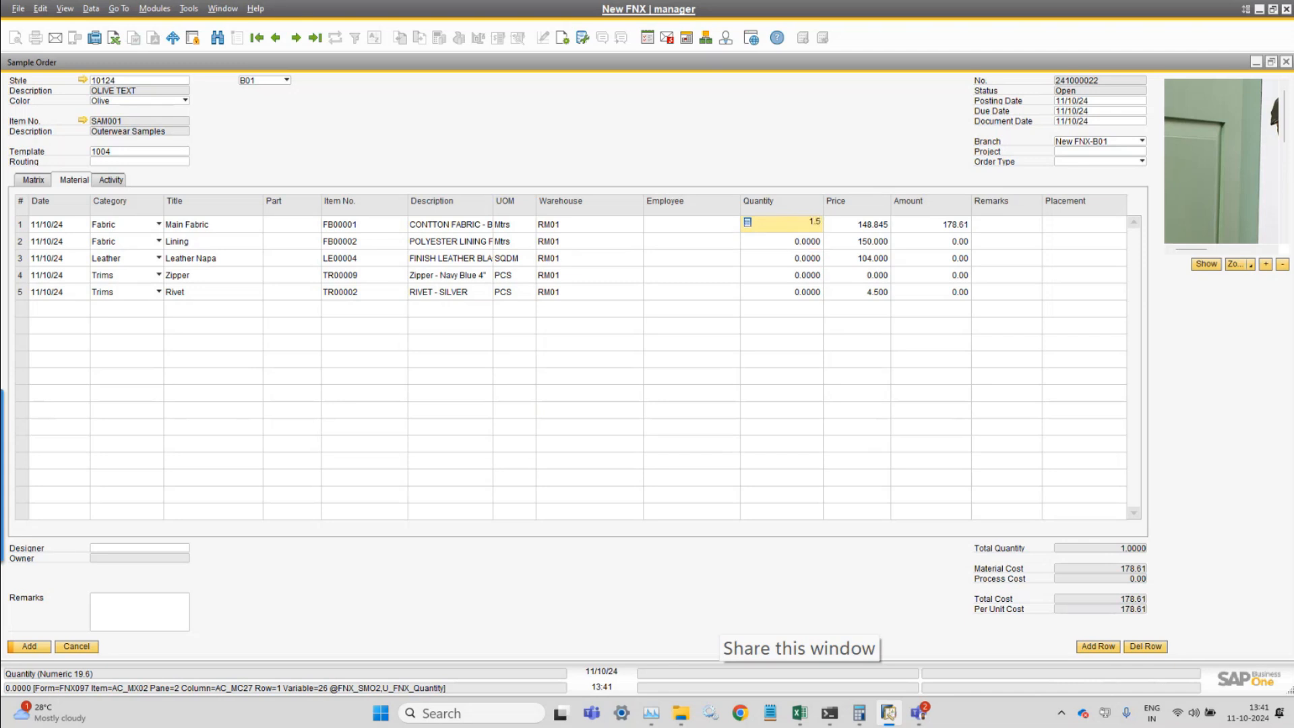
Set the quantity of the Lining material row to 0.5
key("Down")
type("1.2")
key("BackSpace")
key("BackSpace")
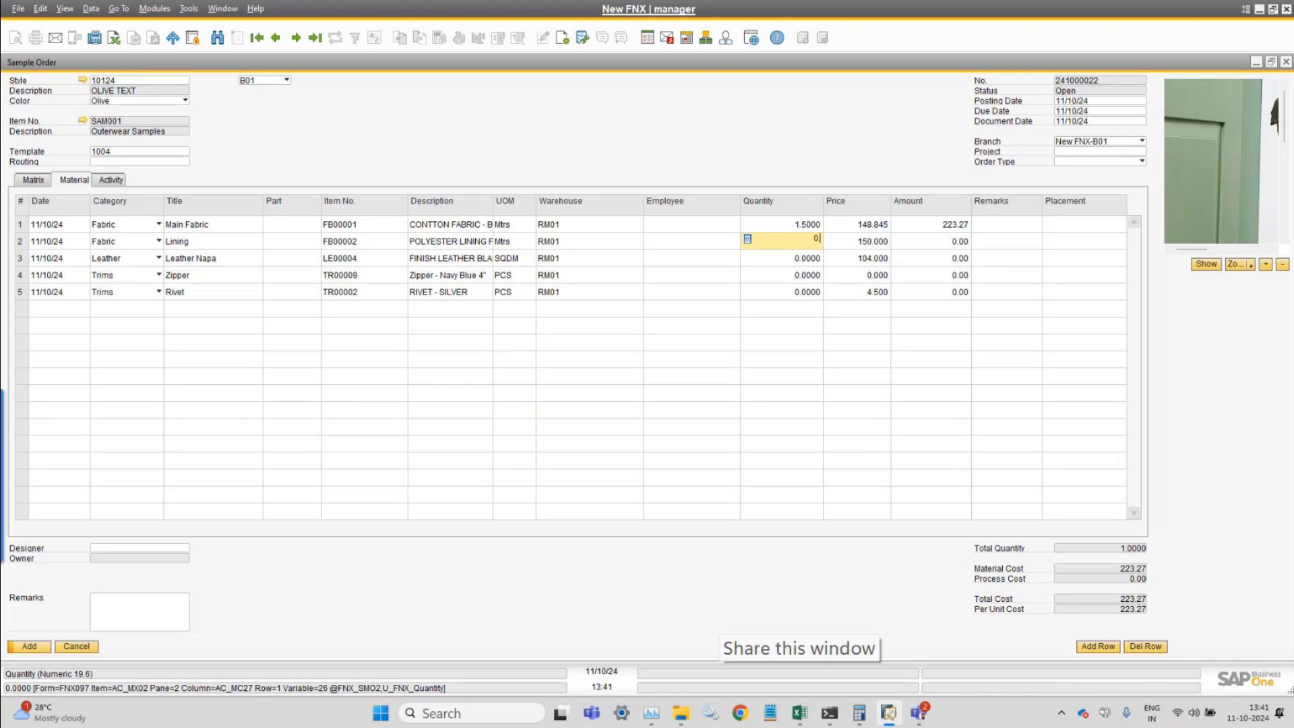
type("0.5")
key("Down")
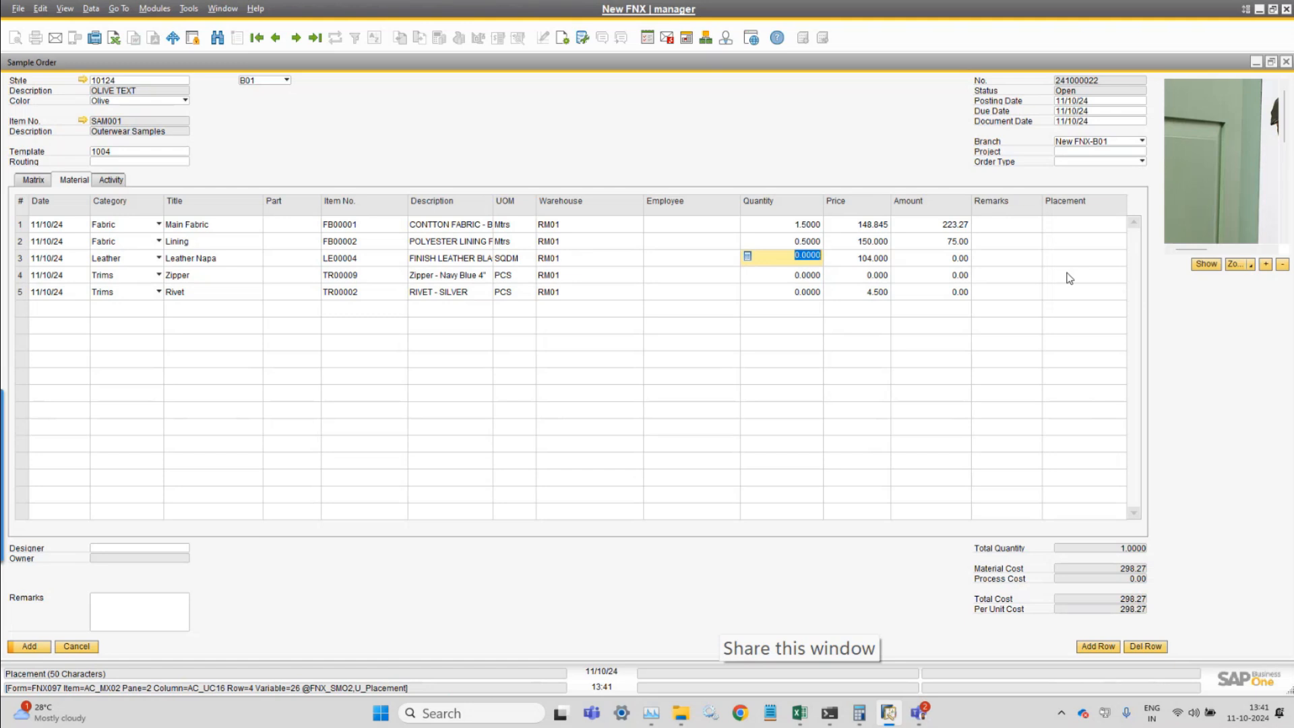
left_click(154, 8)
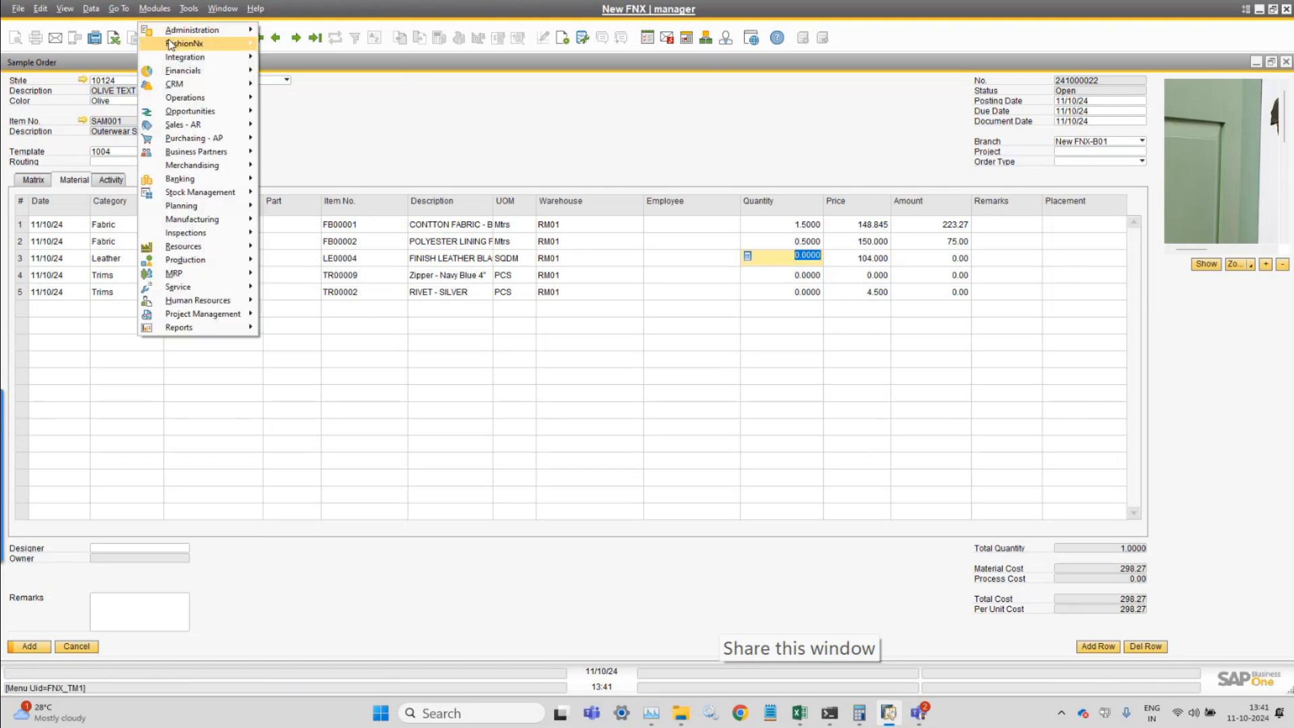
mouse_move(196, 43)
mouse_move(326, 150)
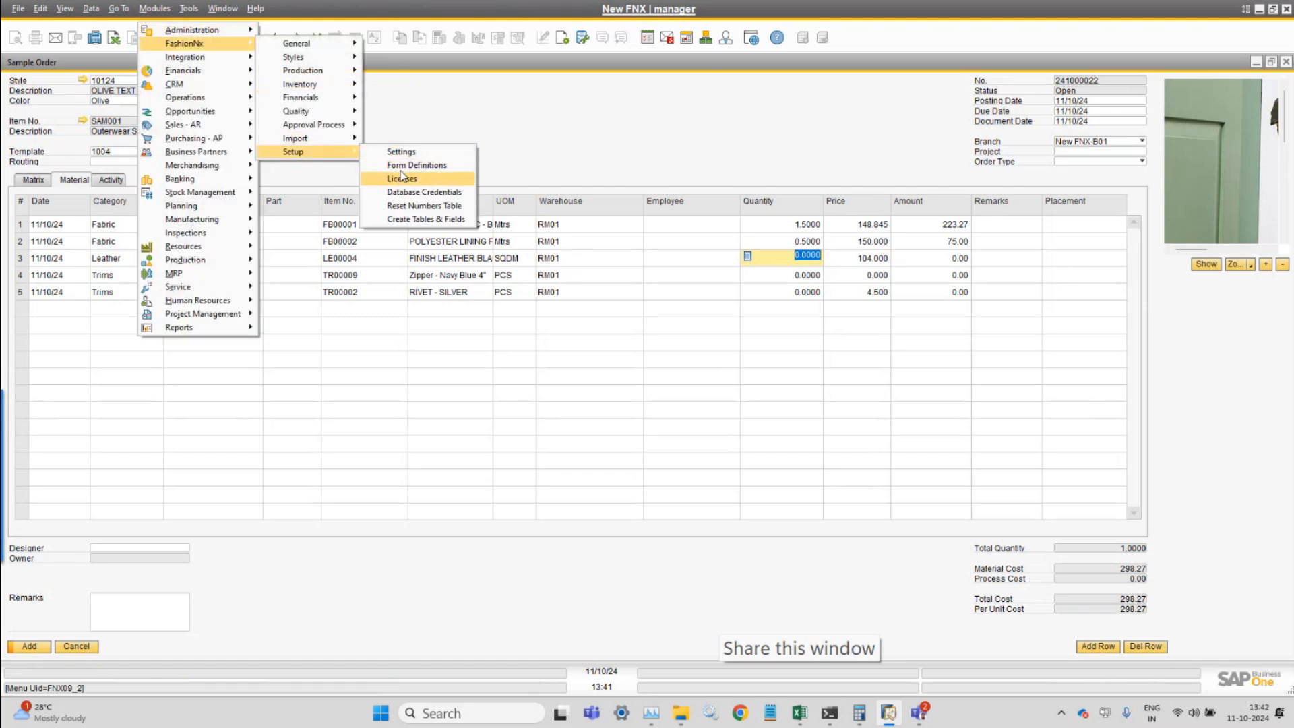
left_click(609, 153)
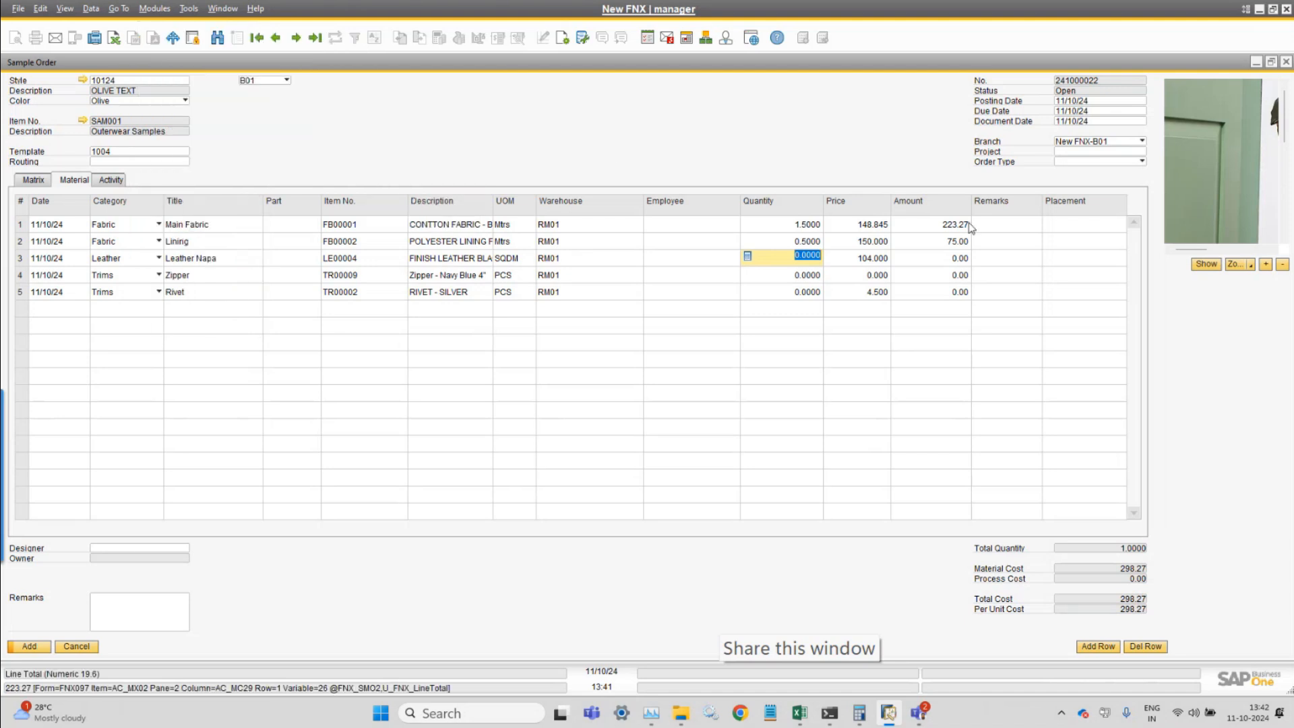
Set the material quantities to 1 for Leather Napa, 1 for Zipper and 4 for Rivet
type("1")
key("Down")
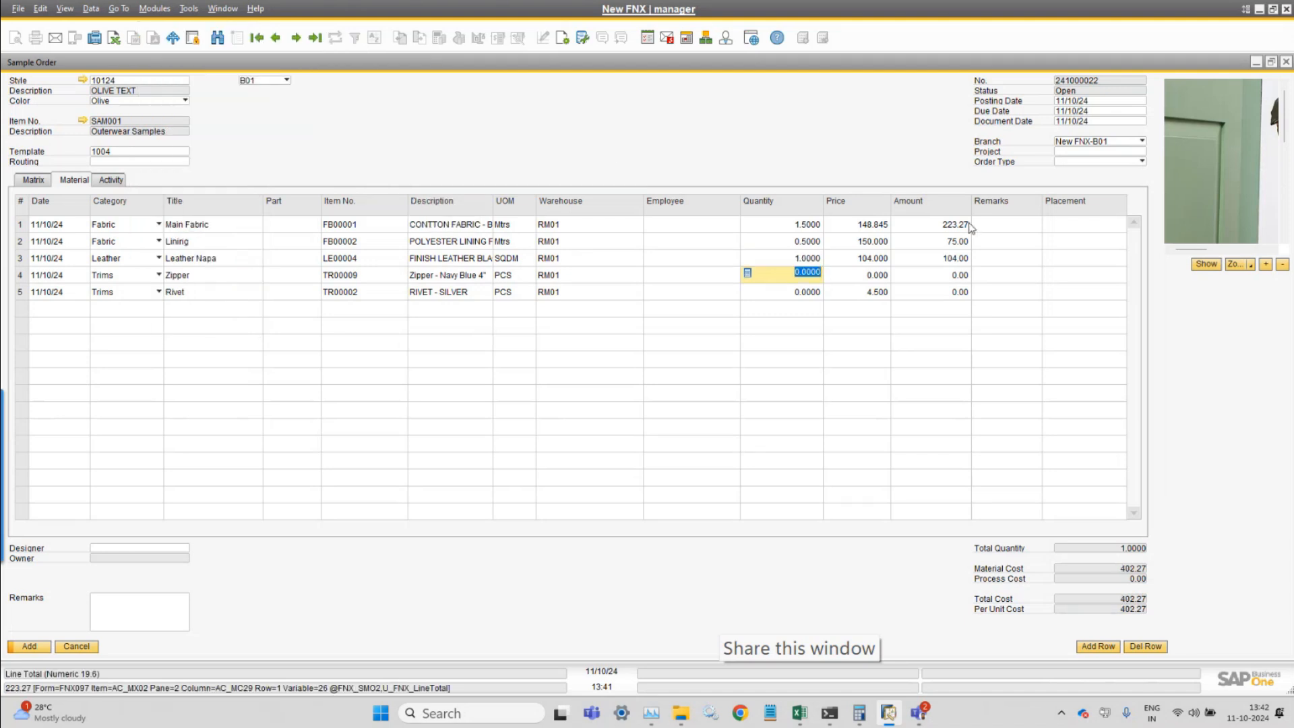
type("1")
key("Down")
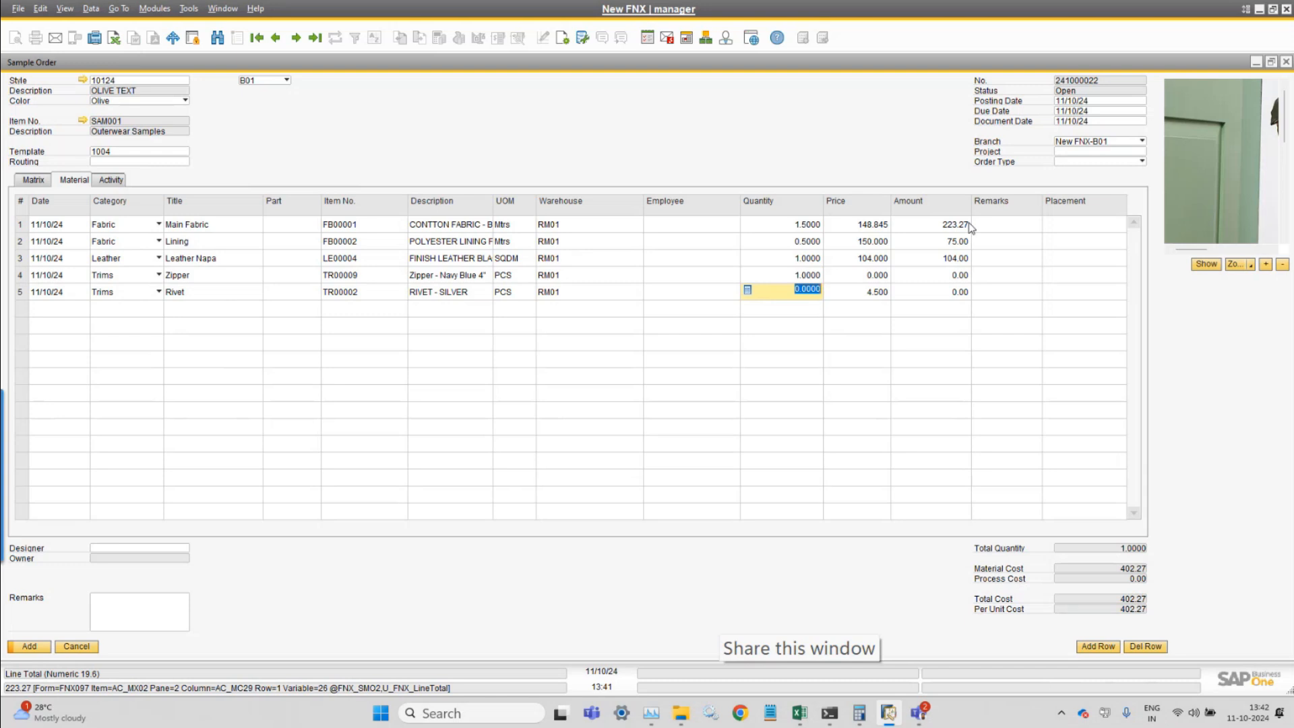
type("4")
key("Tab")
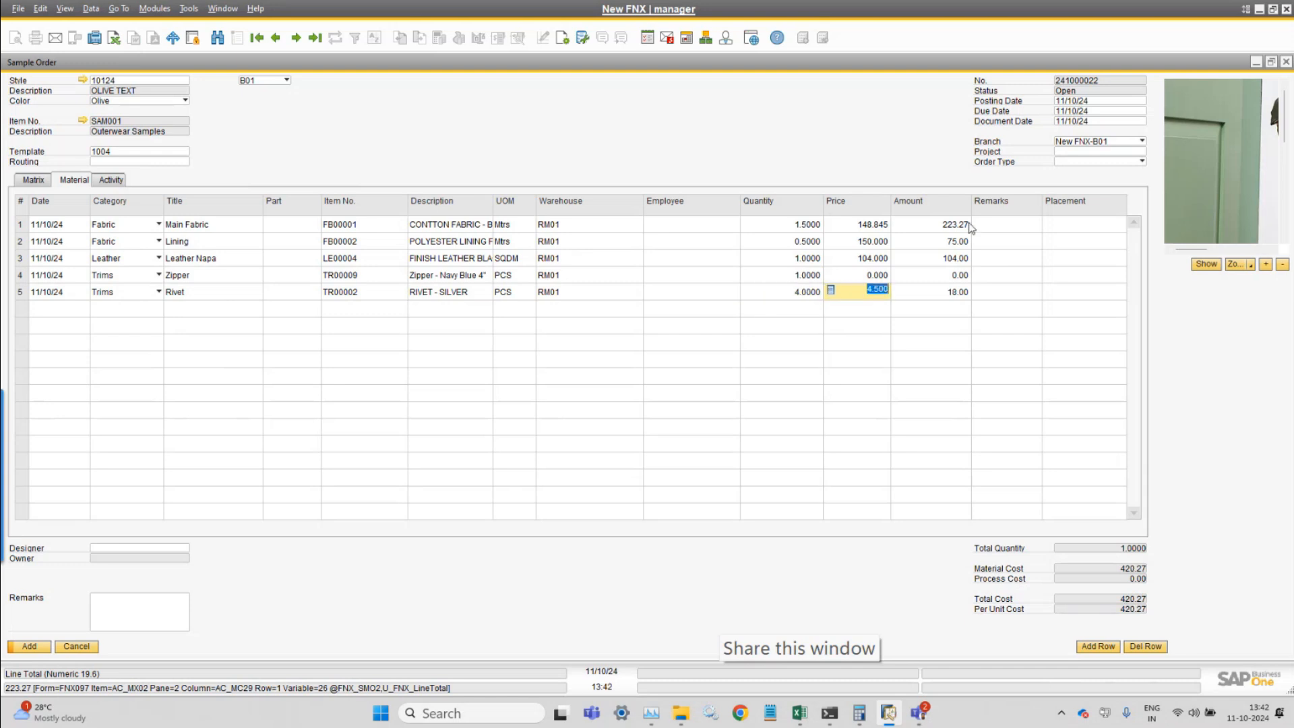
Set the price of the Zipper material row to 22
left_click(854, 277)
type("22")
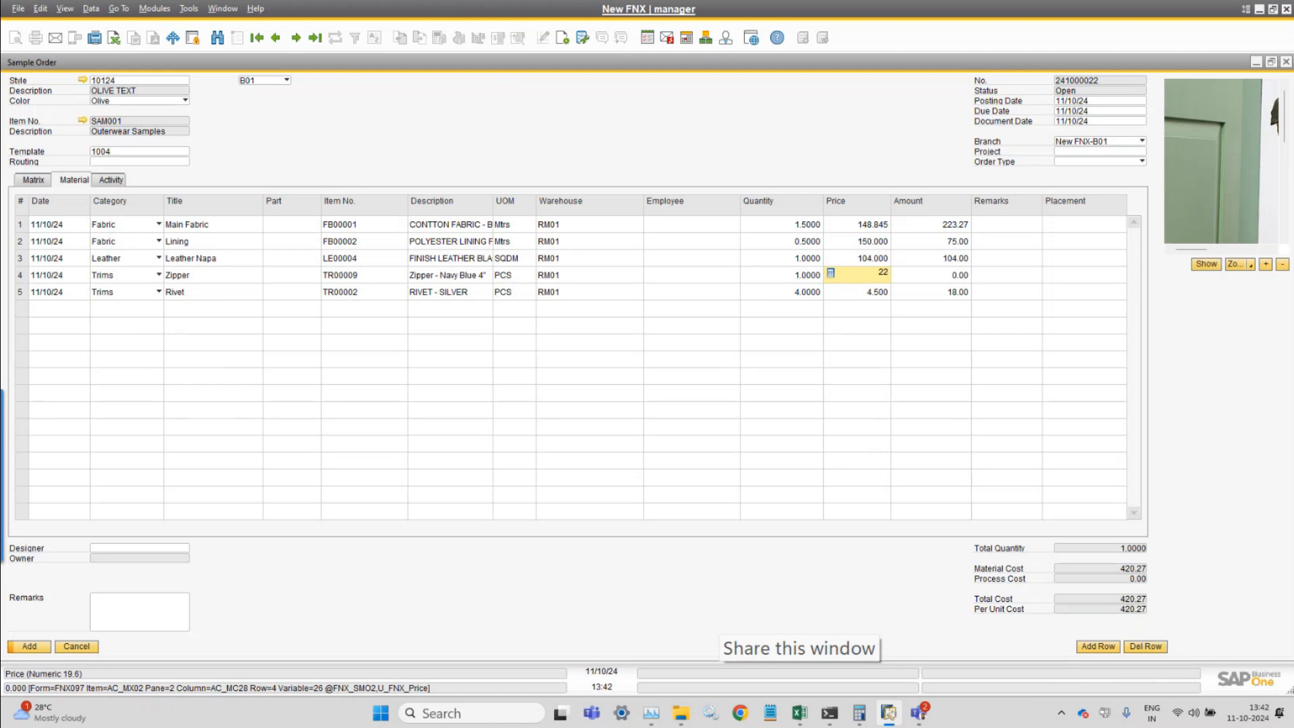
key("Tab")
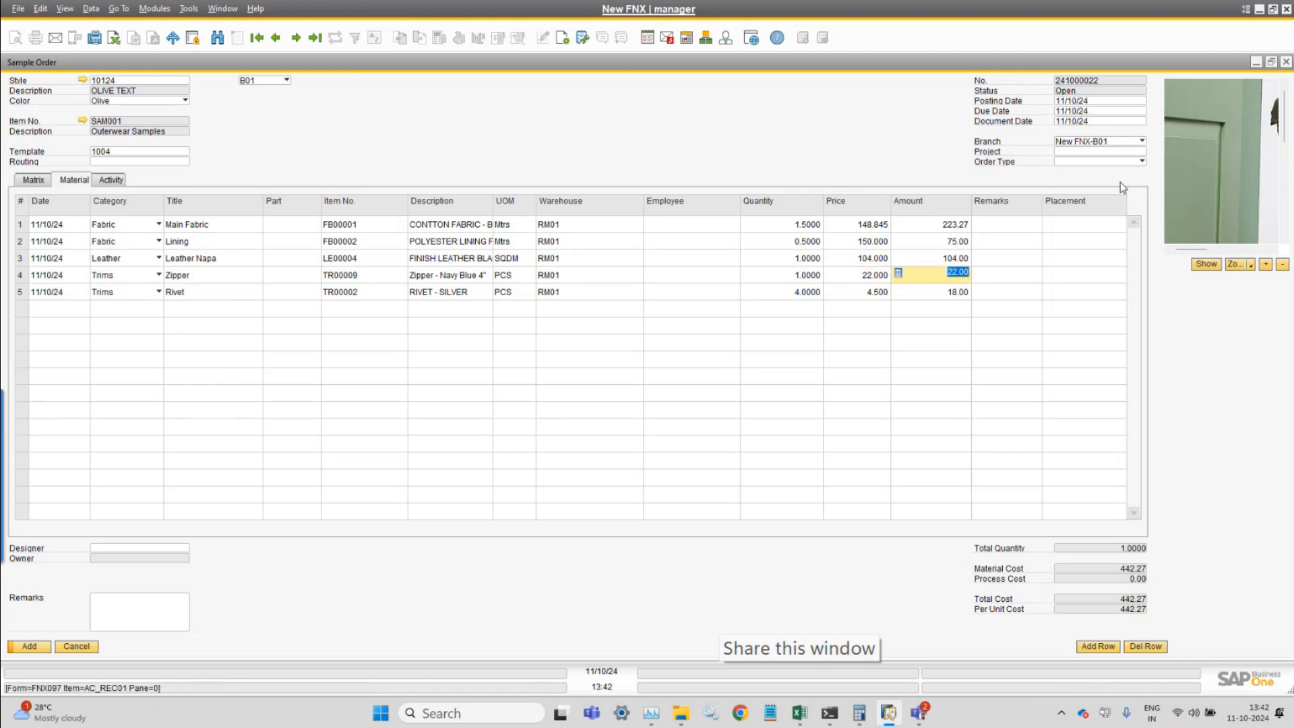
left_click(111, 180)
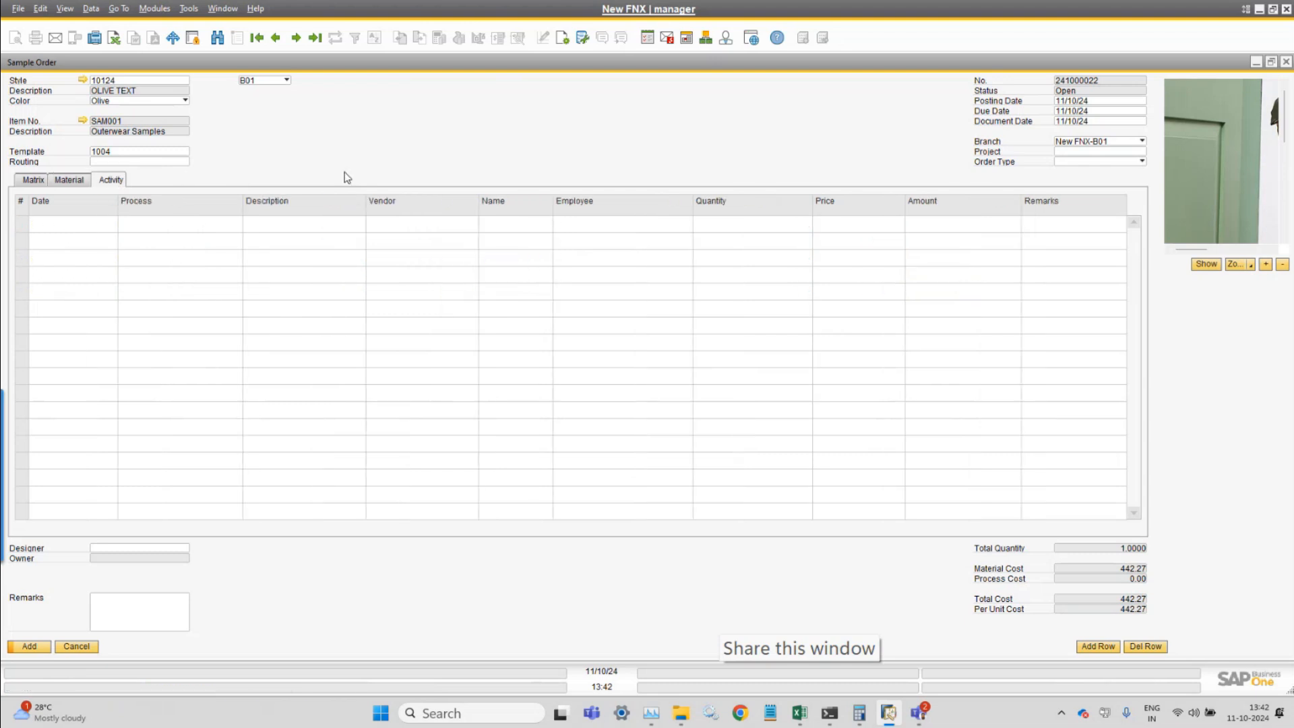
left_click(127, 165)
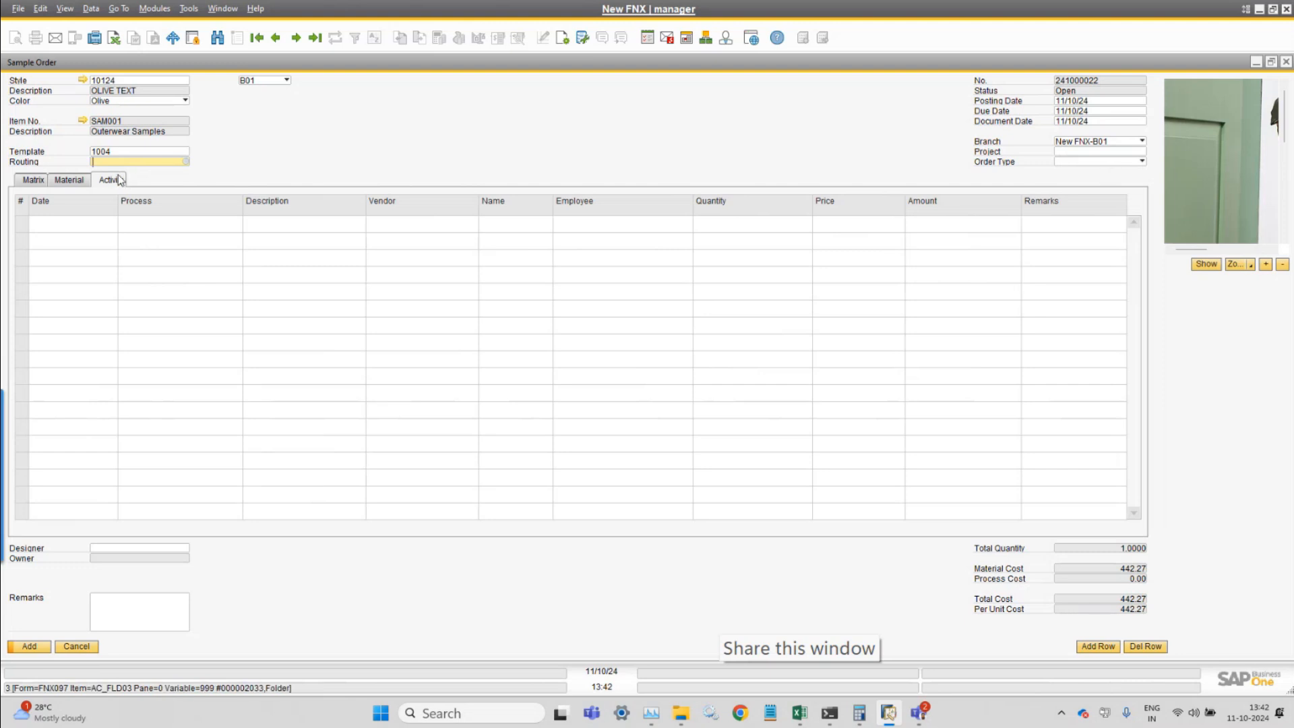
key("Tab")
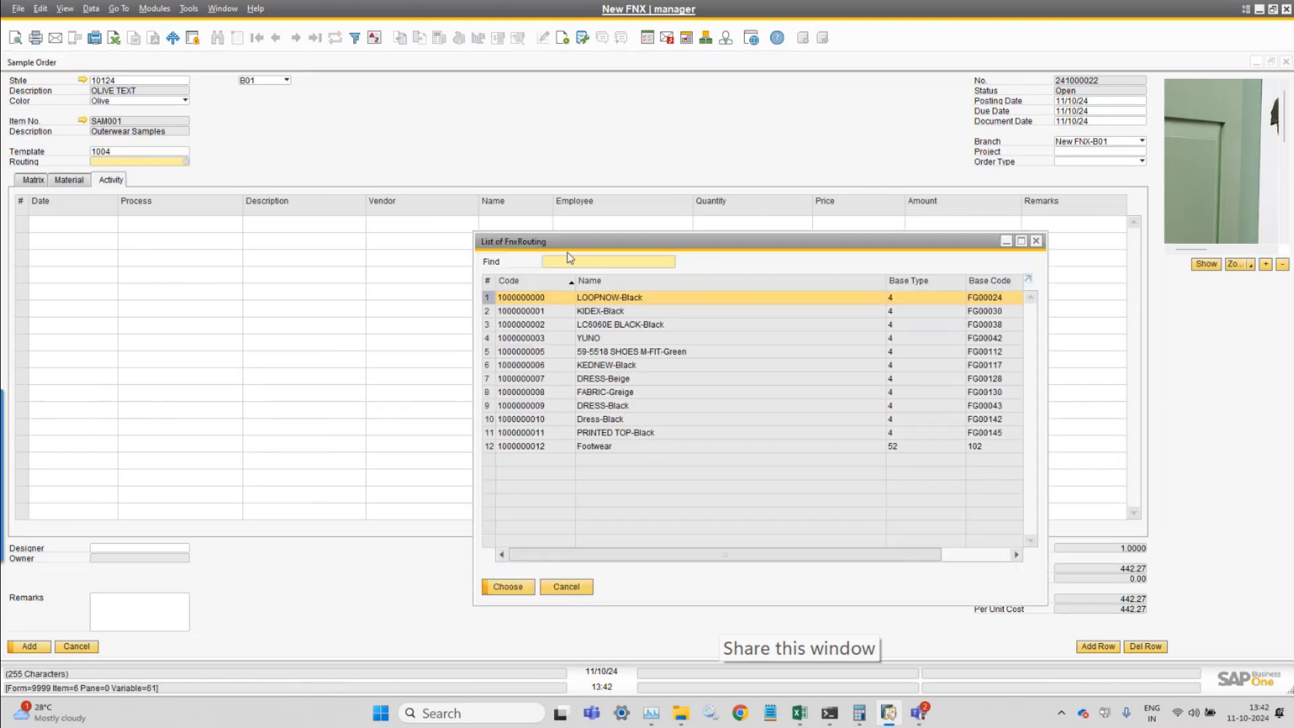
left_click(635, 438)
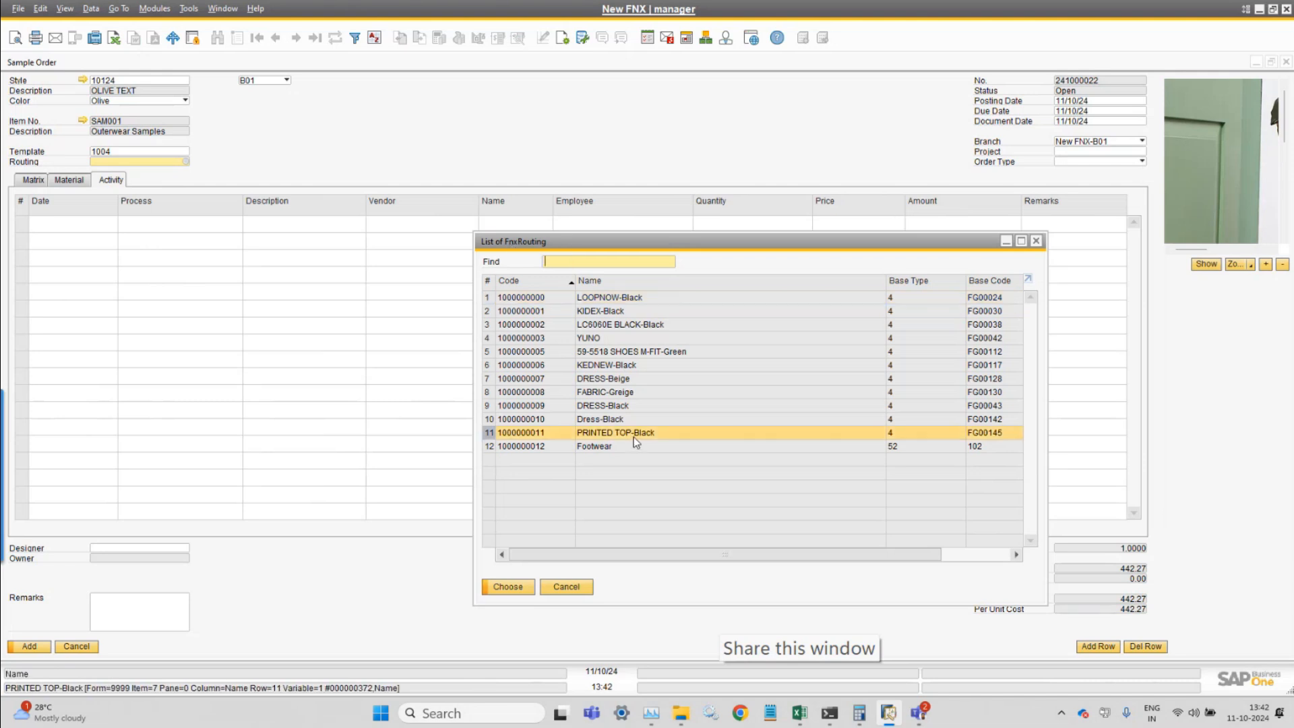
double_click(636, 435)
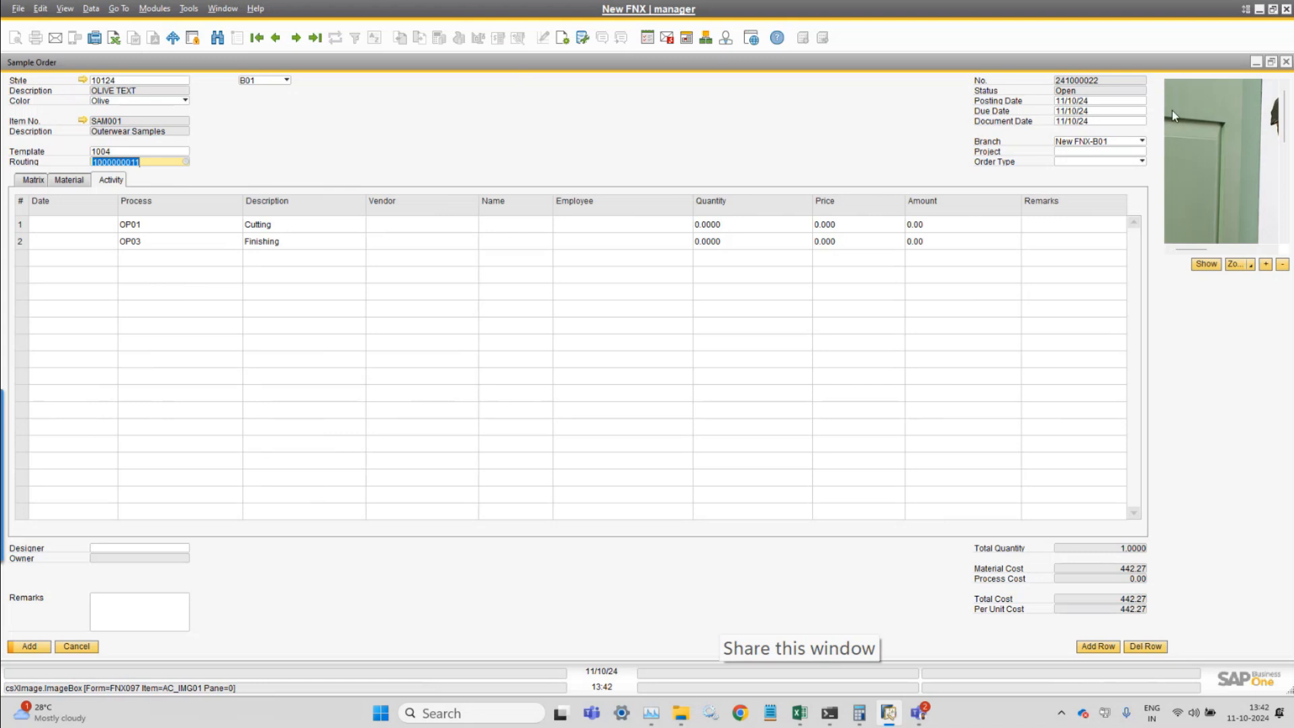
Set the date of the Cutting and Finishing activity rows to 11/10/24
left_click(66, 227)
type("t")
left_click(79, 240)
type("t")
key("Tab")
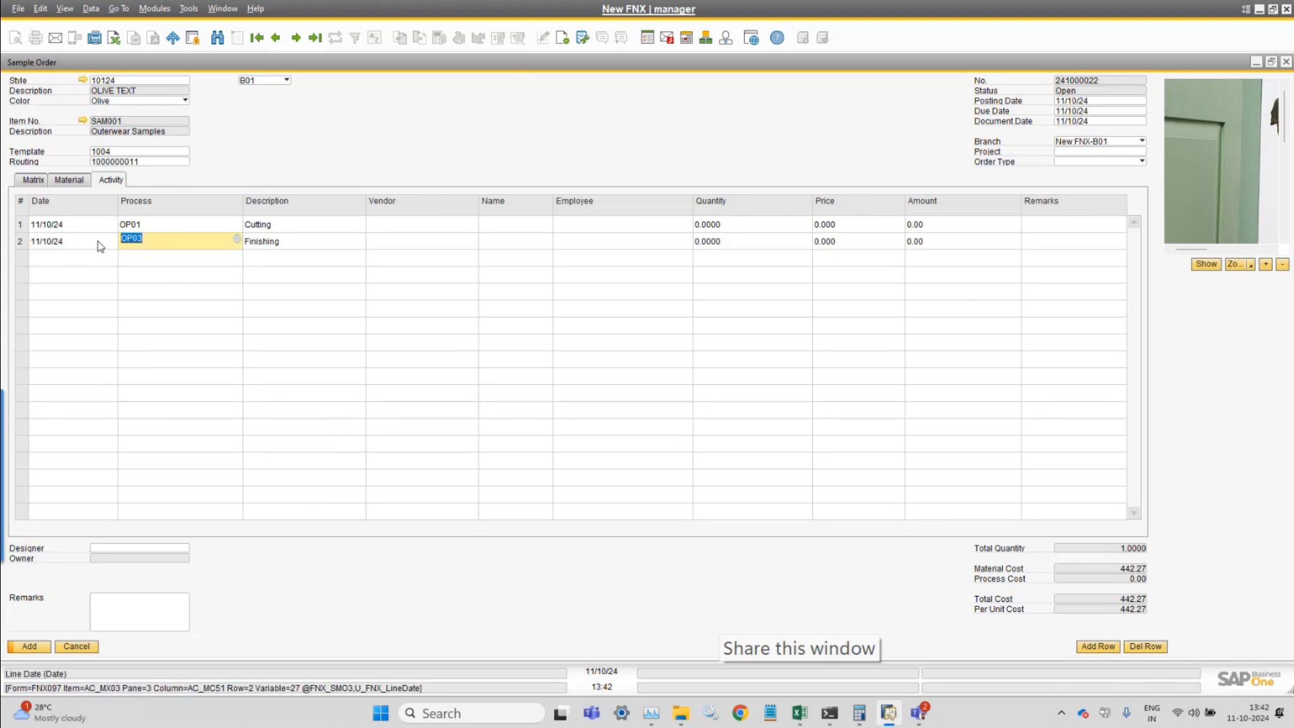
Assign vendor Shree Enterprise UP to the Cutting activity and Shree Enterprise to the Finishing activity
left_click(438, 228)
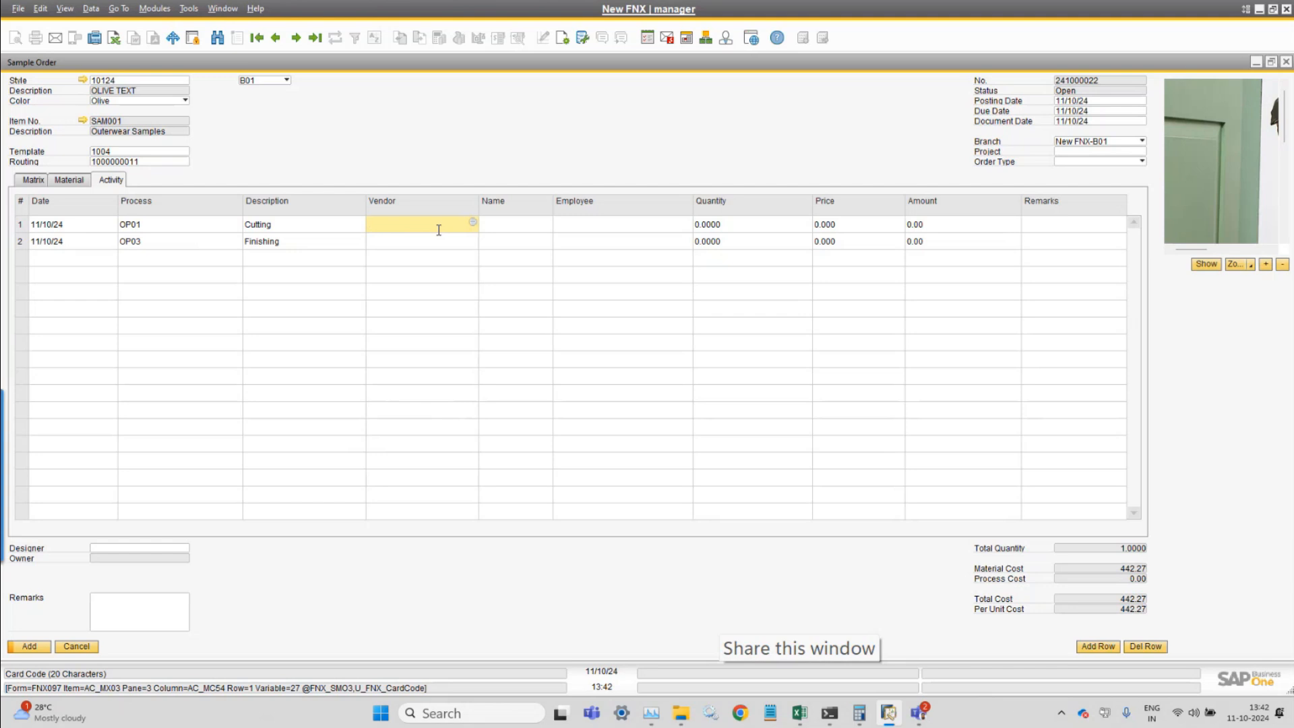
key("Tab")
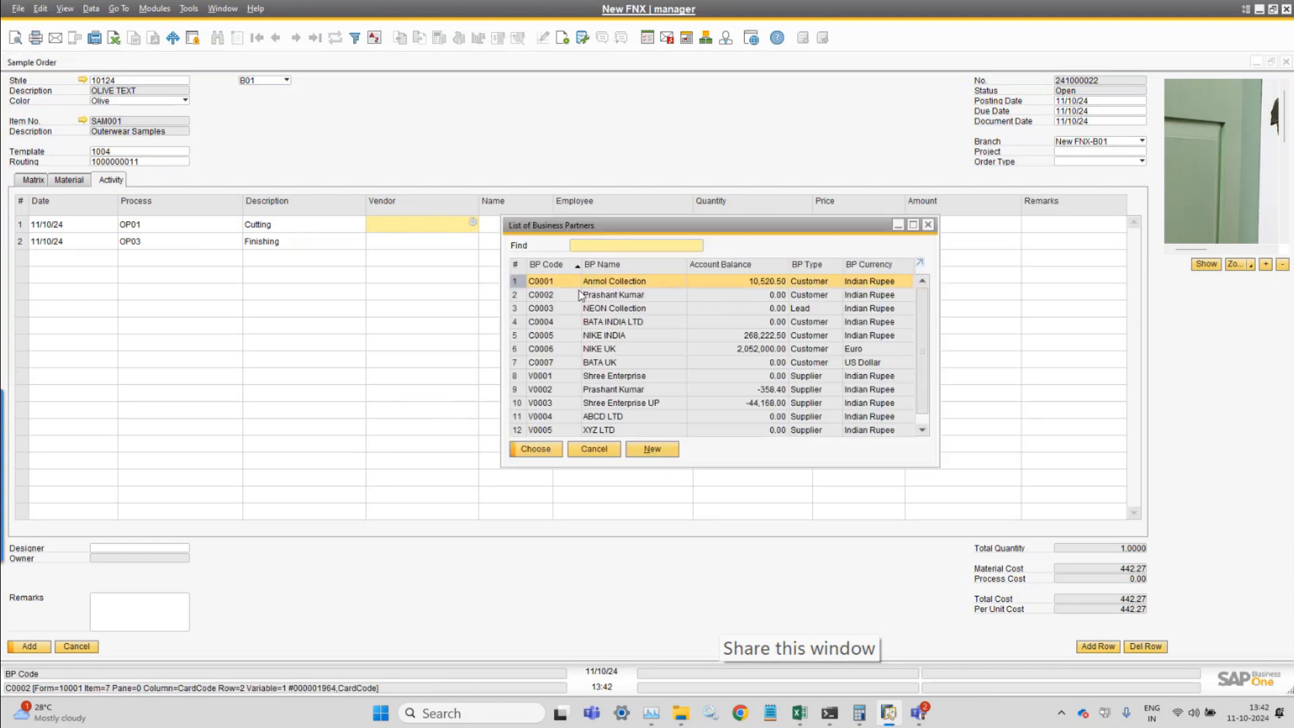
double_click(613, 403)
left_click(468, 244)
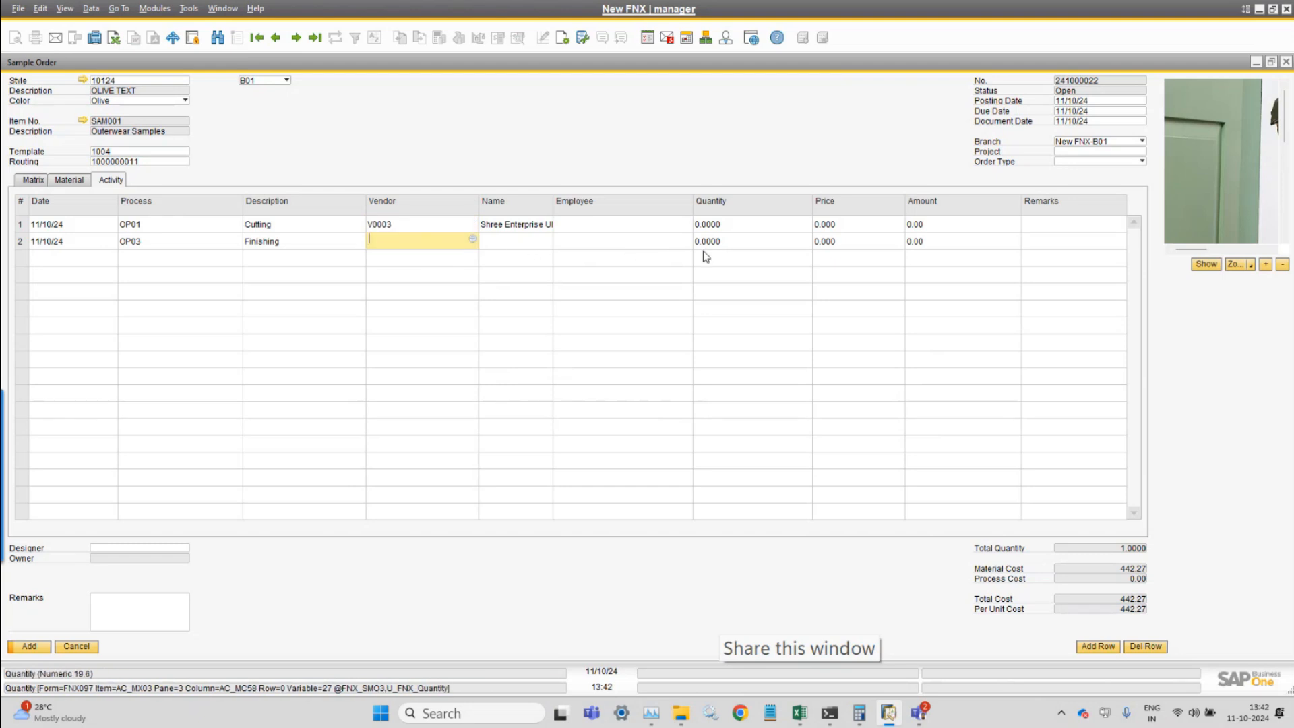
key("Tab")
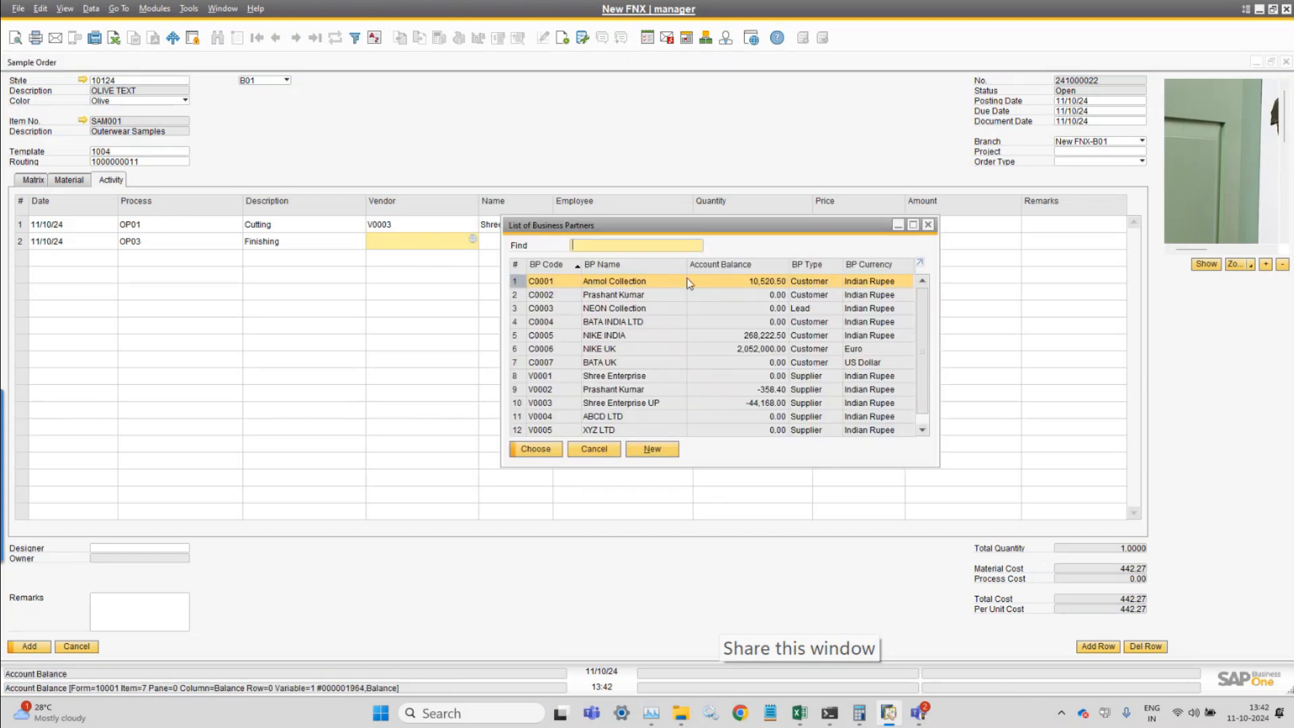
double_click(660, 377)
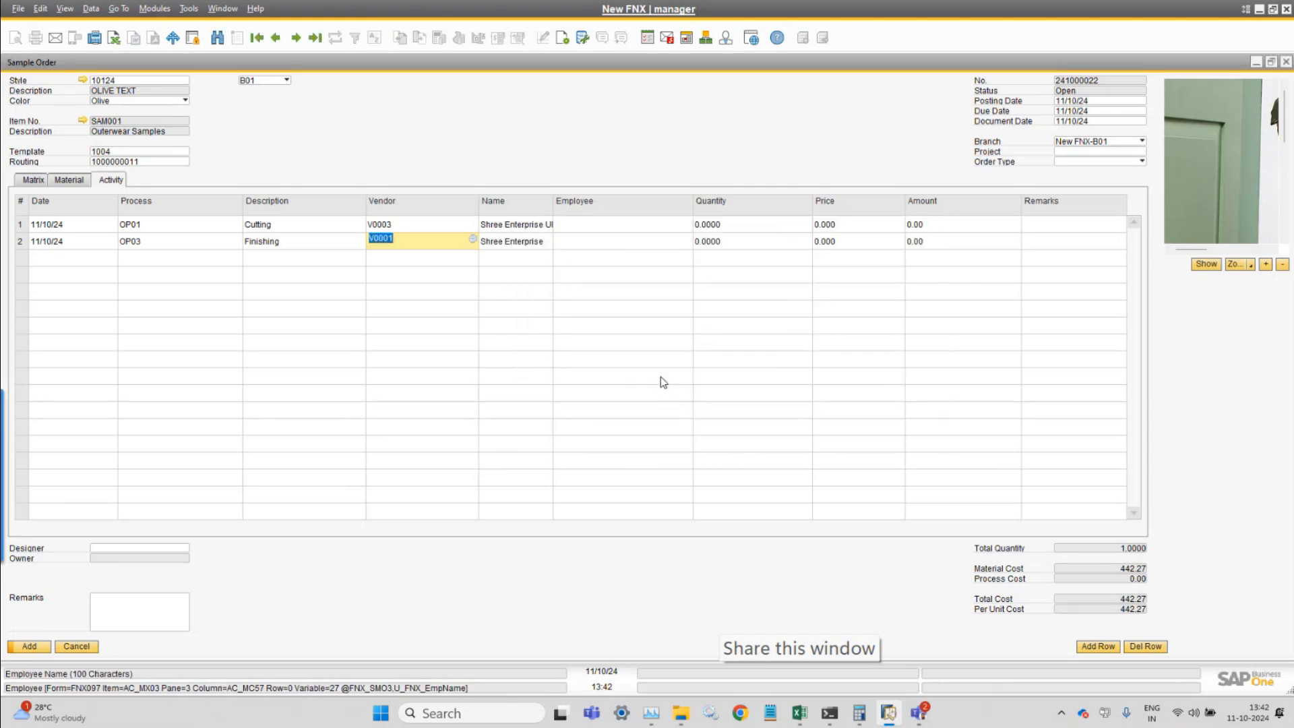
Set the quantity of the Cutting and Finishing activity rows to 1
left_click(726, 226)
type("1")
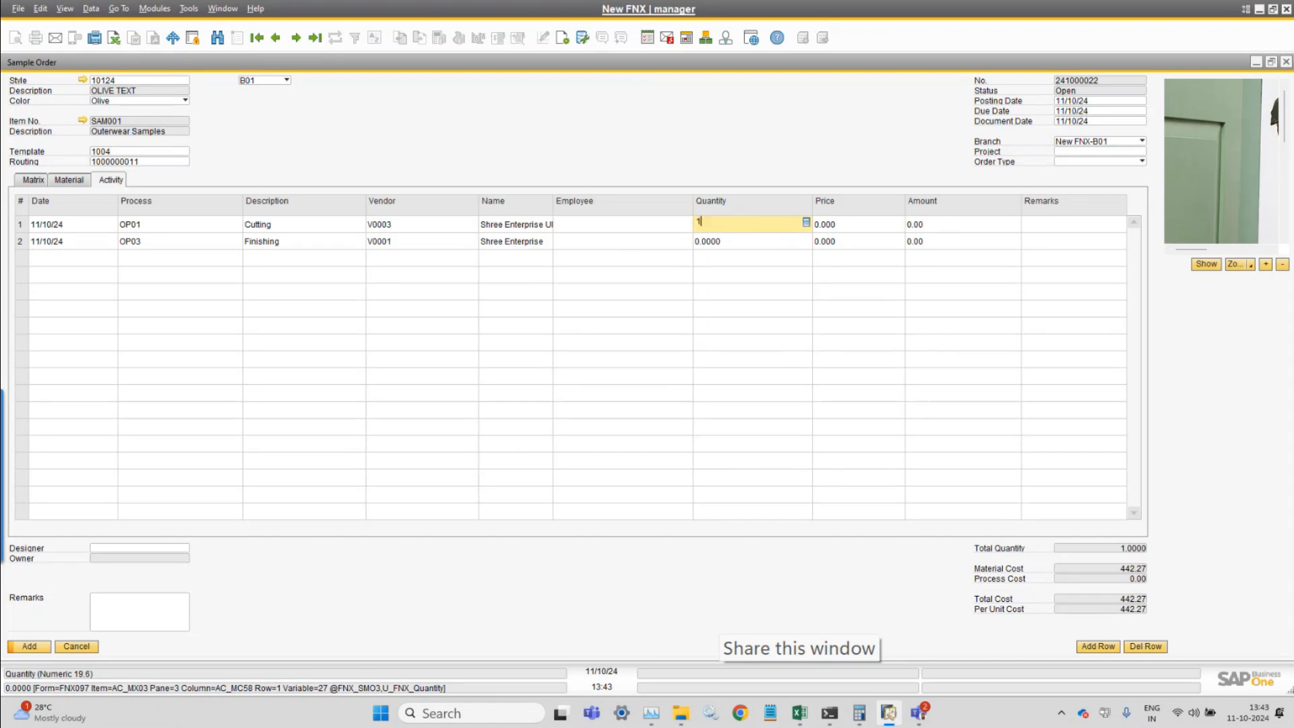
left_click(740, 243)
type("1")
Set the price of the Cutting activity to 10 and of the Finishing activity to 25
left_click(857, 227)
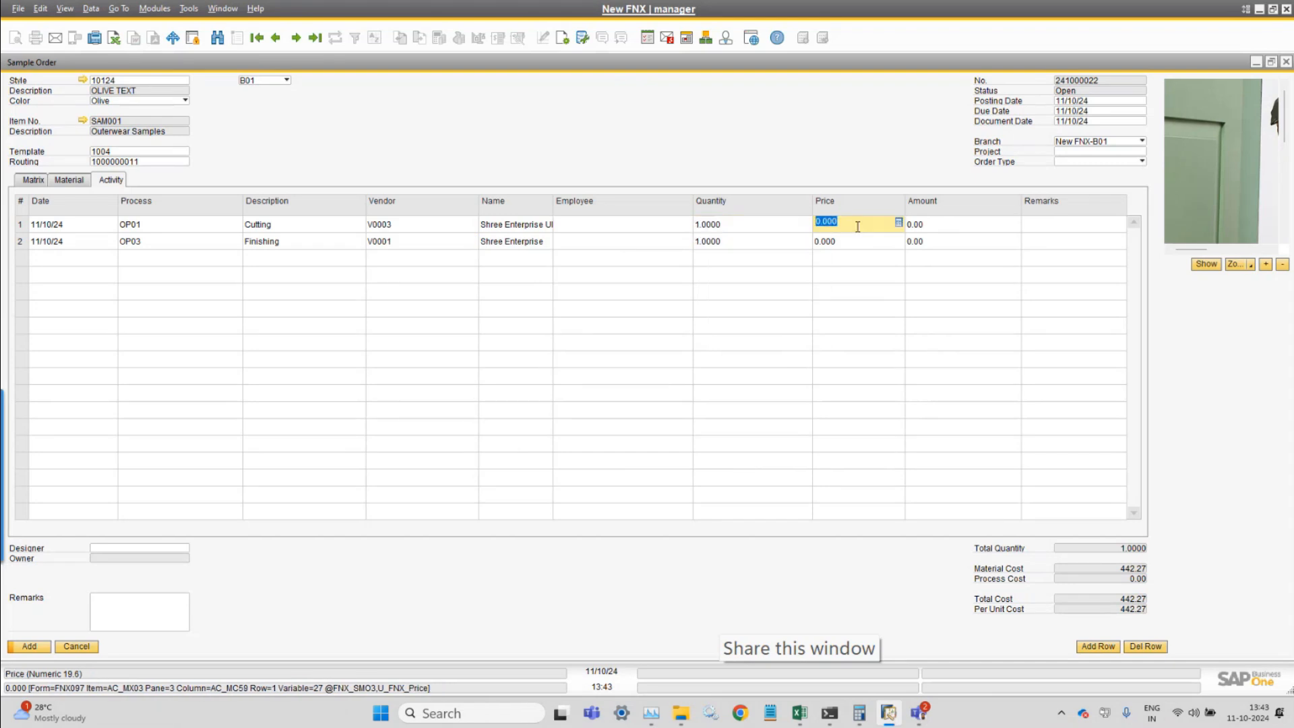
type("10")
key("Down")
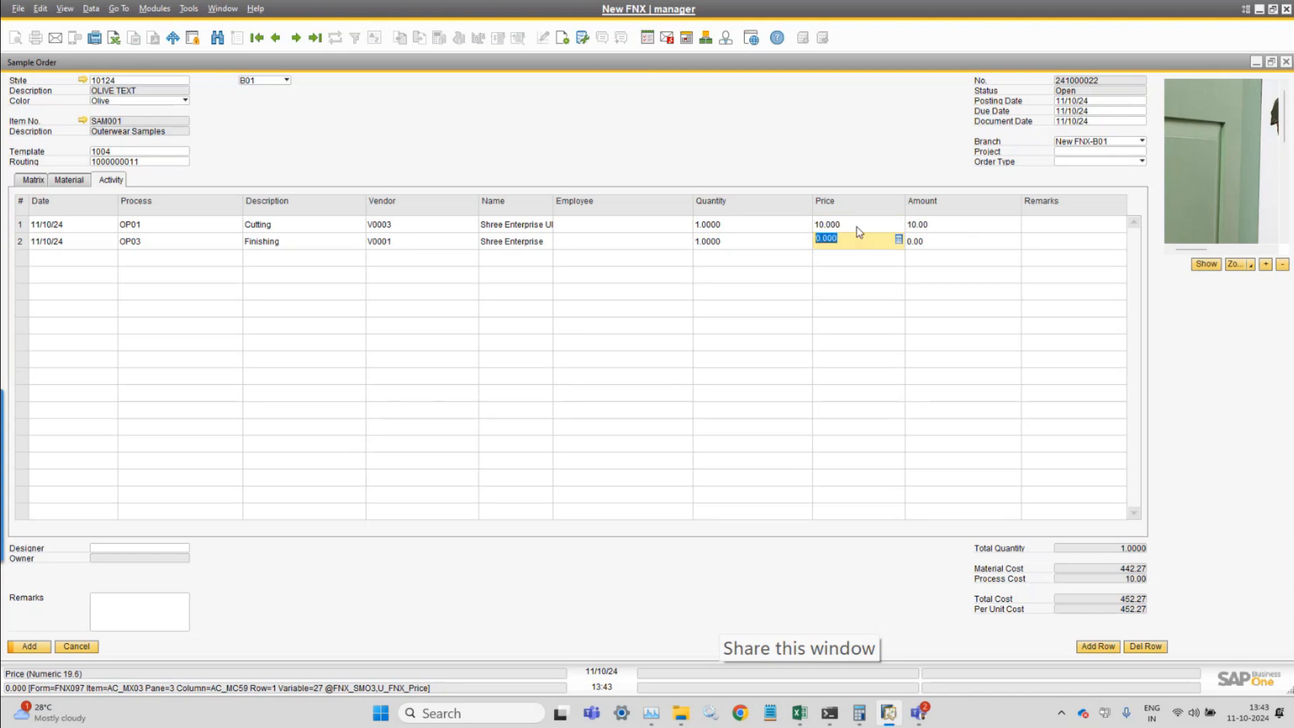
type("25")
left_click(857, 226)
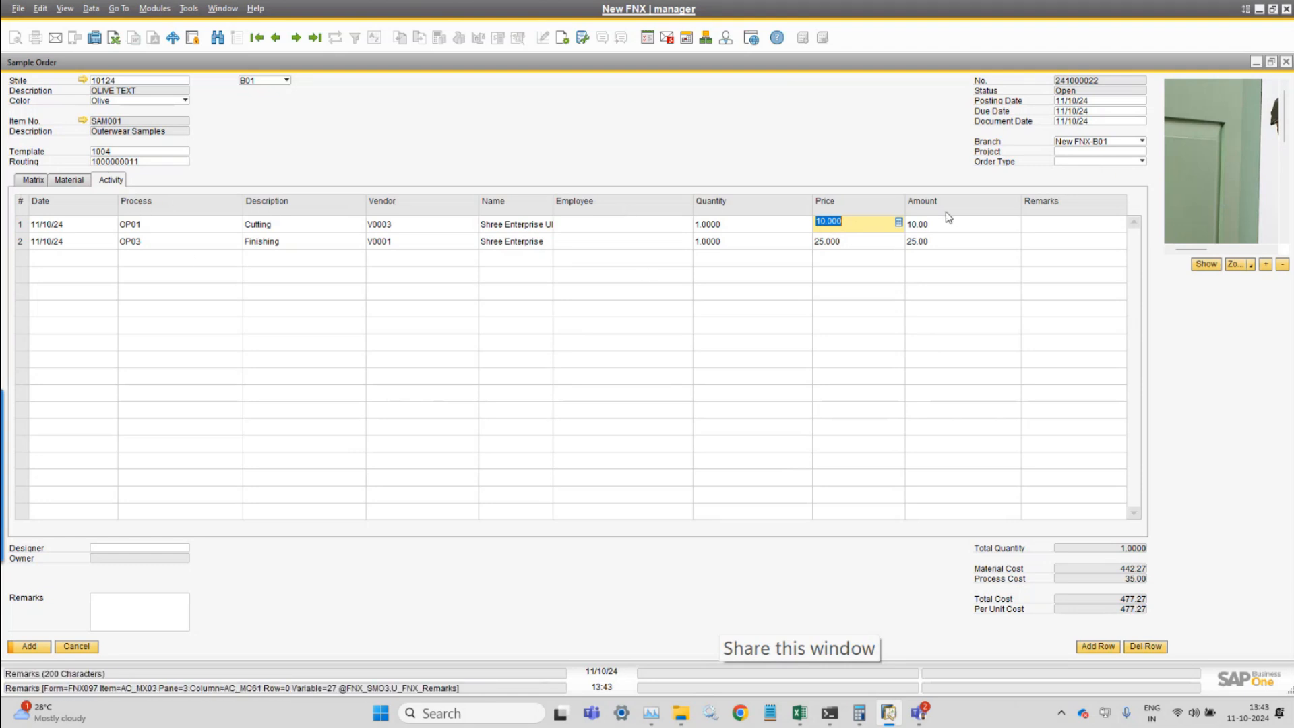
Check the sample order's material rows and size quantities, and return to its activities
left_click(78, 182)
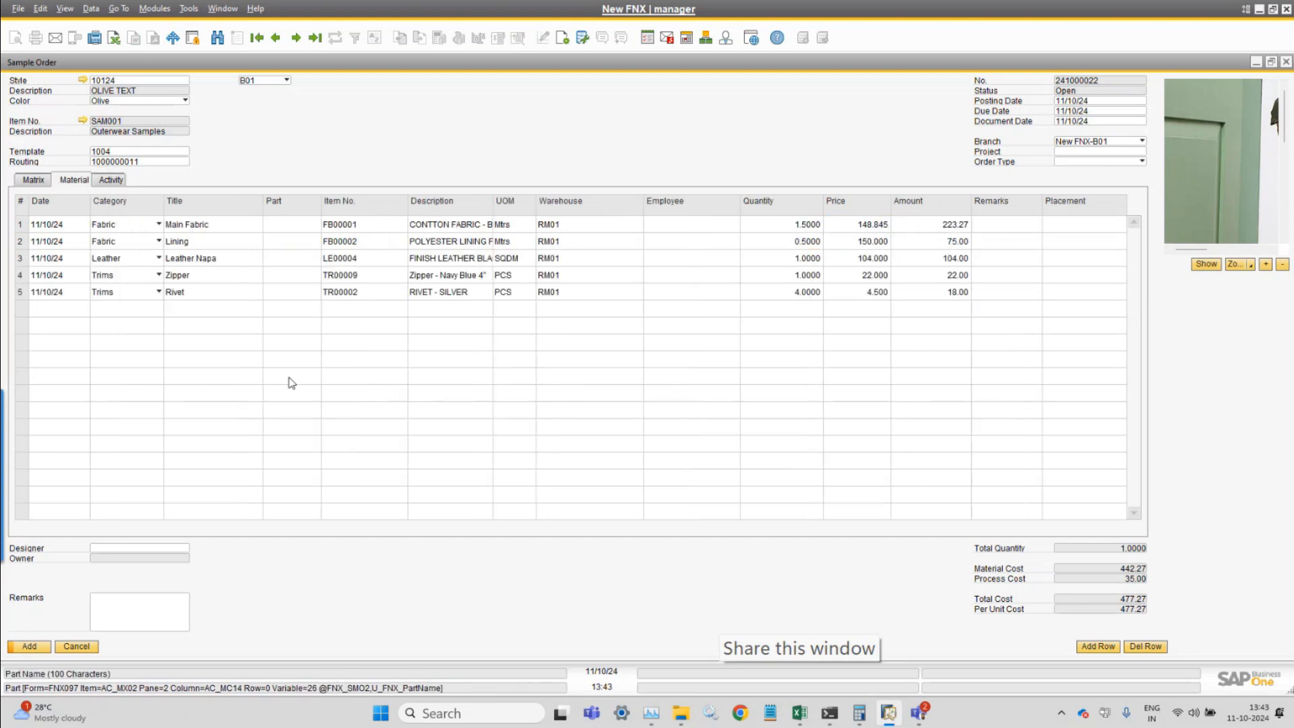
left_click(40, 178)
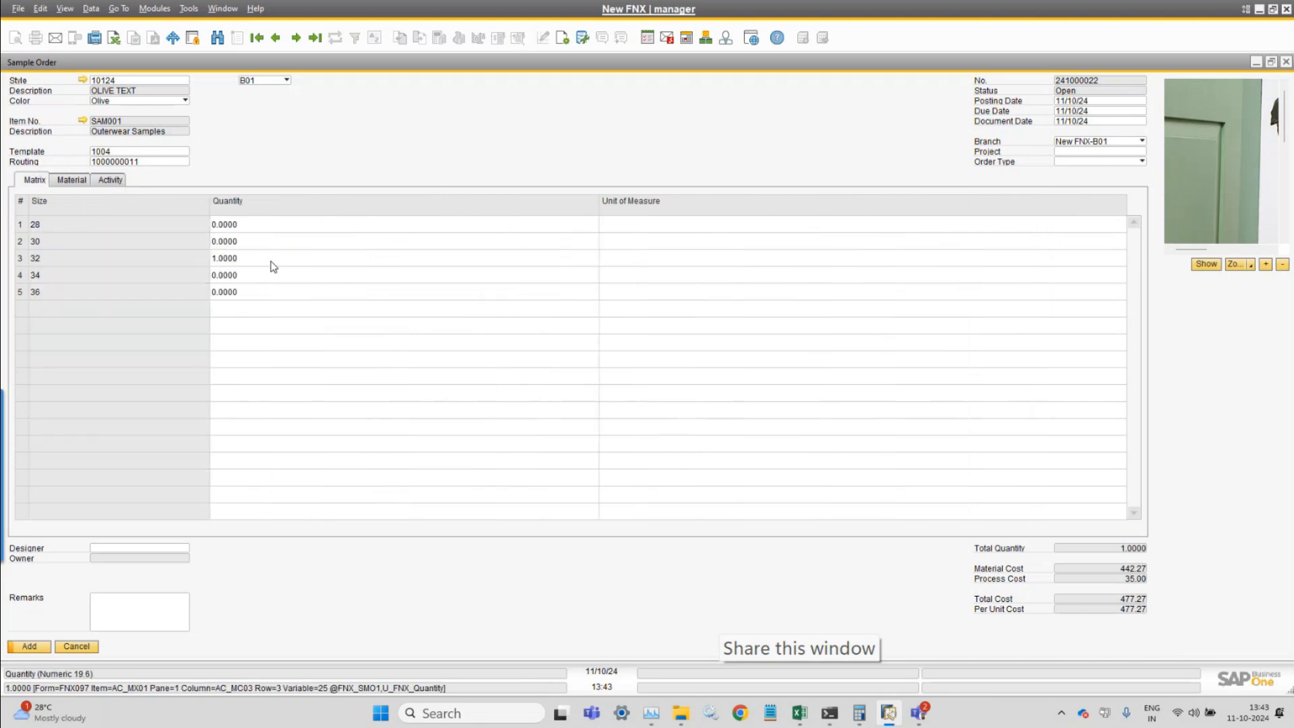
left_click(112, 180)
View the available order types and look up the Fit Sample record in the Sample Order Types setup
left_click(1093, 162)
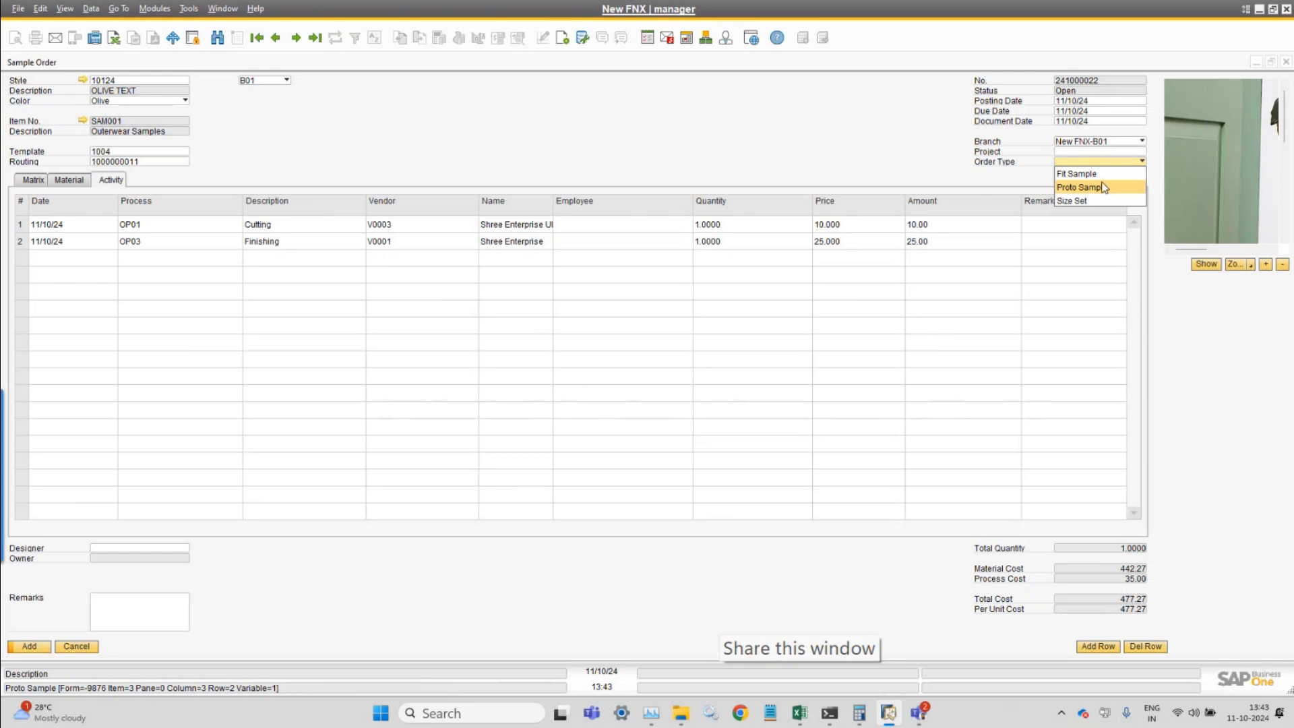
left_click(708, 110)
left_click(154, 9)
mouse_move(176, 46)
mouse_move(300, 58)
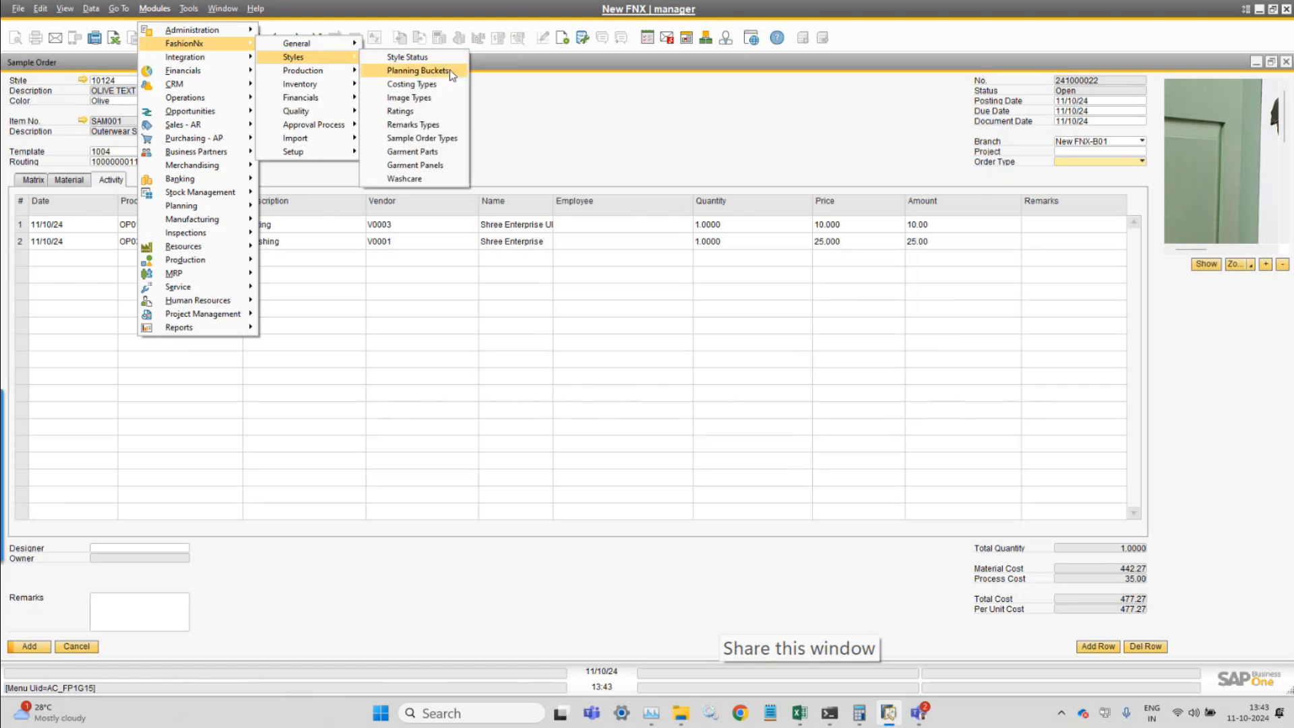
left_click(422, 138)
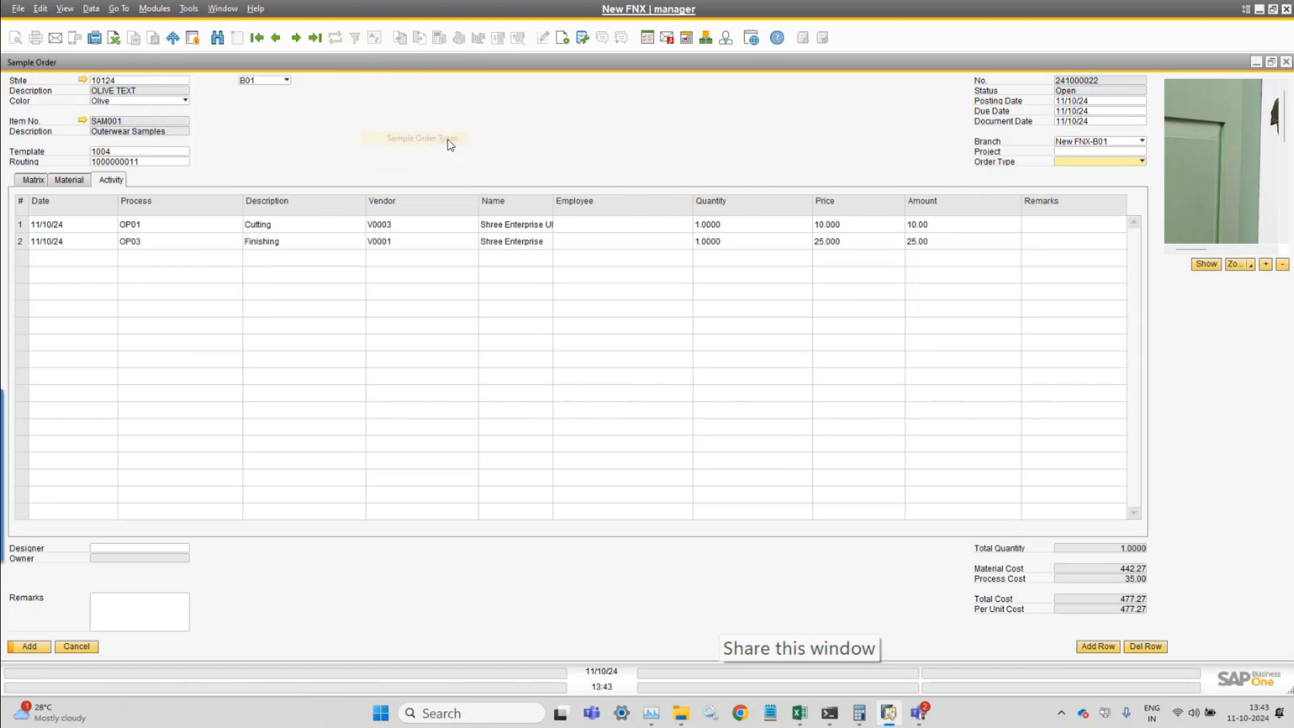
type("*")
key("Return")
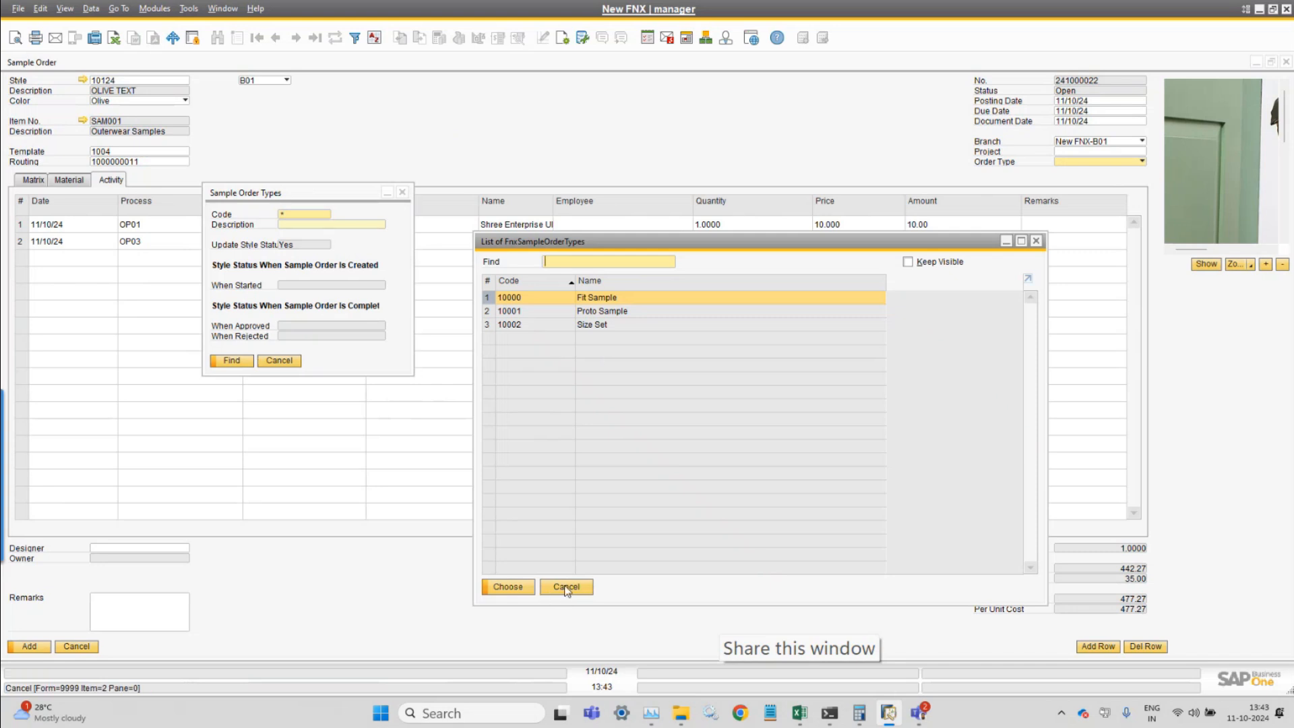
double_click(614, 302)
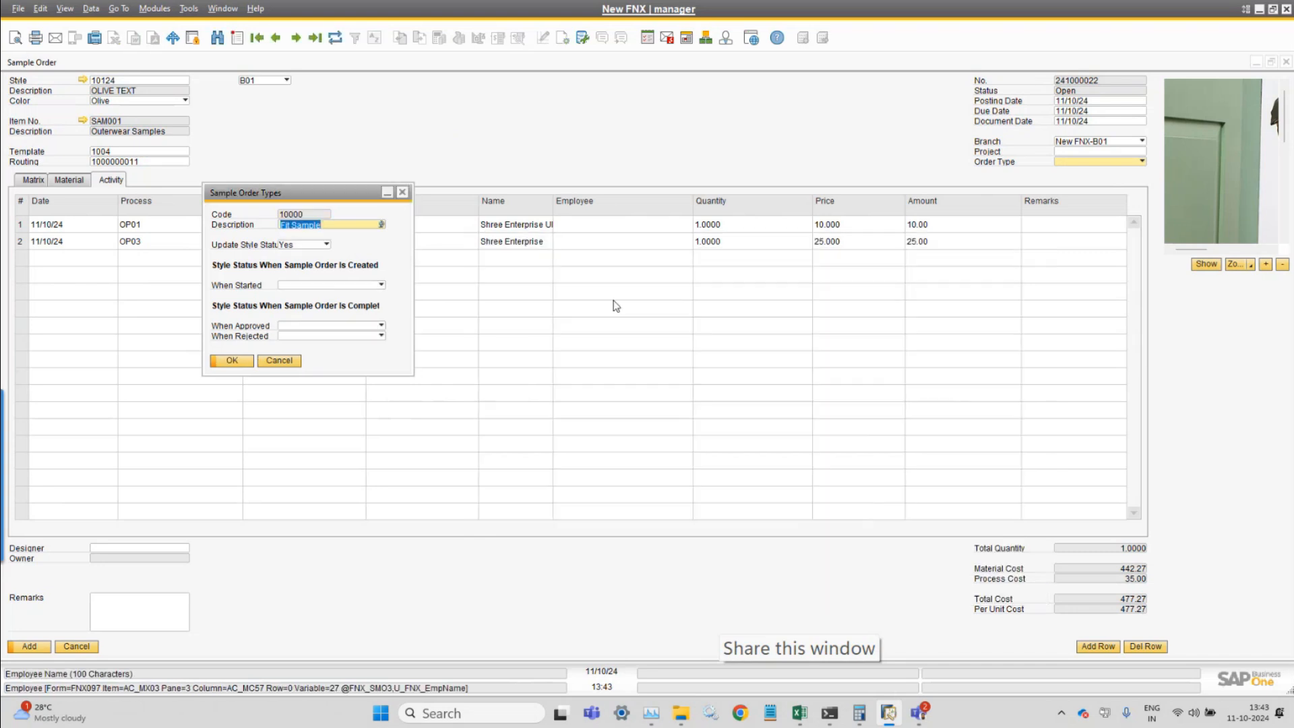
left_click(162, 8)
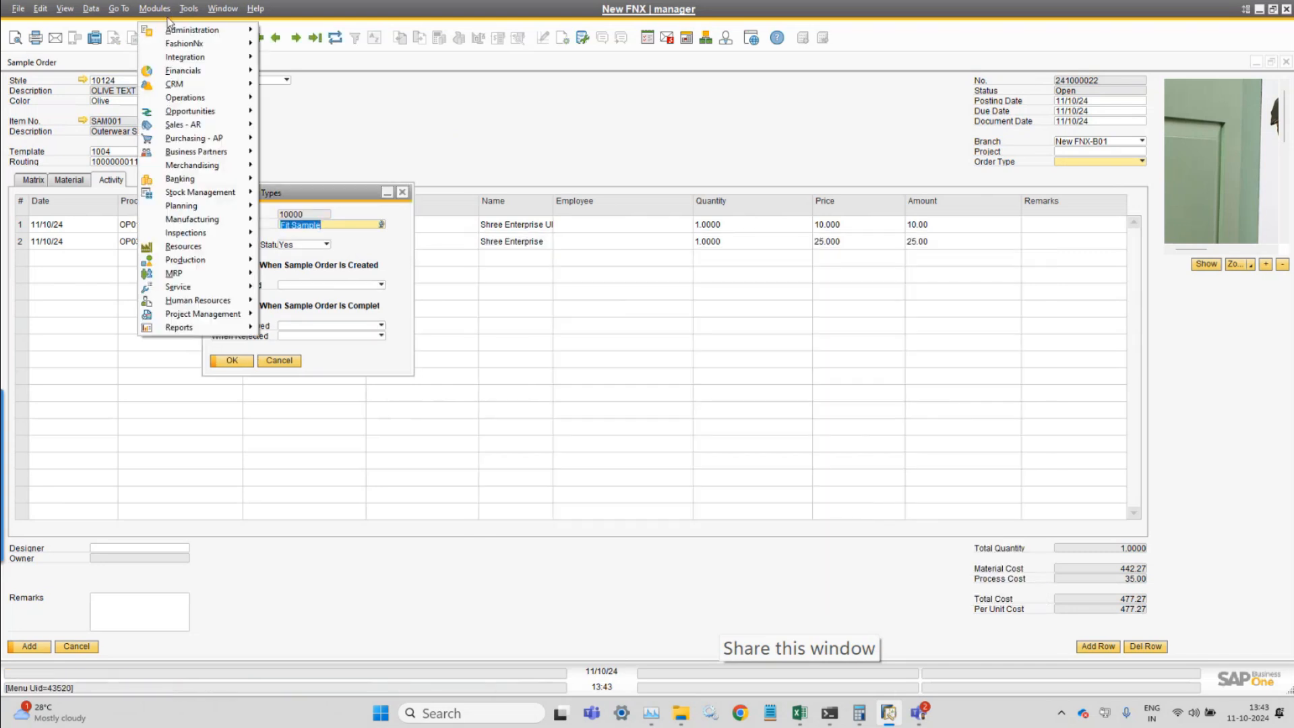
mouse_move(182, 45)
mouse_move(296, 58)
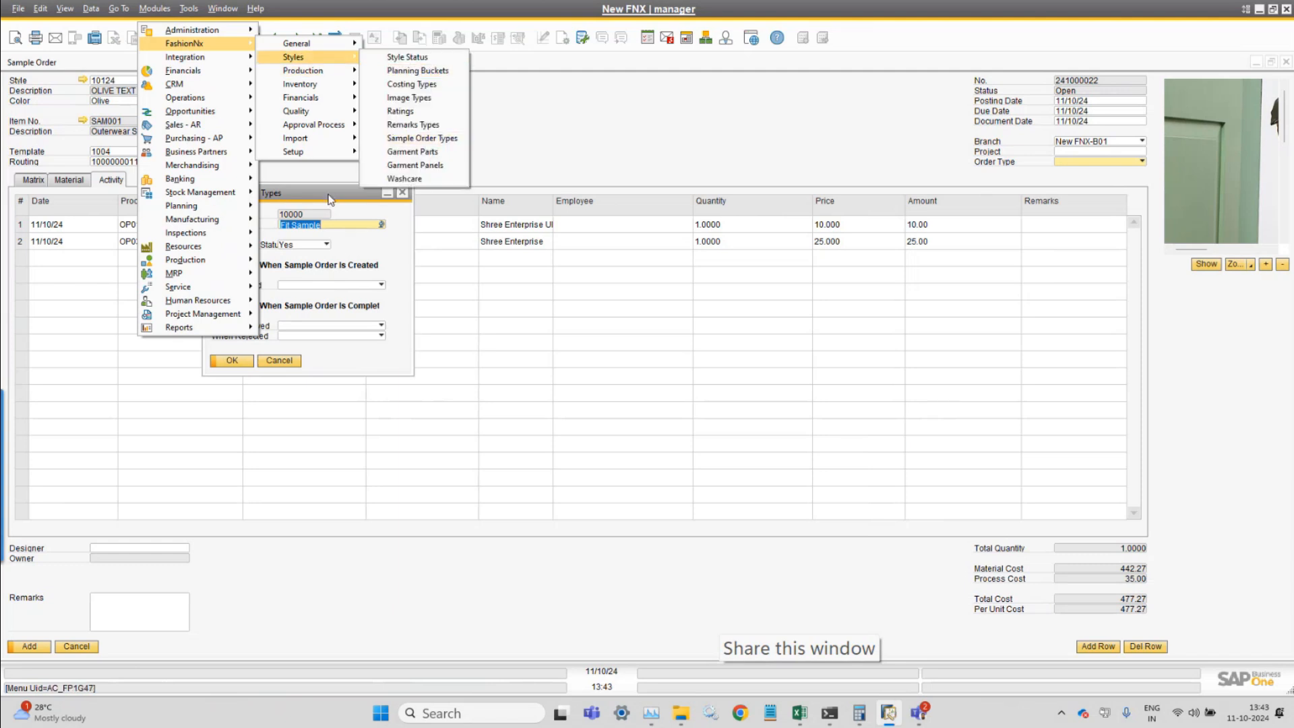
left_click(428, 115)
type("C")
key("ctrl+Right")
key("Escape")
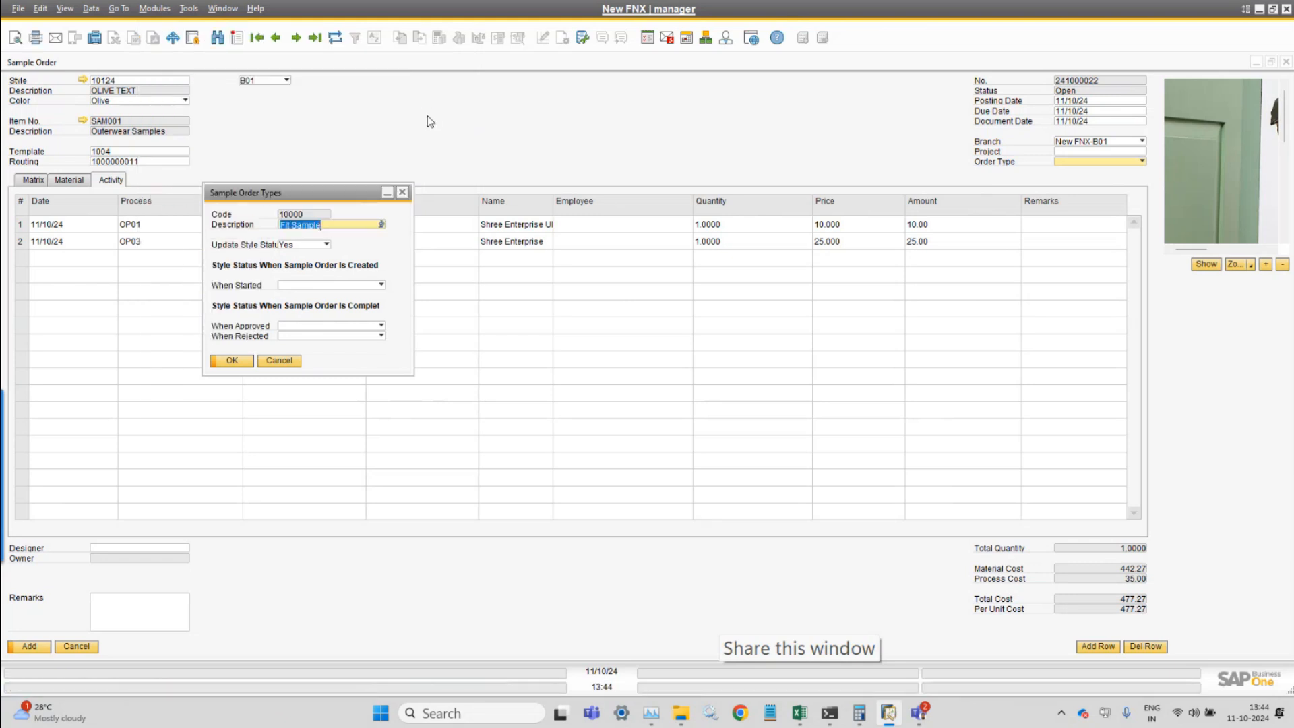
View the Washcare setup form, and close it together with the Sample Order Types form
left_click(155, 8)
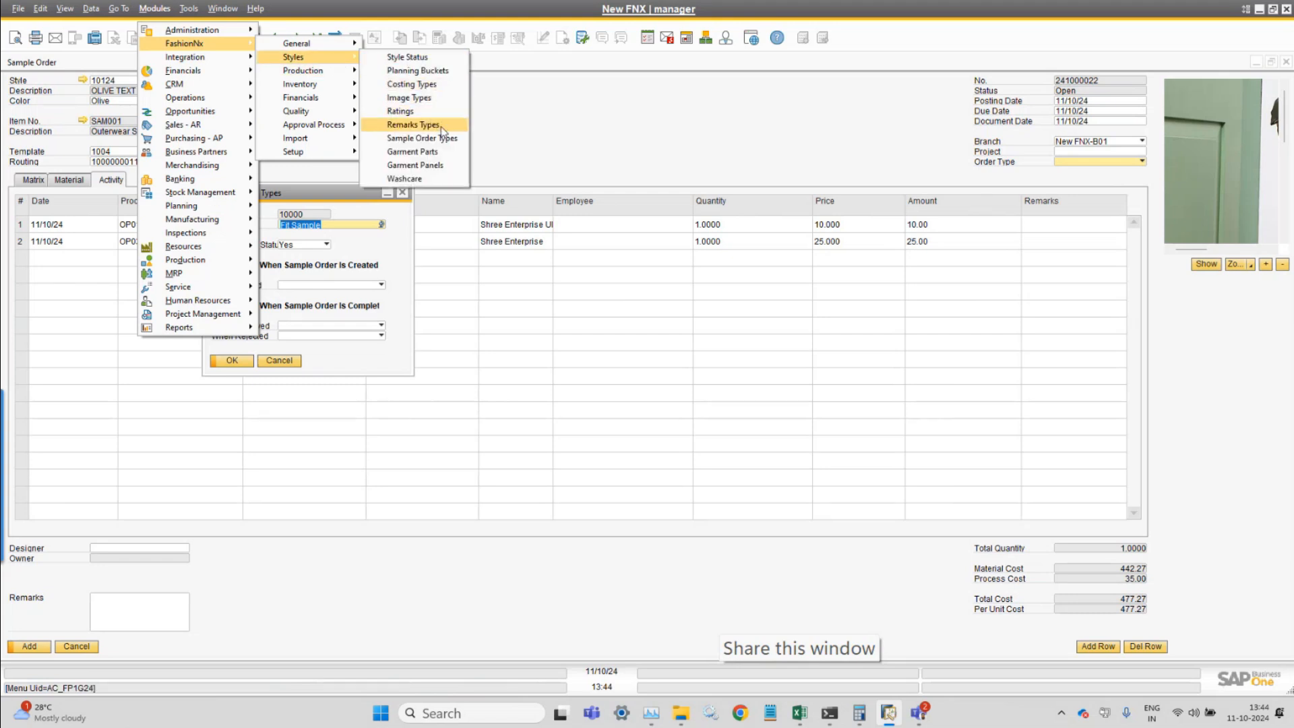
left_click(442, 179)
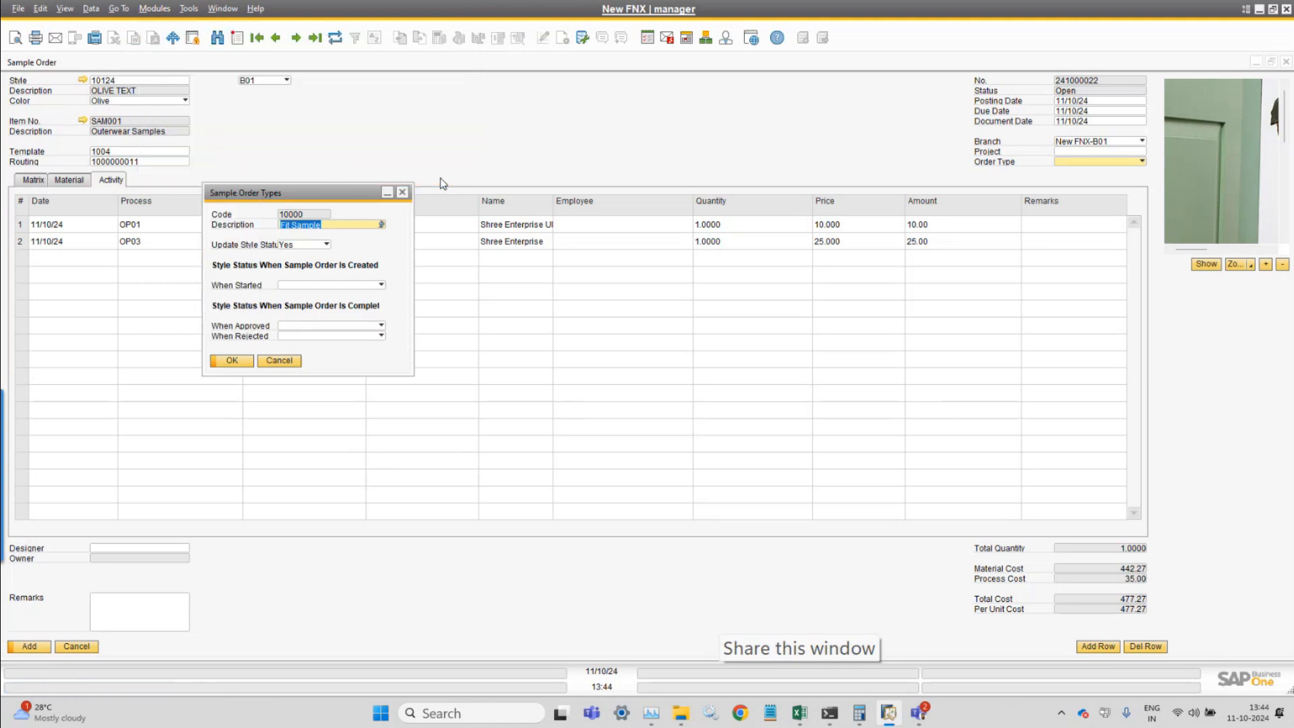
key("ctrl+a")
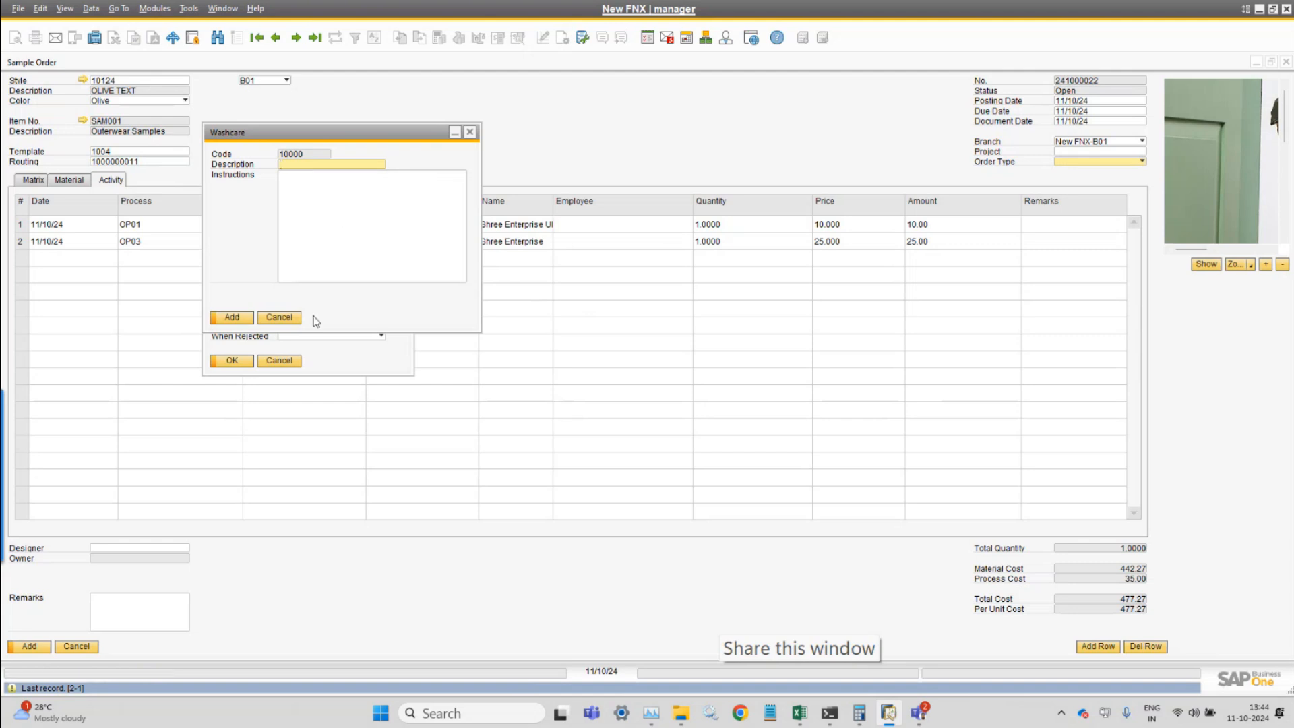
left_click(278, 318)
left_click(287, 364)
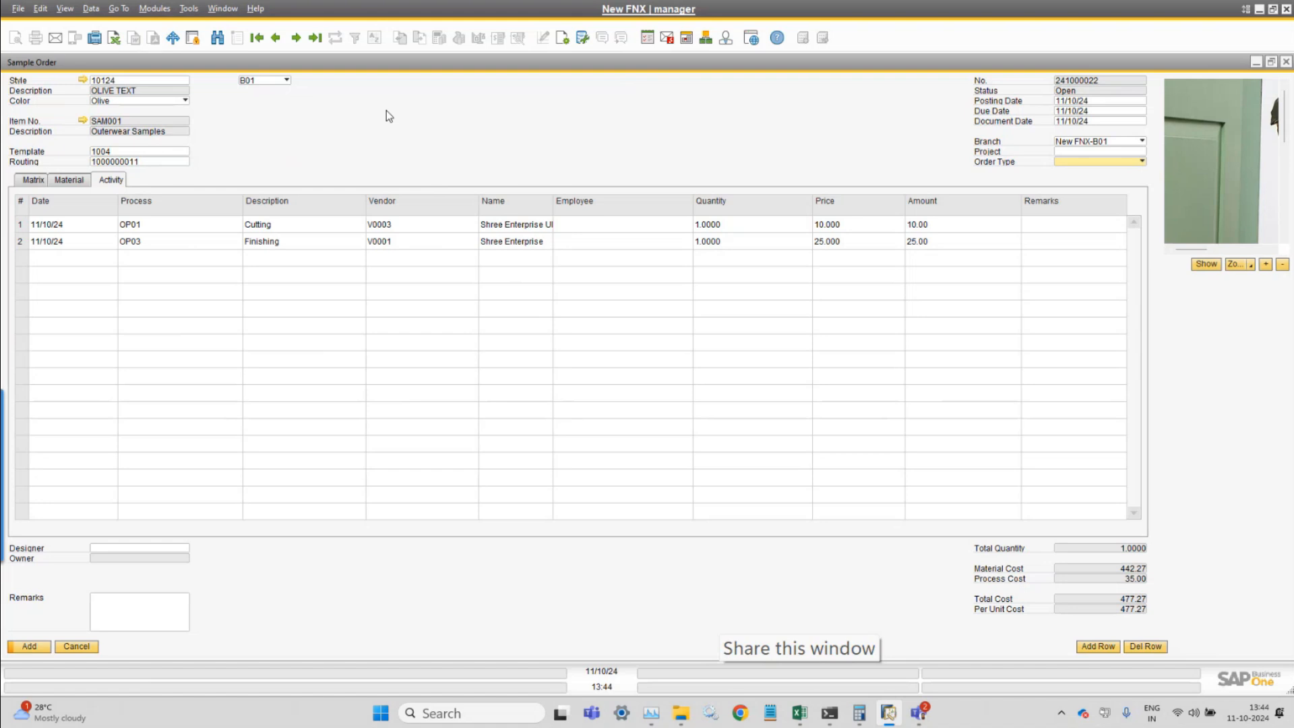
left_click(155, 9)
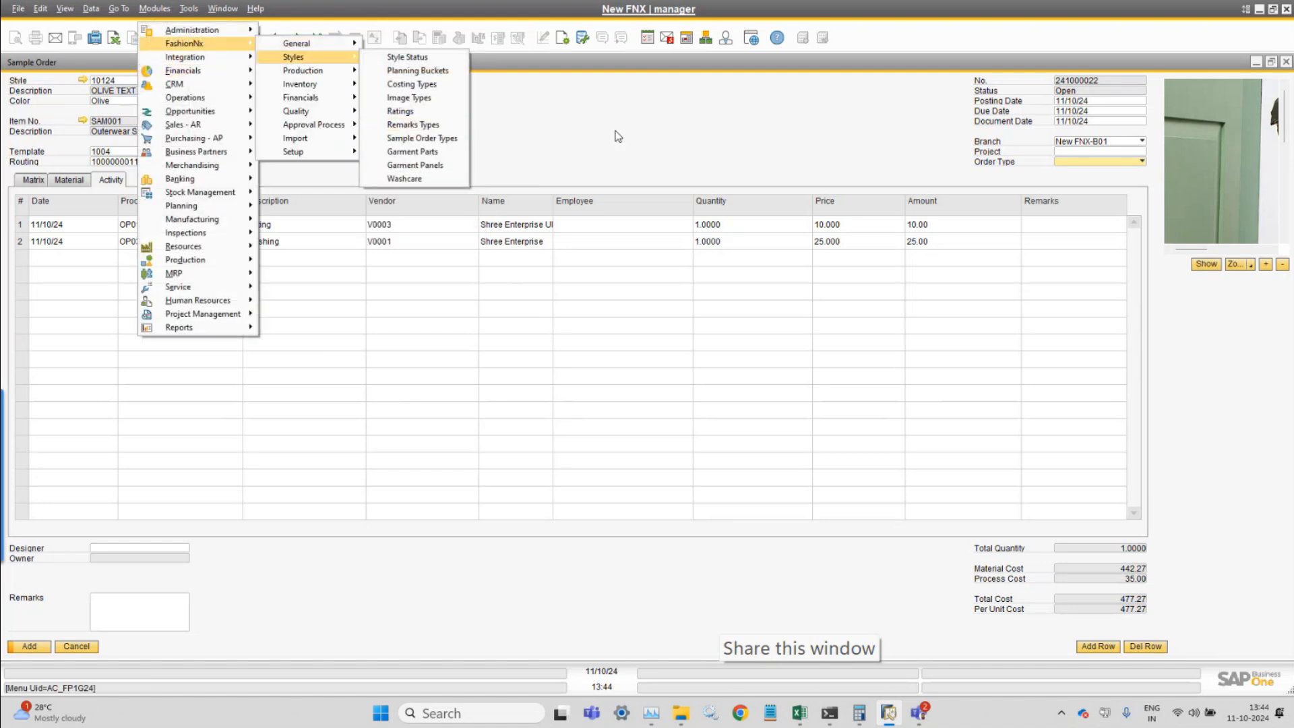
left_click(630, 123)
left_click(1100, 229)
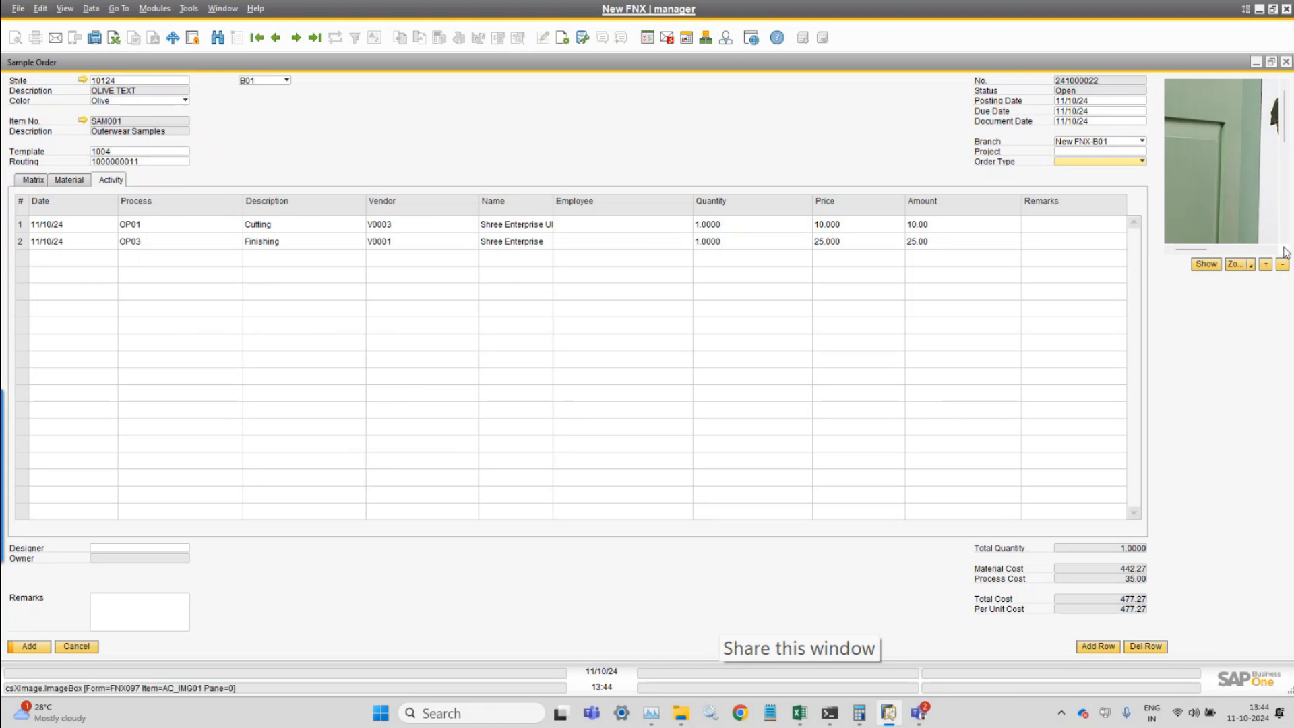
Set the sample order's order type to Proto Sample and open the list of projects
left_click(1092, 161)
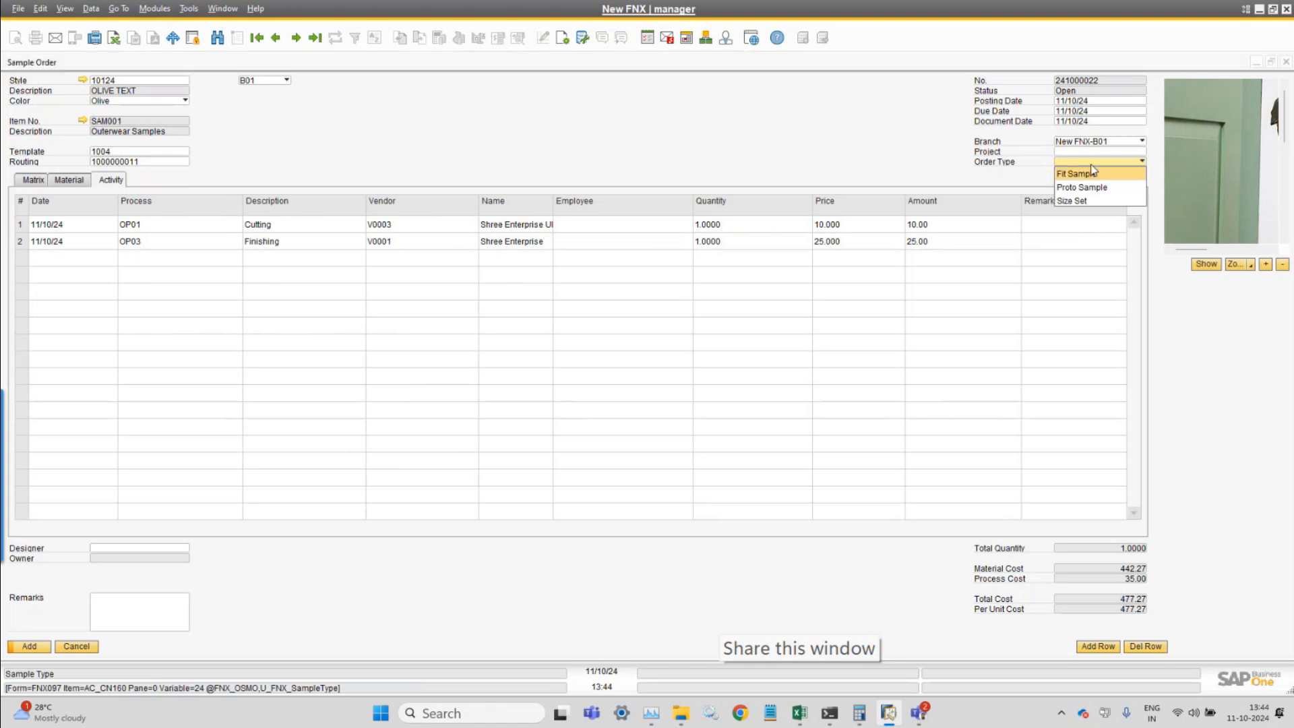
left_click(1094, 187)
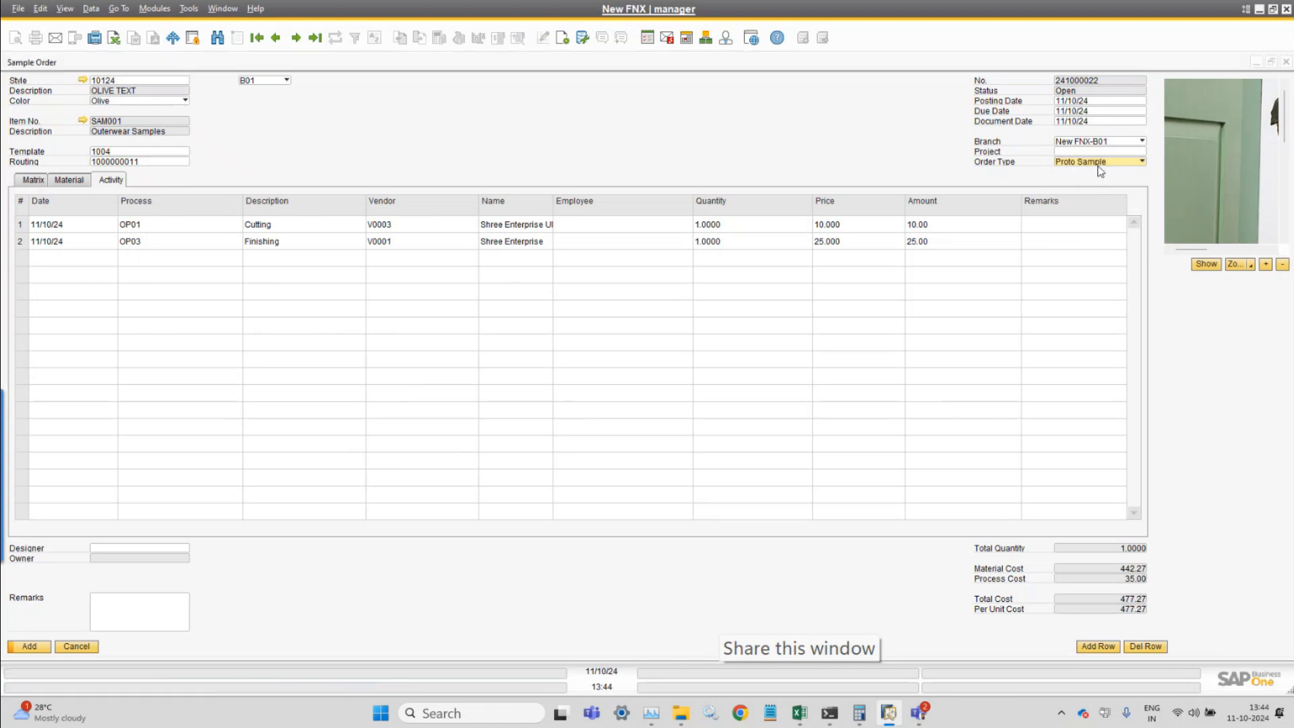
left_click(1096, 152)
key("Tab")
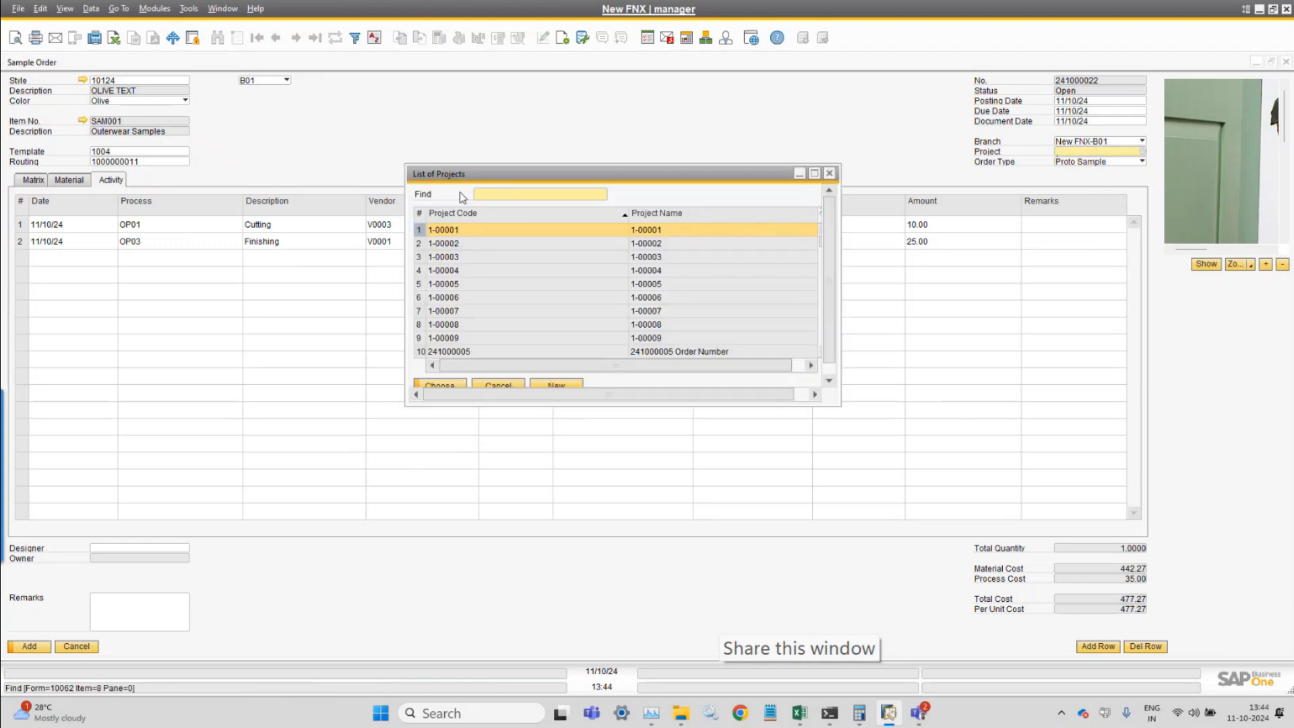
left_click(154, 8)
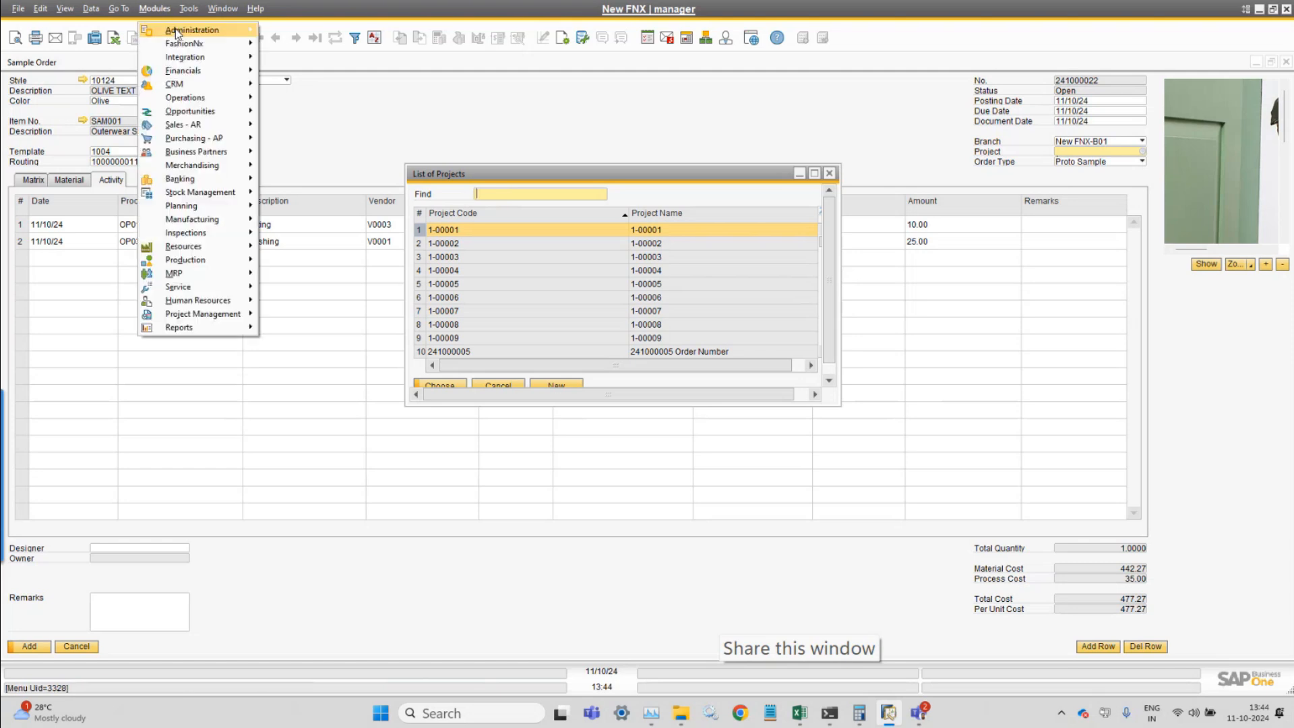
mouse_move(192, 30)
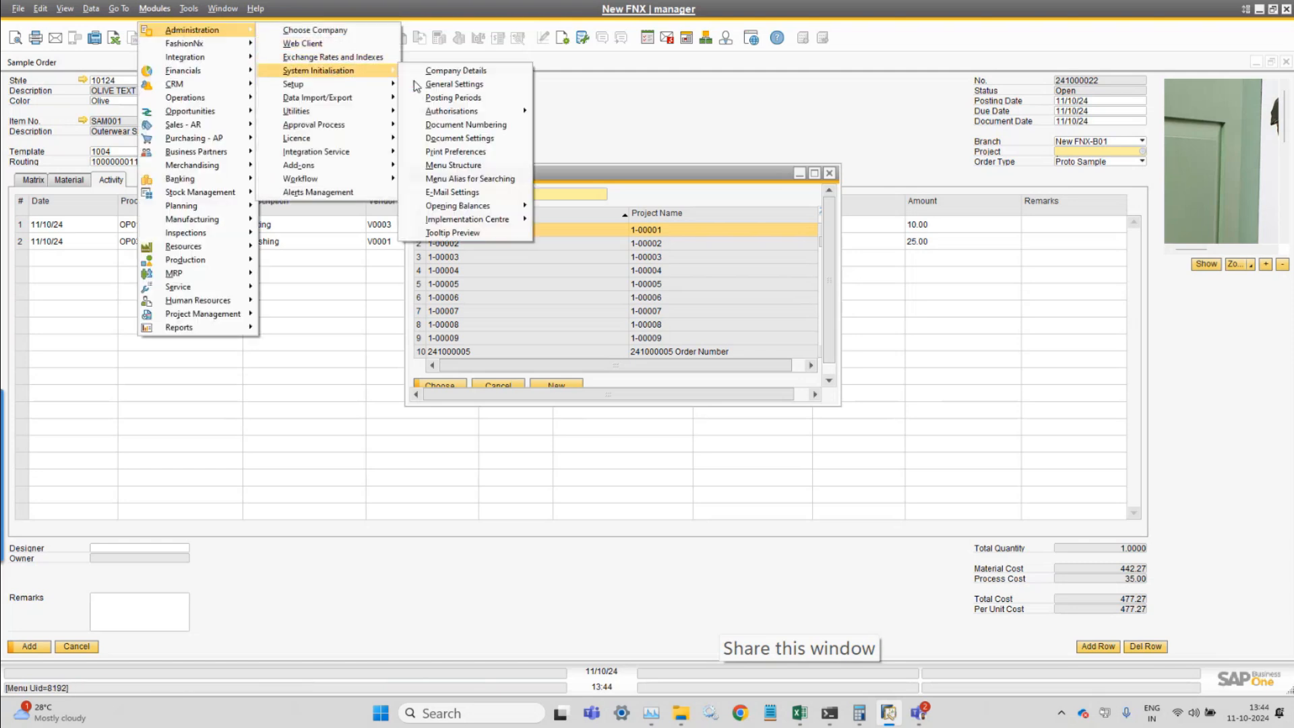
mouse_move(294, 83)
mouse_move(445, 97)
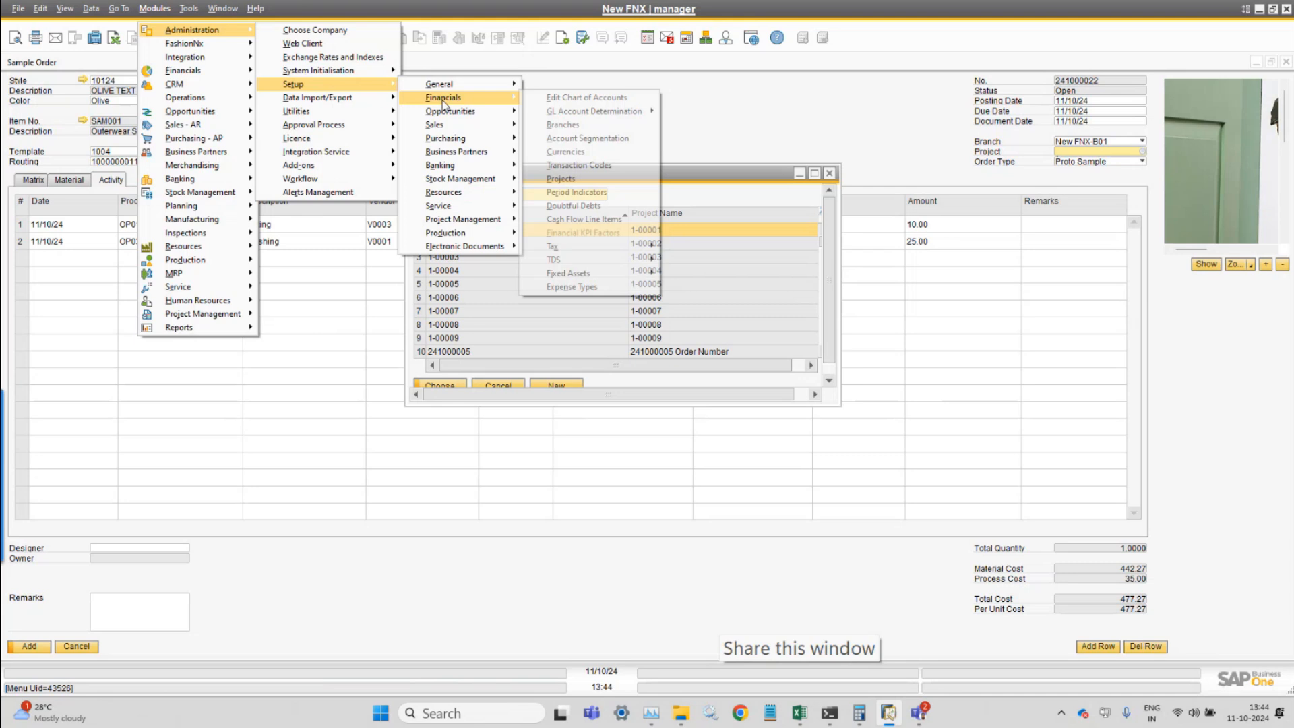
left_click(741, 211)
Find the Proto-Sample project in the project list and assign it to the sample order
scroll(821, 268, "down", 5)
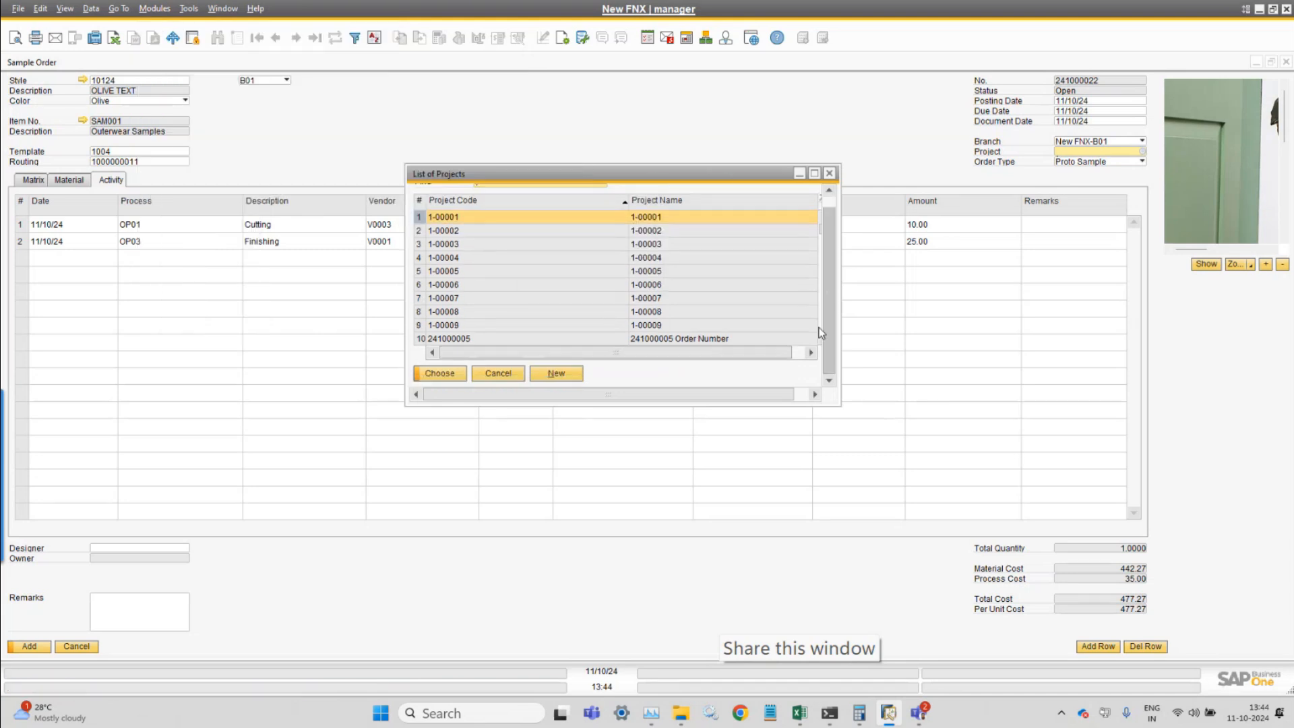
type("pr")
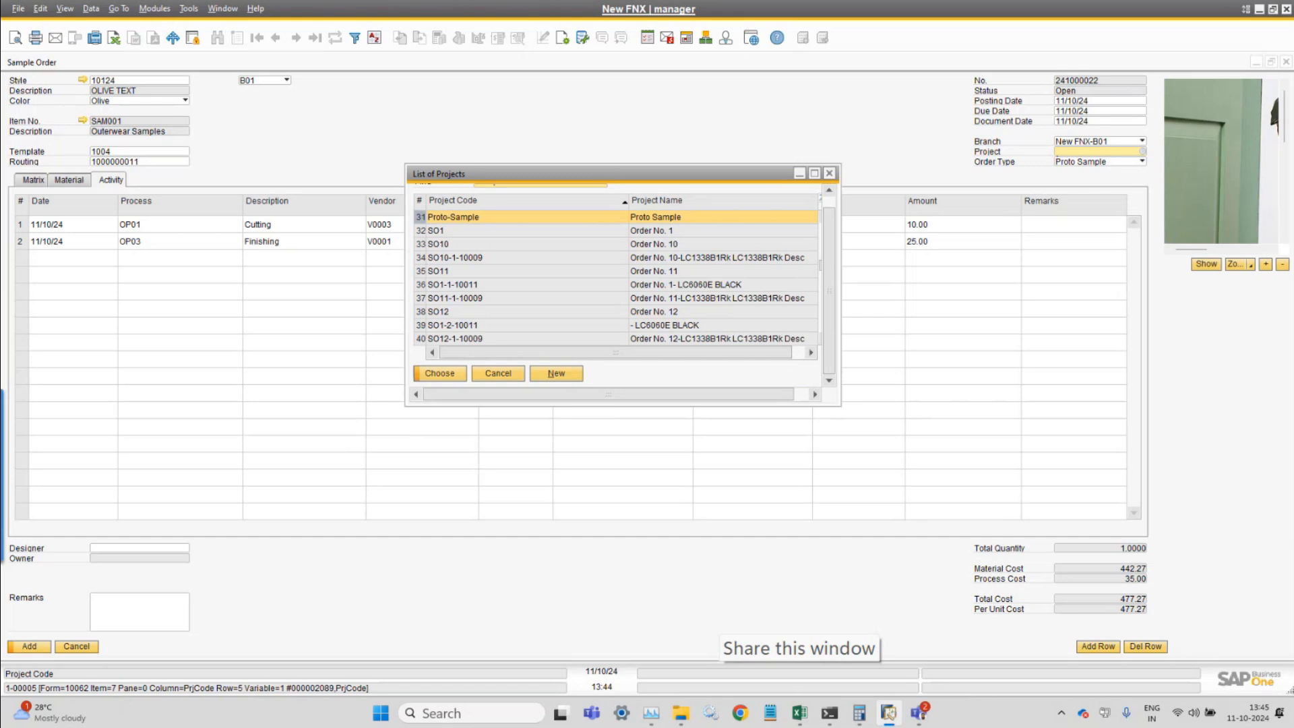
key("Return")
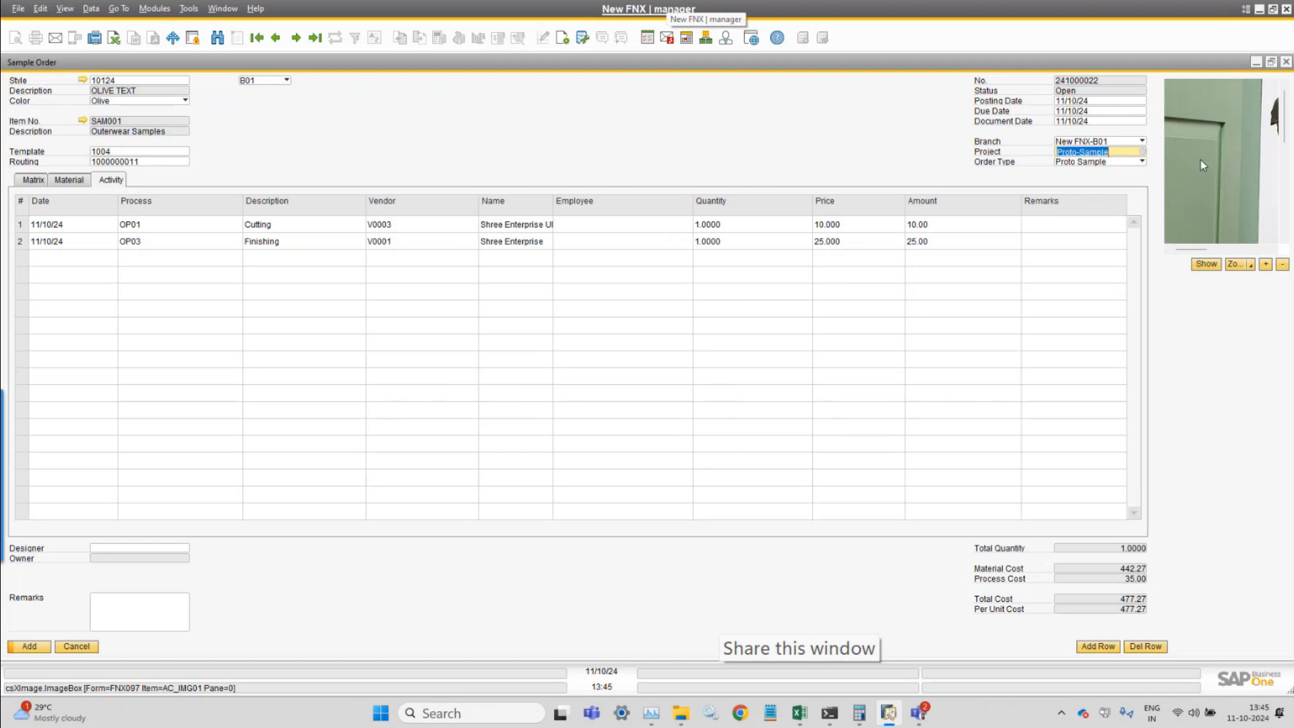
Review the sample order's materials, activities and size quantities before adding it
left_click(68, 180)
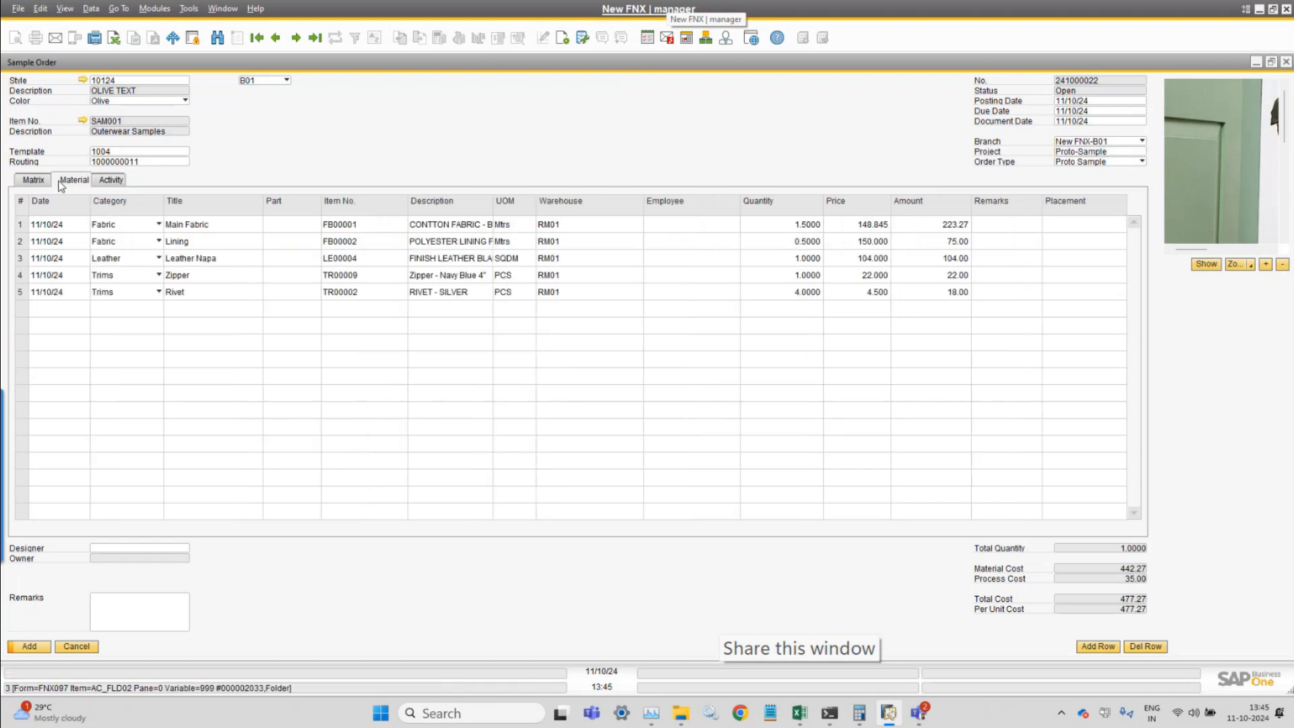
left_click(44, 182)
left_click(67, 182)
left_click(108, 183)
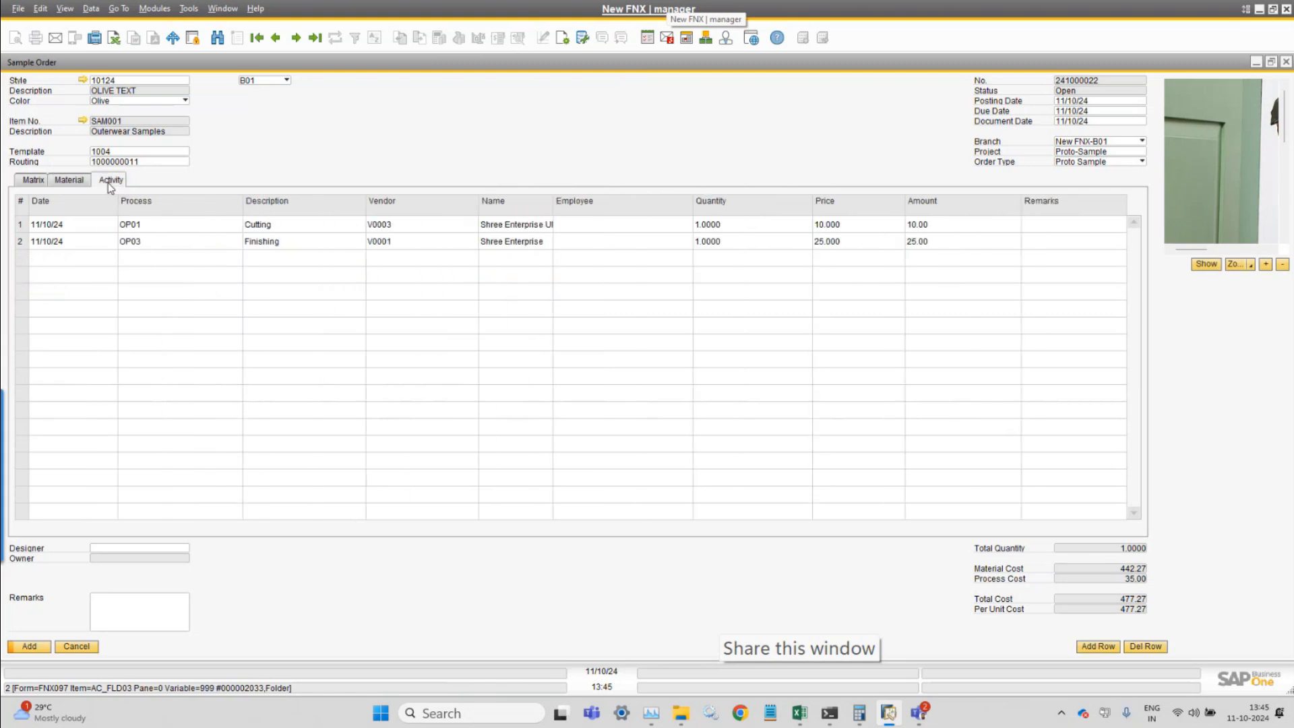
left_click(34, 179)
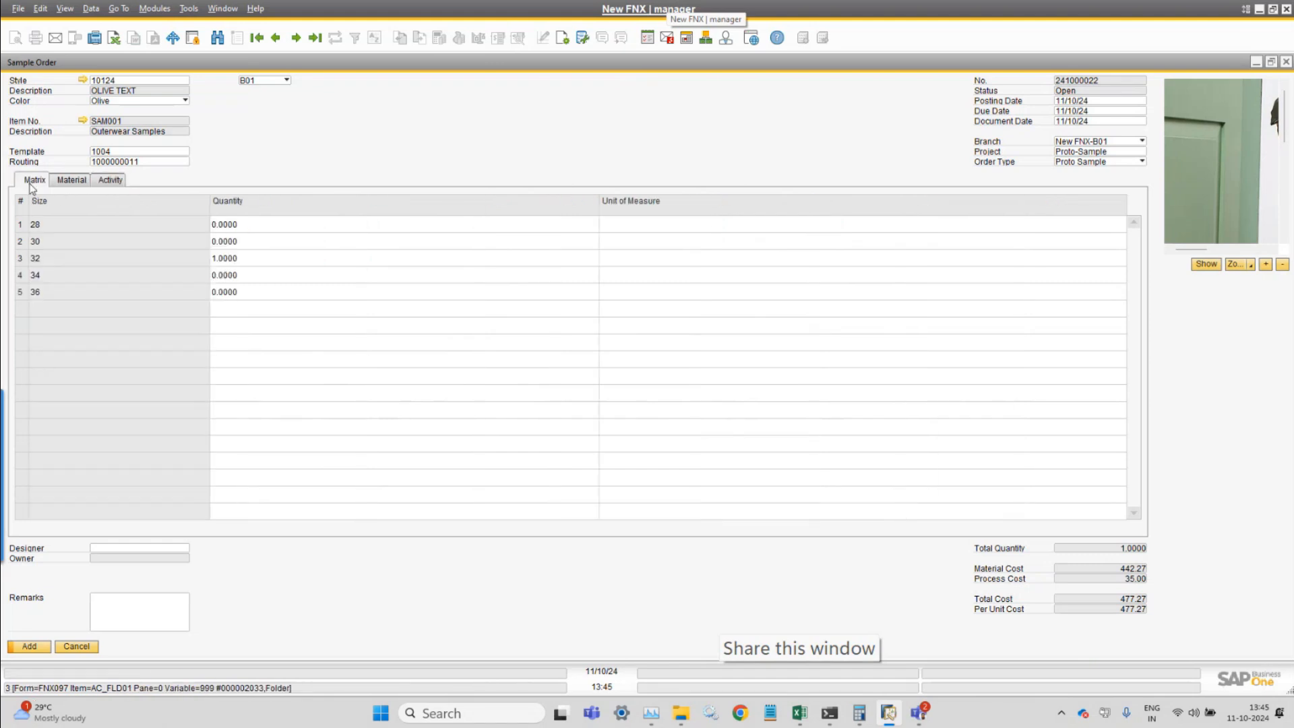
Add the sample order with confirmation, and close the form to return to the style master data
left_click(34, 648)
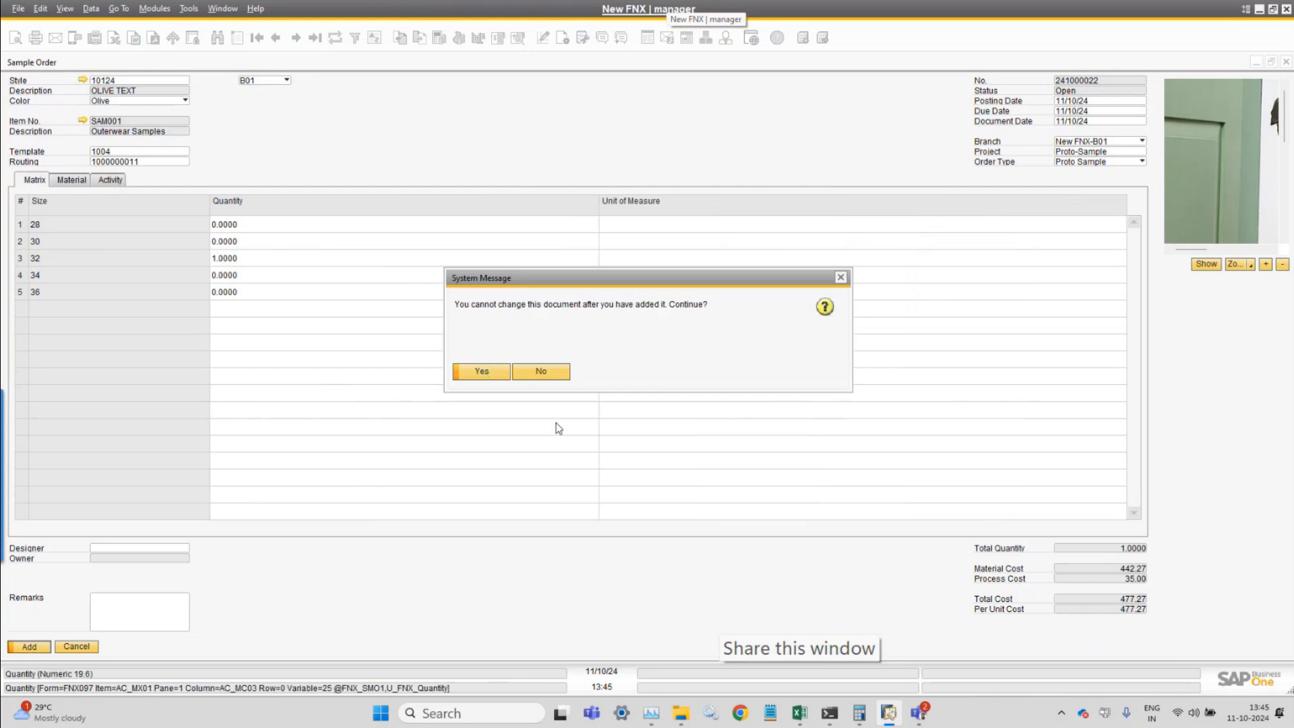
left_click(503, 375)
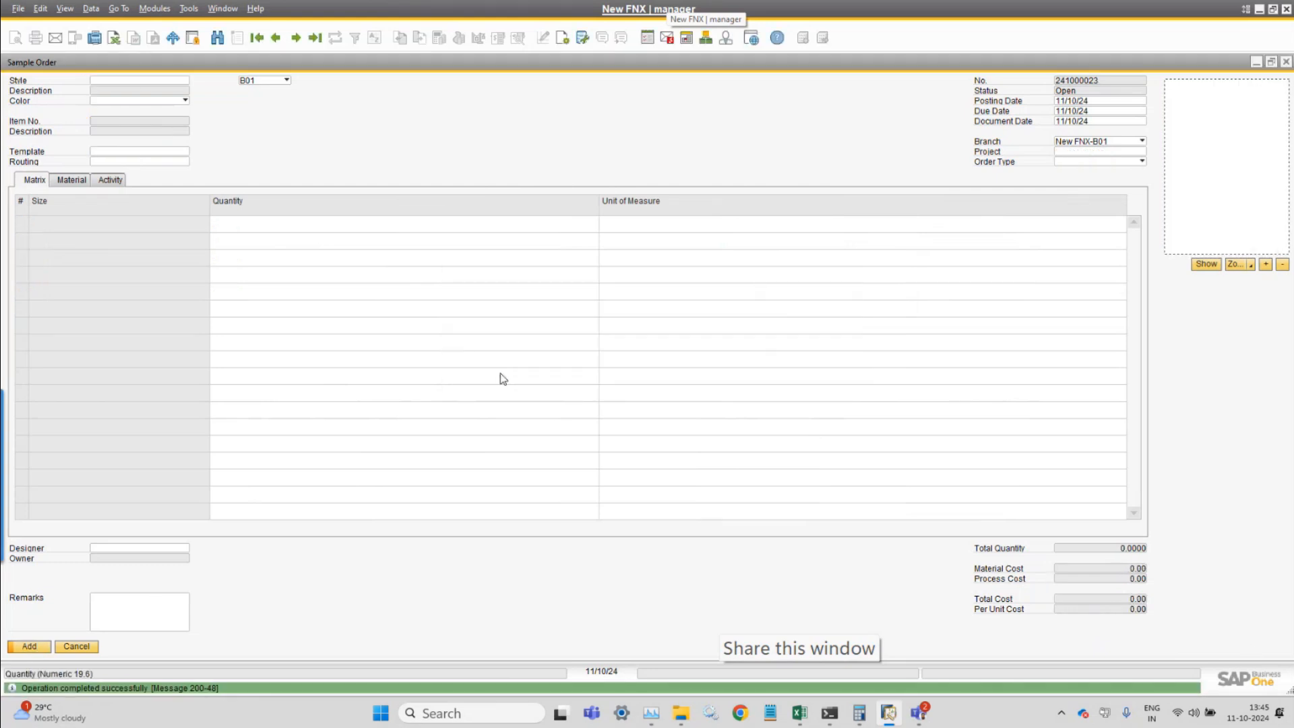
left_click(77, 647)
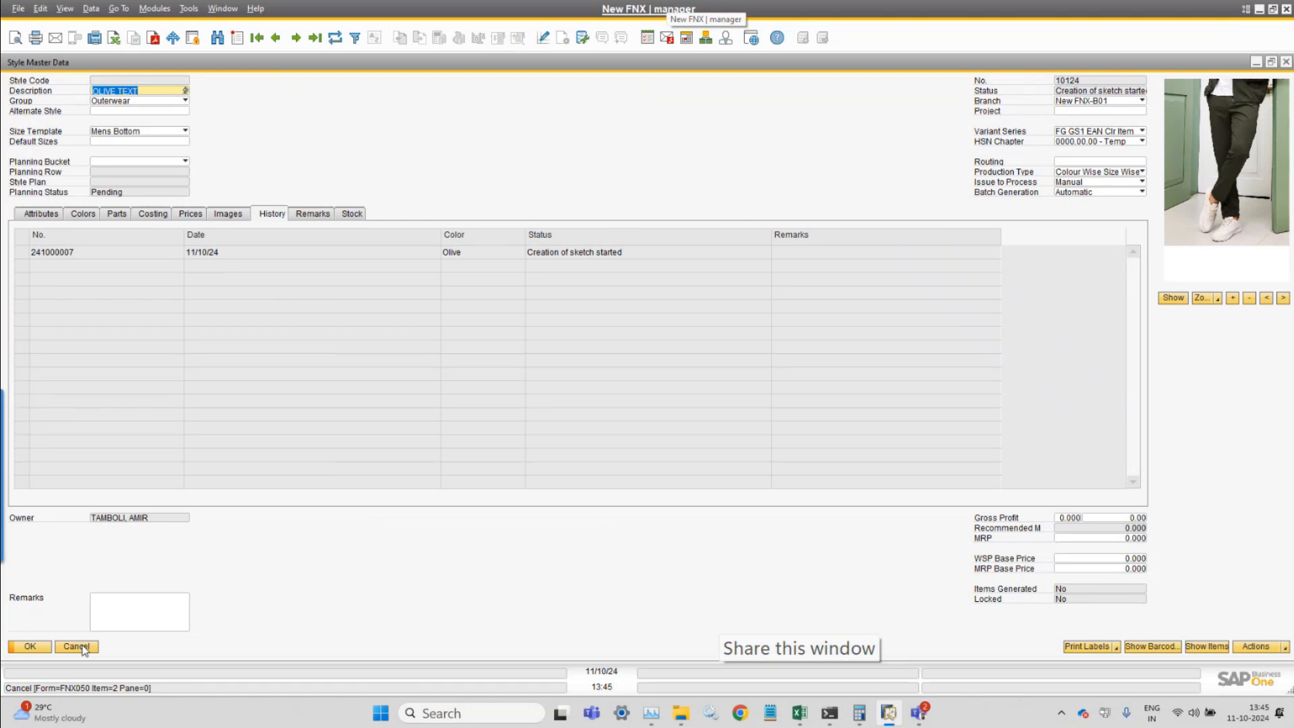
Close the style master data and open a new Issue for Sample Order document from Merchandising's Sampling functions
left_click(76, 647)
key("Escape")
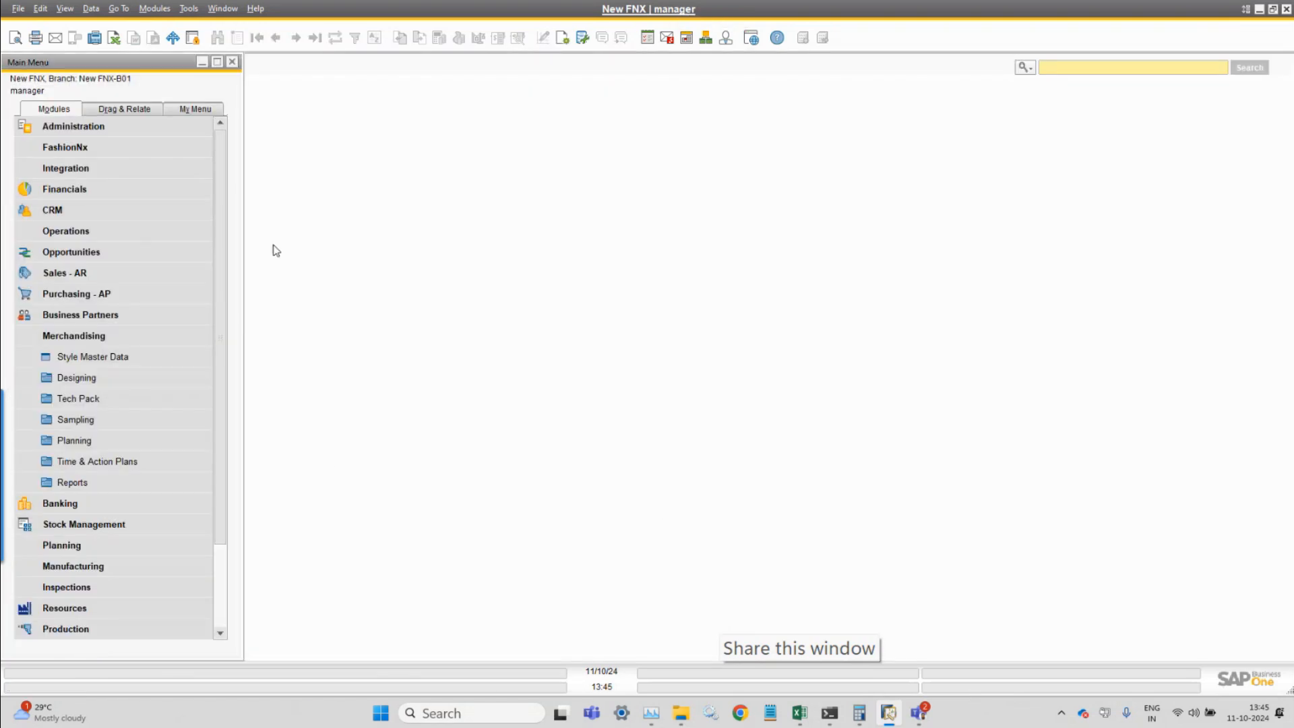
left_click(155, 12)
mouse_move(203, 165)
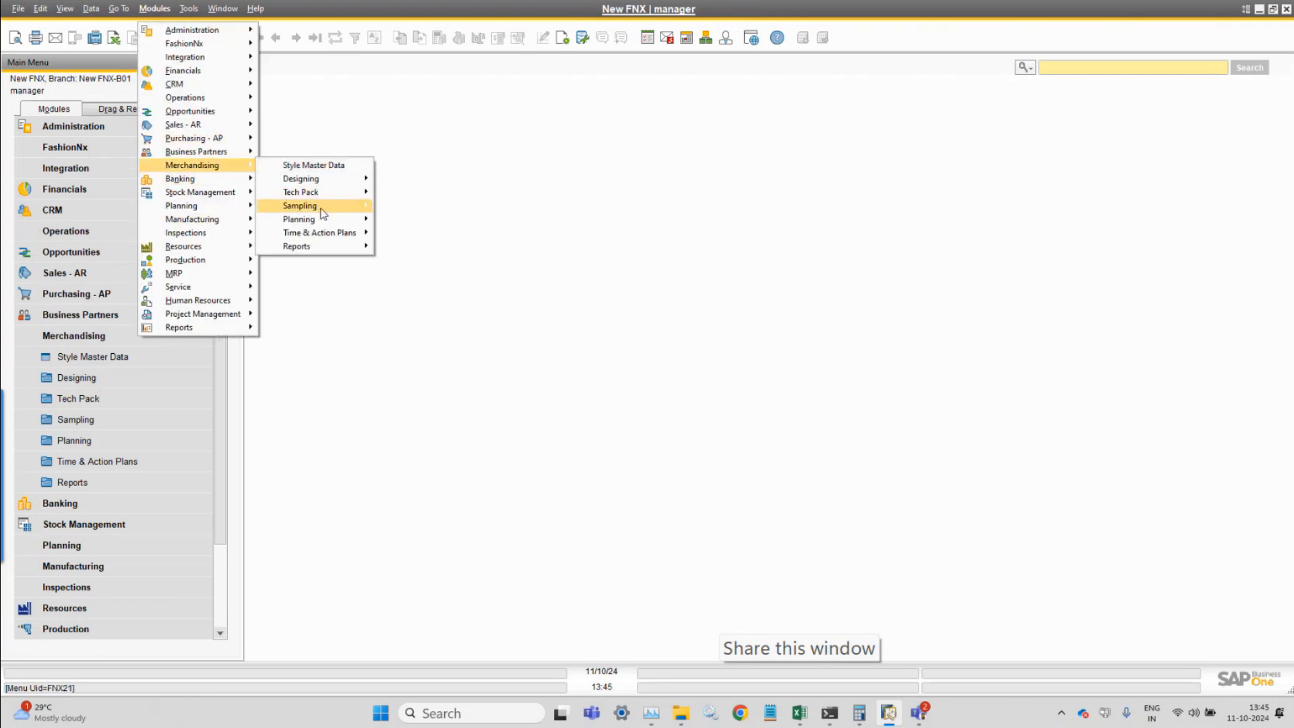
mouse_move(322, 214)
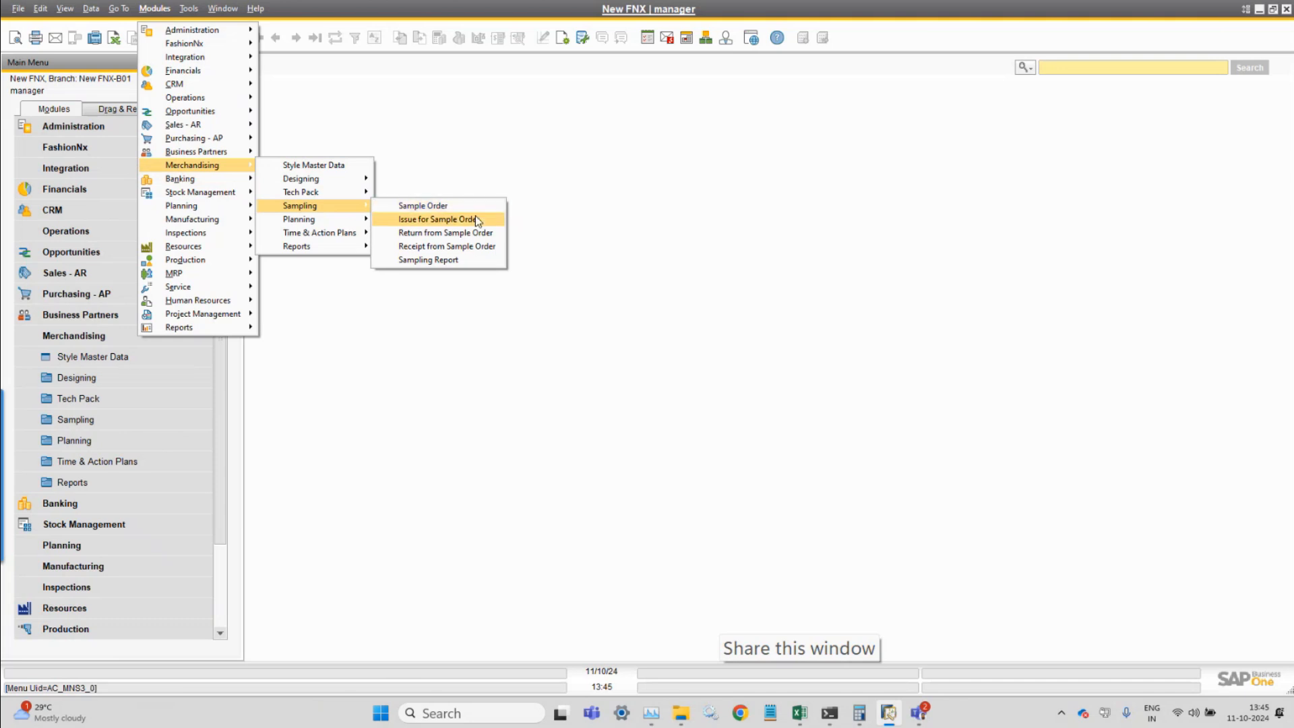
left_click(475, 219)
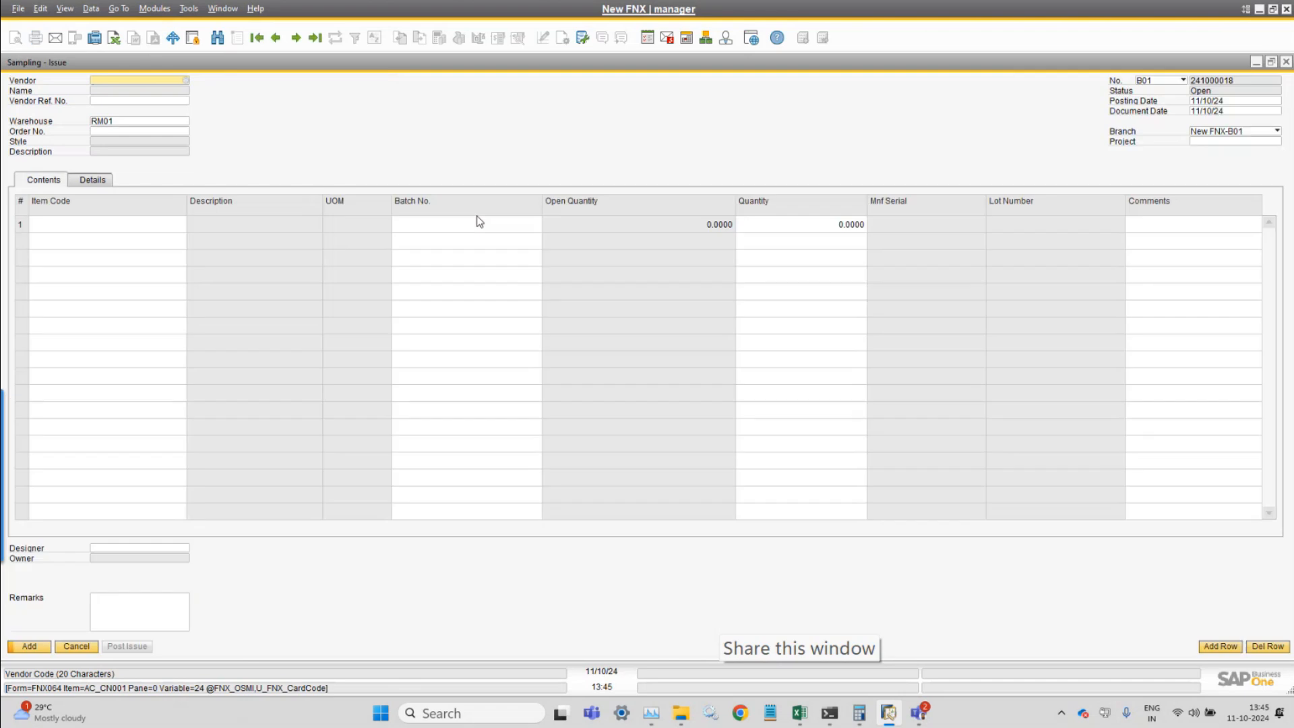
Assign the OLIVE TEXT style's sample order to the sampling issue and fit the column widths to the loaded materials
left_click(121, 132)
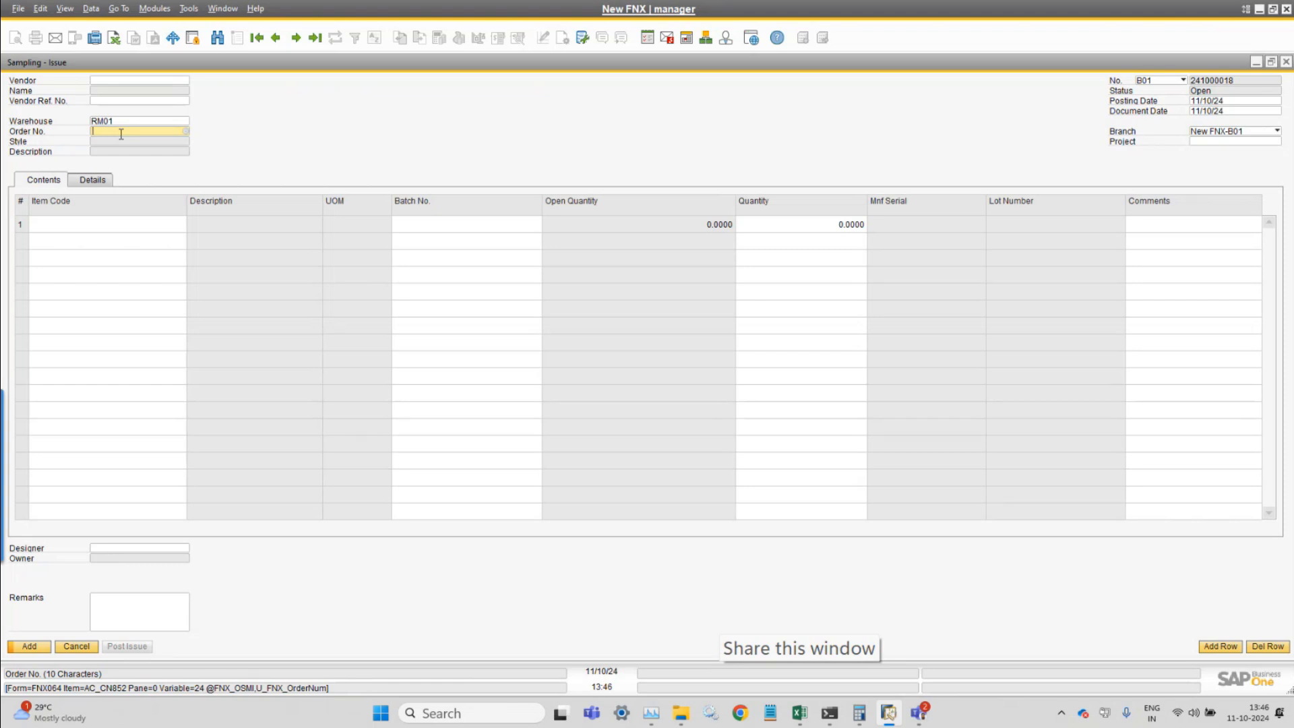
key("Tab")
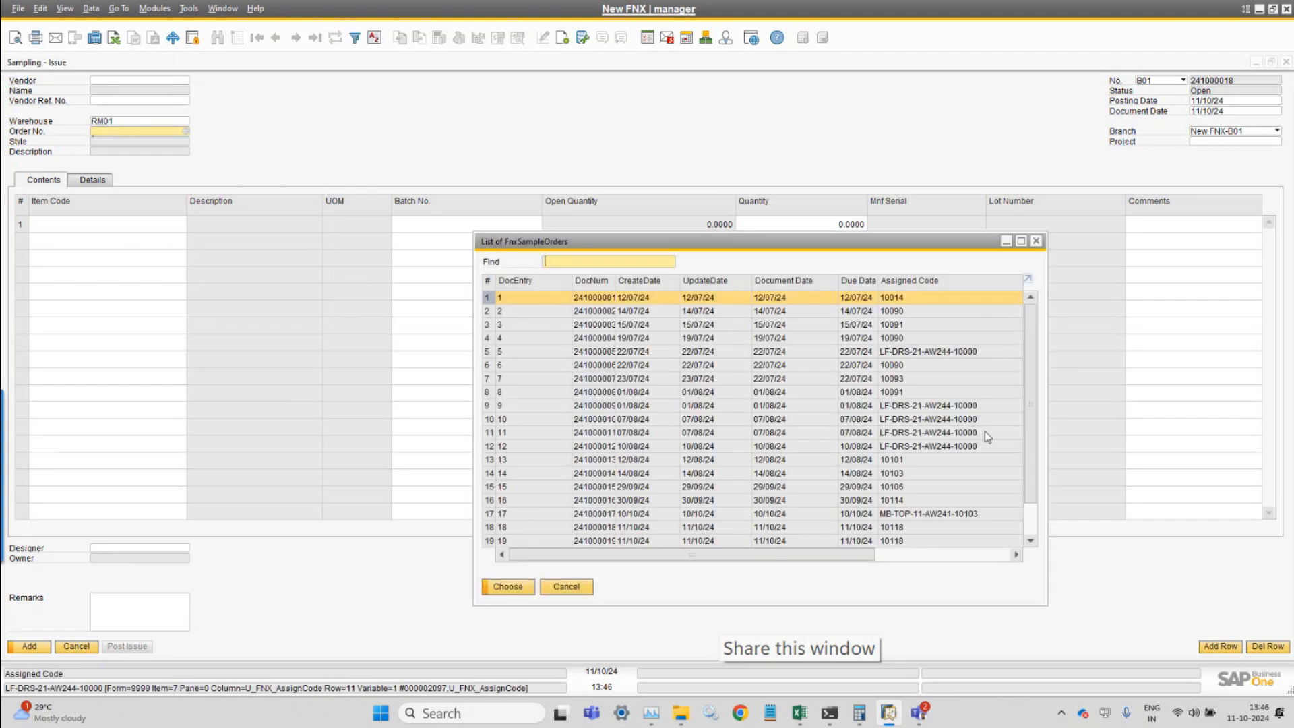
scroll(1022, 438, "down", 1)
left_click(527, 541)
double_click(527, 541)
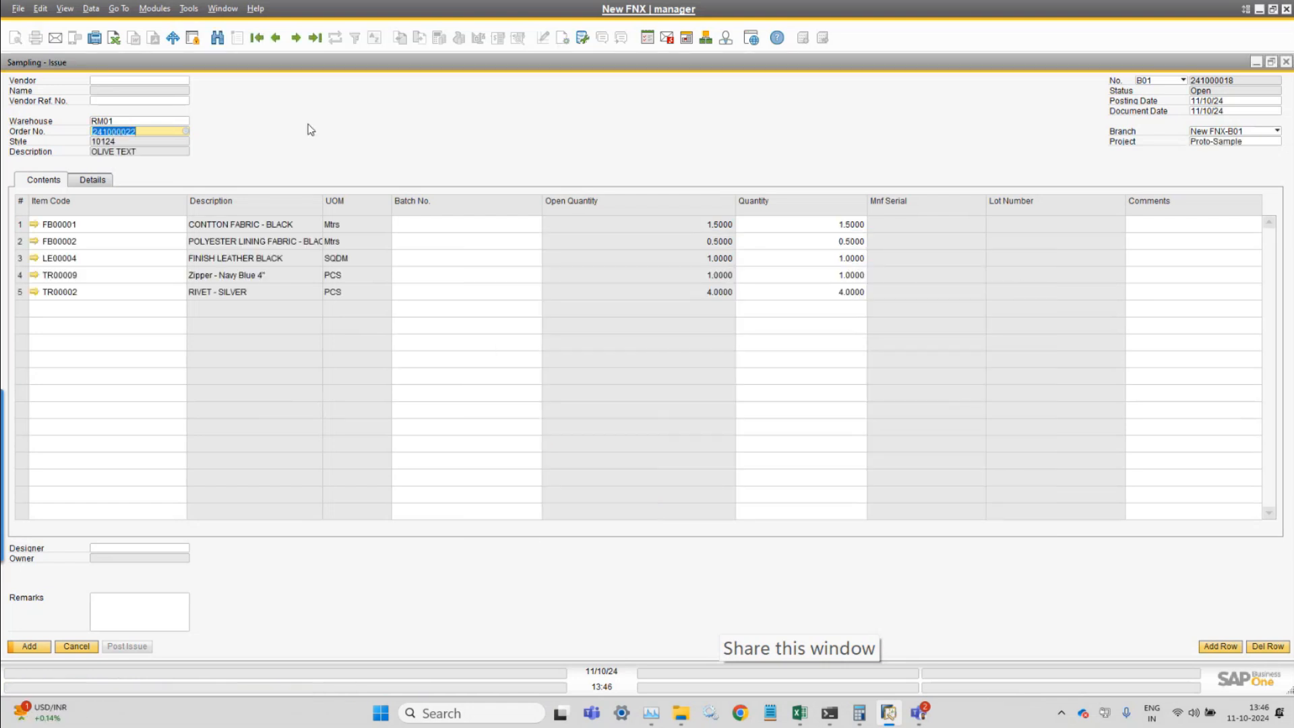
left_click(91, 9)
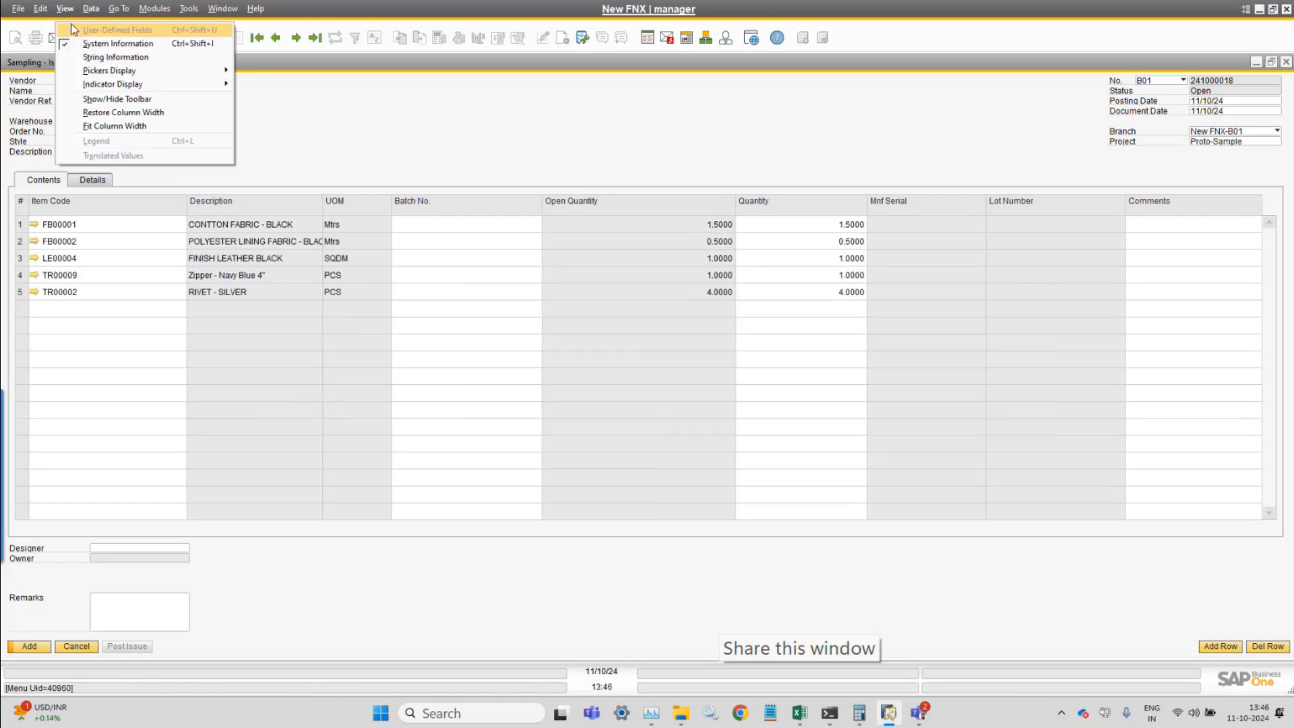
left_click(86, 124)
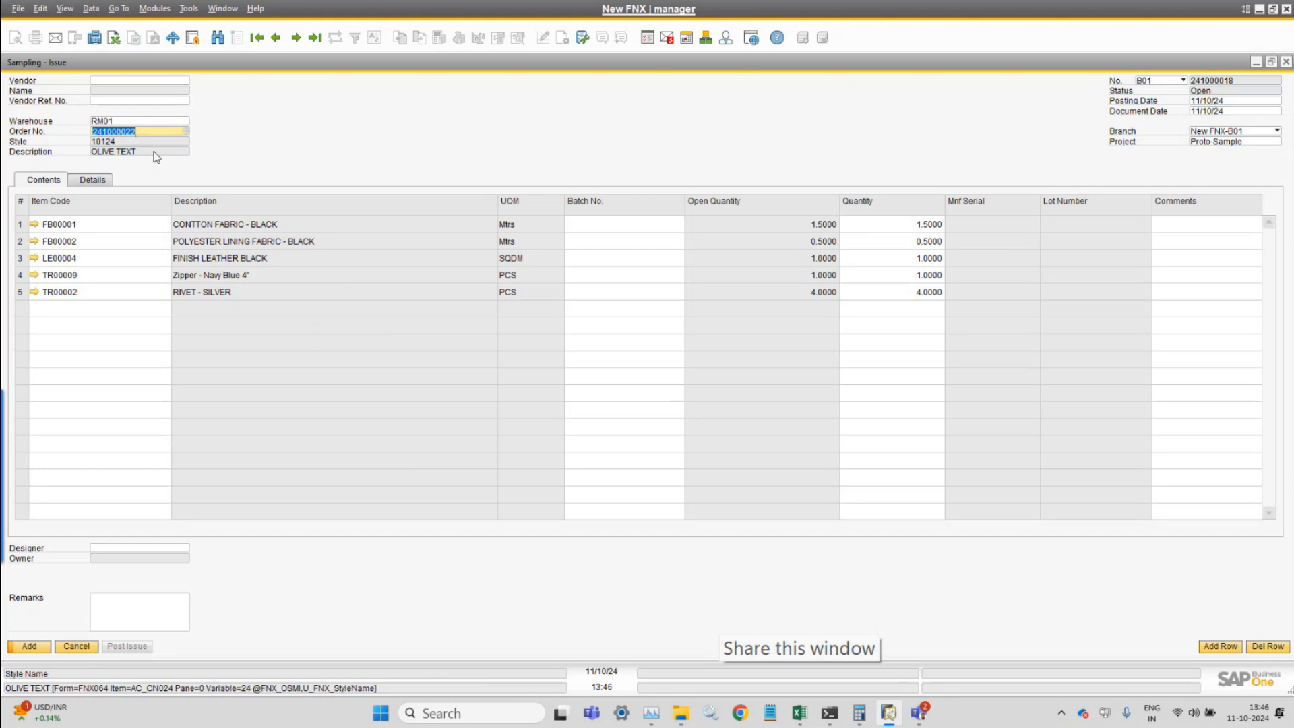
Examine the default raw material, processing and sampling warehouses in the FnxBranchConfiguration form, and close it without changes
left_click(166, 122)
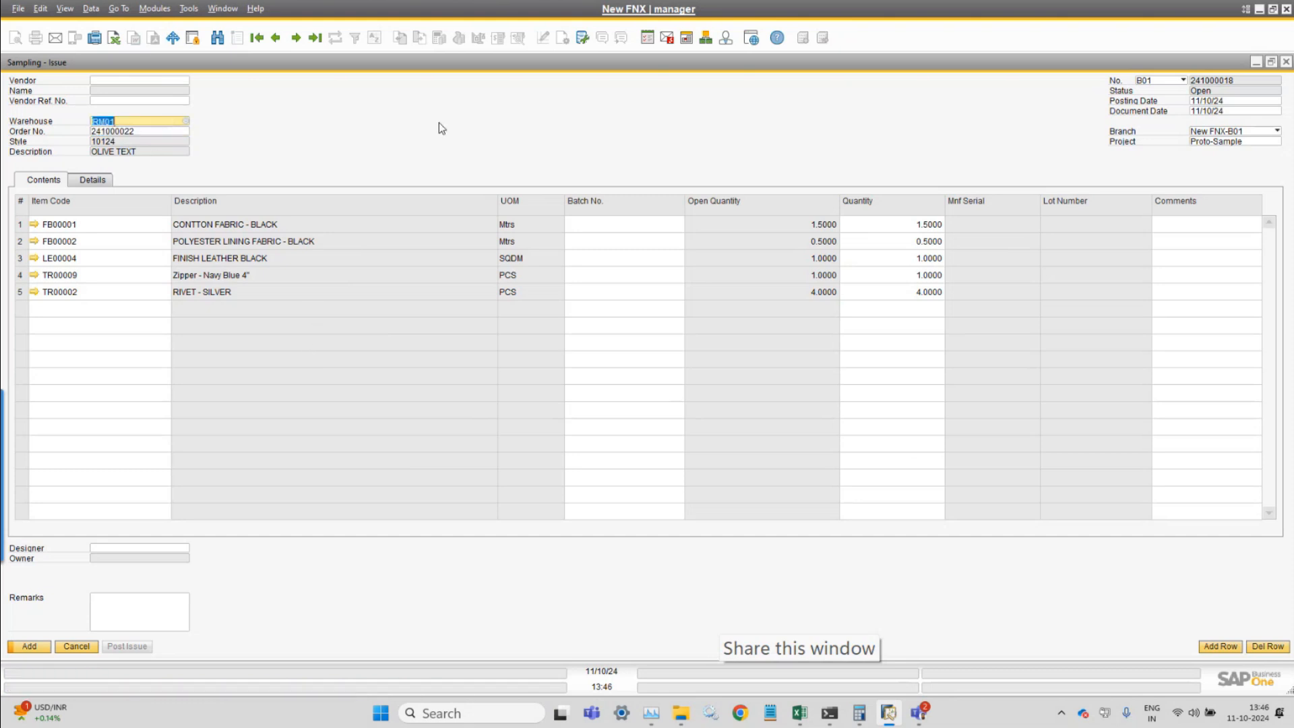
left_click(184, 9)
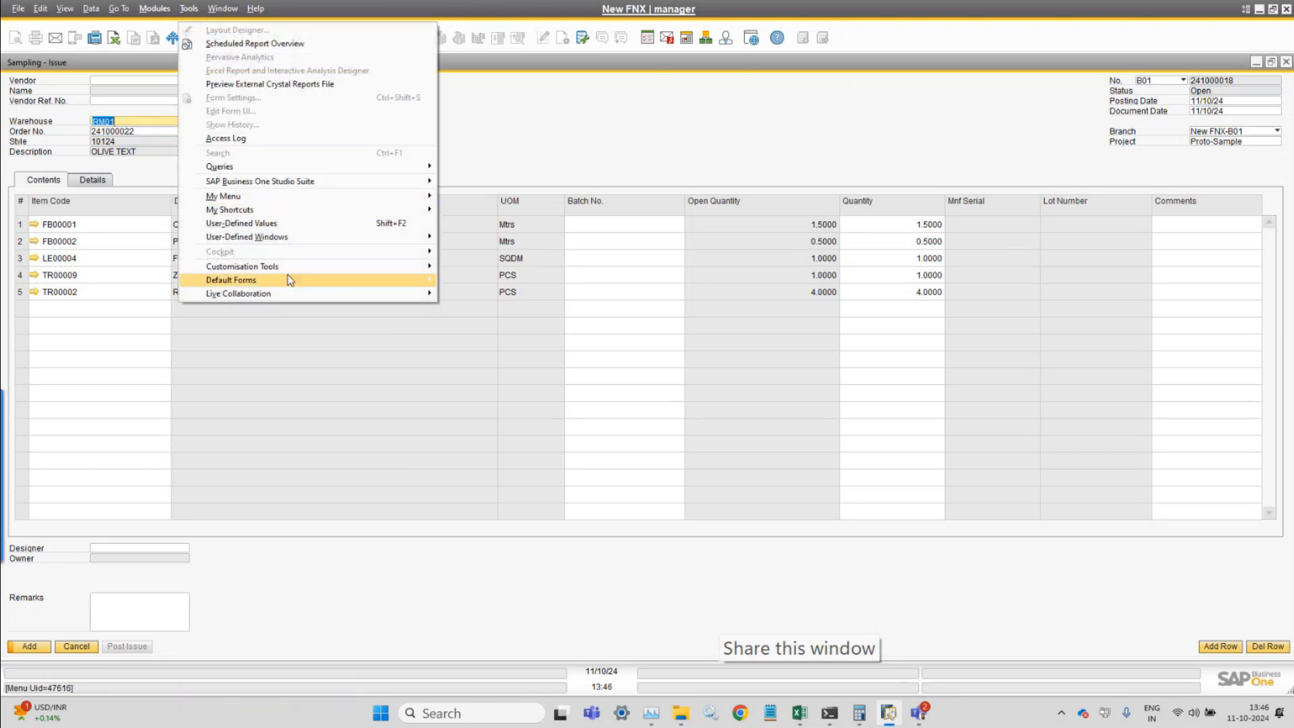
mouse_move(290, 279)
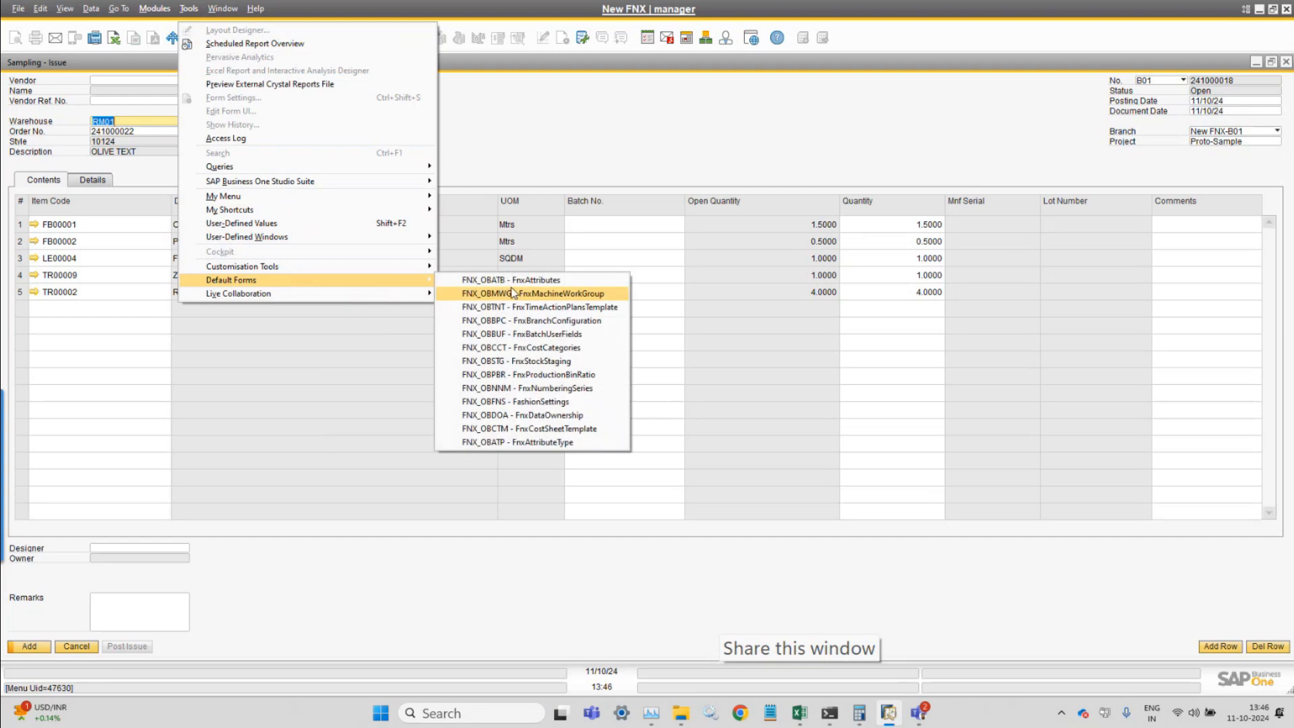
left_click(591, 328)
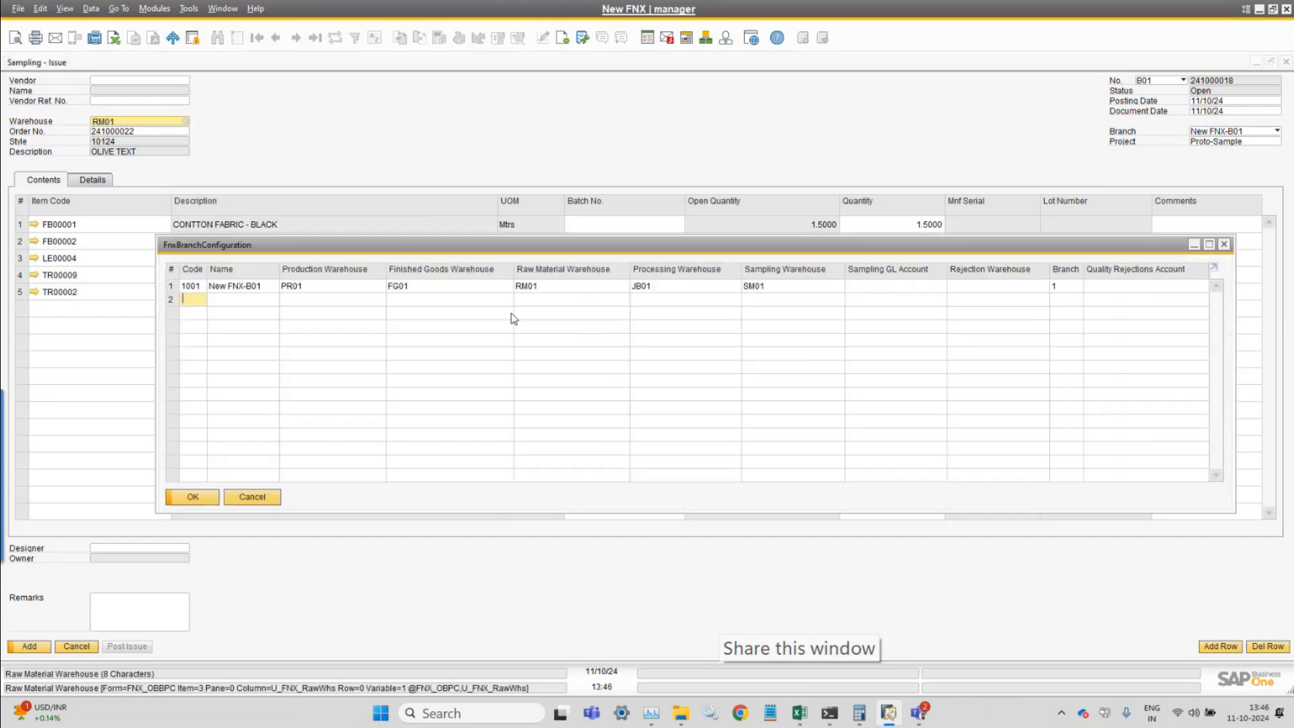
left_click(324, 295)
left_click(425, 288)
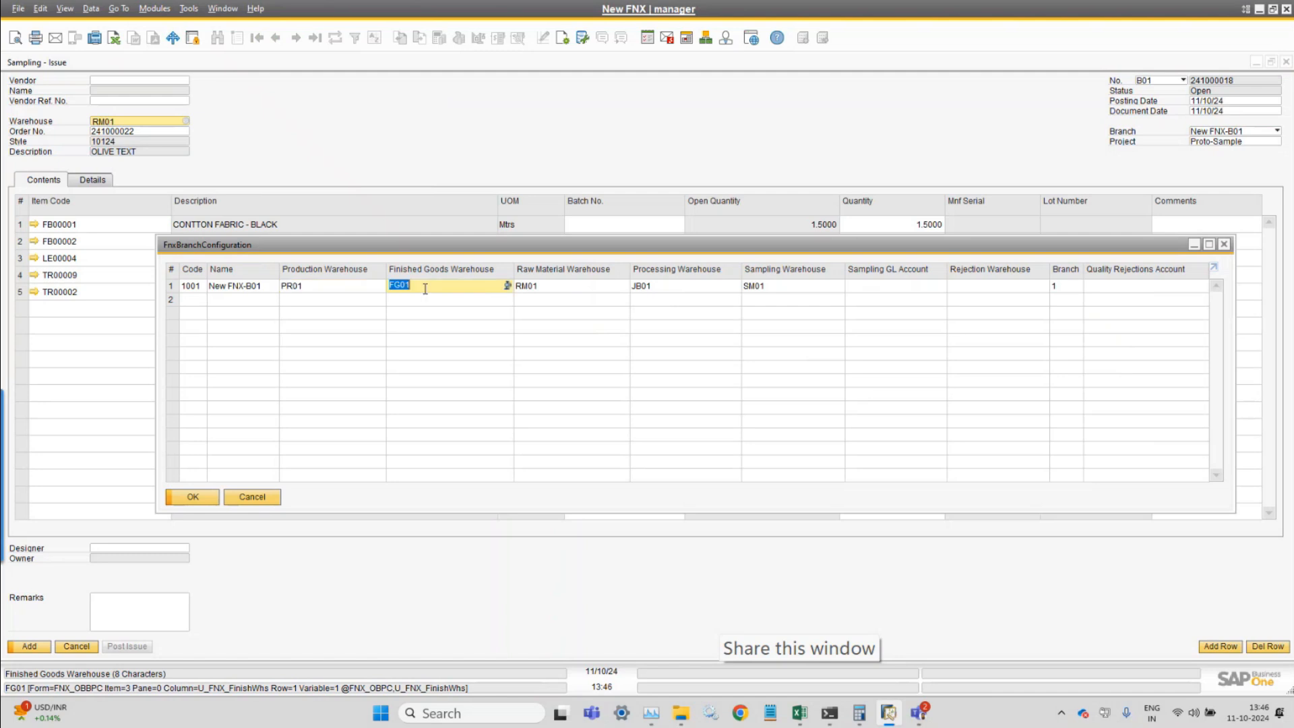
left_click(573, 291)
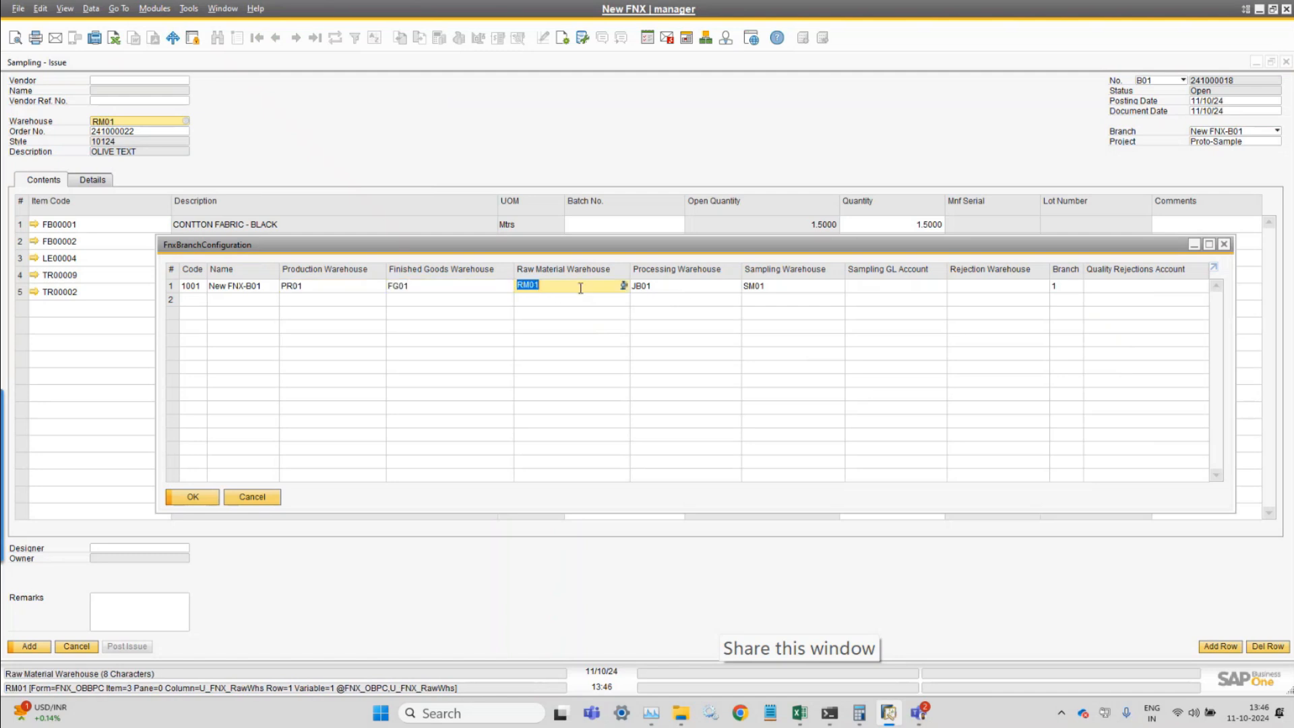
left_click(690, 286)
left_click(755, 287)
left_click(792, 286)
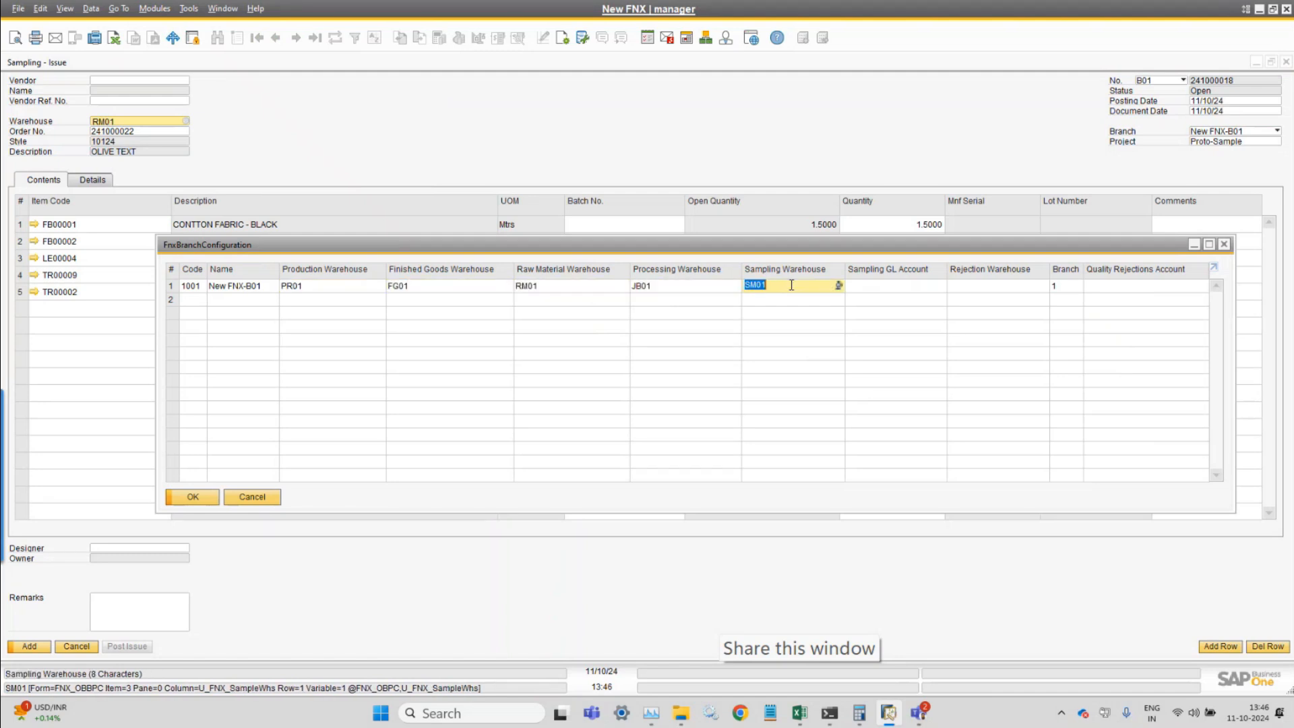
left_click(253, 497)
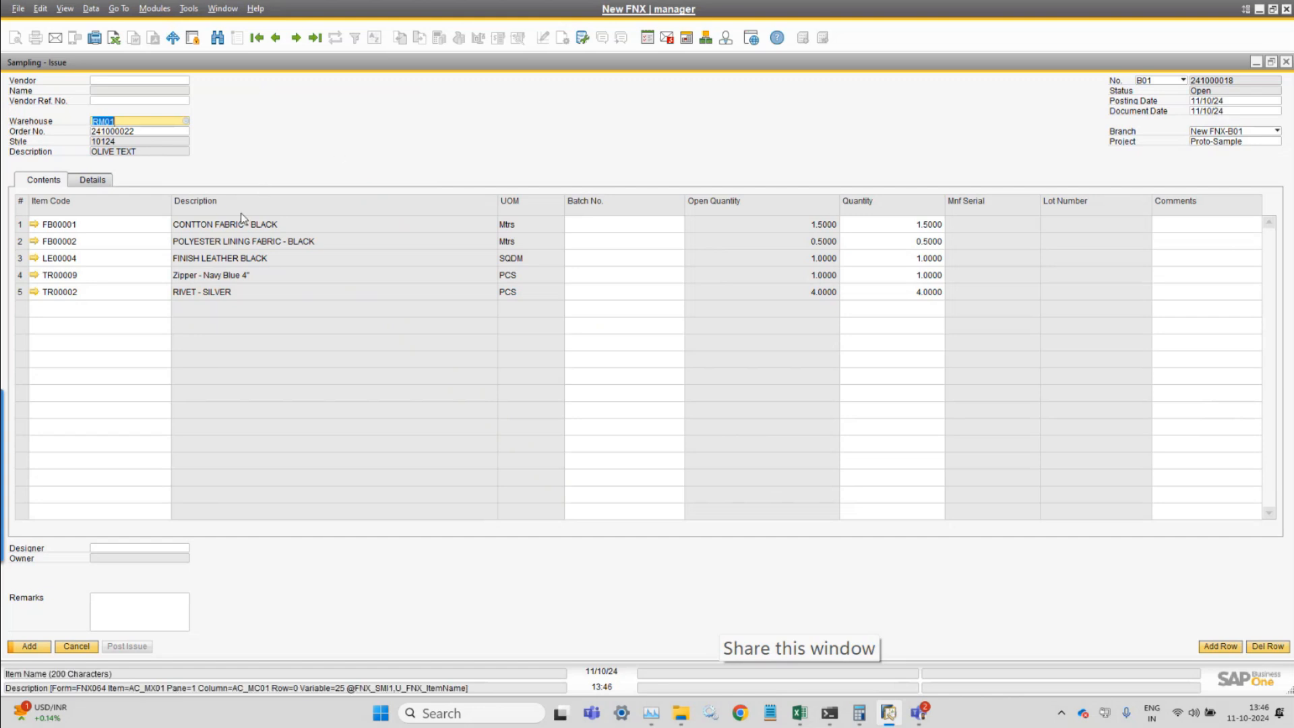
Check the list of warehouses available for the sampling issue without choosing another one
left_click(190, 125)
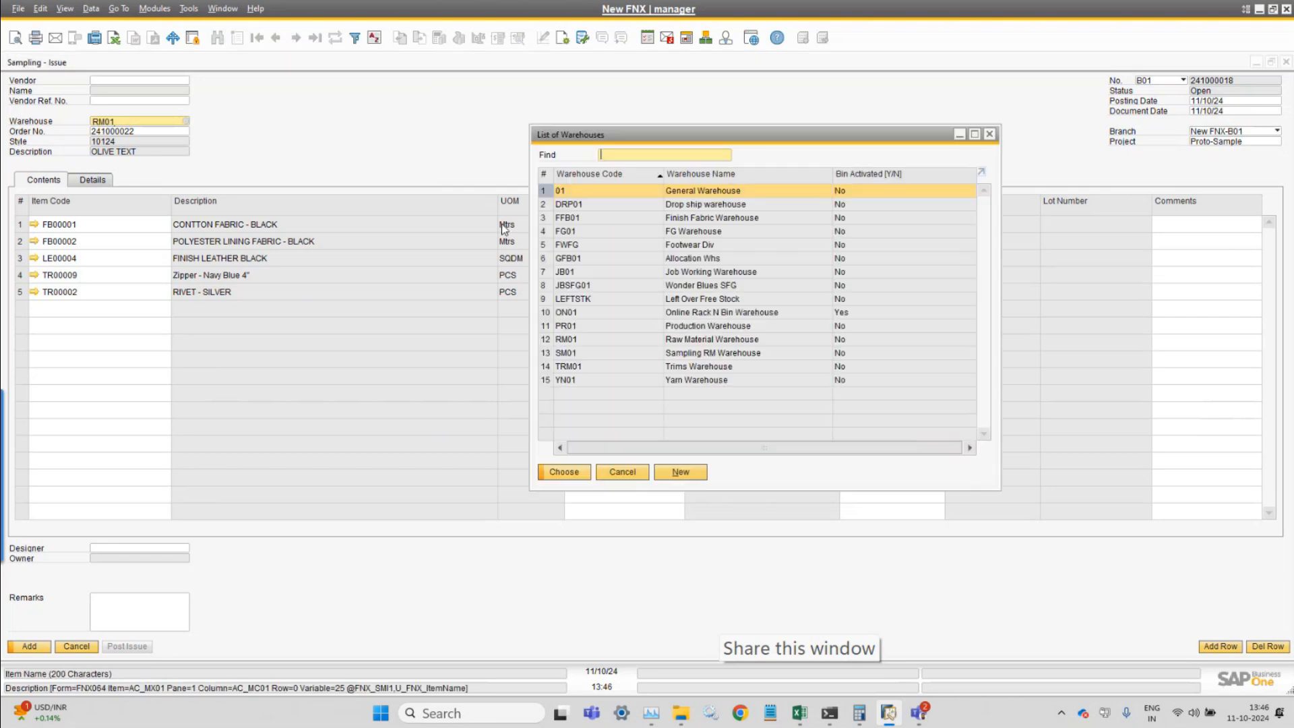
left_click(627, 471)
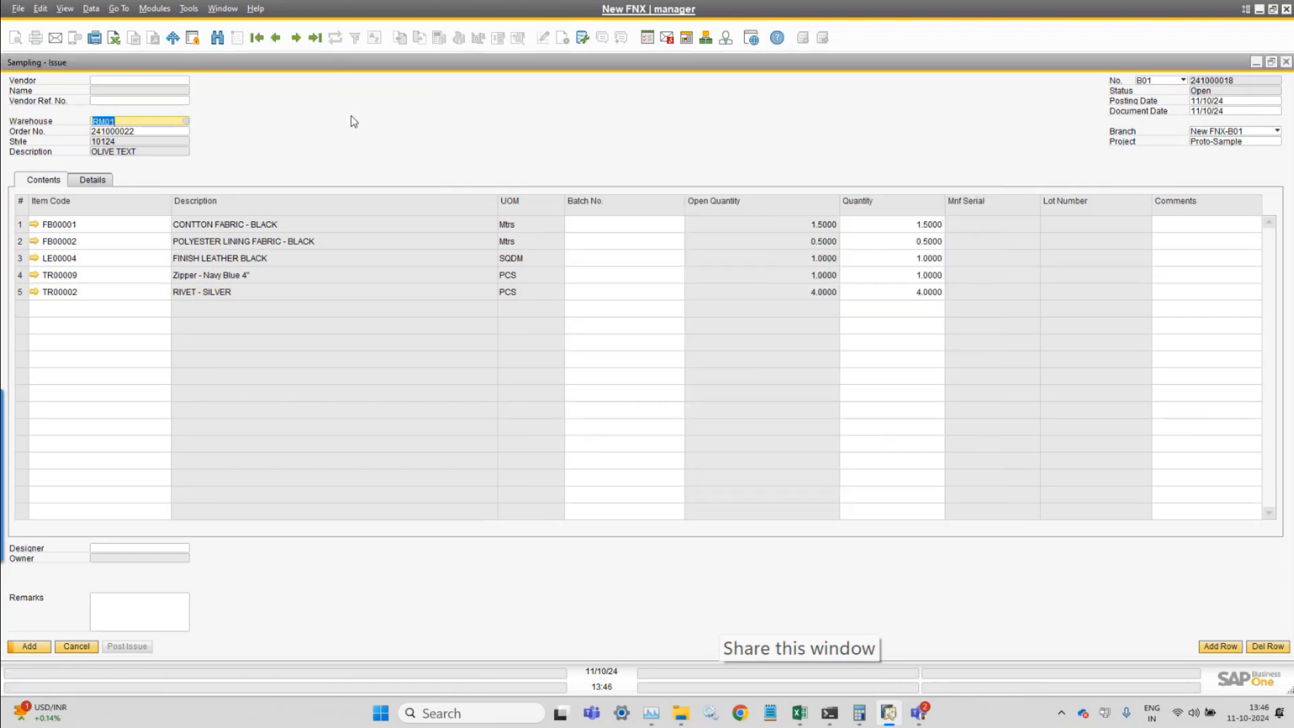
left_click(600, 222)
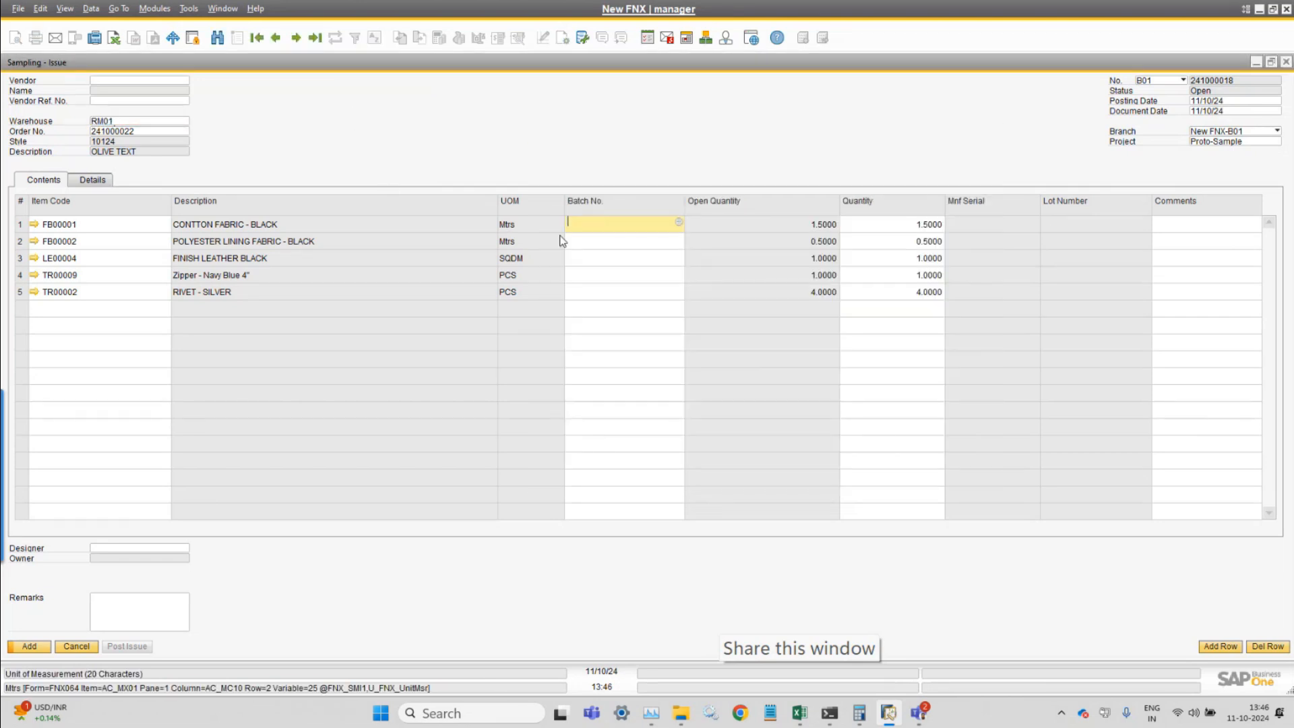
left_click(159, 122)
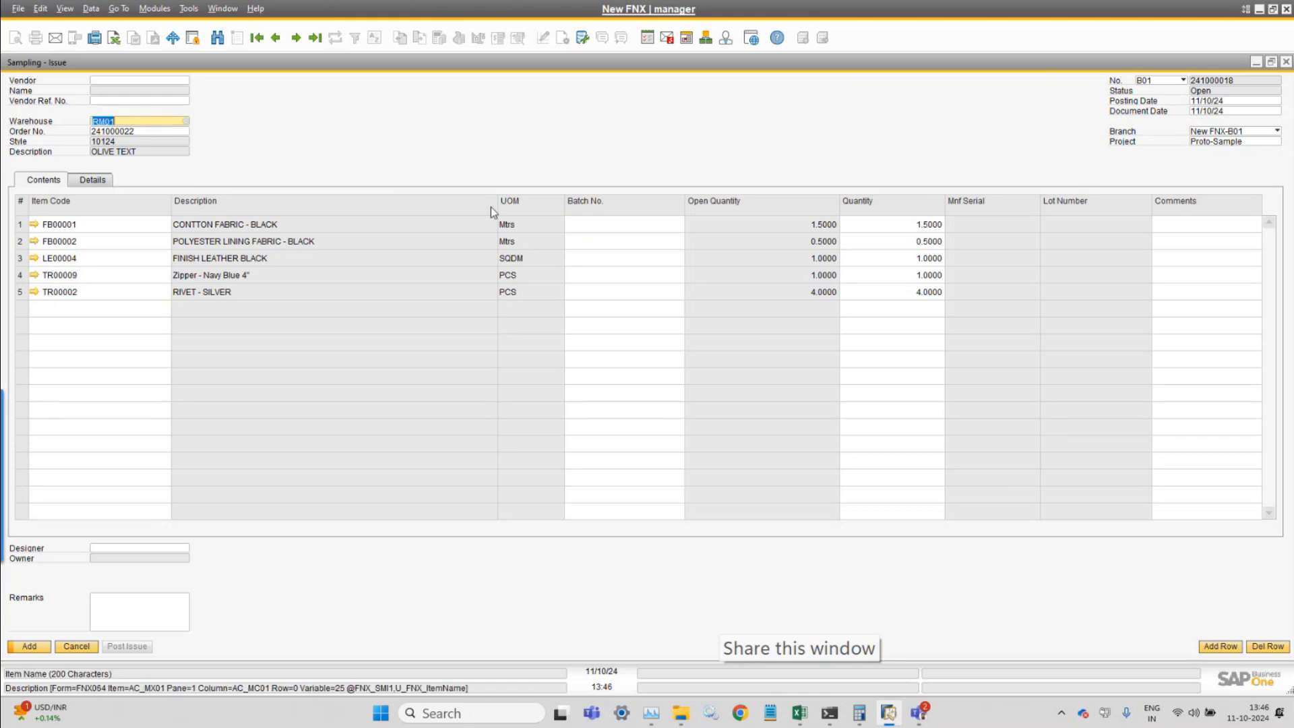
Assign batch FB00000490 to the black cotton fabric line of the sampling issue
left_click(645, 225)
key("Tab")
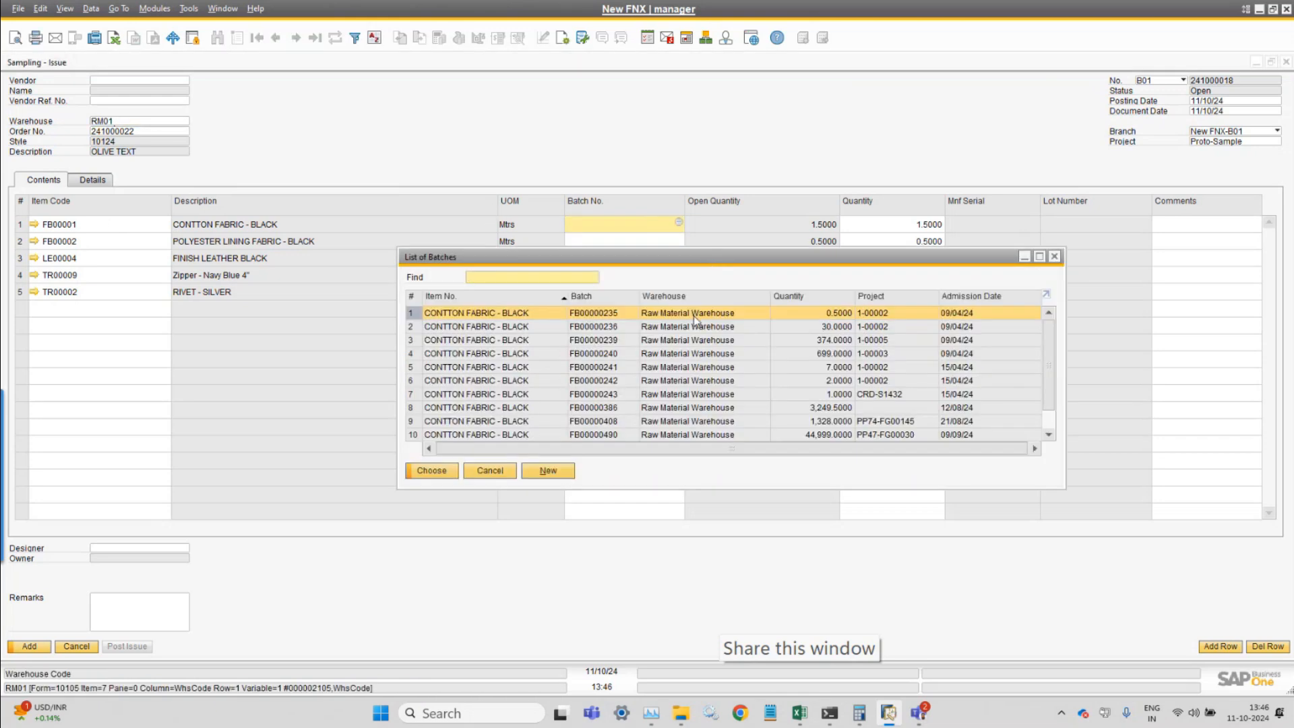
left_click(65, 8)
left_click(114, 126)
scroll(678, 415, "down", 1)
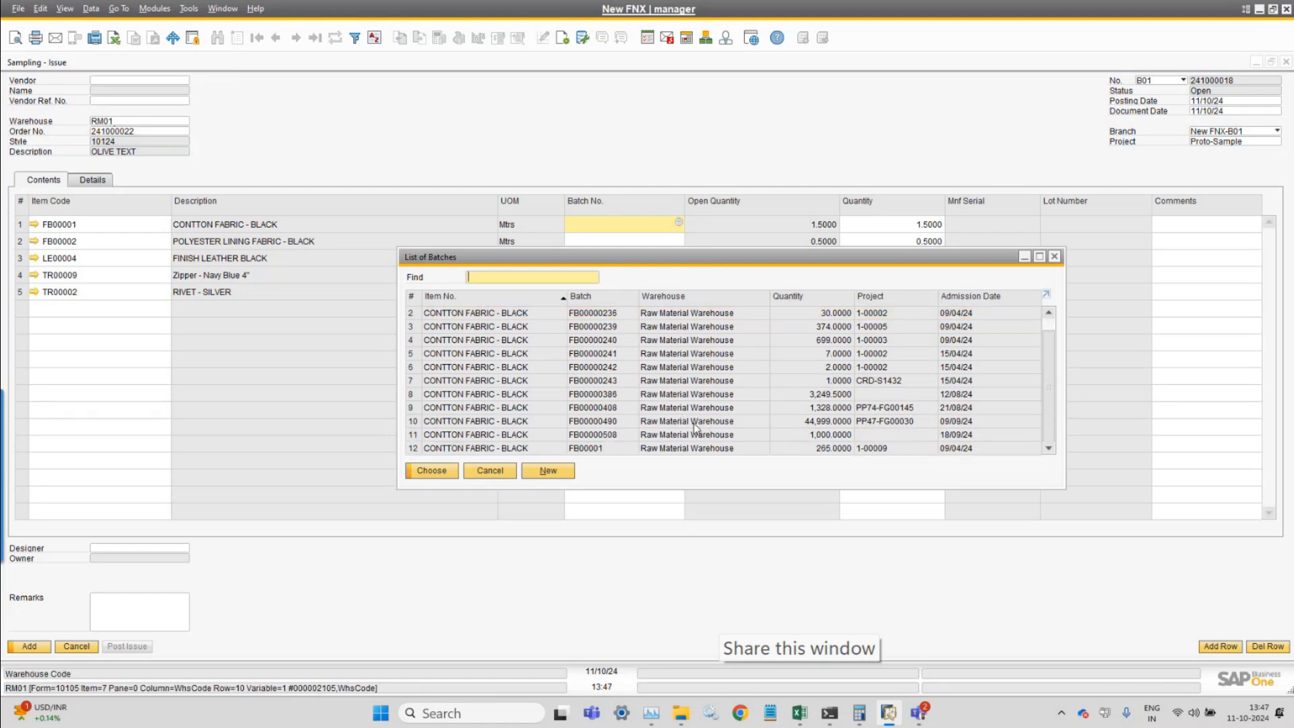
double_click(693, 423)
Assign batch FB00000303 to the polyester lining fabric line and batch LE00000253 to the black finish leather line
left_click(597, 240)
key("Tab")
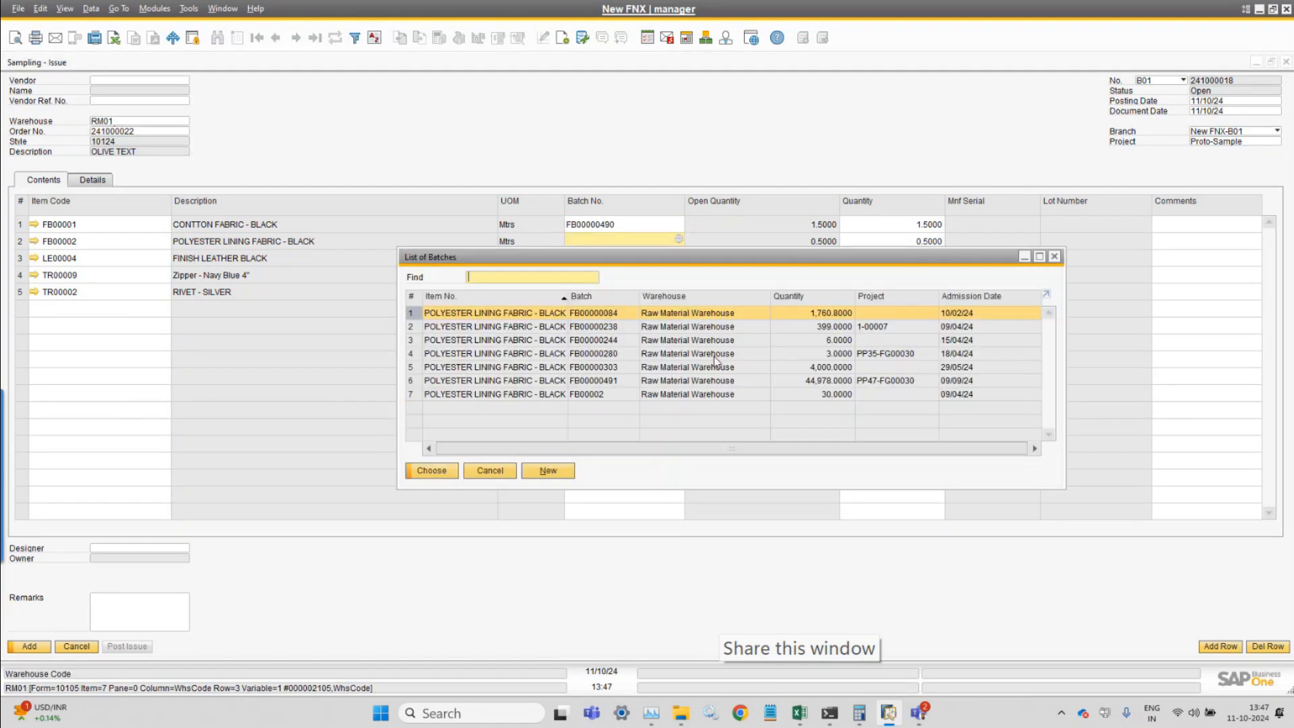
double_click(734, 370)
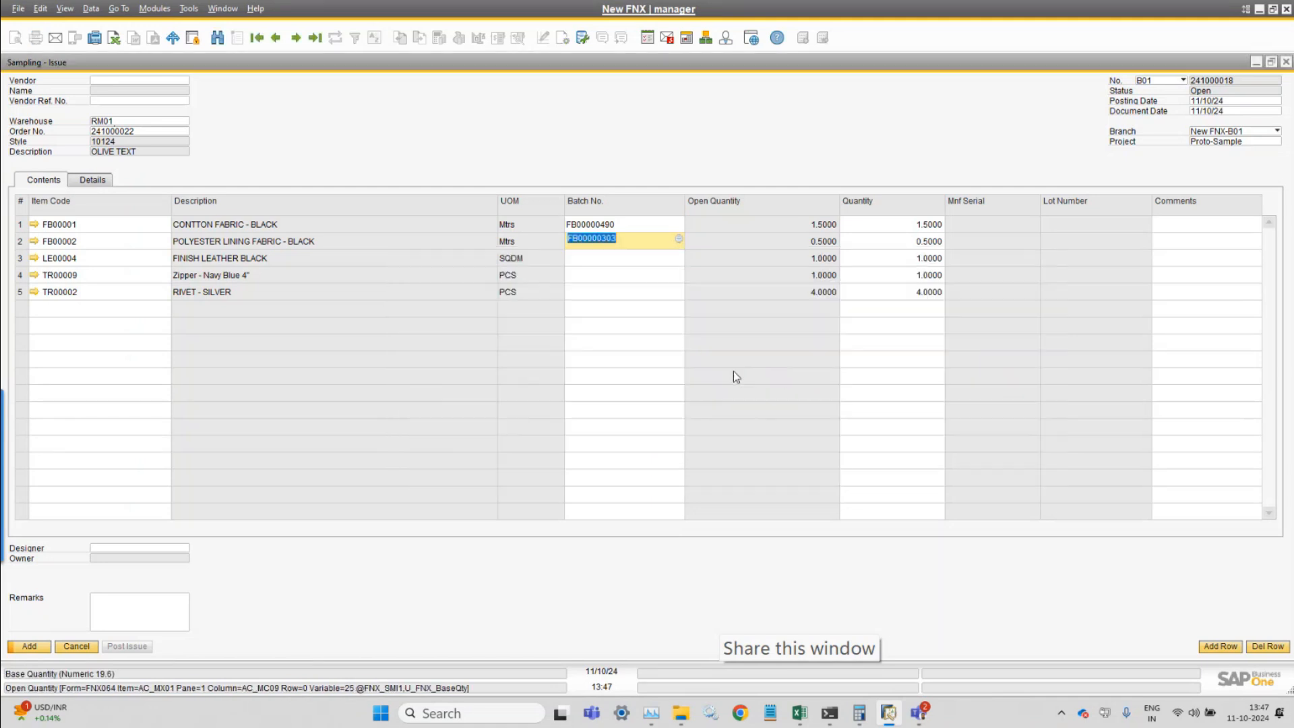
left_click(598, 256)
key("Tab")
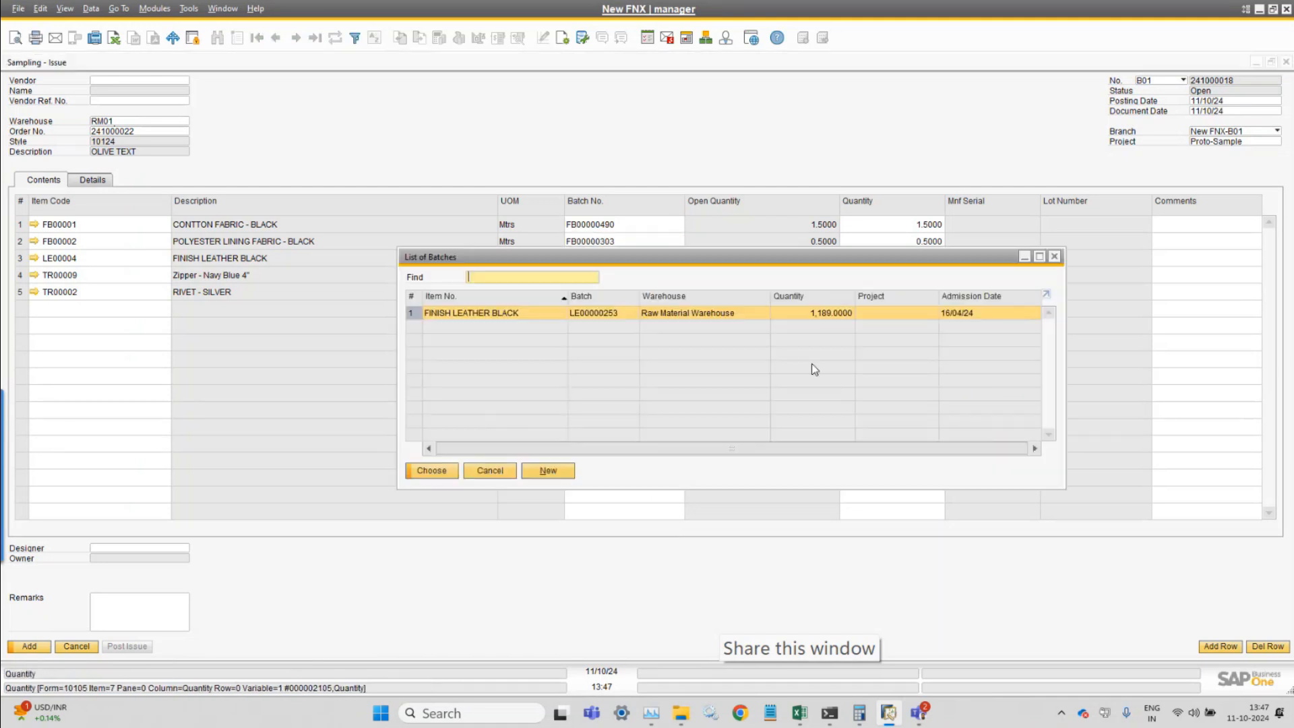
double_click(689, 310)
Assign batch TR00000497 to the navy blue zipper line and batch TR00002 to the silver rivet line
left_click(635, 277)
key("Tab")
double_click(680, 317)
left_click(635, 292)
key("Tab")
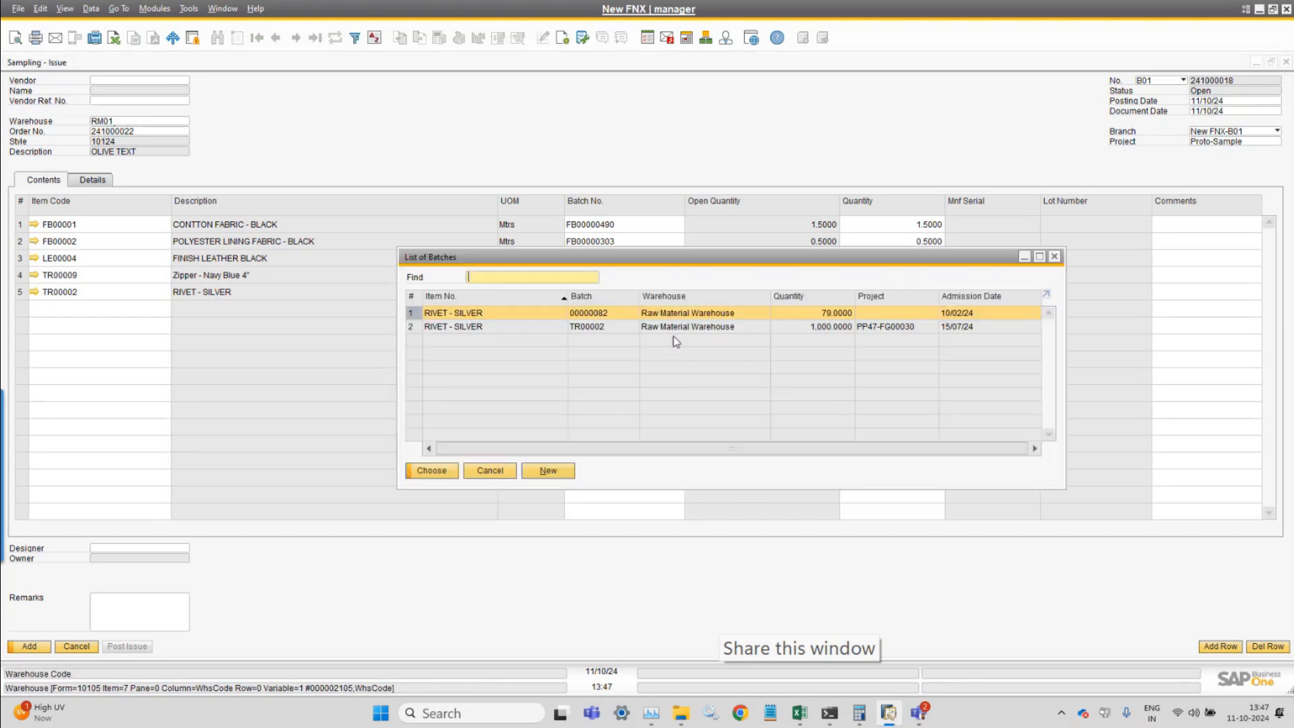
double_click(709, 327)
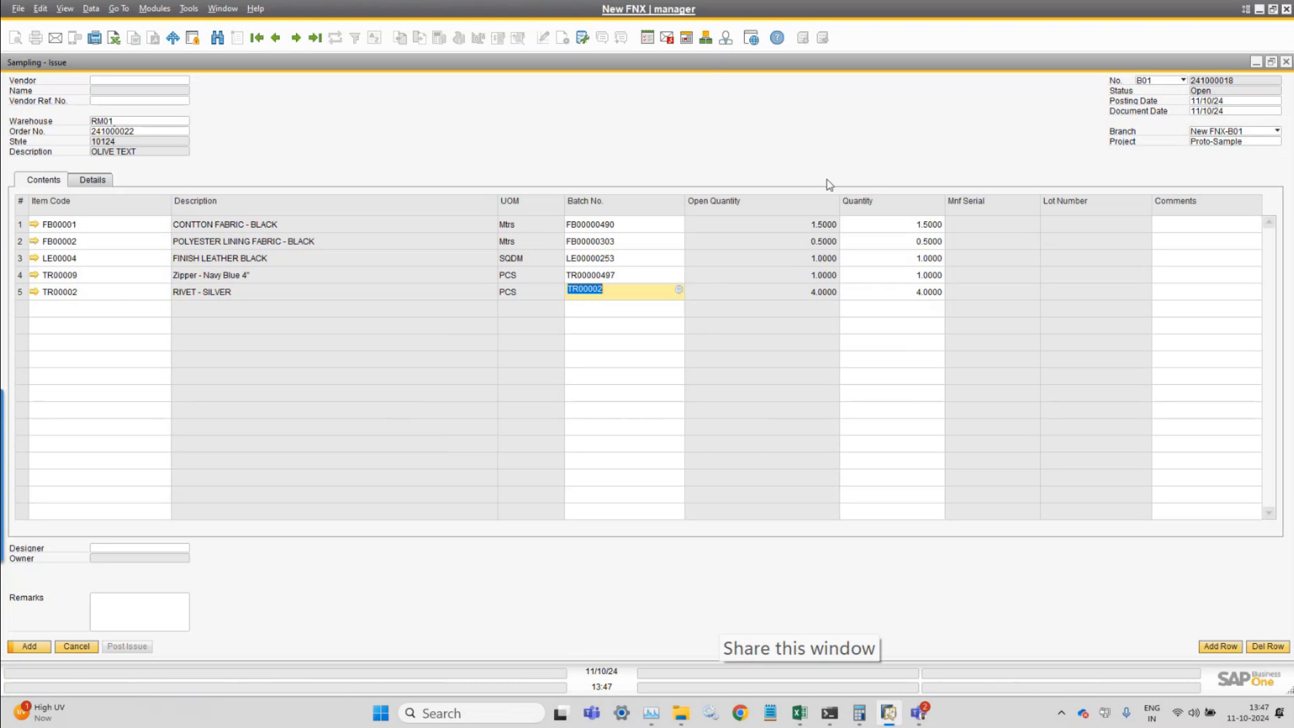
Add the sampling issue with its stock transfer document posted, and display the saved issue record
left_click(29, 646)
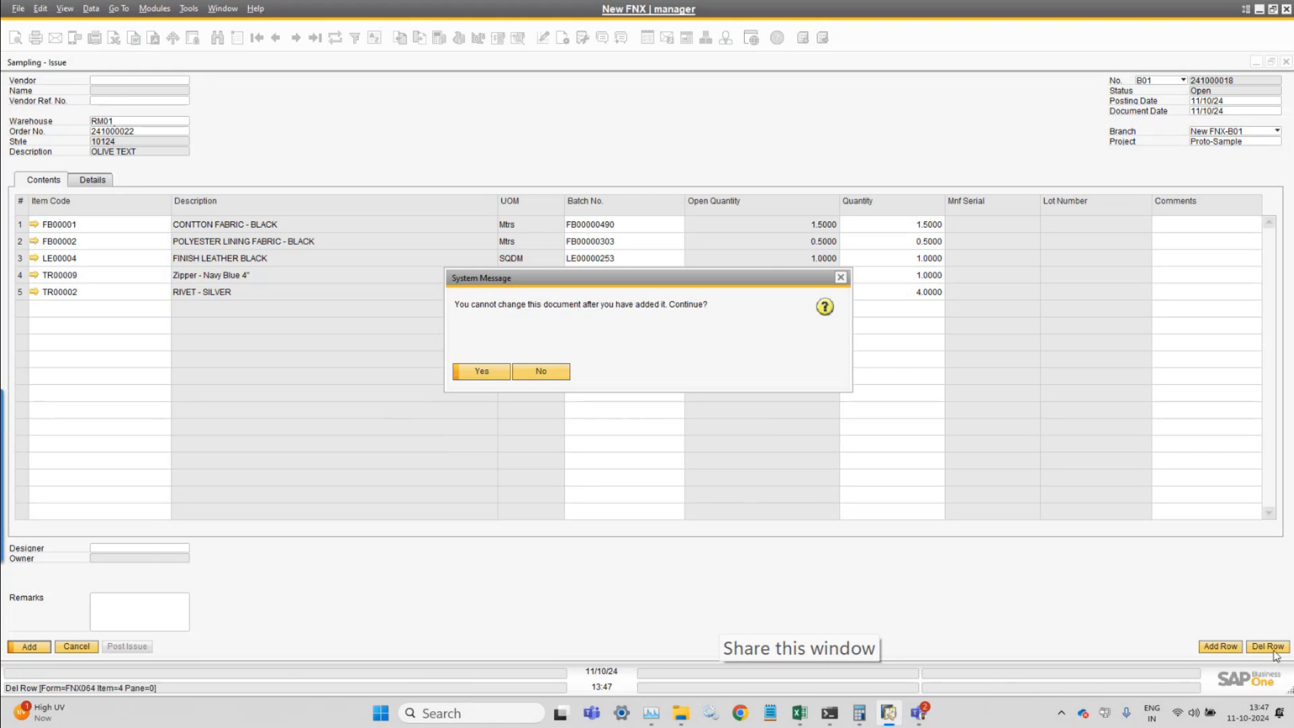
left_click(482, 372)
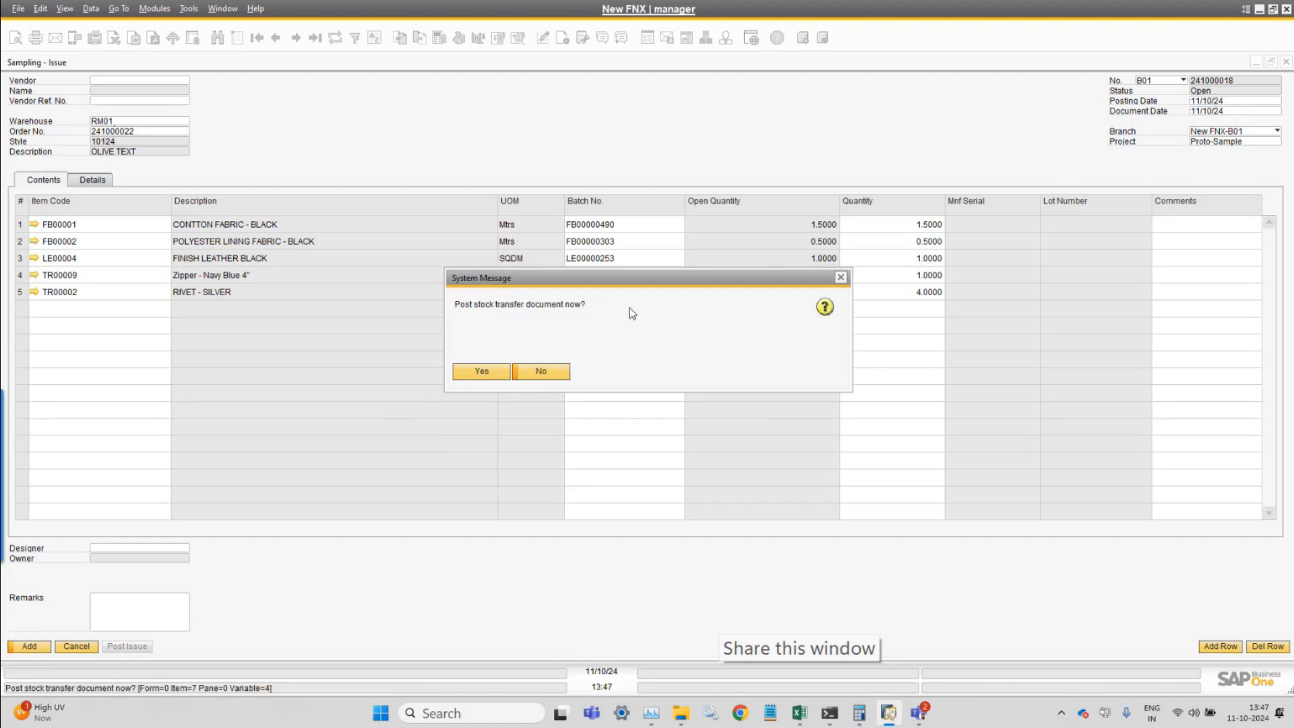
left_click(499, 372)
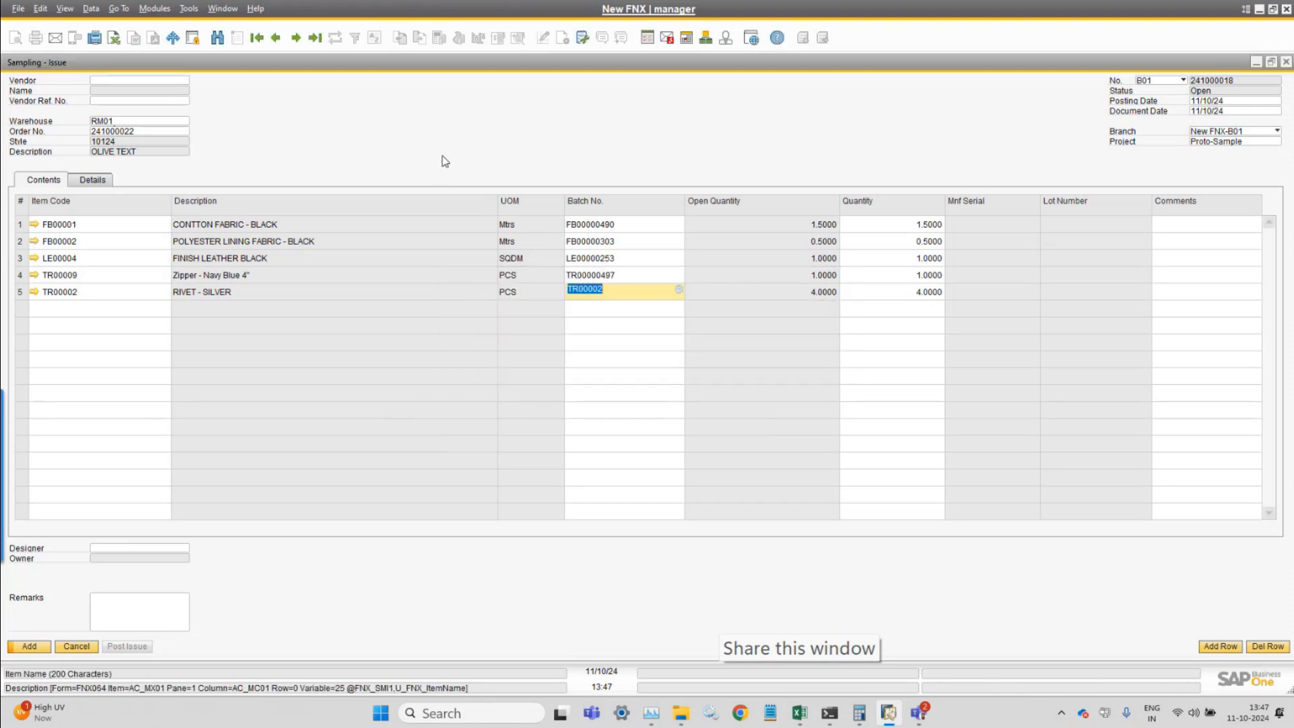
left_click(275, 40)
left_click(497, 377)
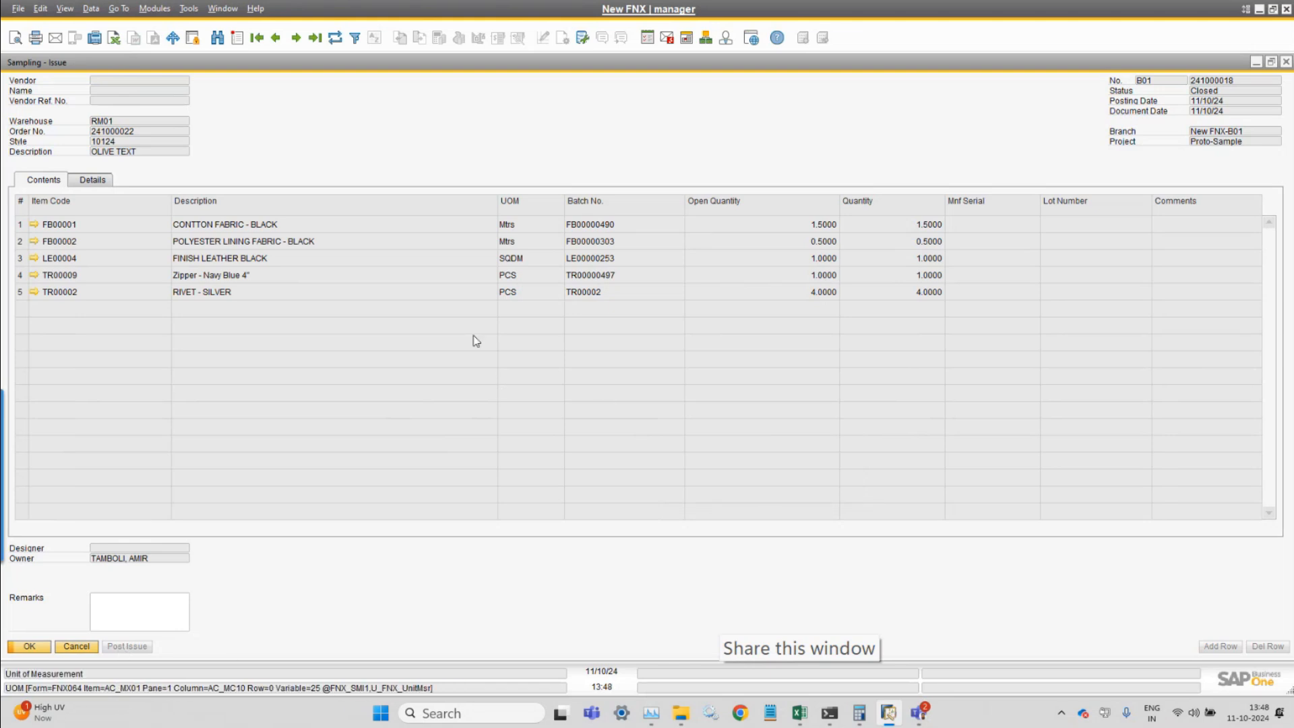
Display the latest goods issue document posted from the sampling issue
left_click(154, 8)
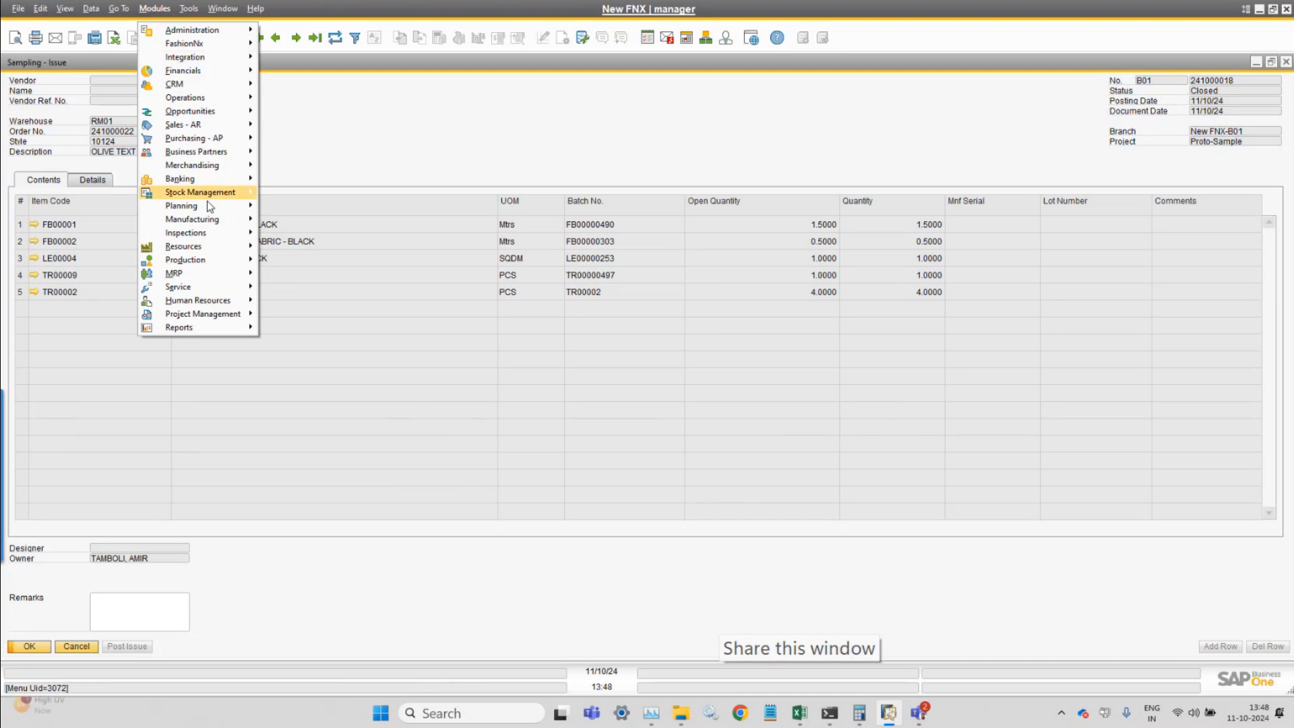
mouse_move(213, 196)
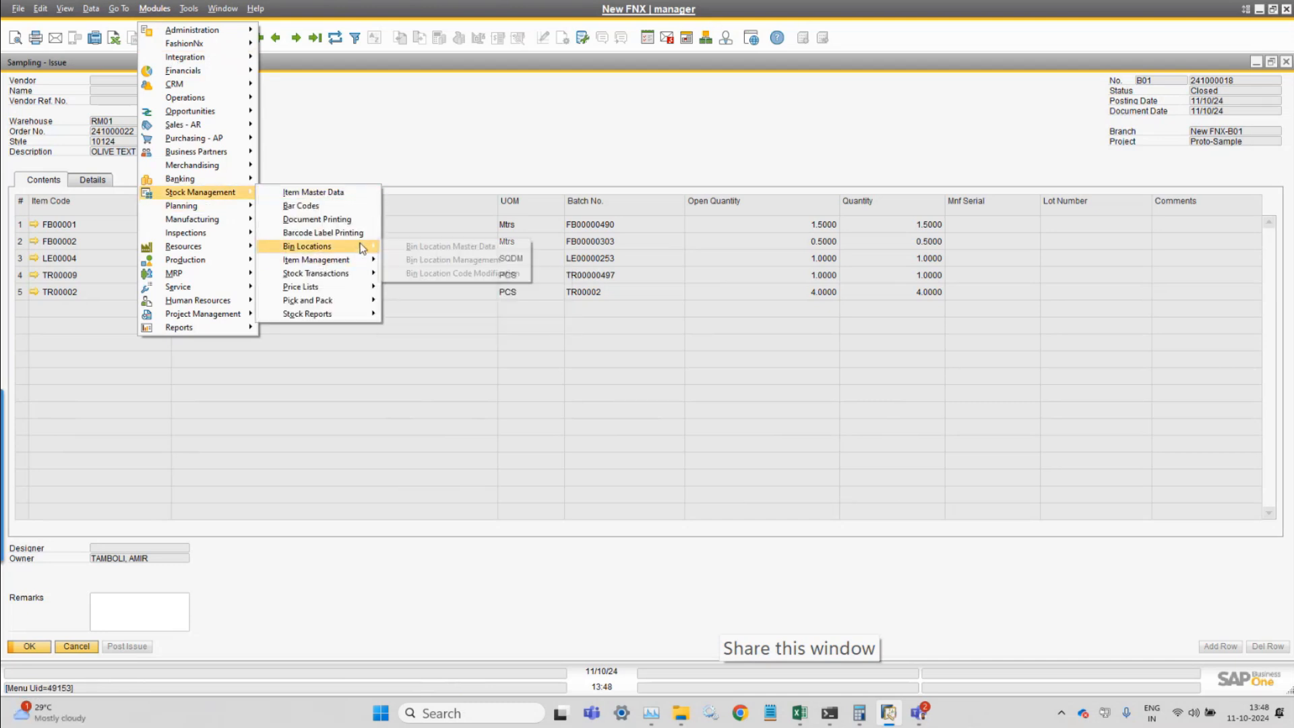
mouse_move(366, 274)
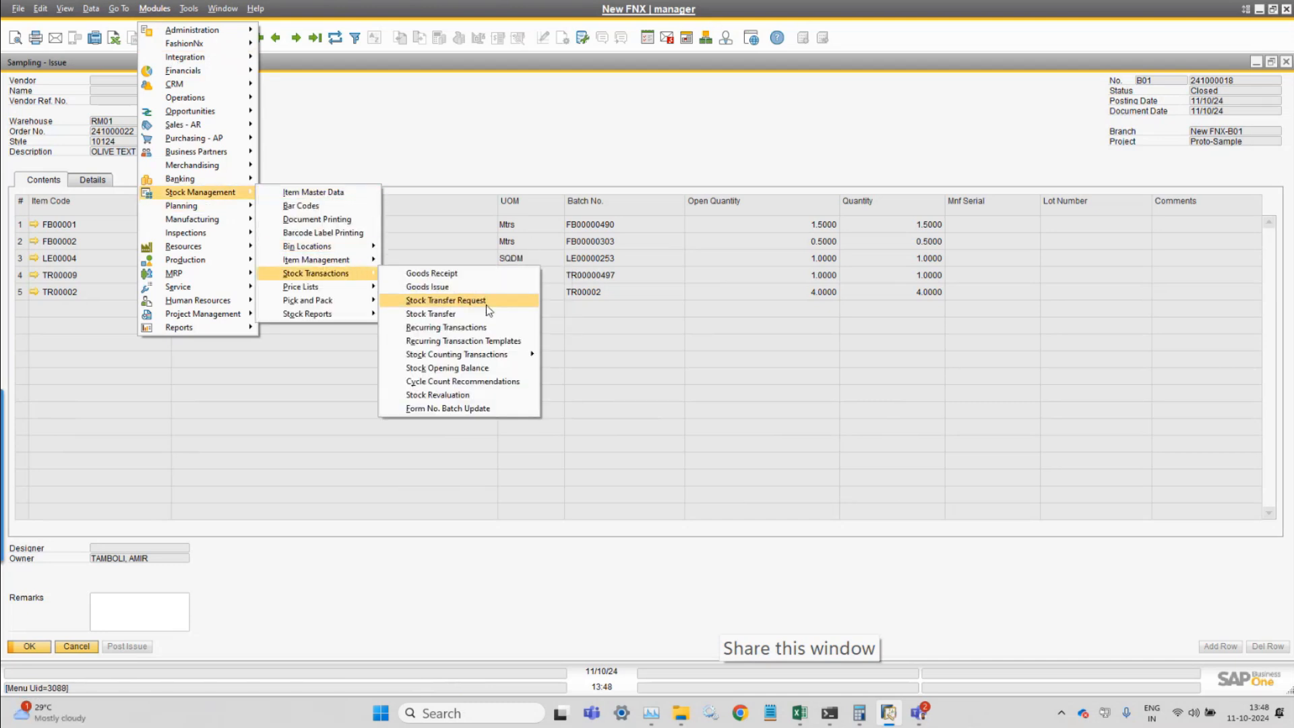
left_click(475, 285)
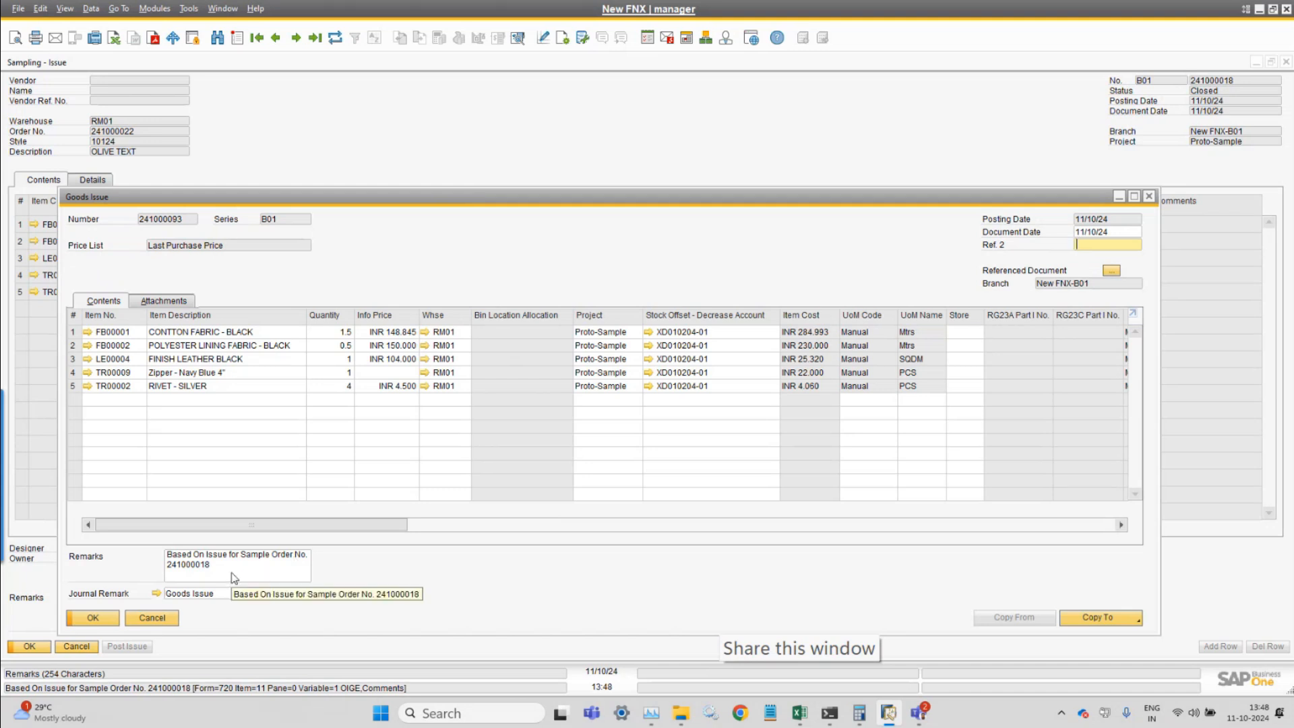
Review the goods issue's change history, then close the goods issue and the sampling issue
left_click(188, 10)
left_click(238, 127)
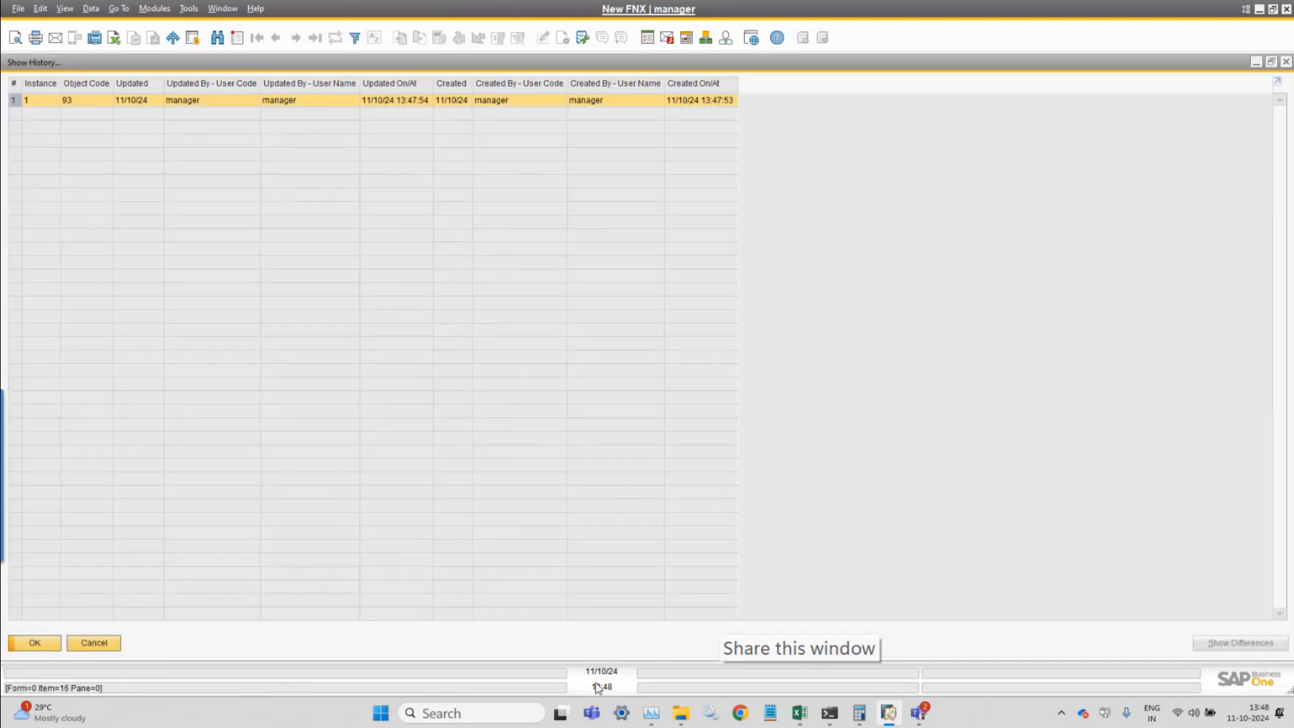
left_click(92, 646)
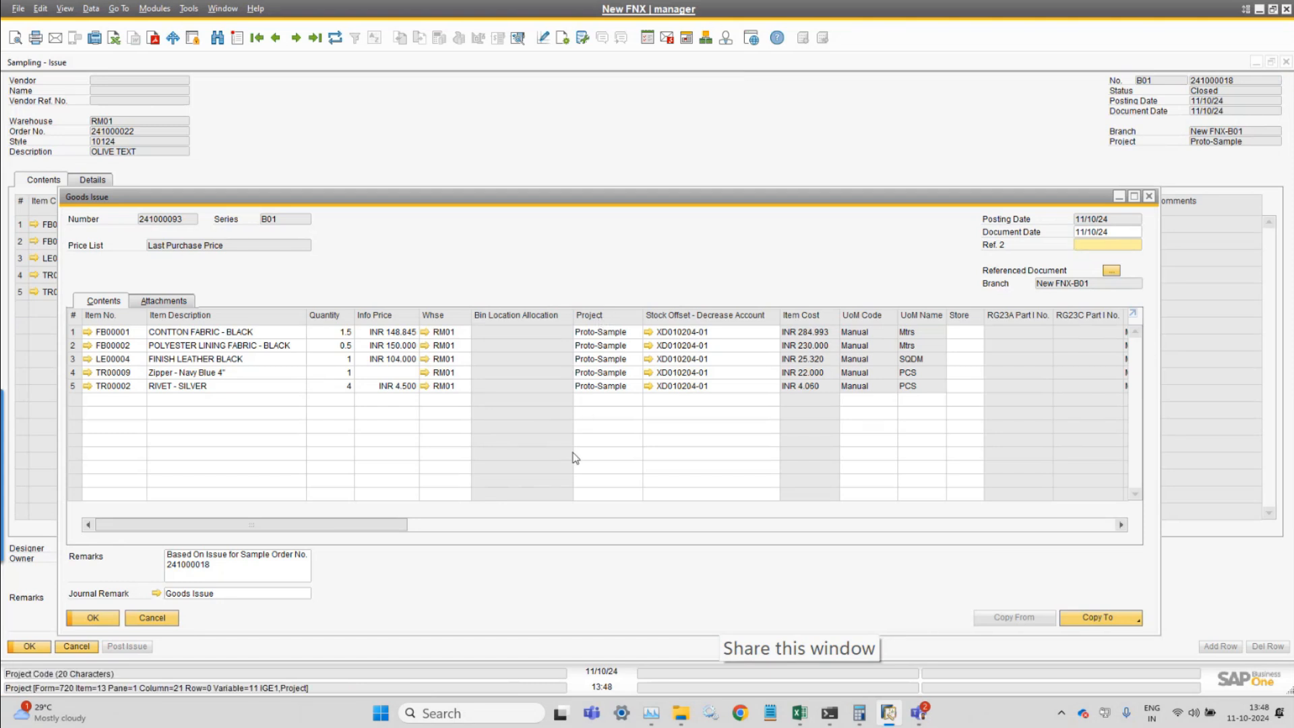
mouse_move(344, 529)
left_mouse_down()
mouse_move(621, 532)
mouse_move(336, 530)
left_mouse_up()
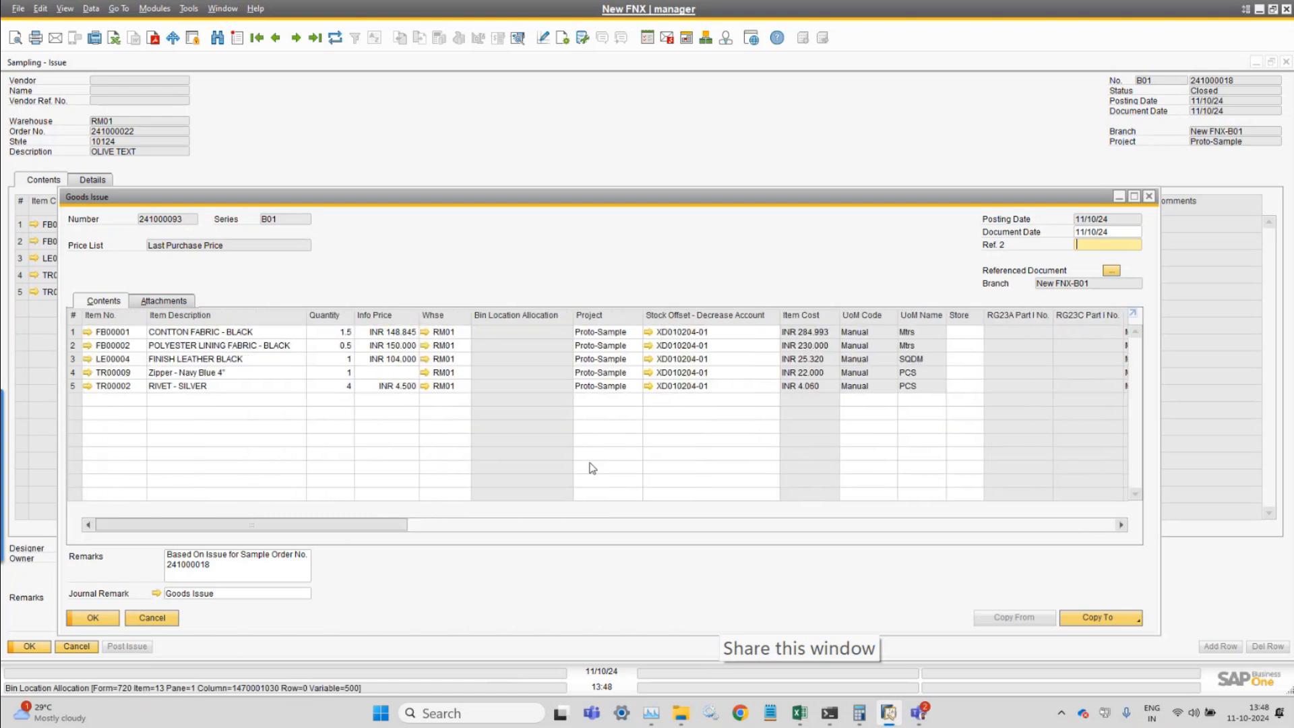
left_click(89, 619)
left_click(29, 647)
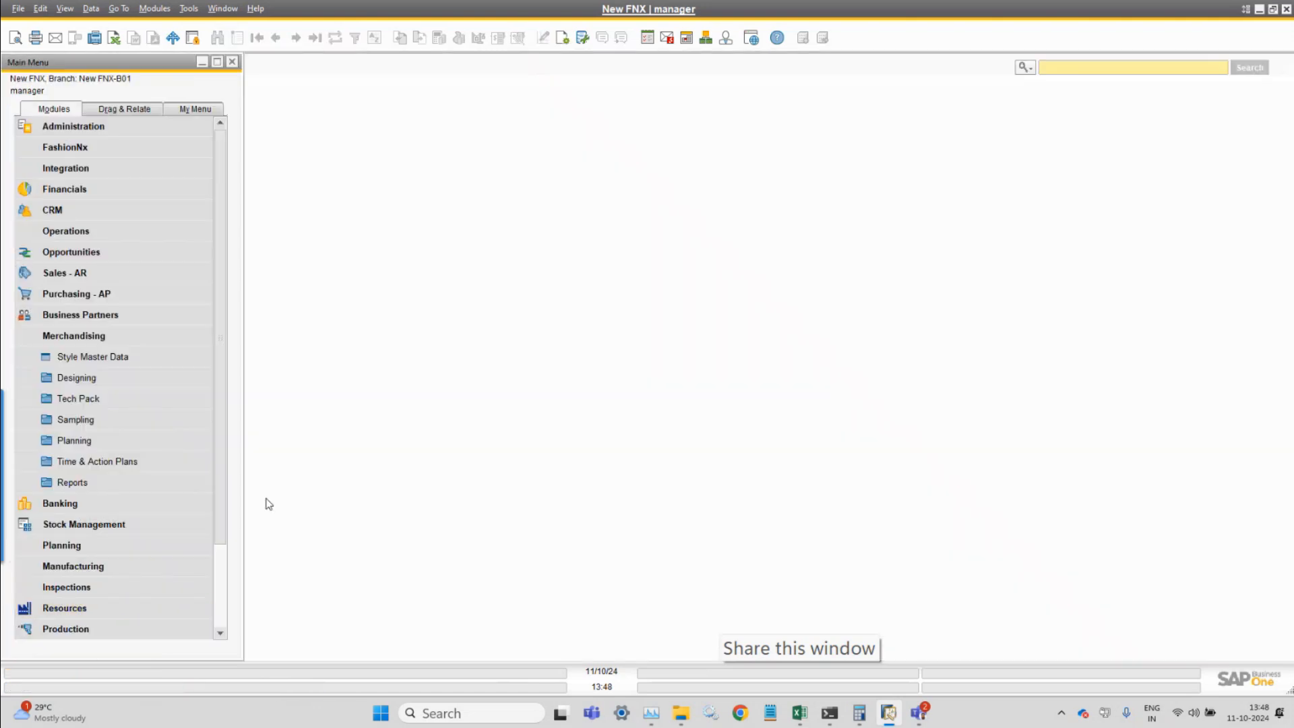
Start a return from sample order in Merchandising and load the sample order for style 10124
left_click(154, 8)
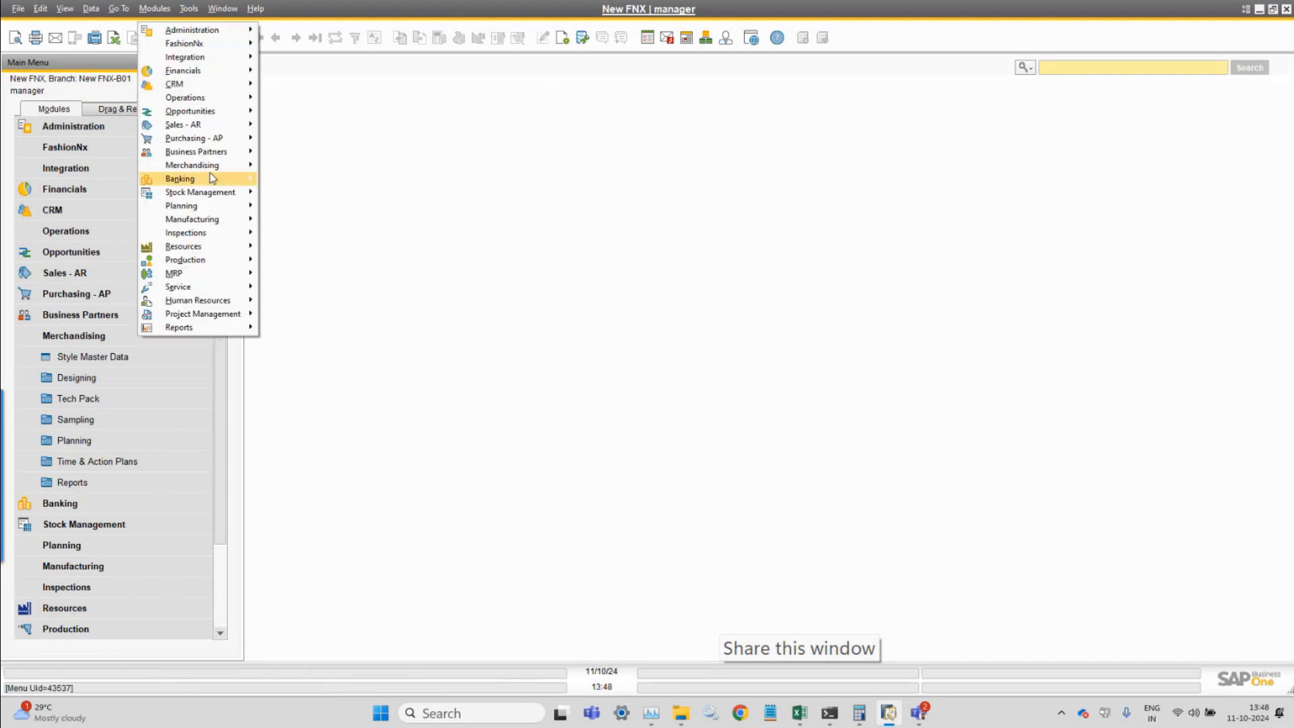
mouse_move(229, 165)
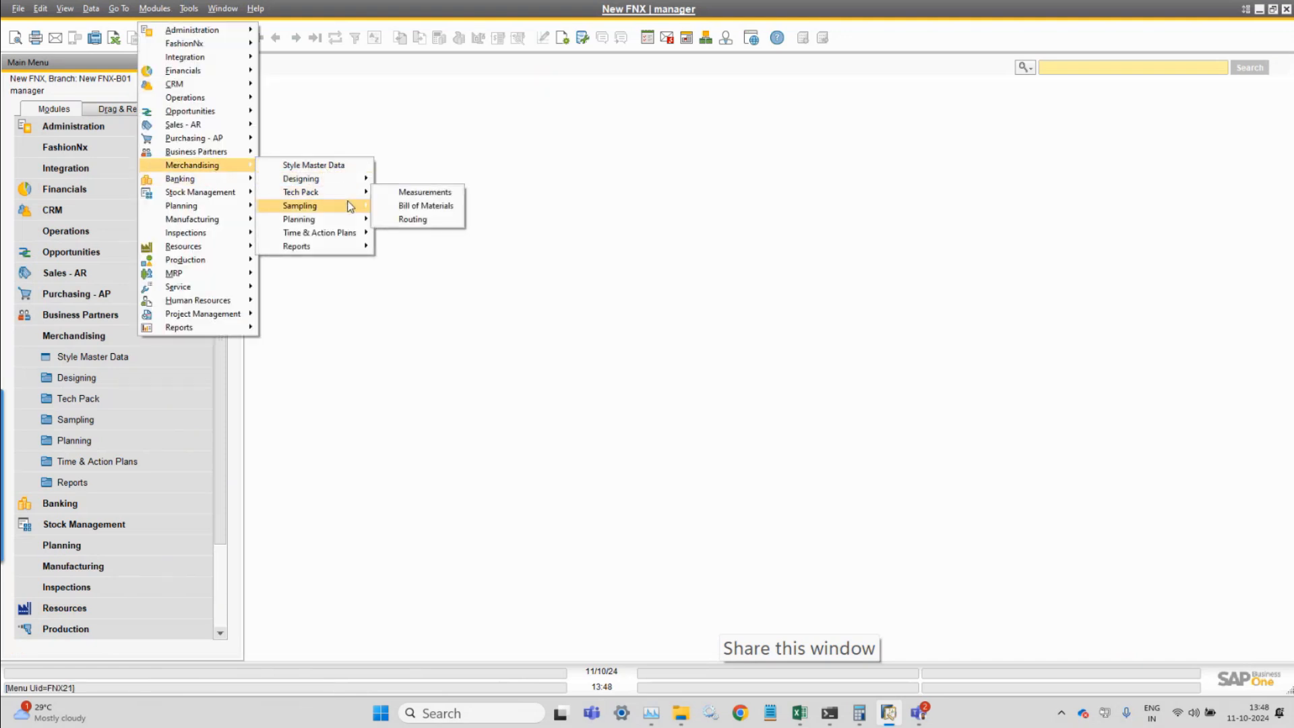
mouse_move(347, 206)
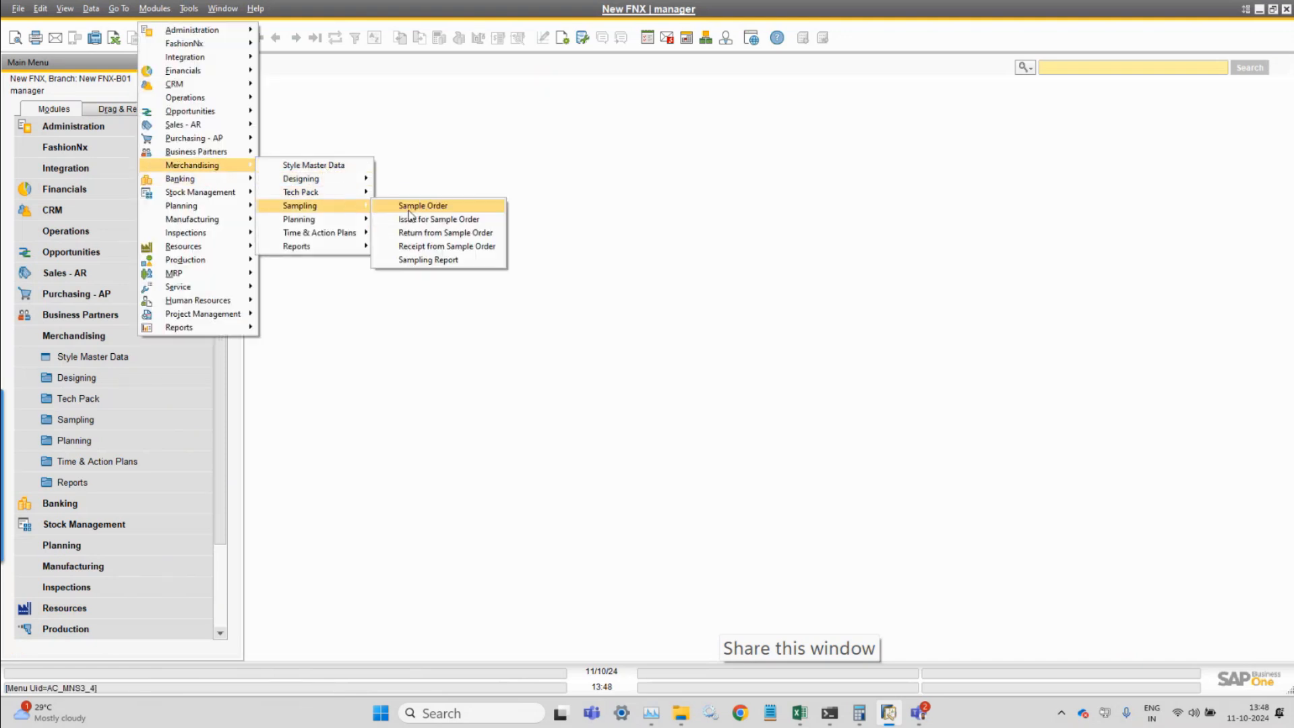
left_click(475, 233)
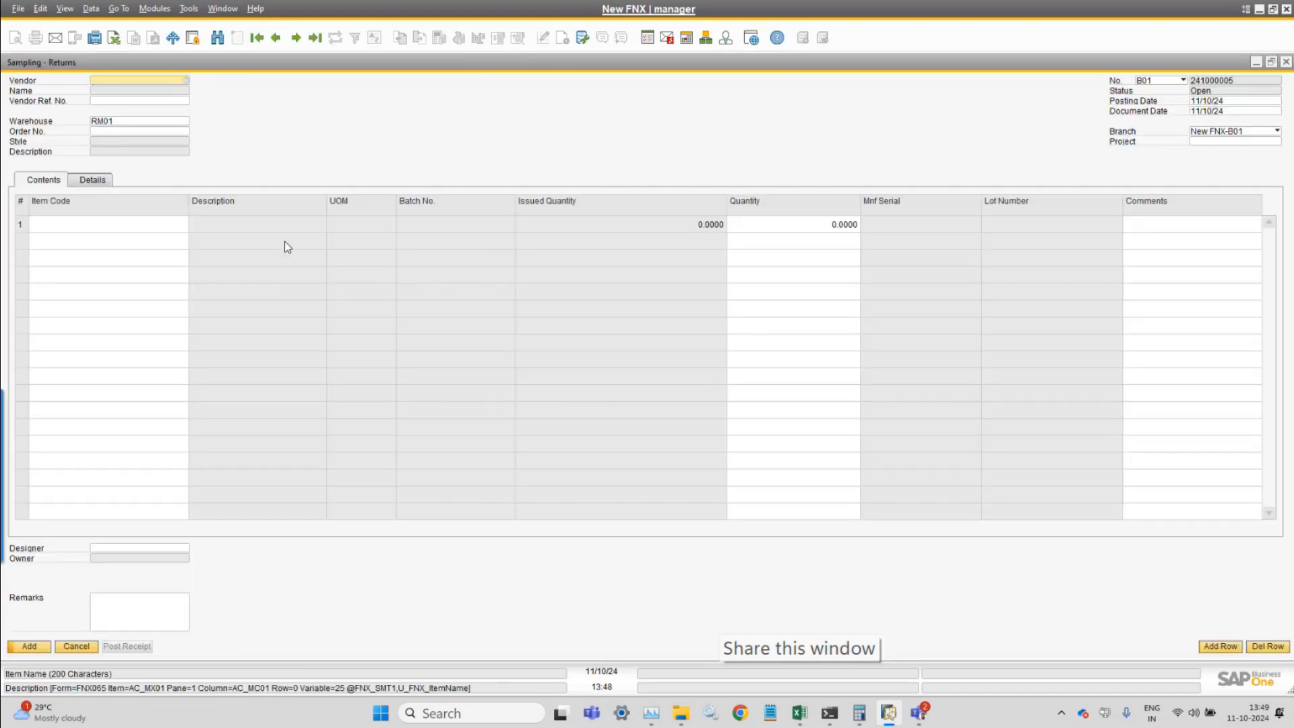
left_click(101, 133)
scroll(527, 560, "down", 1)
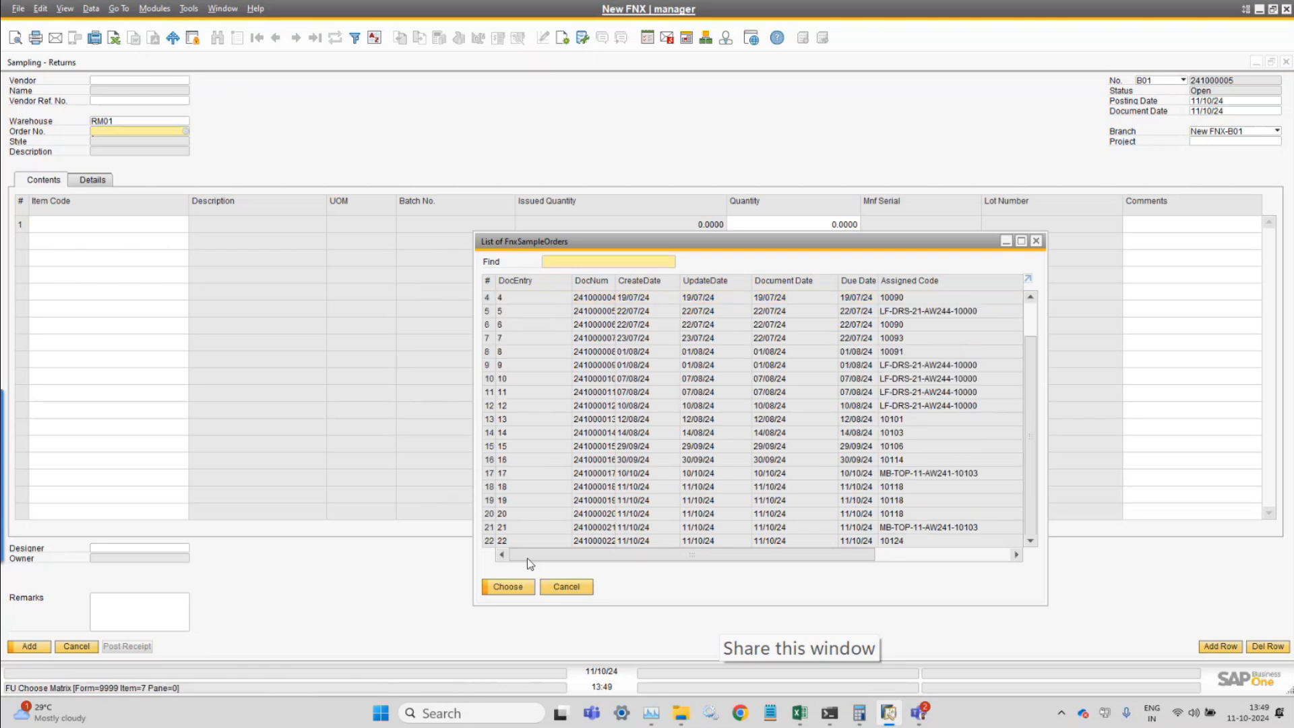
double_click(521, 540)
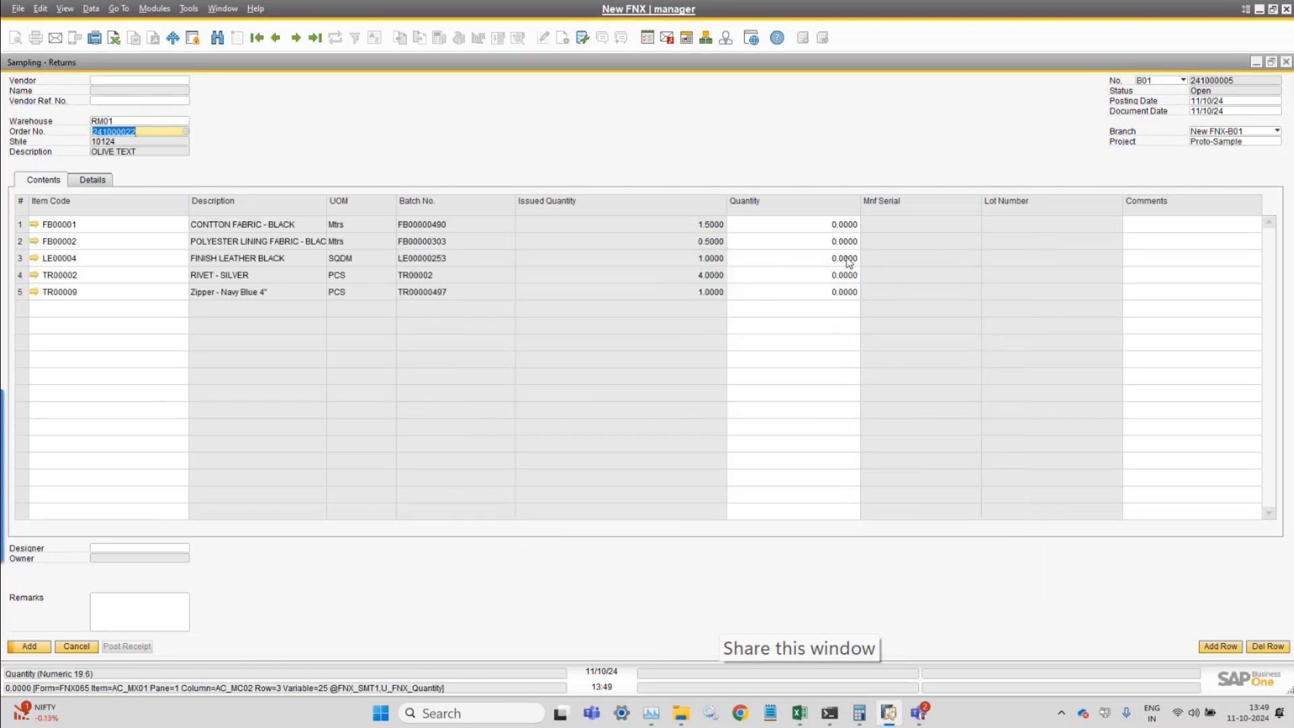
Set the return quantity of the black cotton fabric line to 0.2
left_click(837, 226)
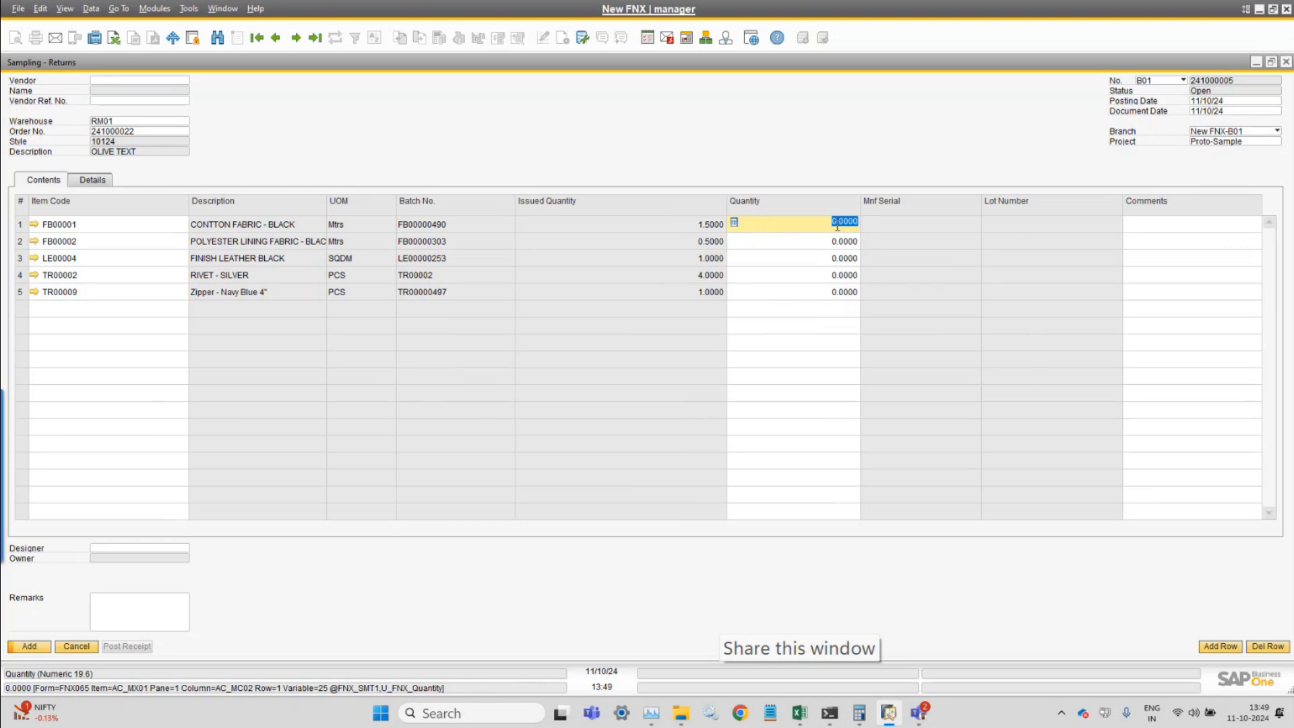
type("0.2")
key("Tab")
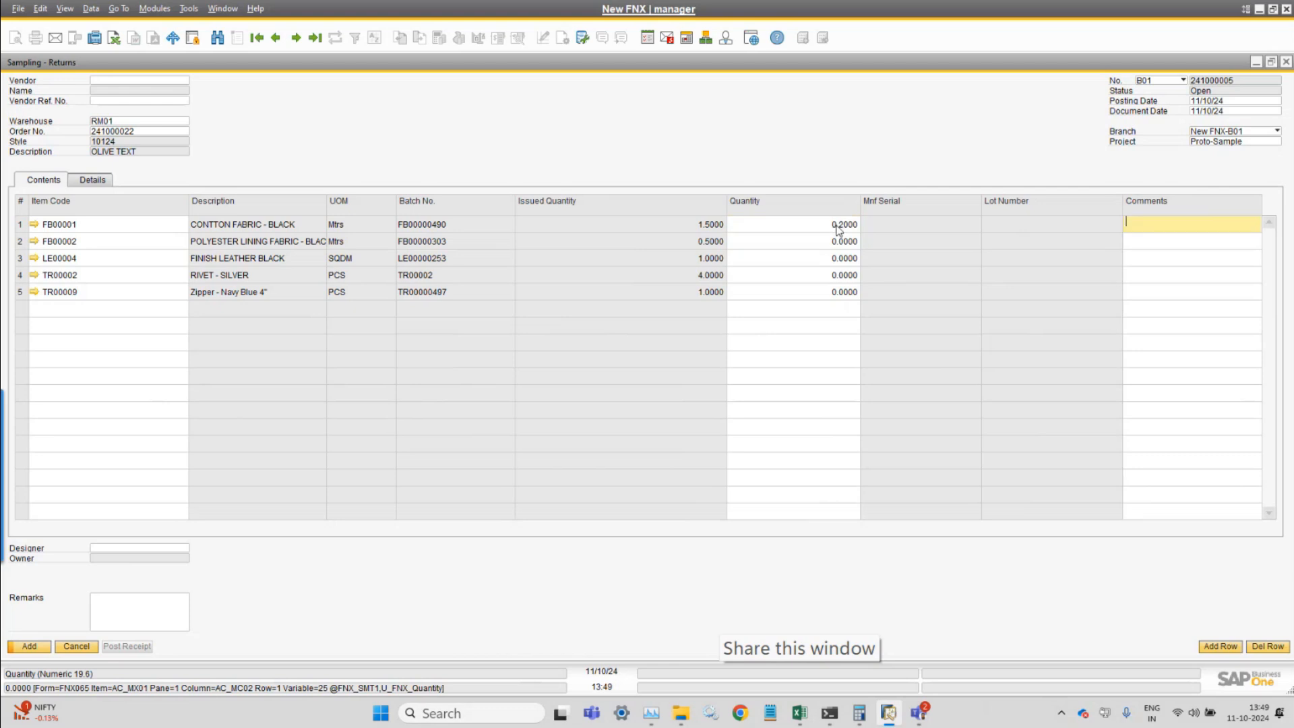
Delete the polyester lining fabric, black finish leather, silver rivet and navy blue zipper lines from the sampling return
left_click(20, 244)
left_click(1268, 647)
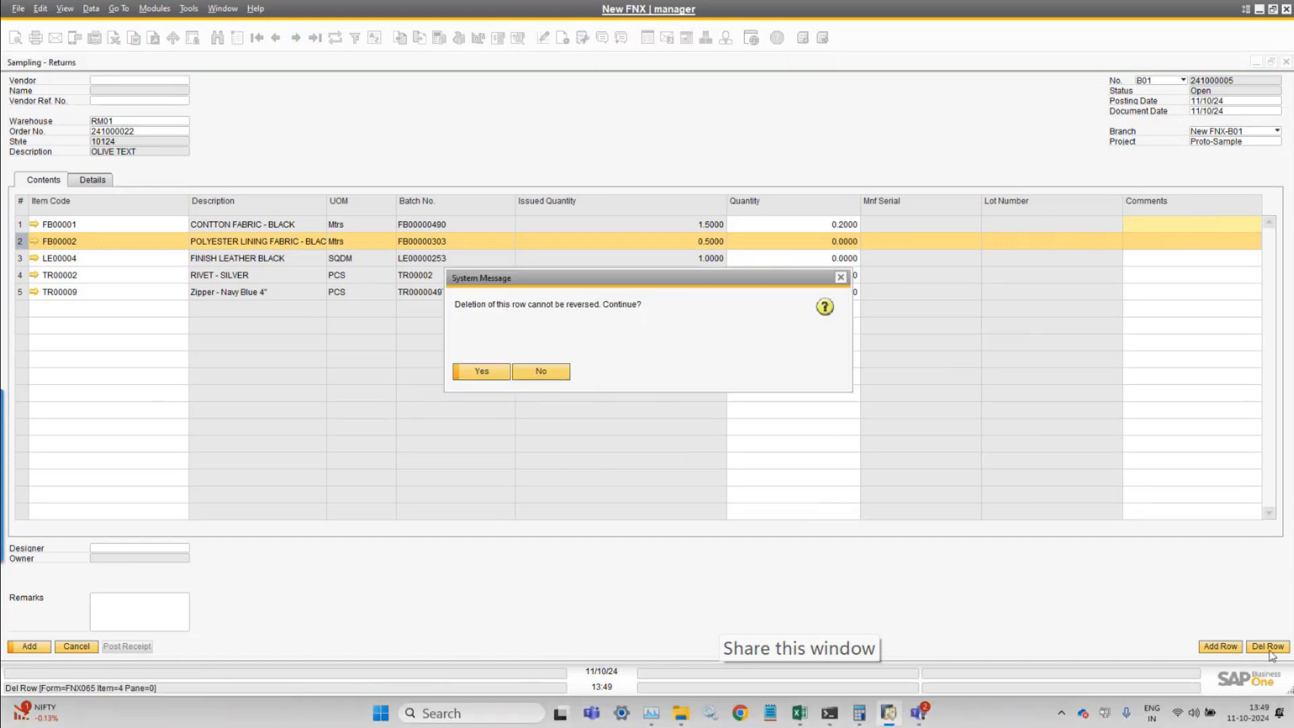
left_click(478, 371)
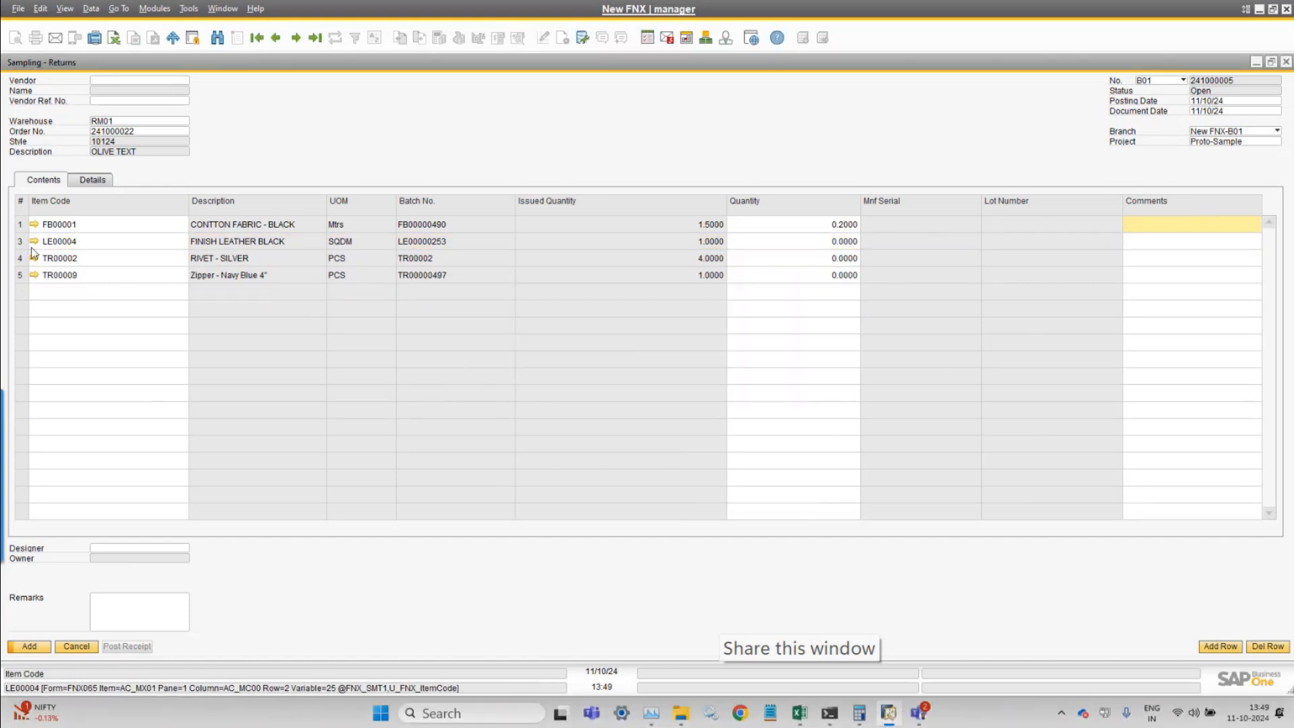
left_click(1258, 649)
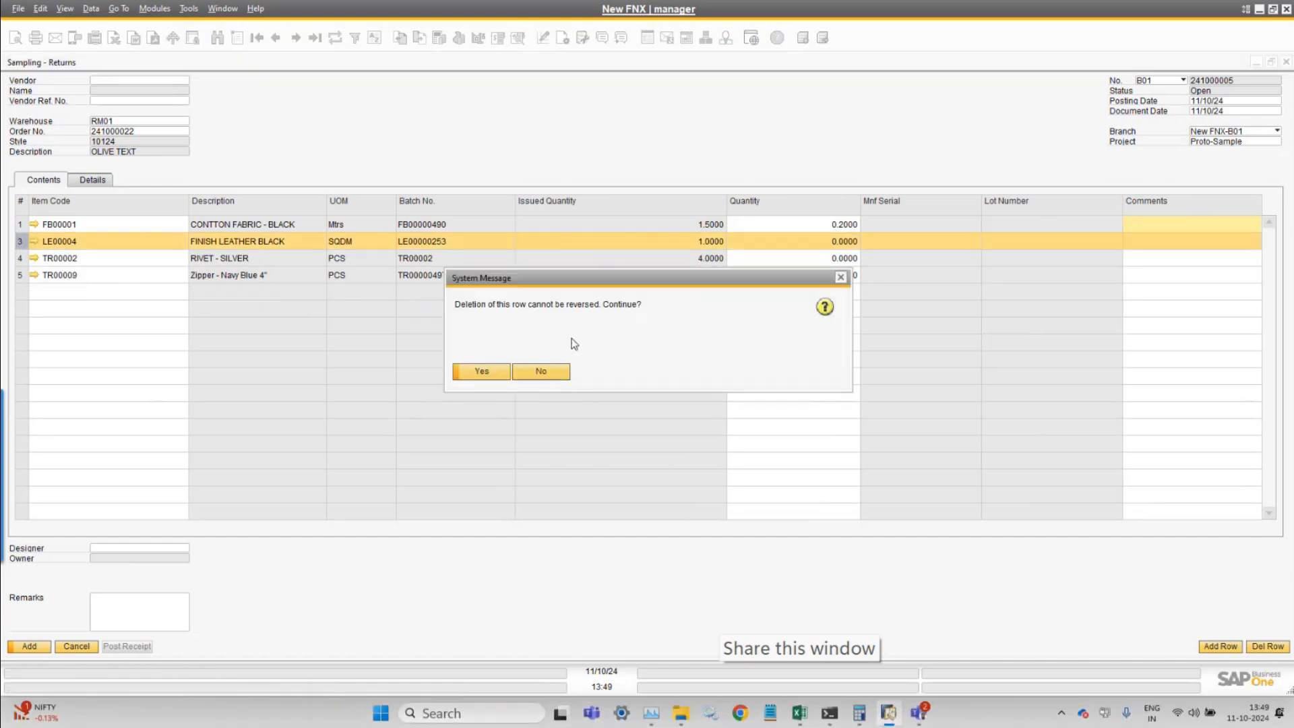
left_click(477, 371)
left_click(22, 247)
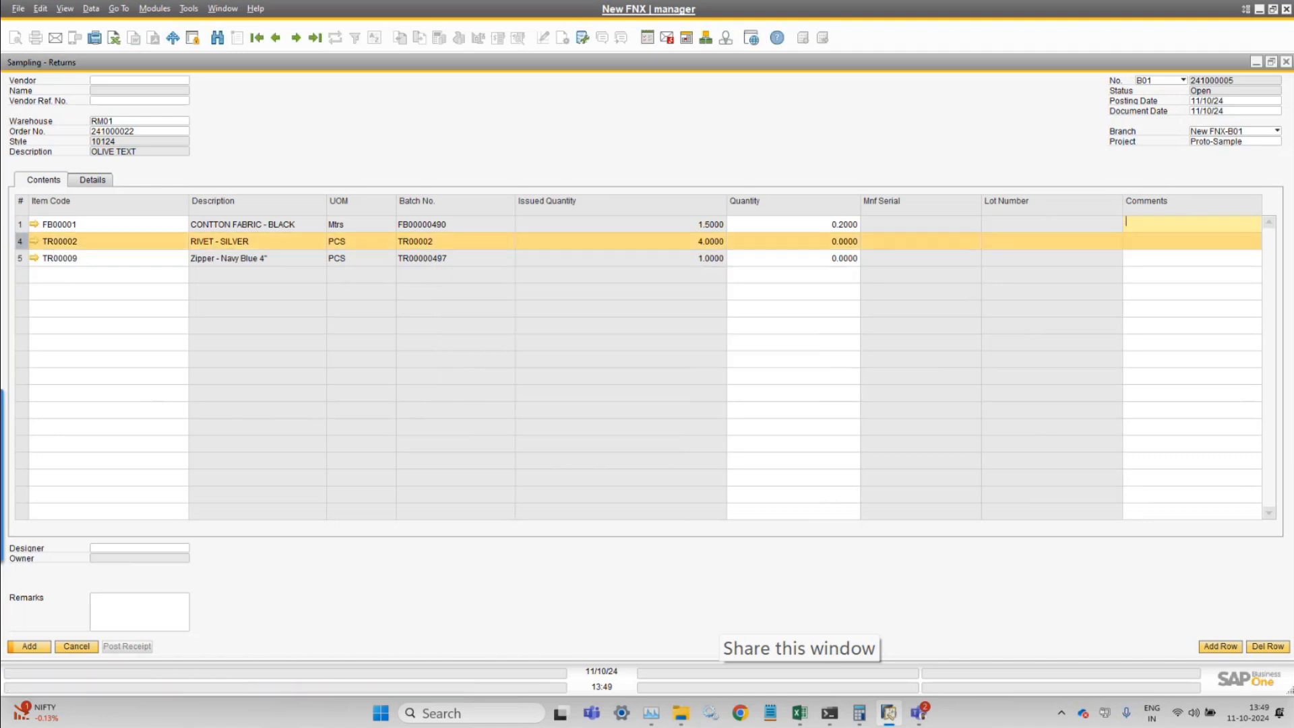
left_click(1250, 648)
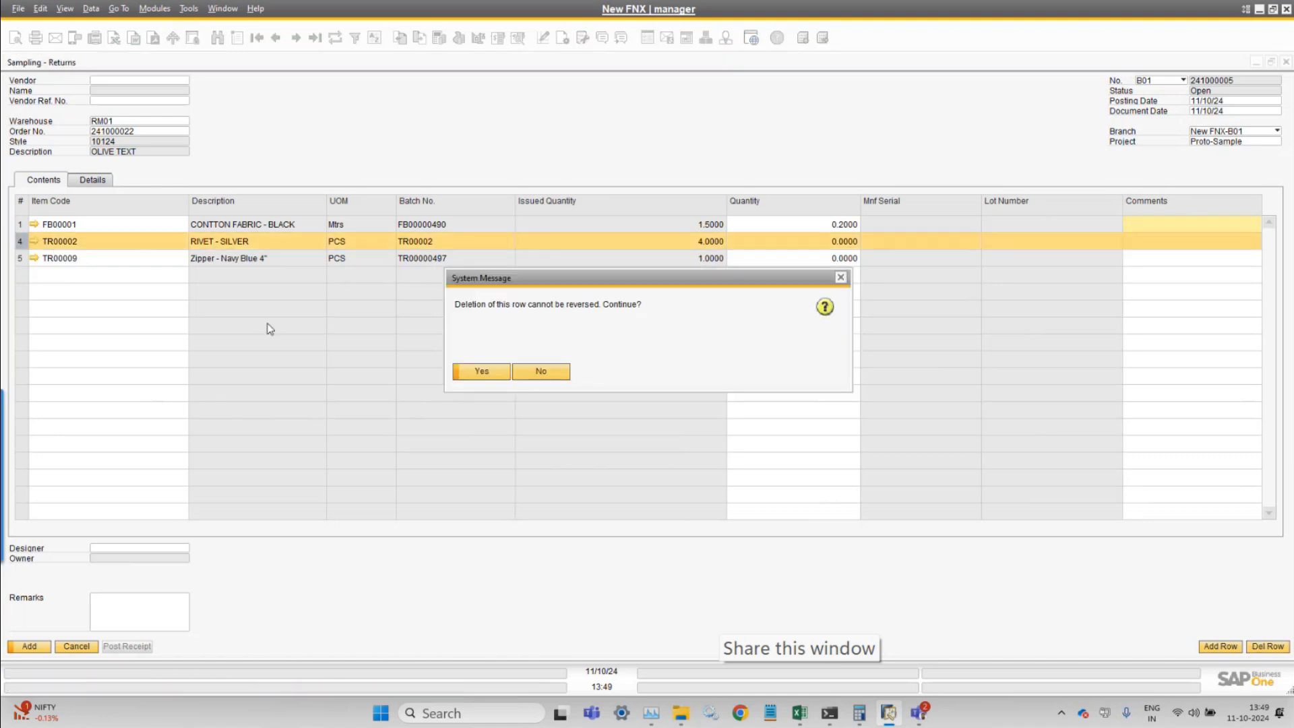
left_click(481, 371)
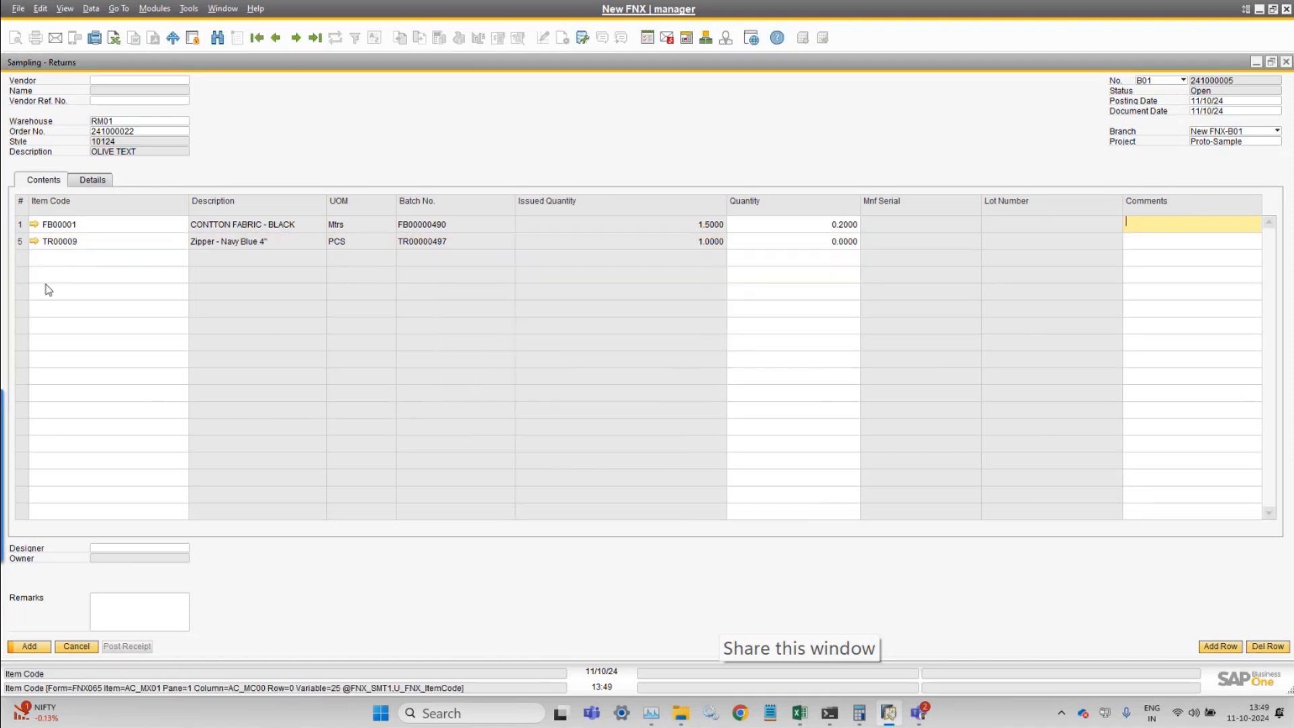
left_click(1270, 649)
left_click(486, 370)
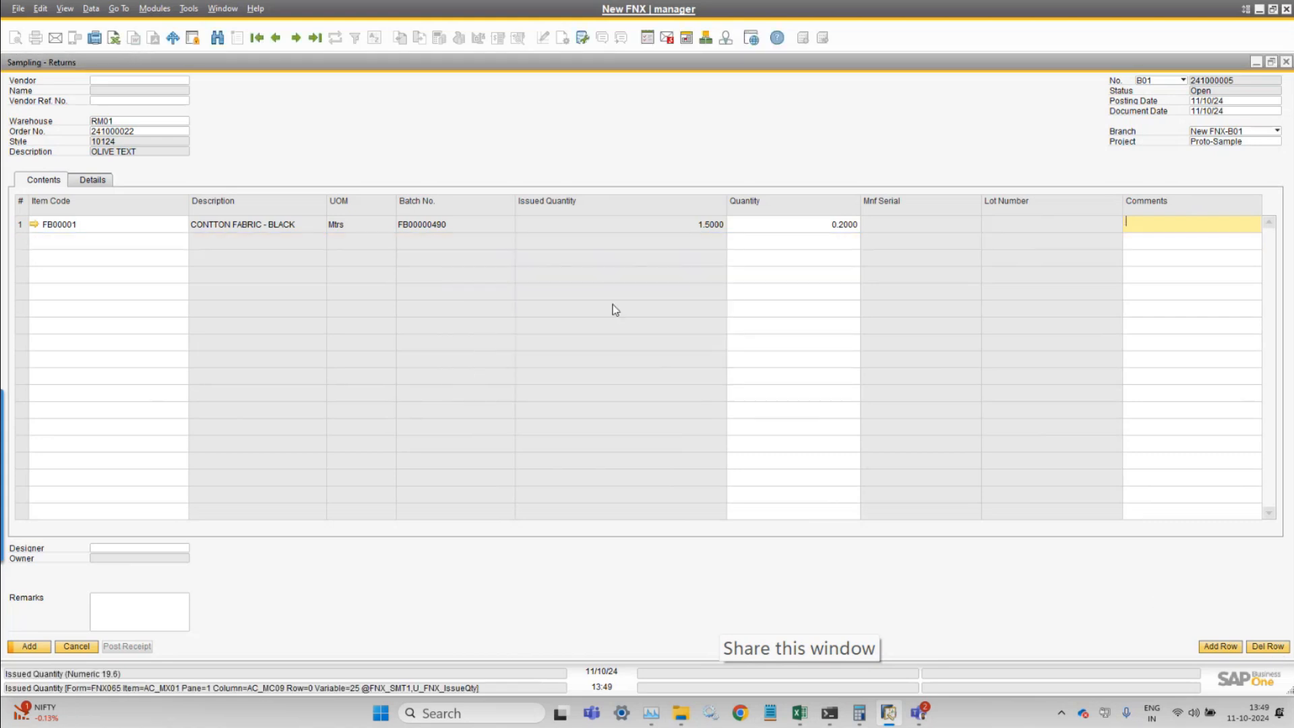
Enter the comment RECEIVED on the black cotton fabric return line
type("rECEIVED")
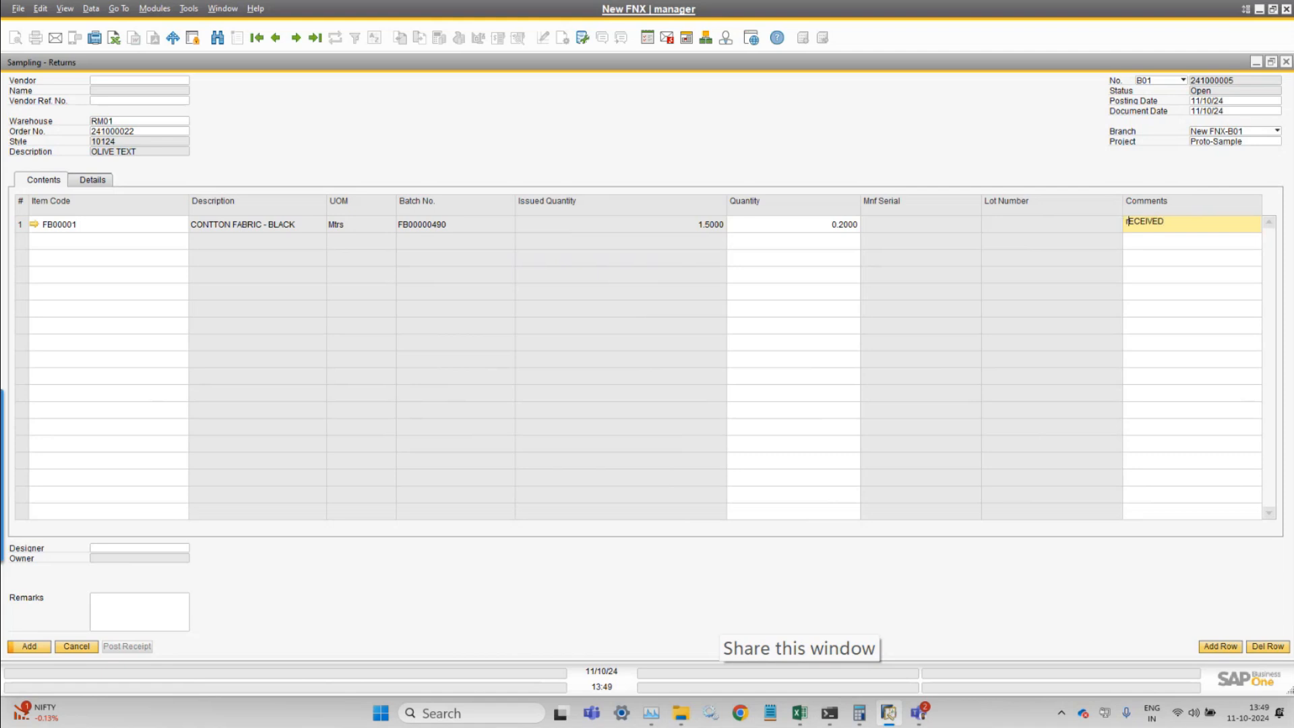
key("Delete")
type("R")
left_click(1200, 220)
Add the sampling return with its stock transfer document posted, and display the saved return record
left_click(30, 646)
left_click(496, 374)
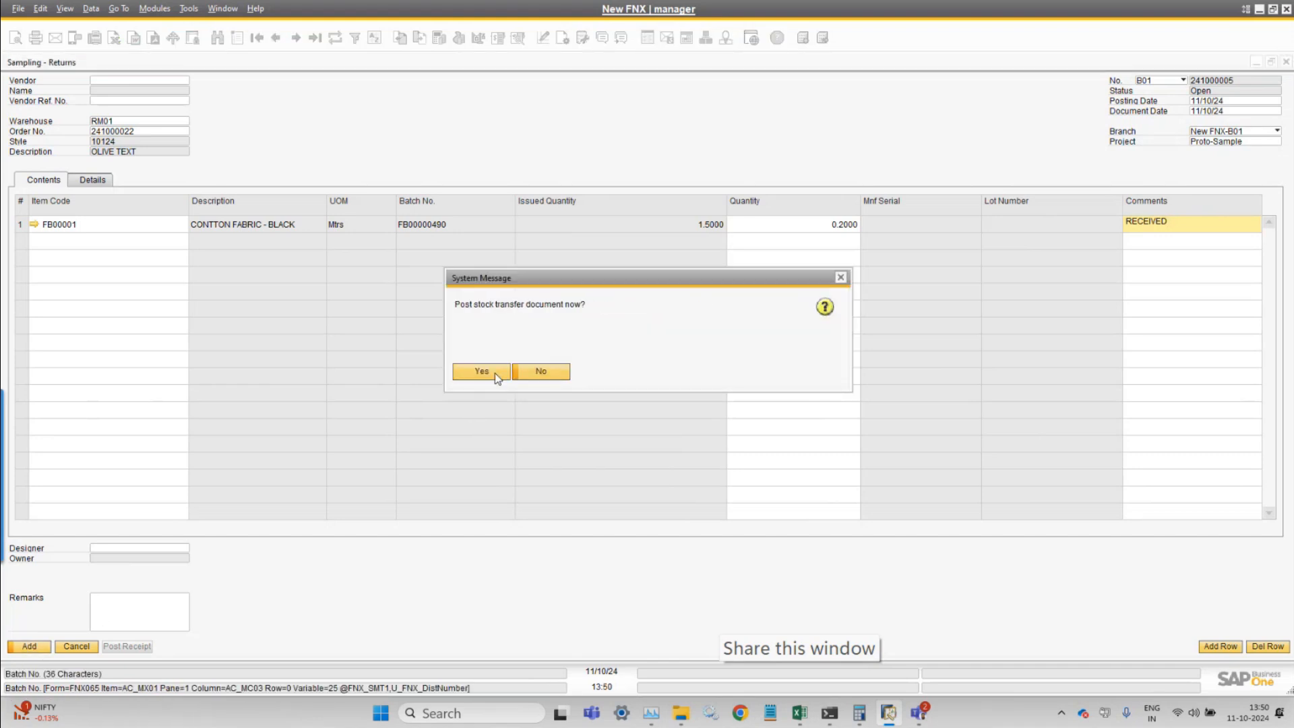
left_click(496, 375)
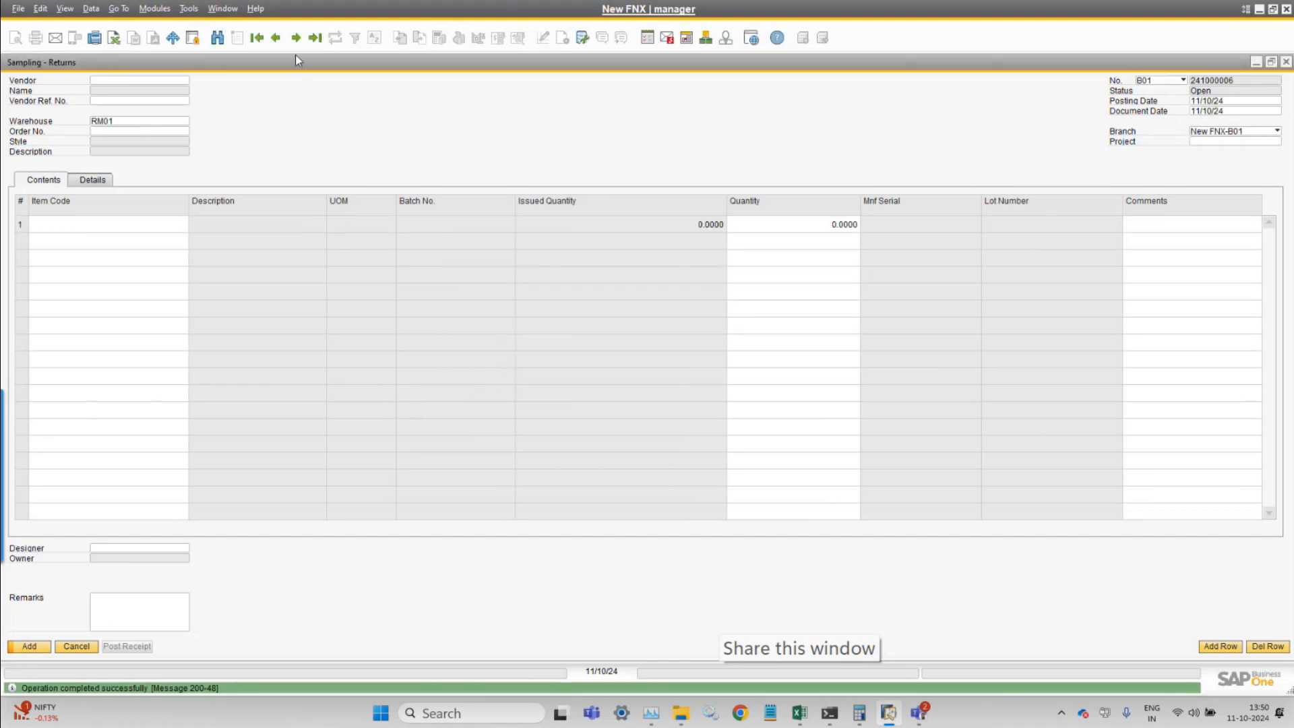
left_click(294, 39)
left_click(487, 370)
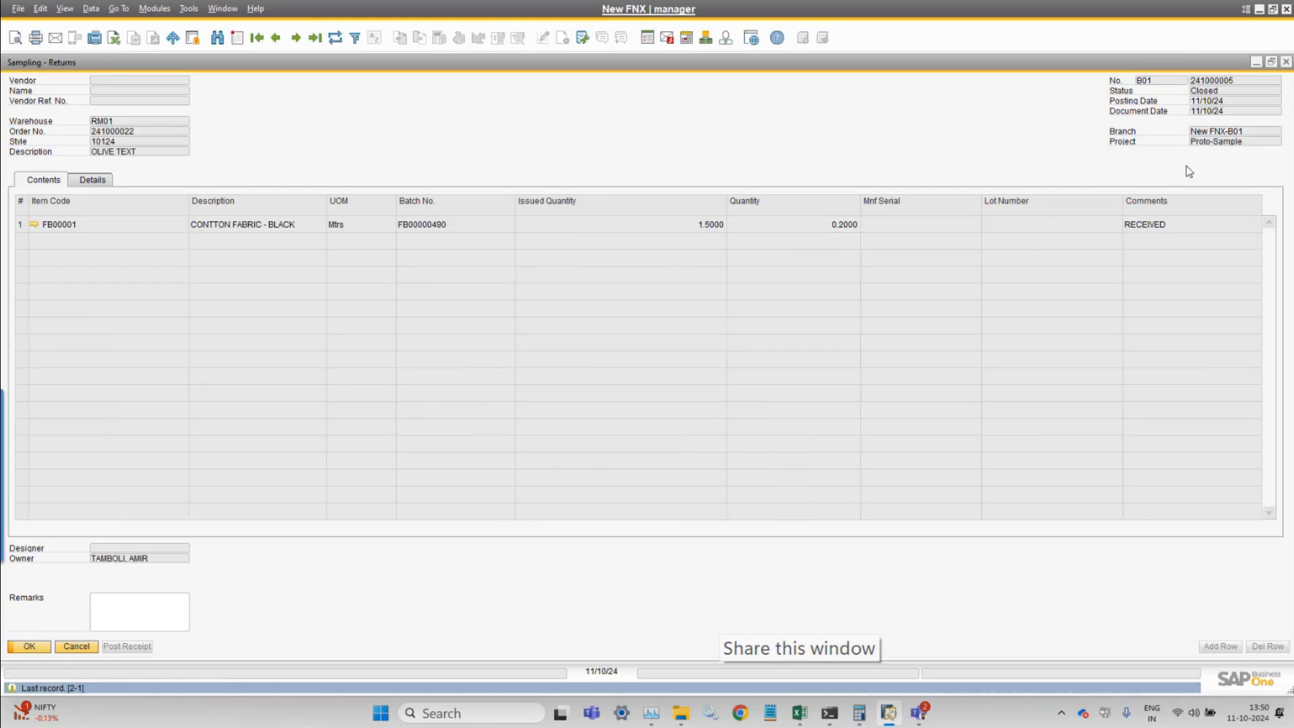
left_click(275, 38)
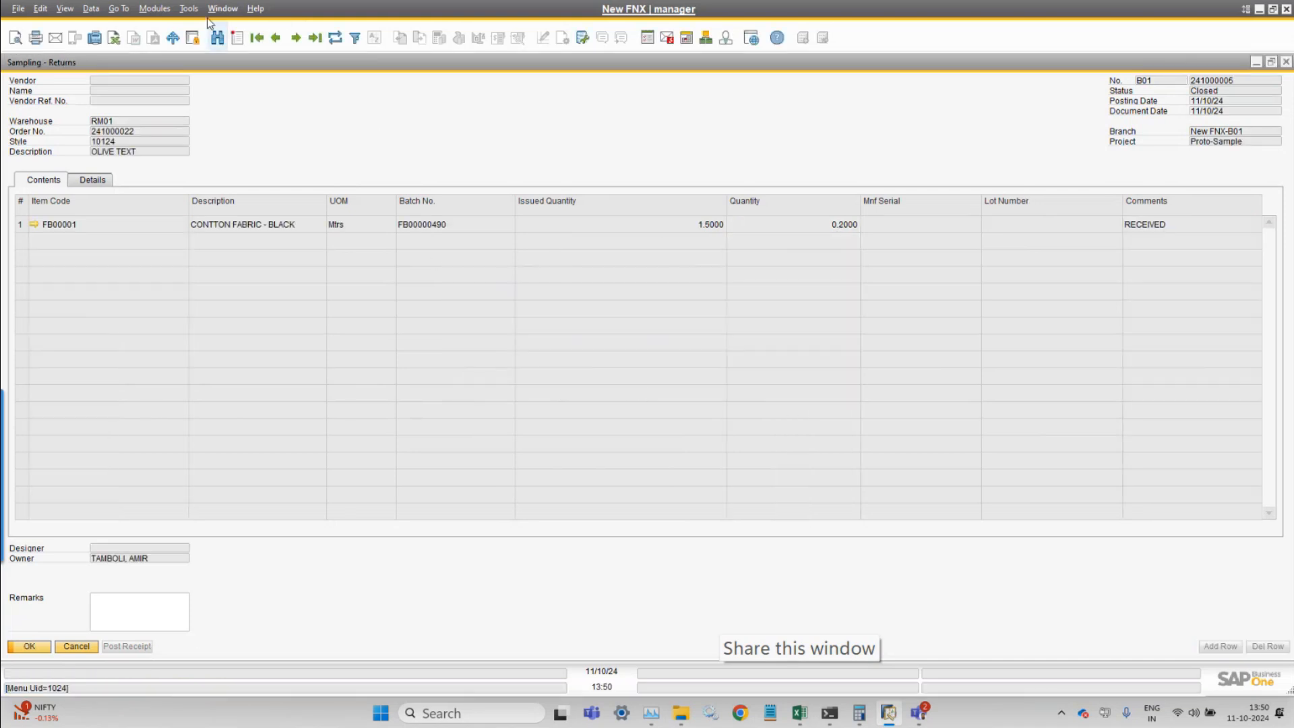
Check the latest goods receipt posted from the sampling return, then close the receipt and the return
left_click(163, 12)
mouse_move(201, 192)
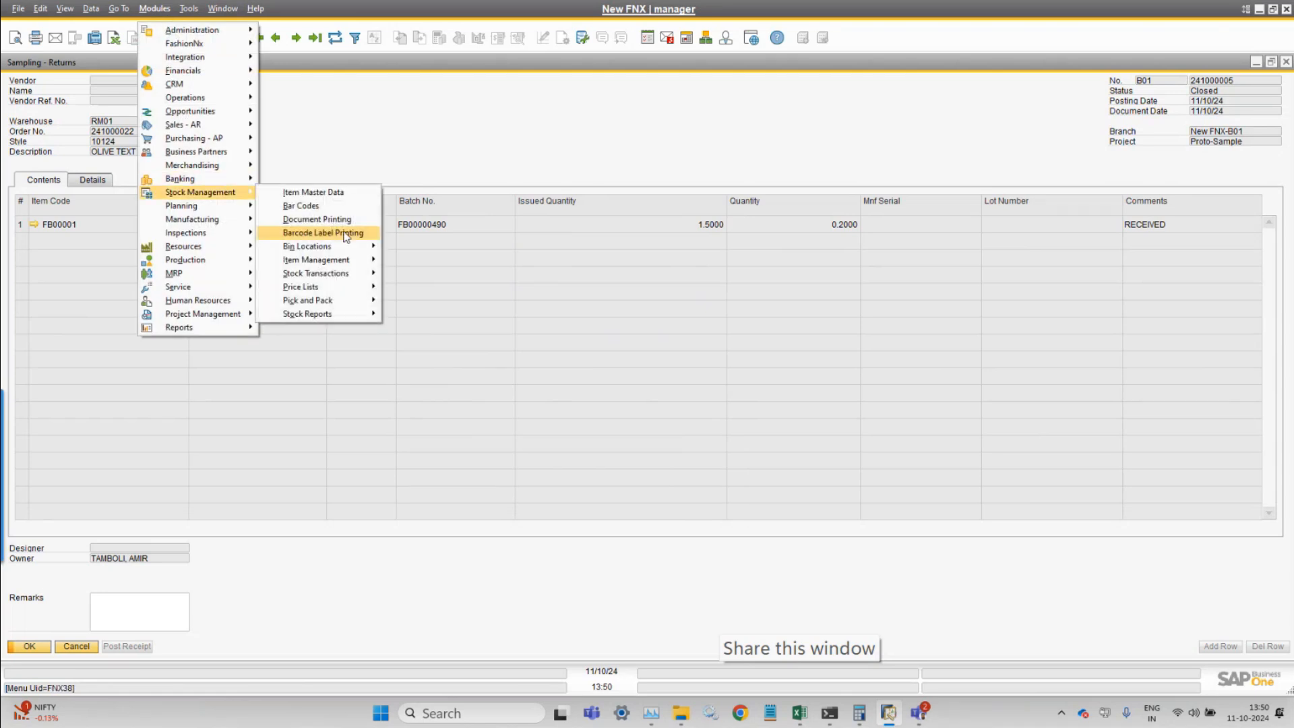
mouse_move(350, 273)
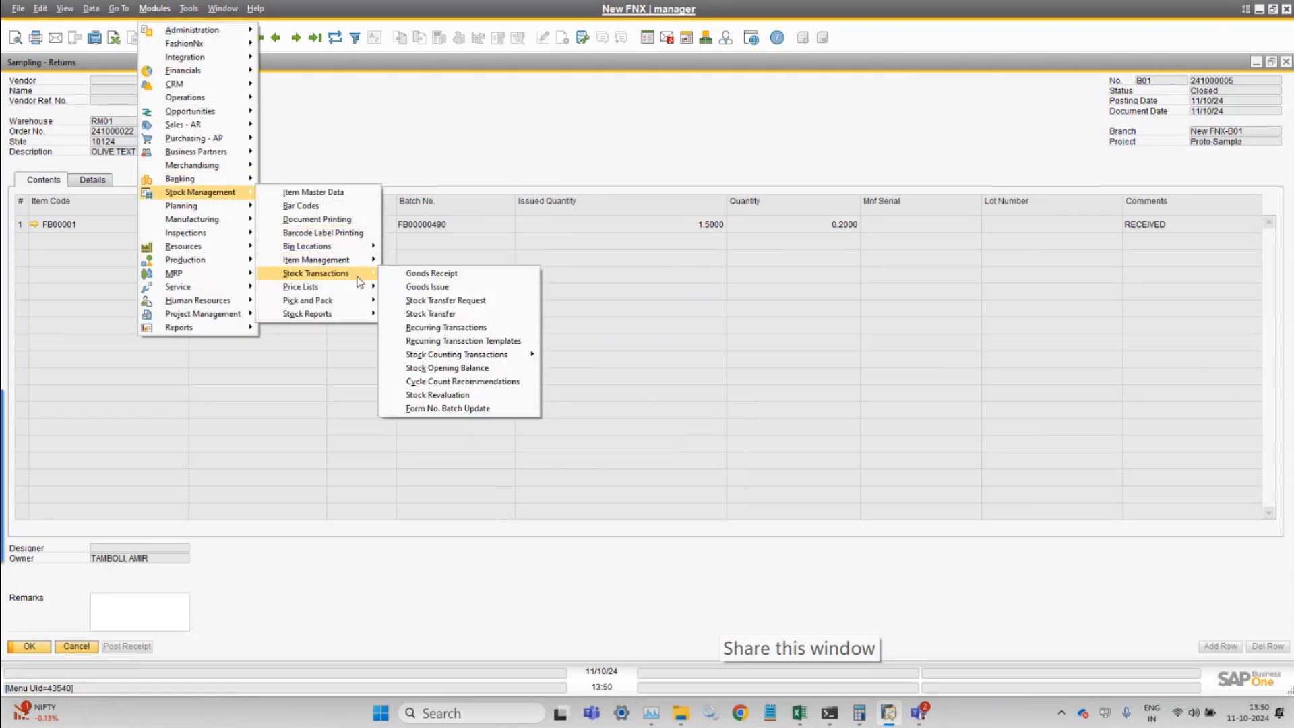
left_click(458, 273)
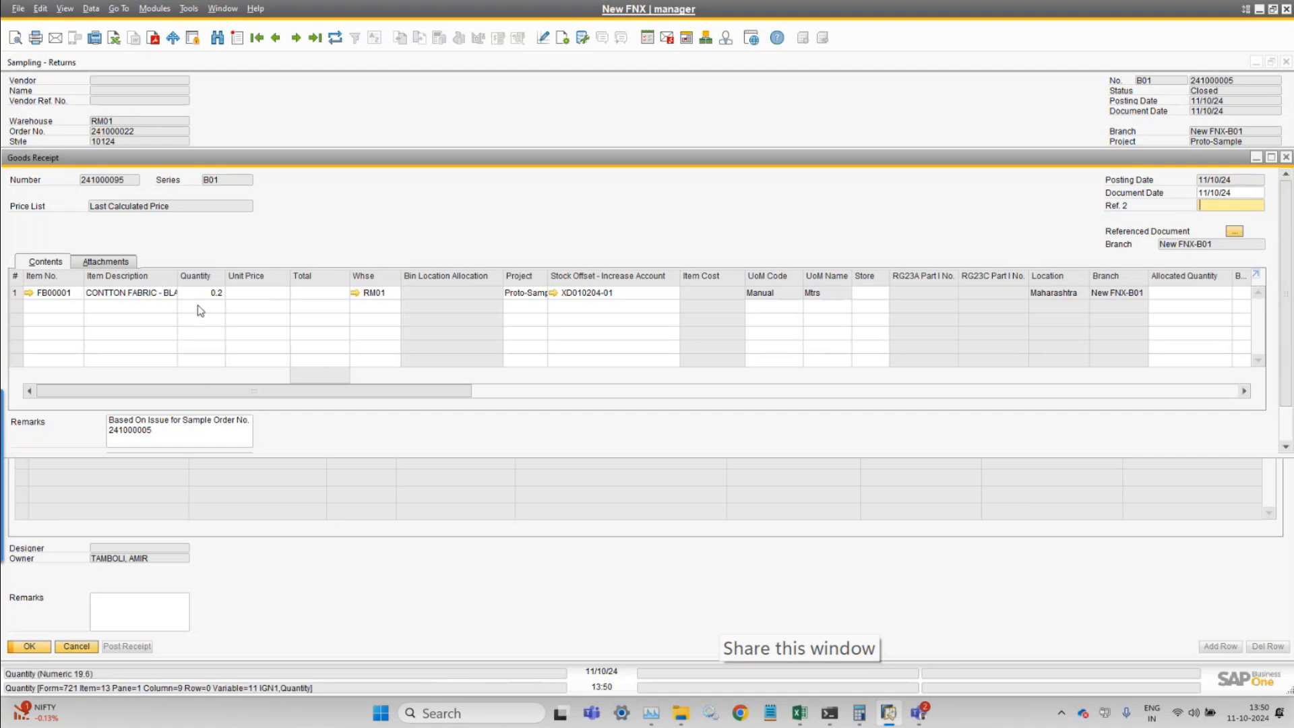
key("Escape")
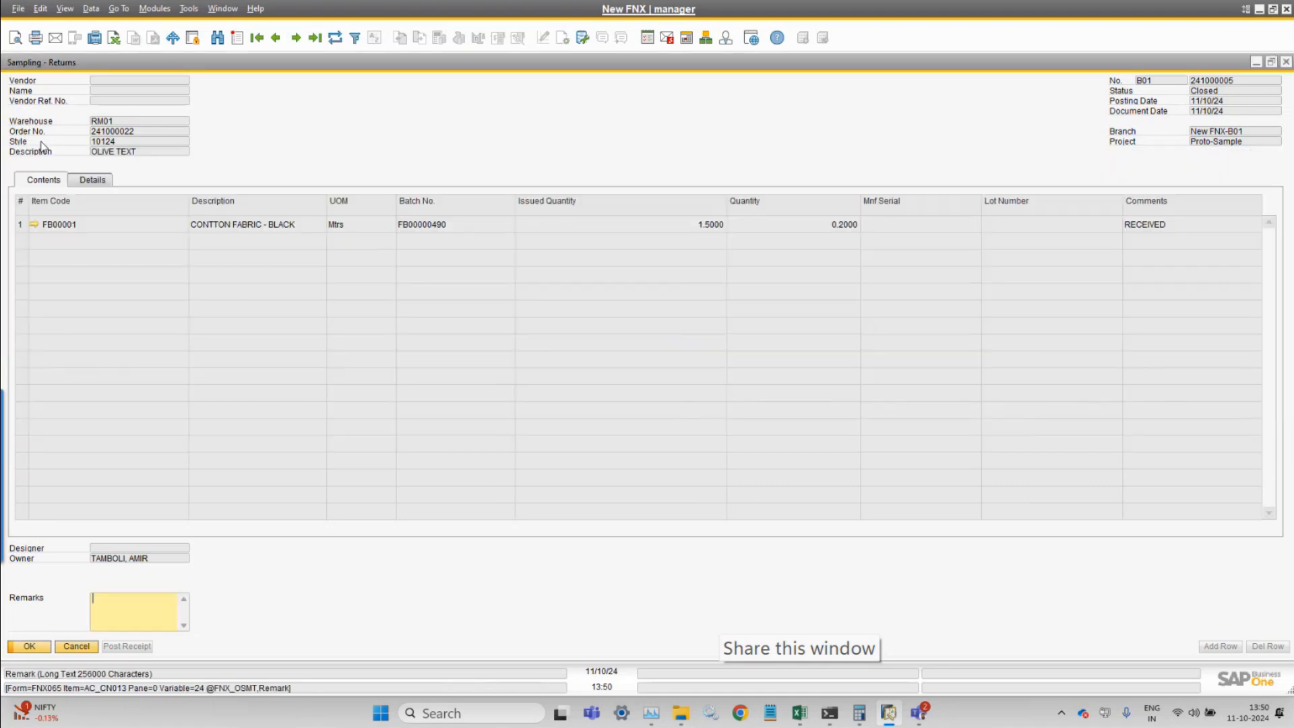
key("Escape")
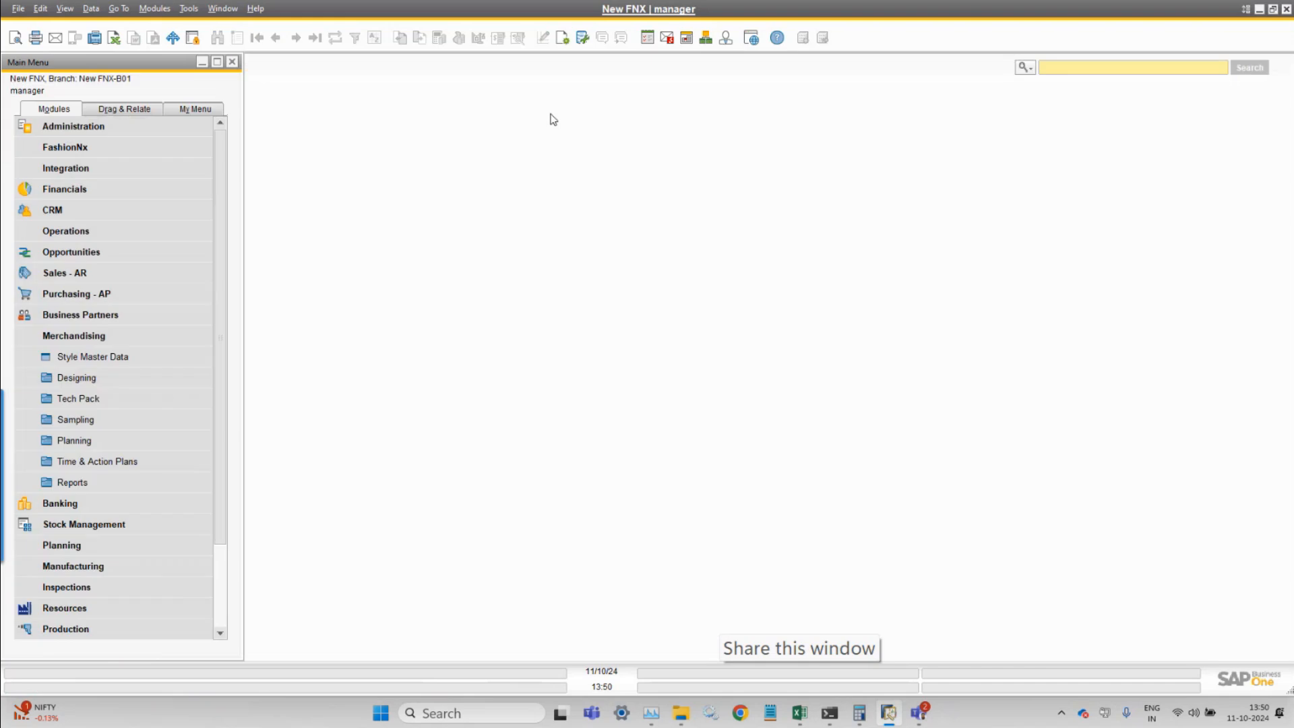
Open a new Receipt from Sample Order document among the Merchandising sampling transactions
left_click(154, 8)
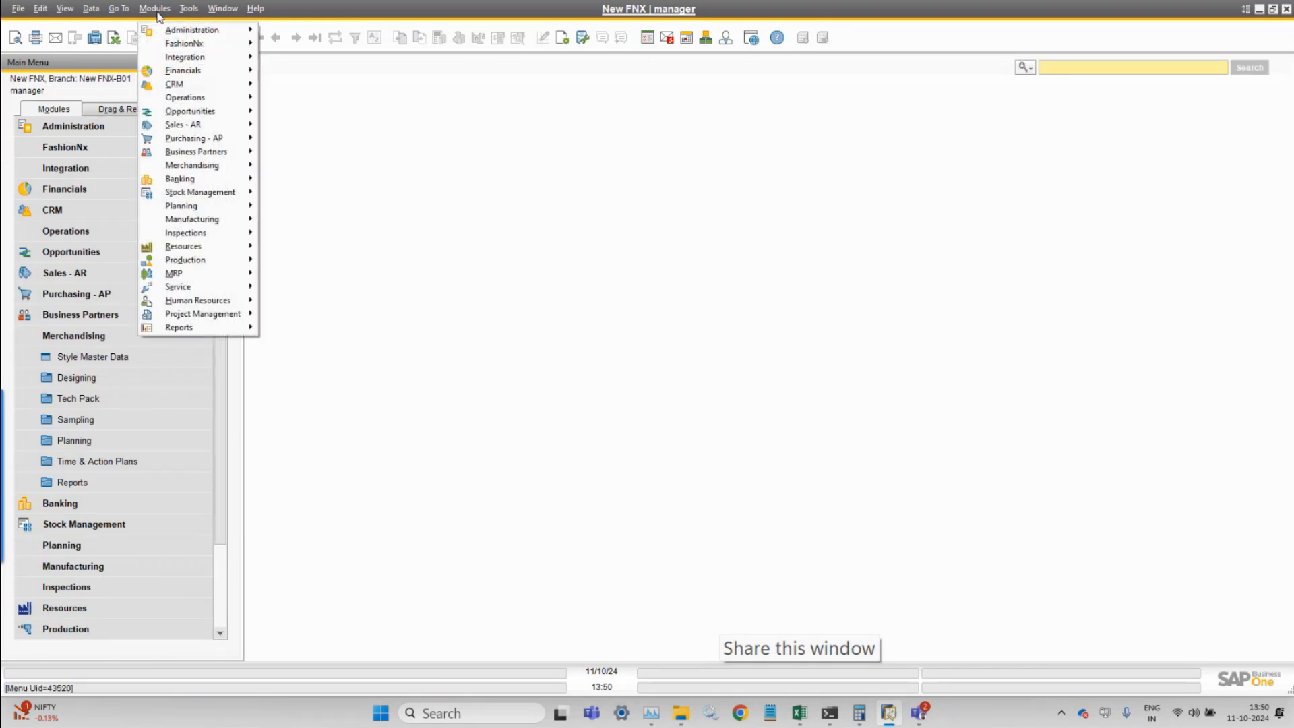
mouse_move(202, 165)
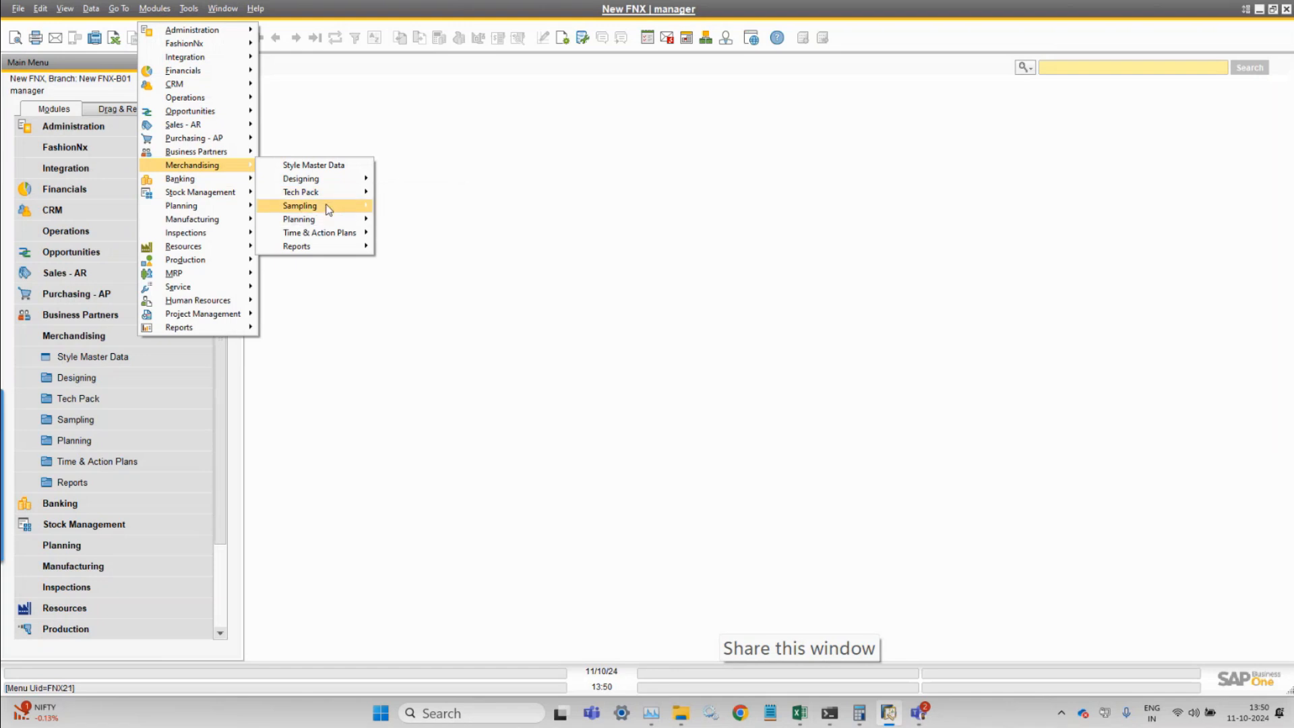
mouse_move(329, 209)
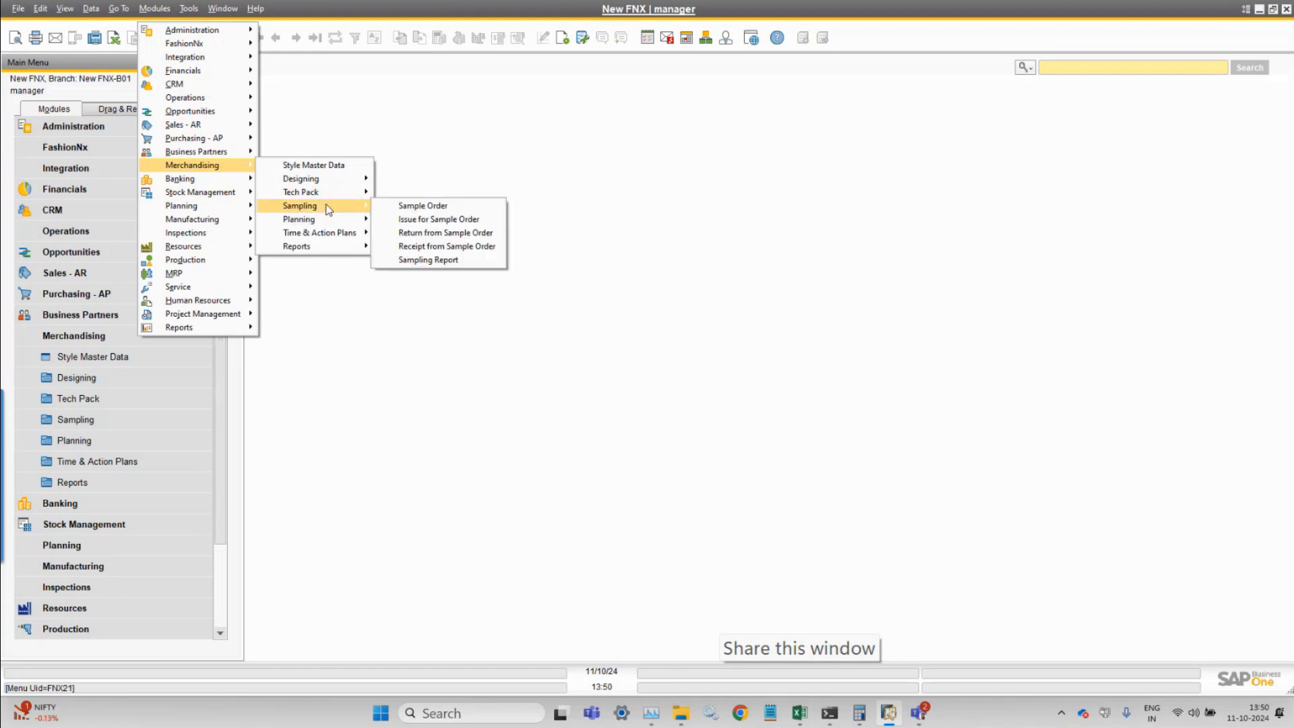
left_click(465, 247)
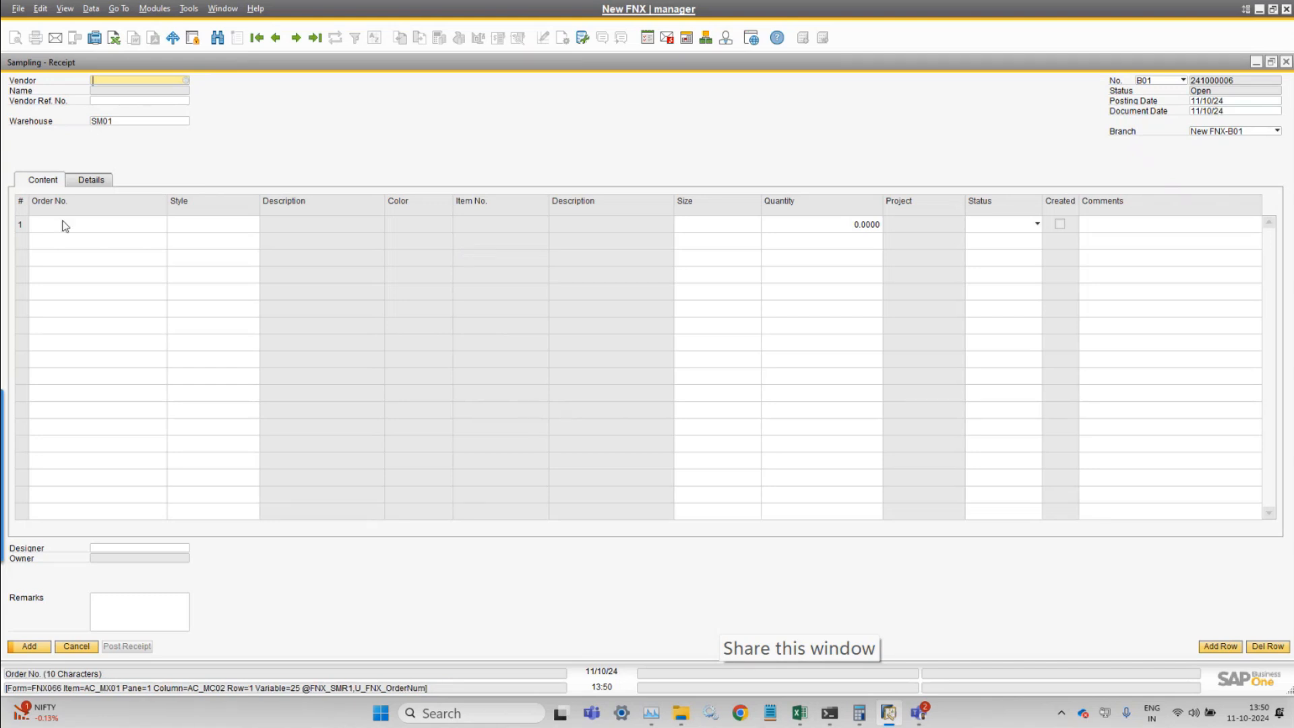
Check the receipt's warehouse against the default sampling warehouse in the FnxBranchConfiguration form, then close the form
left_click(127, 120)
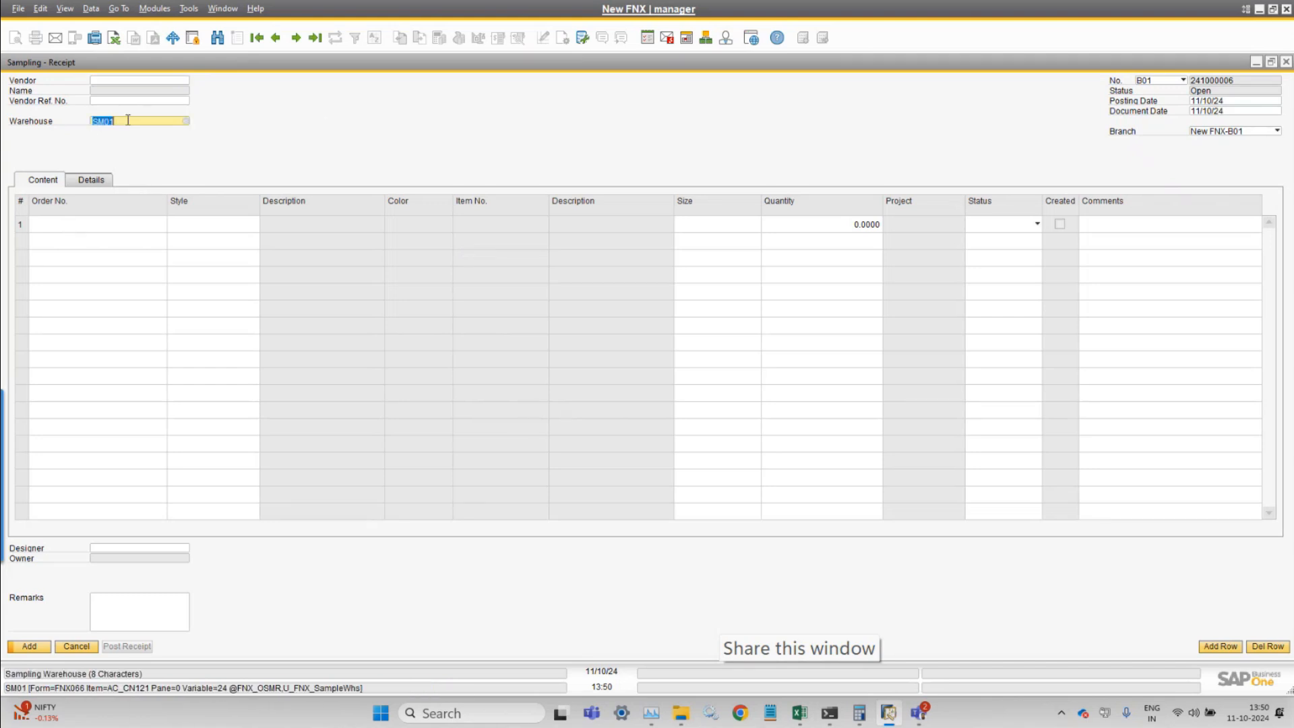
left_click(189, 8)
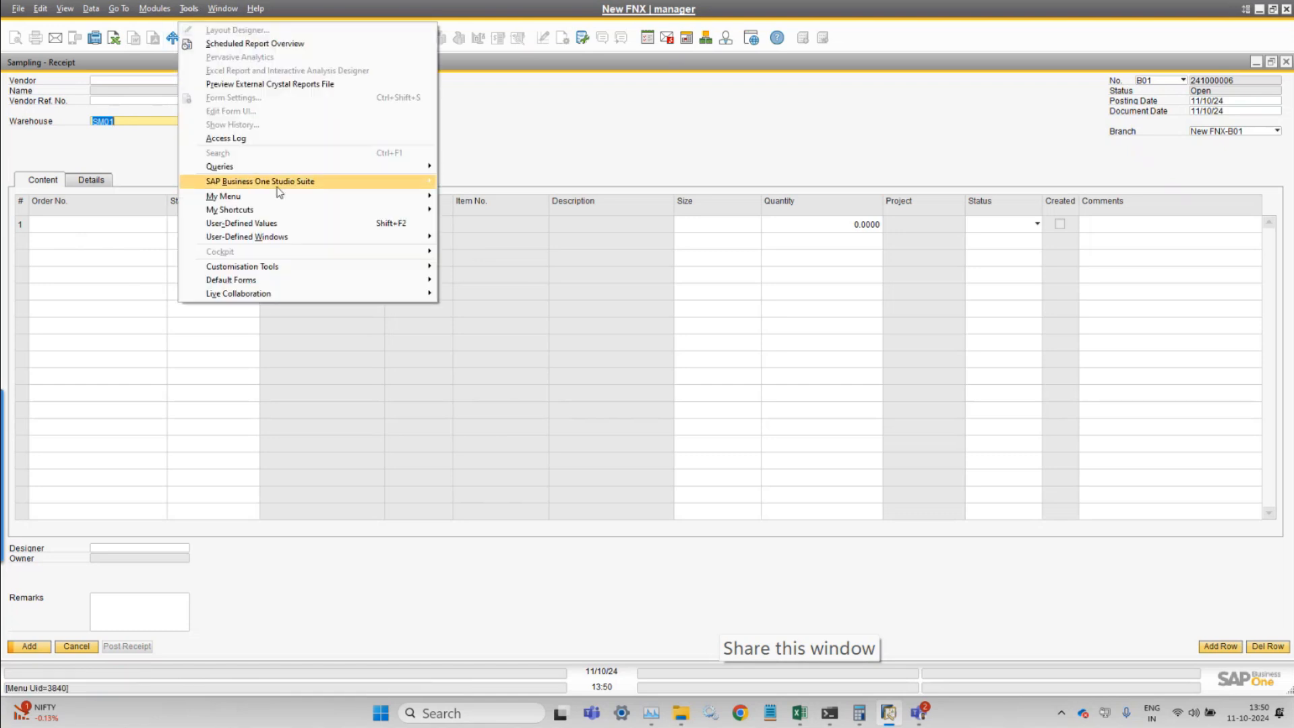
mouse_move(280, 281)
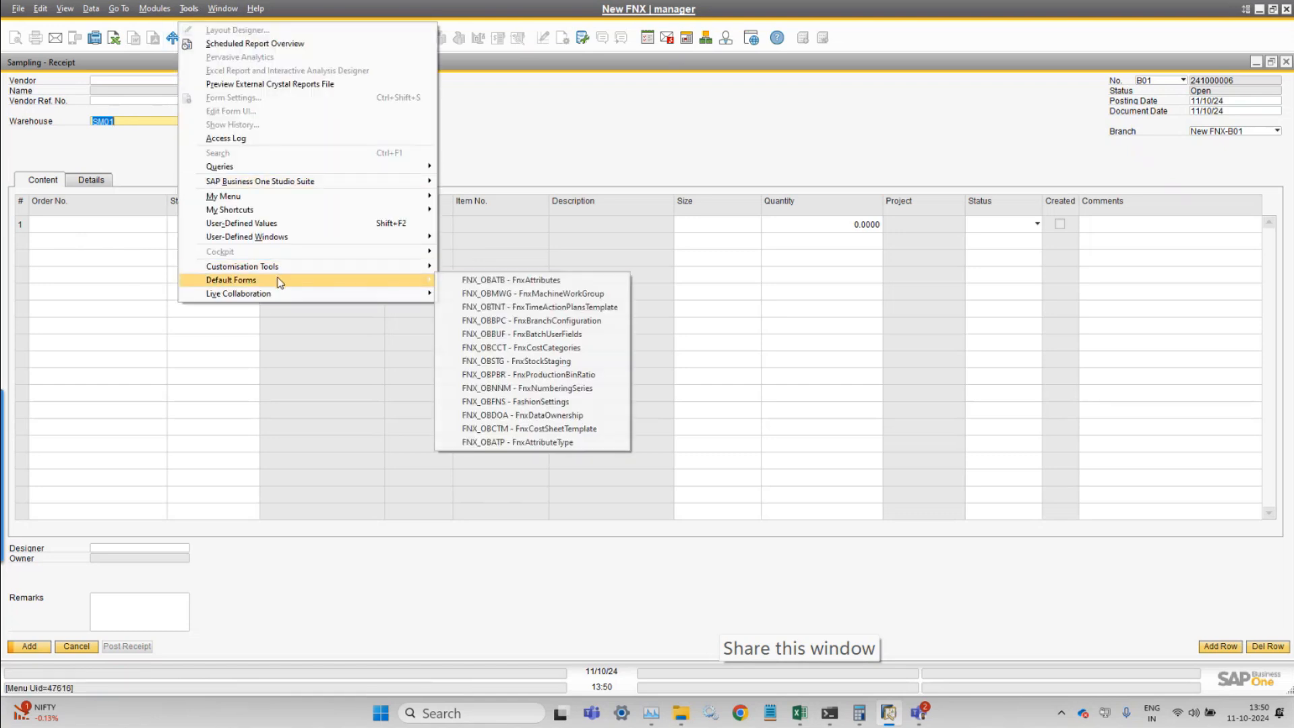
left_click(596, 320)
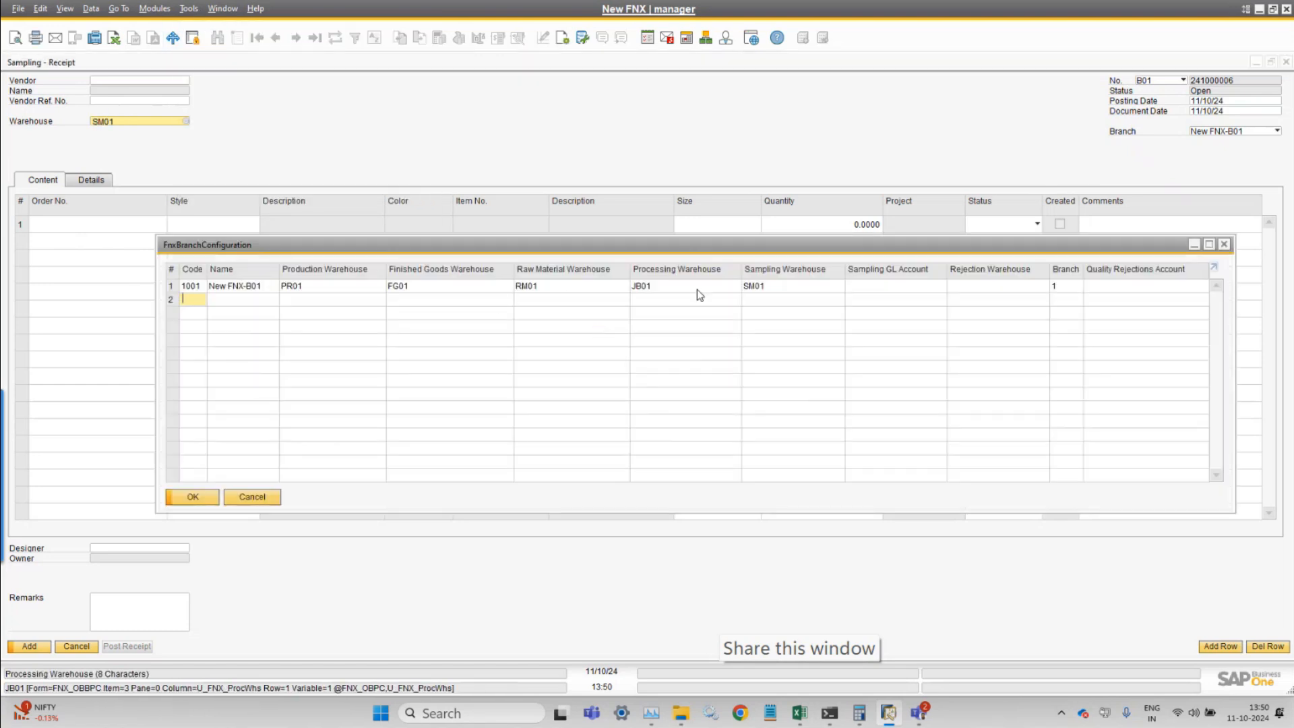
left_click(816, 286)
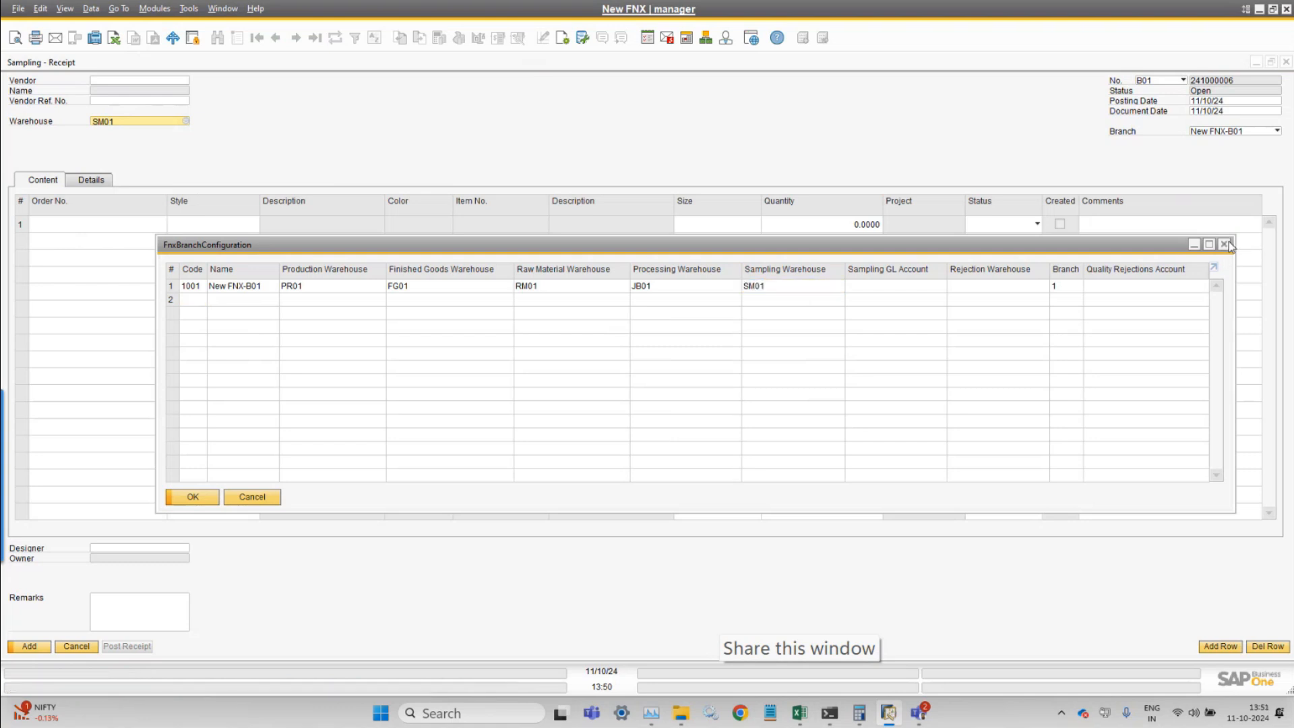
left_click(1224, 244)
Select the OLIVE TEXT sample order with assigned code 10124 on the first line of the receipt
left_click(103, 233)
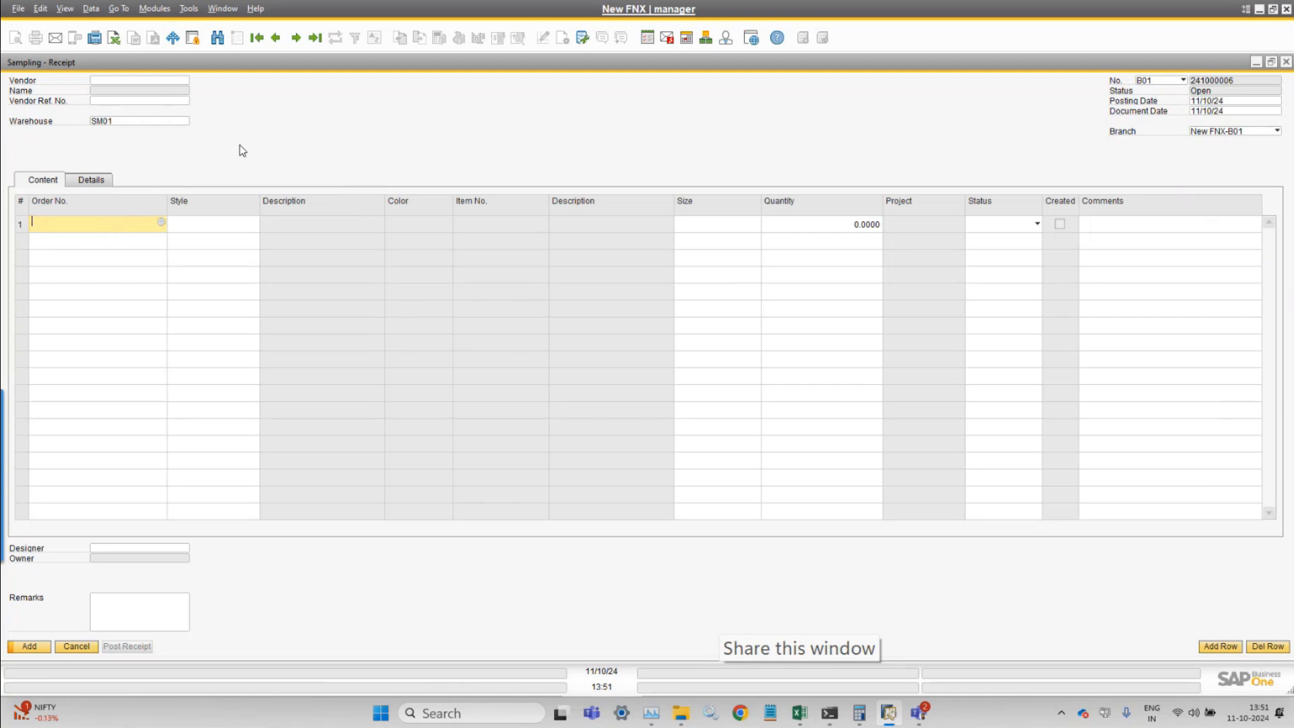
key("Tab")
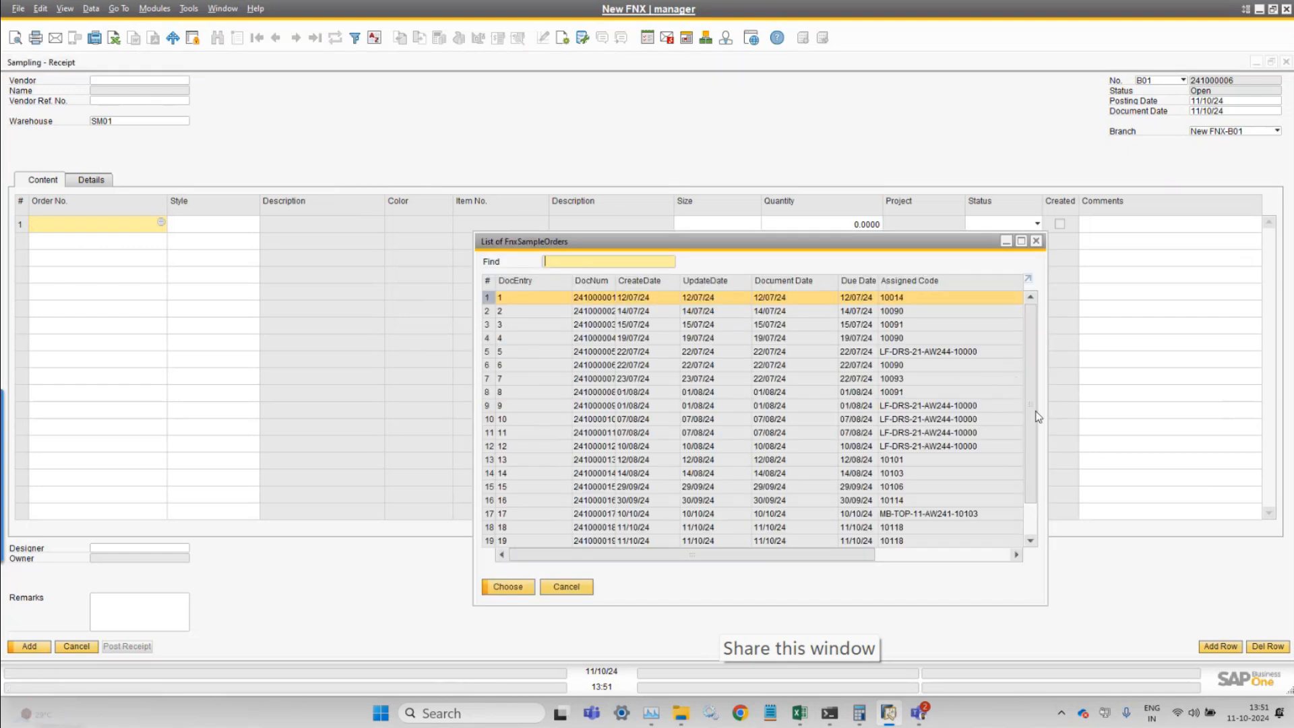
scroll(1031, 428, "down", 1)
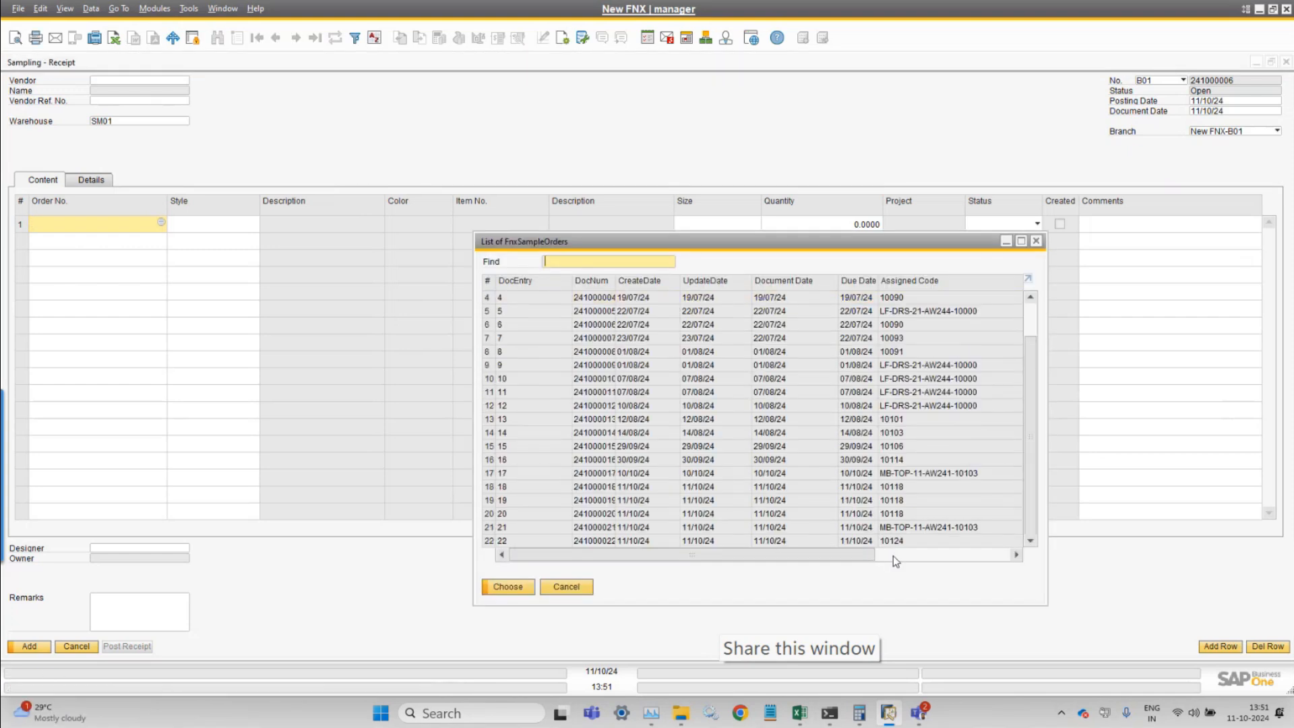
double_click(536, 543)
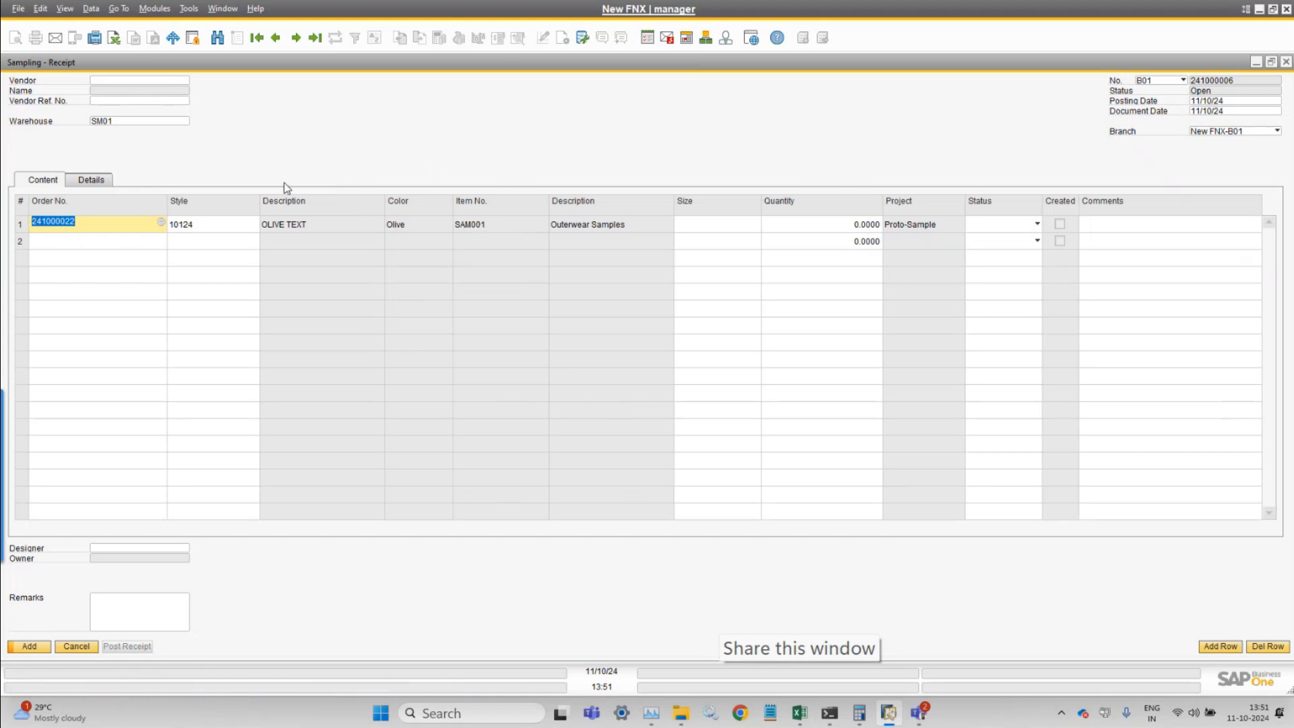
Copy style code 10124 from the receipt line and try to open Style Master Data
right_click(201, 229)
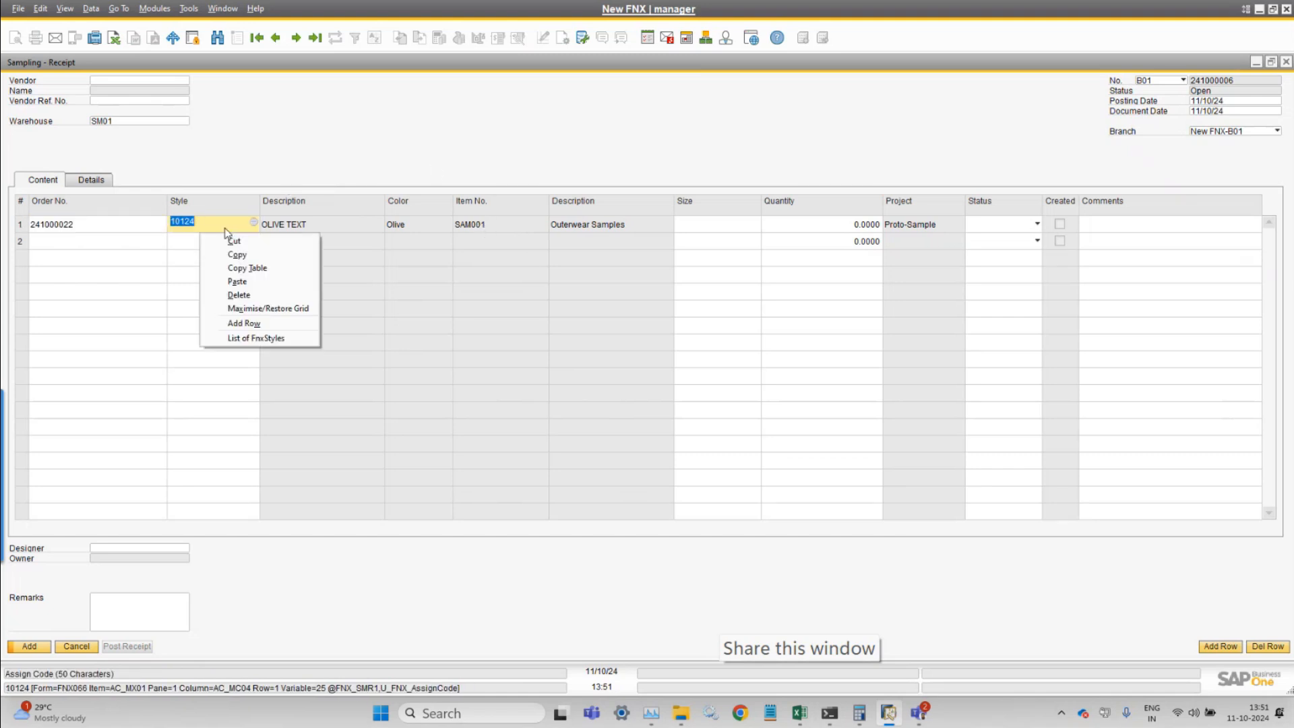
left_click(225, 265)
left_click(157, 10)
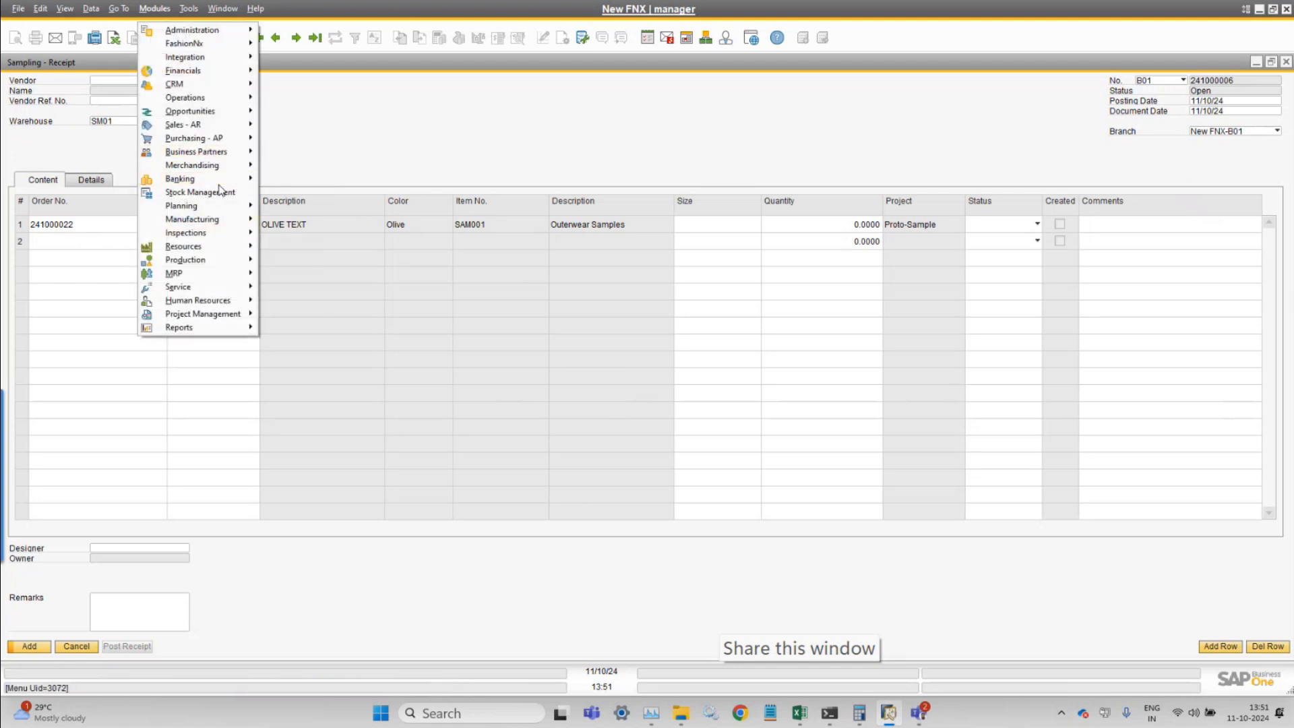
mouse_move(234, 12)
mouse_move(155, 9)
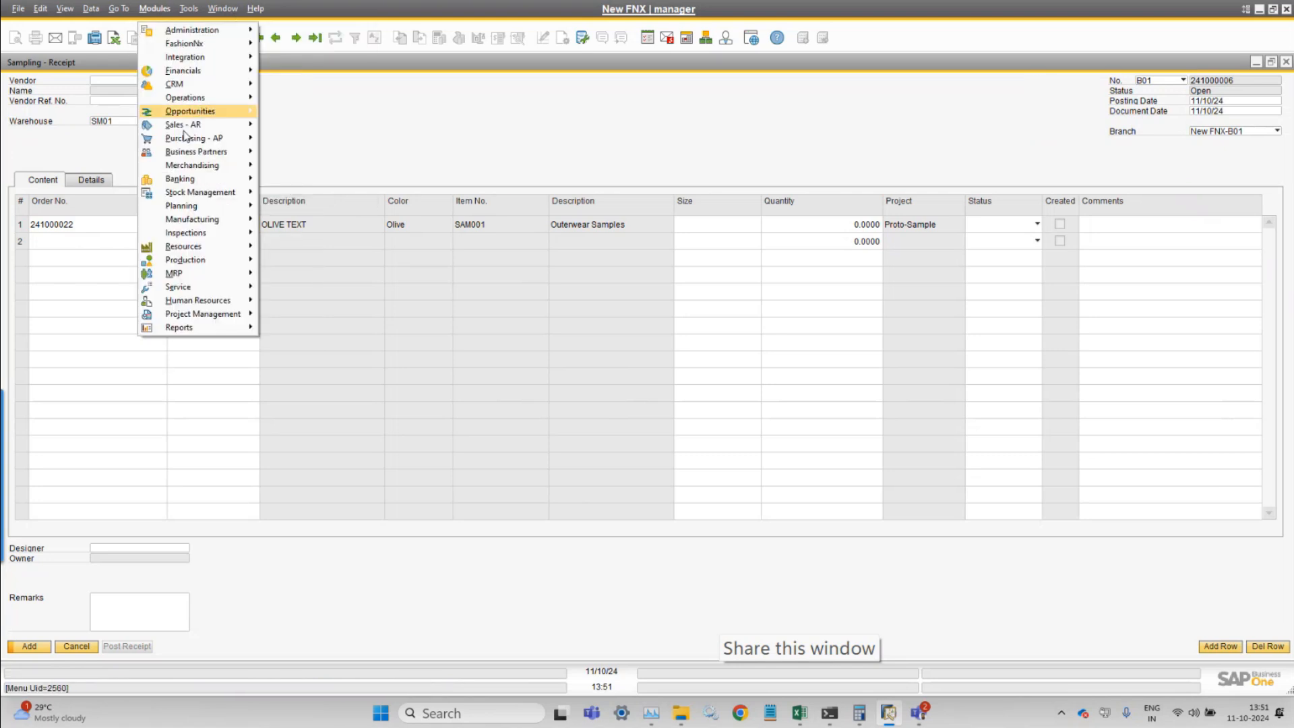
left_click(307, 168)
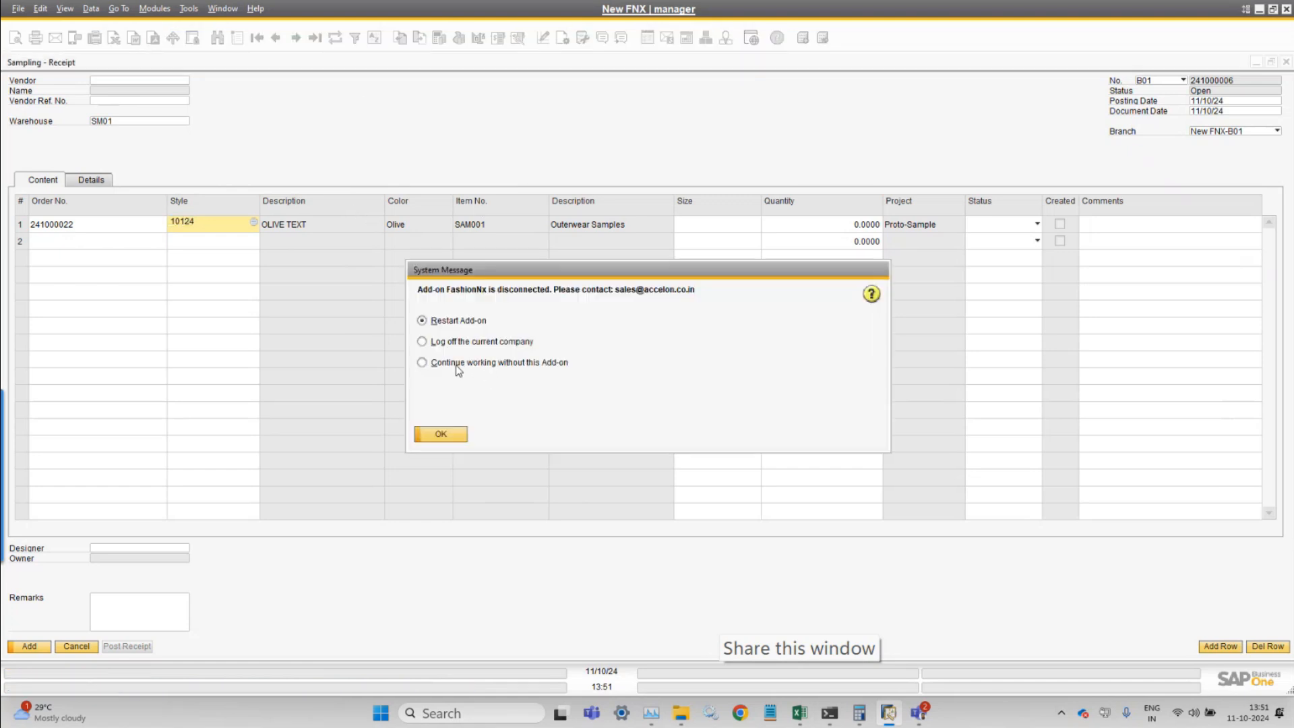
Restart the FashionNx add-on, and discard the open receipt in favour of a new Receipt from Sample Order
left_click(447, 436)
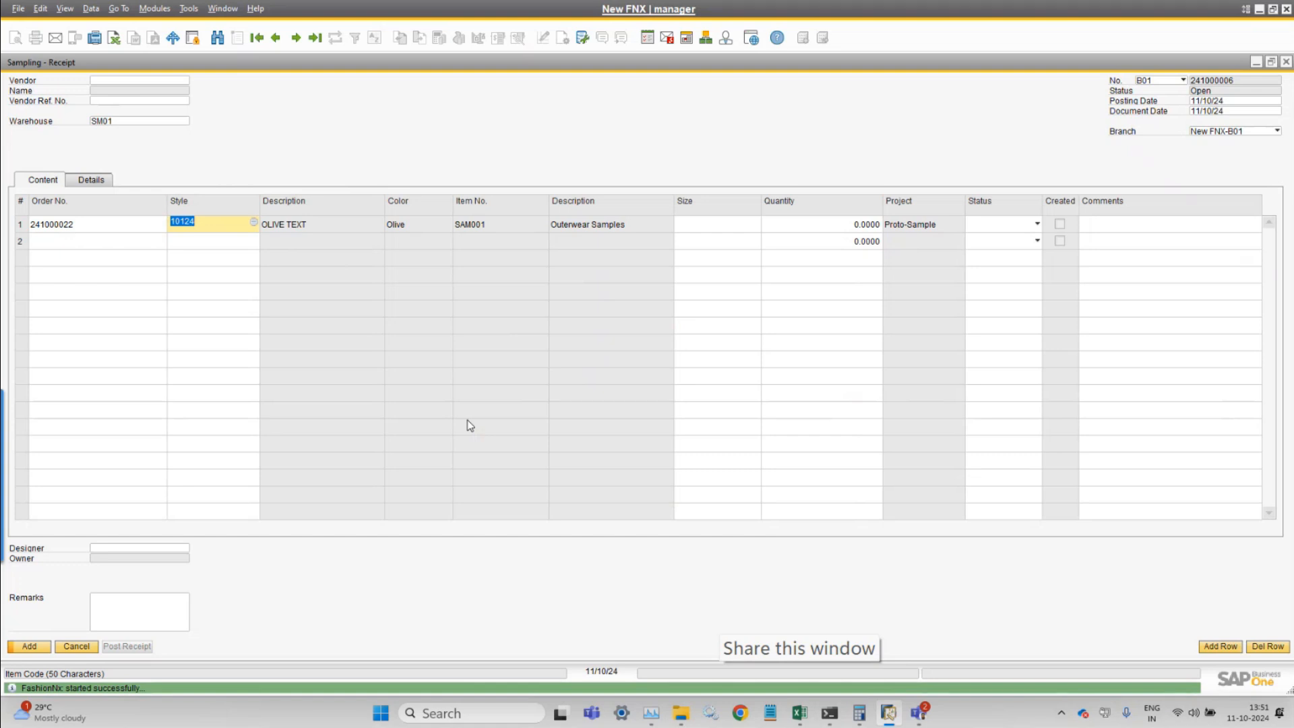
left_click(76, 645)
left_click(154, 8)
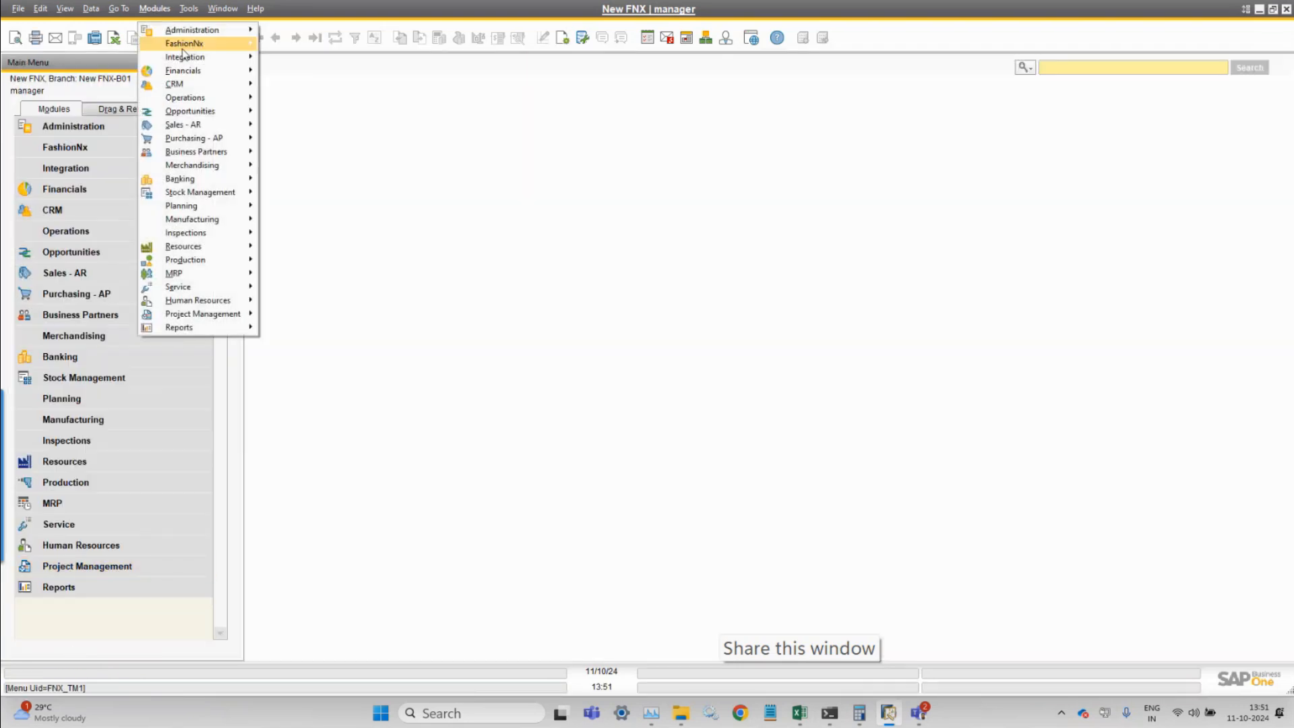
mouse_move(228, 169)
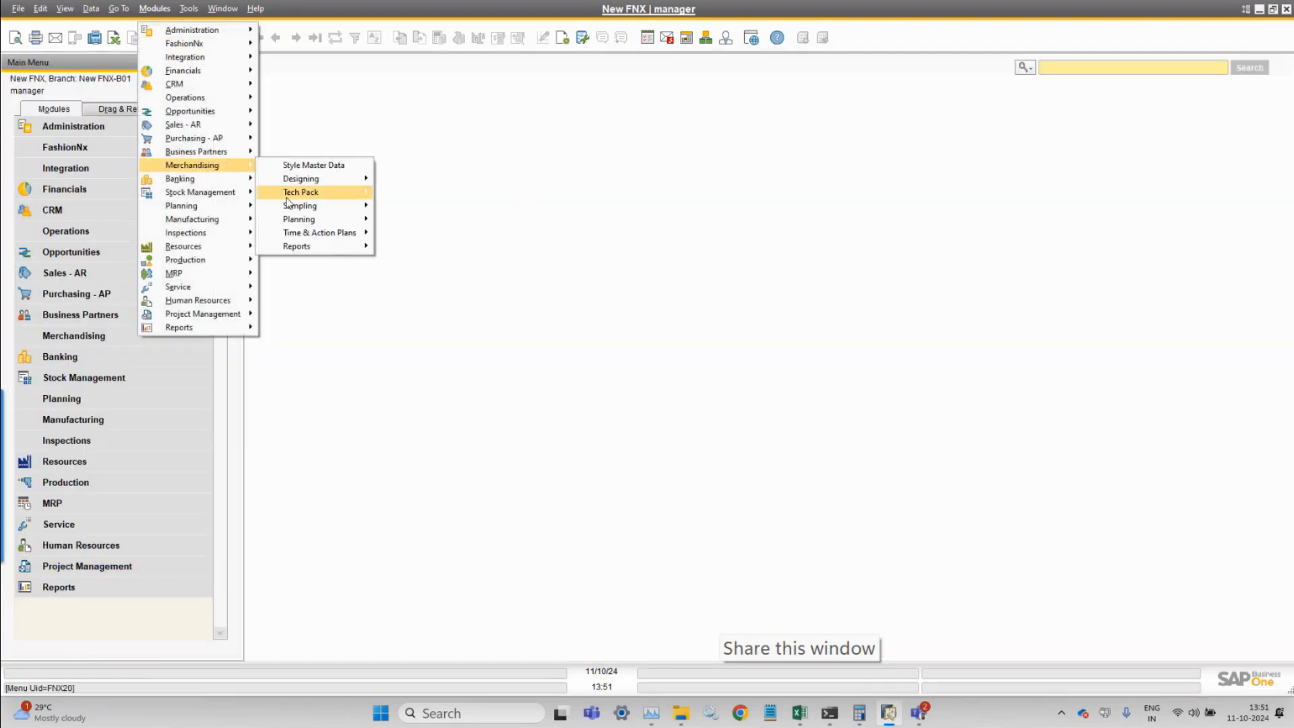
mouse_move(342, 206)
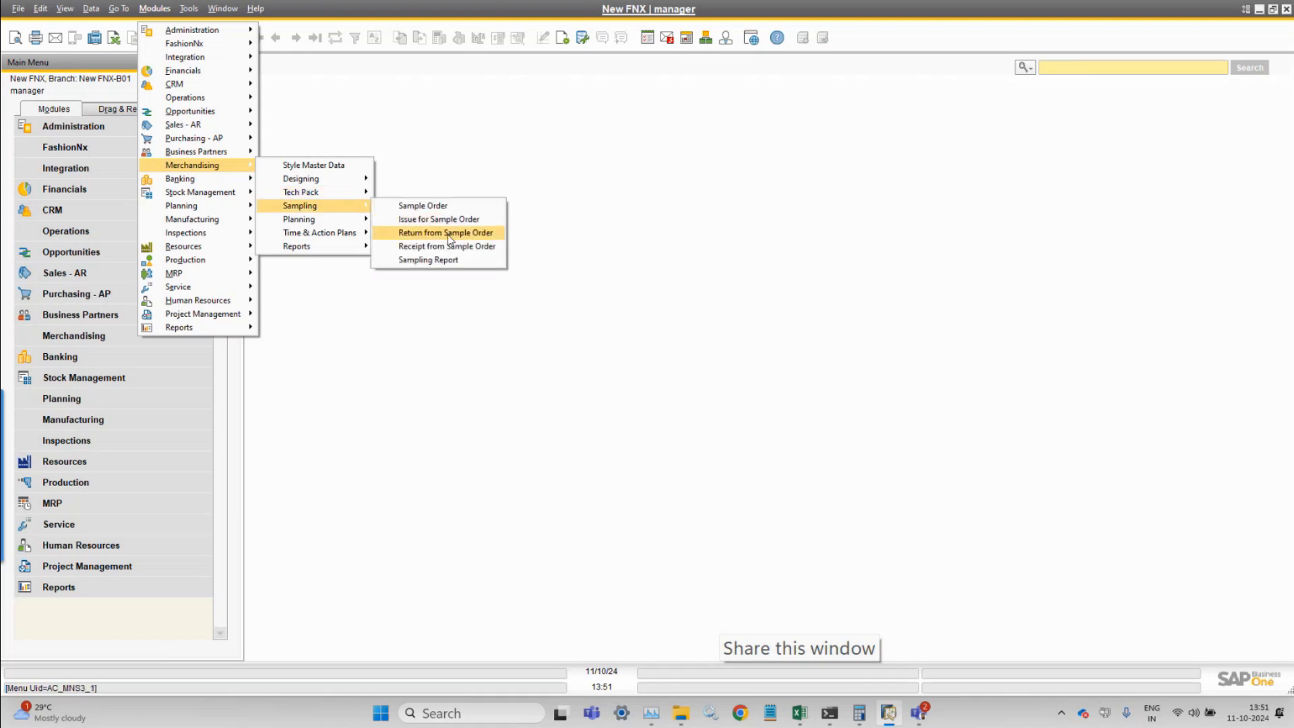
left_click(467, 247)
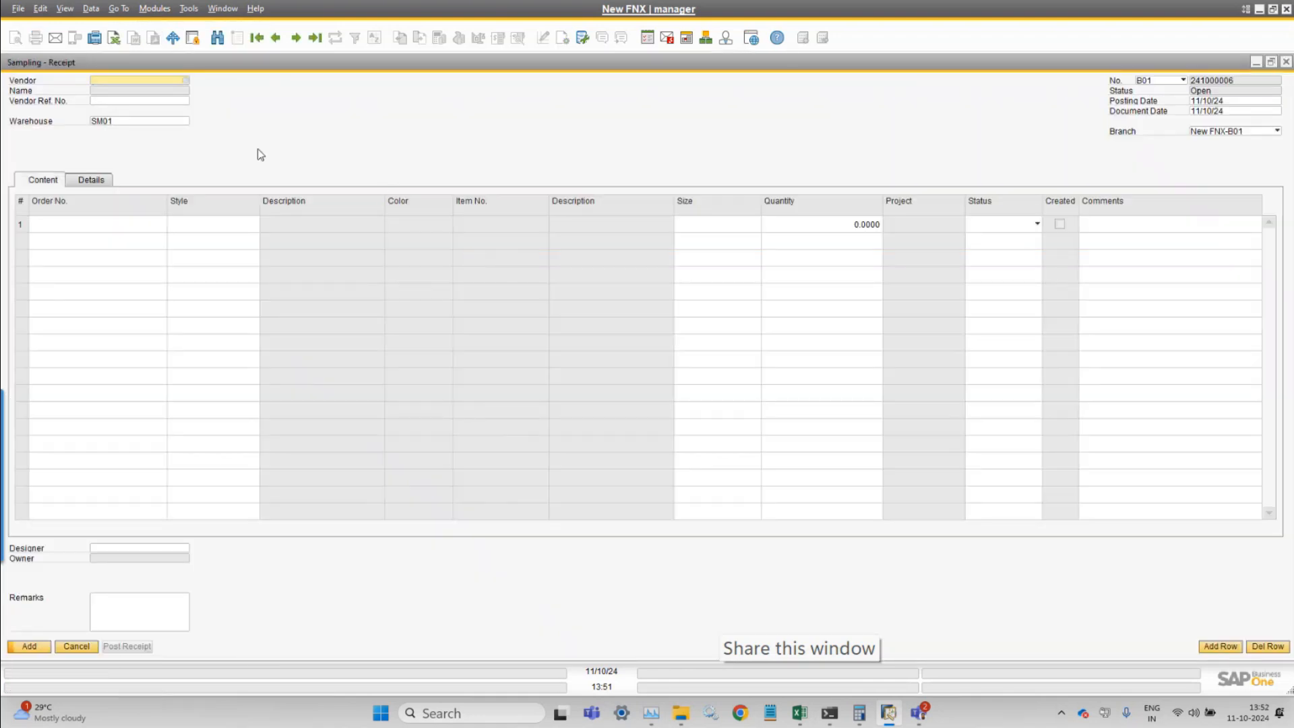
Fill the first receipt line with the sample order for style 10124 OLIVE TEXT and select size 32
left_click(115, 220)
key("Tab")
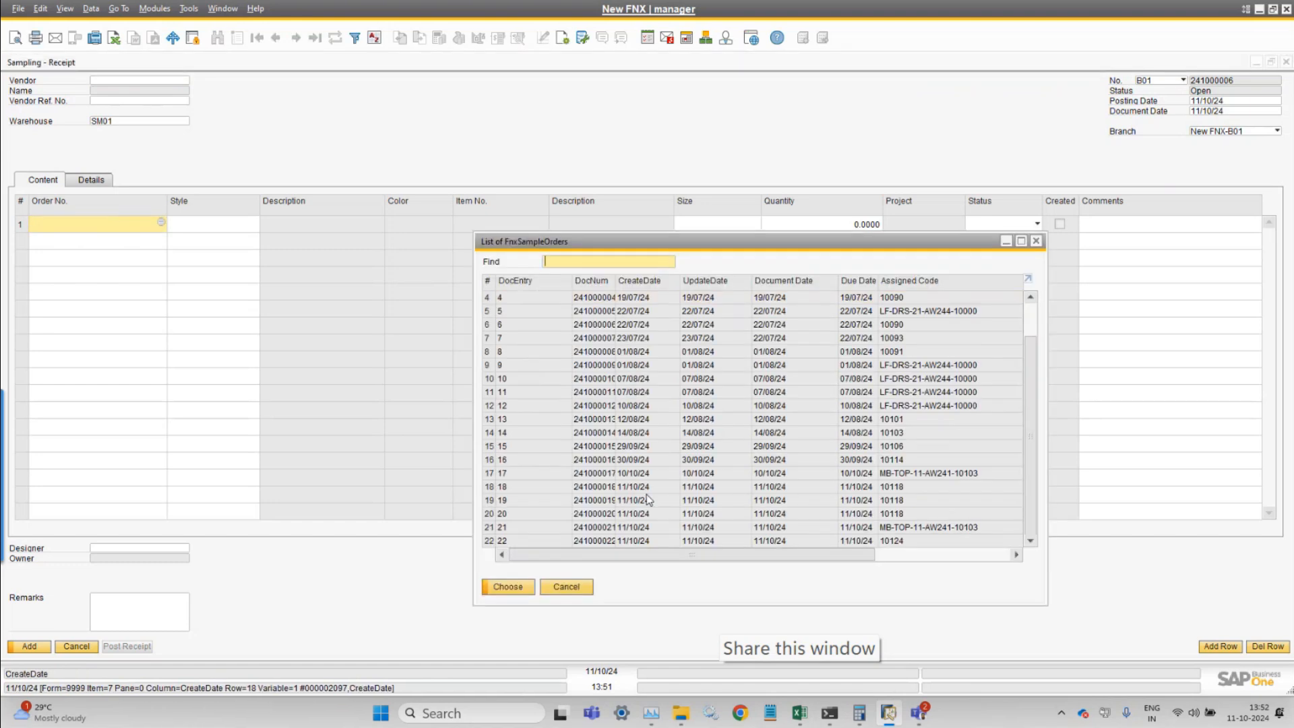
double_click(541, 540)
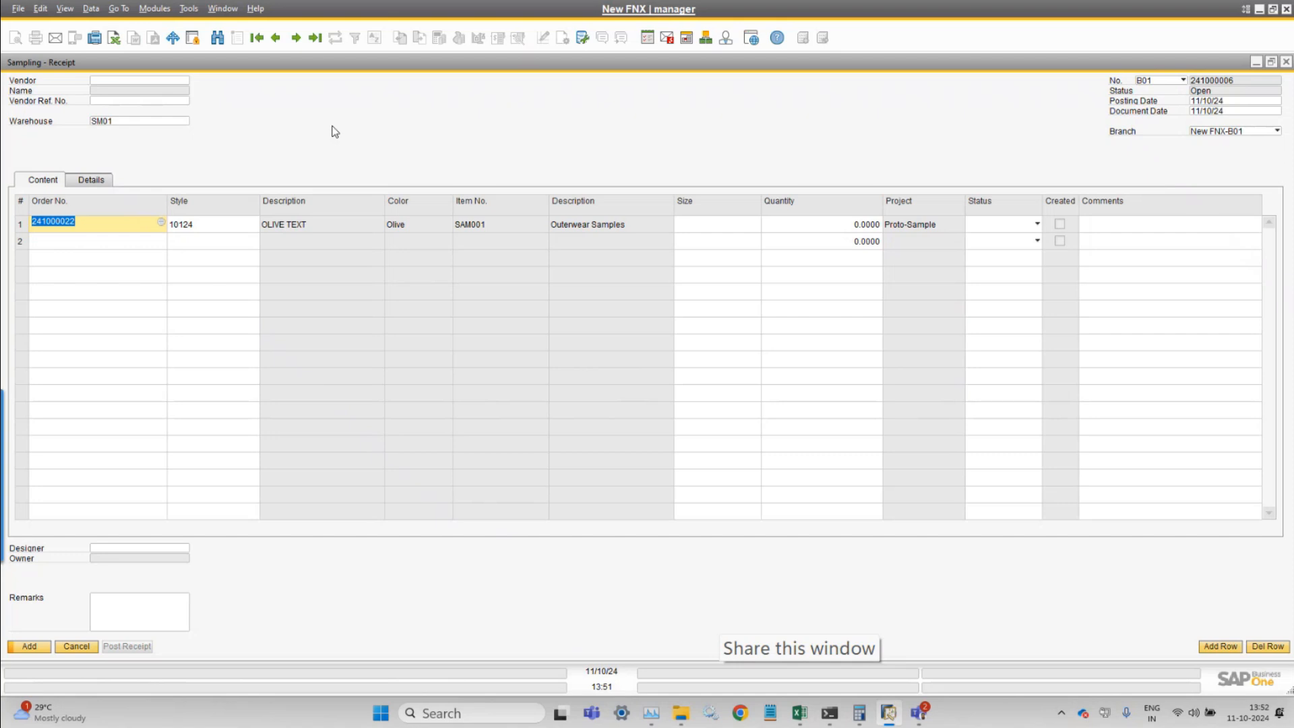
left_click(729, 228)
key("Tab")
left_click(692, 330)
double_click(715, 325)
Set the OLIVE TEXT receipt line's quantity to 1 and its status to Accepted
left_click(820, 224)
type("1")
key("Tab")
left_click(1007, 228)
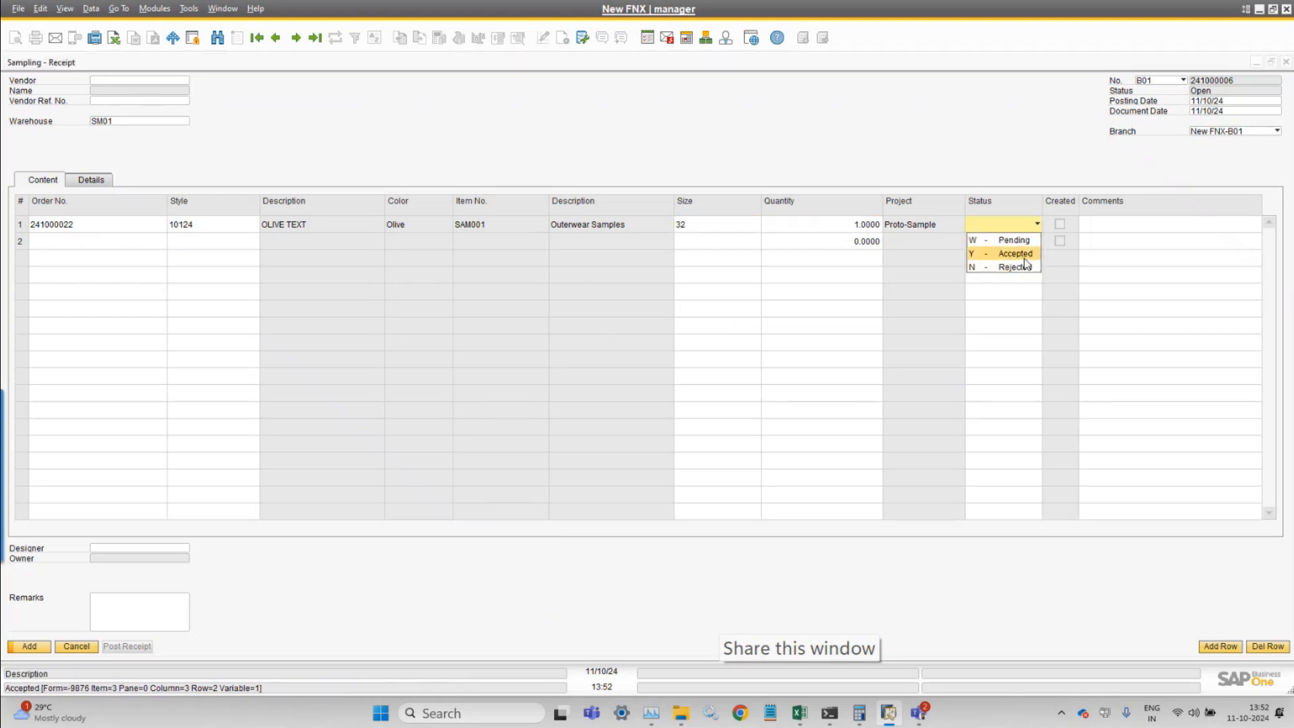
left_click(1024, 256)
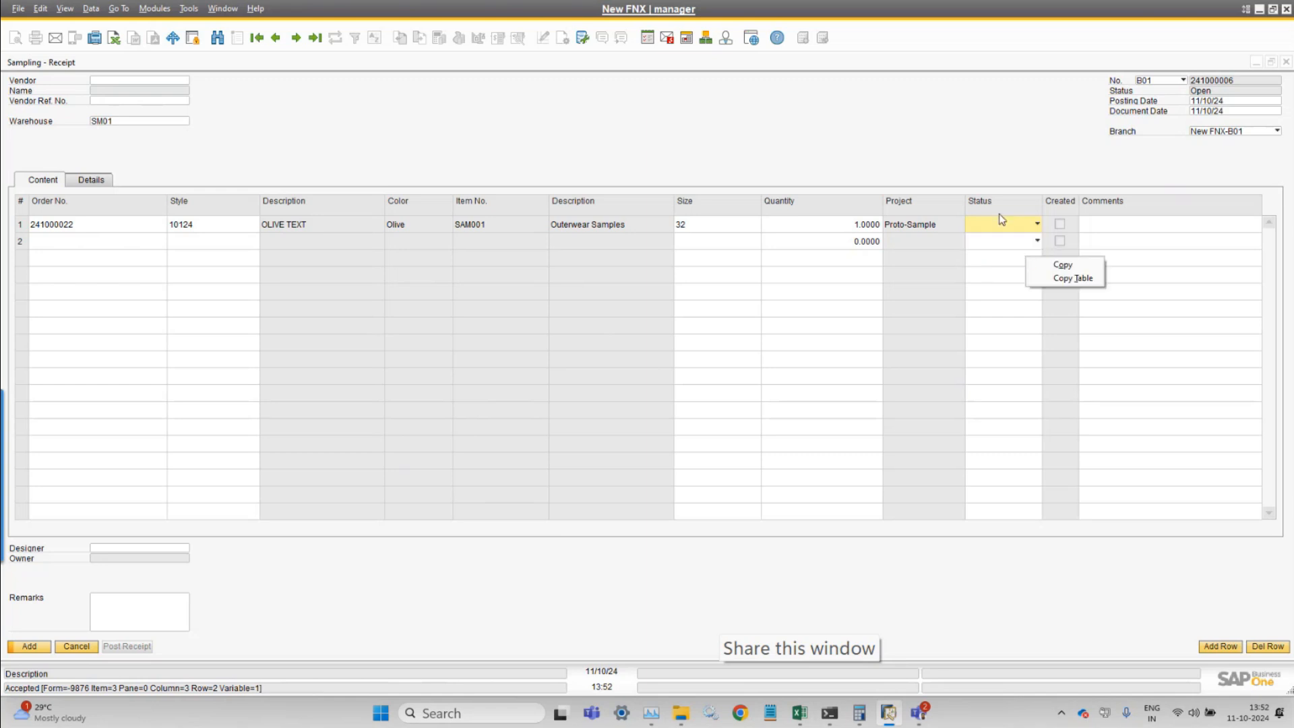
left_click(1130, 222)
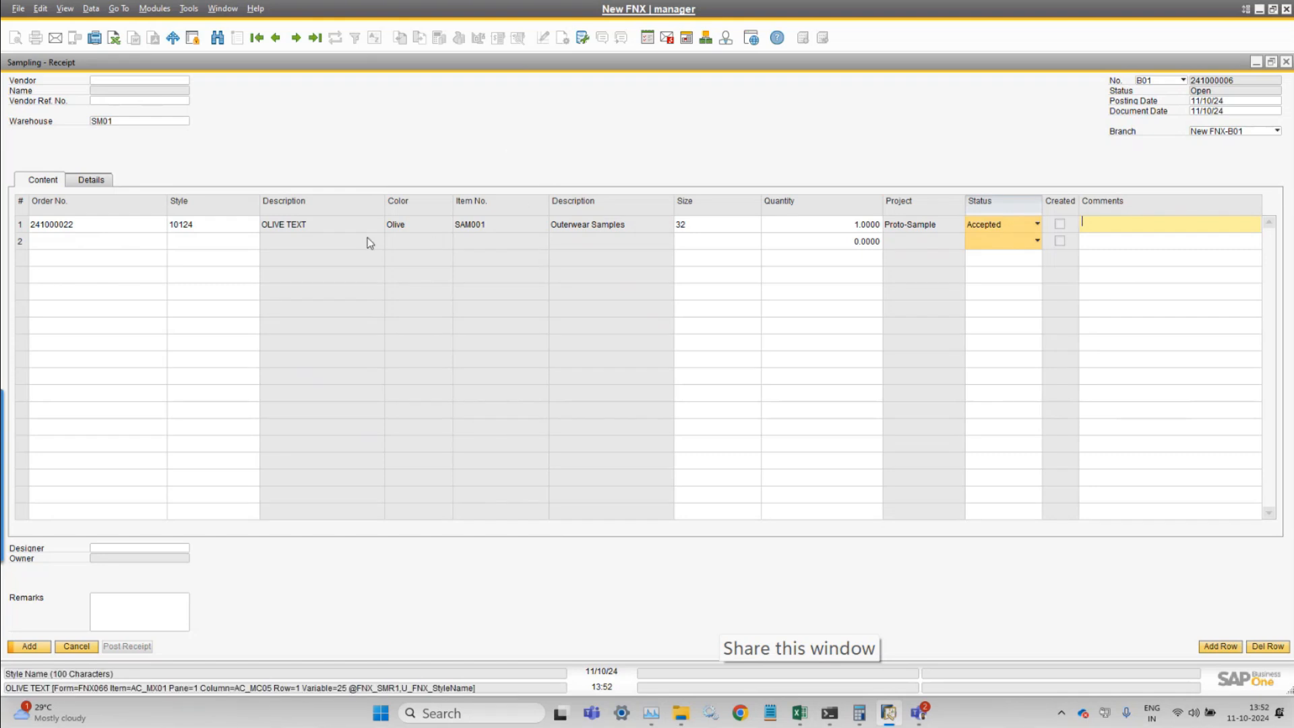
Open Style Master Data and find the style record with number 10124
left_click(209, 224)
left_click(154, 8)
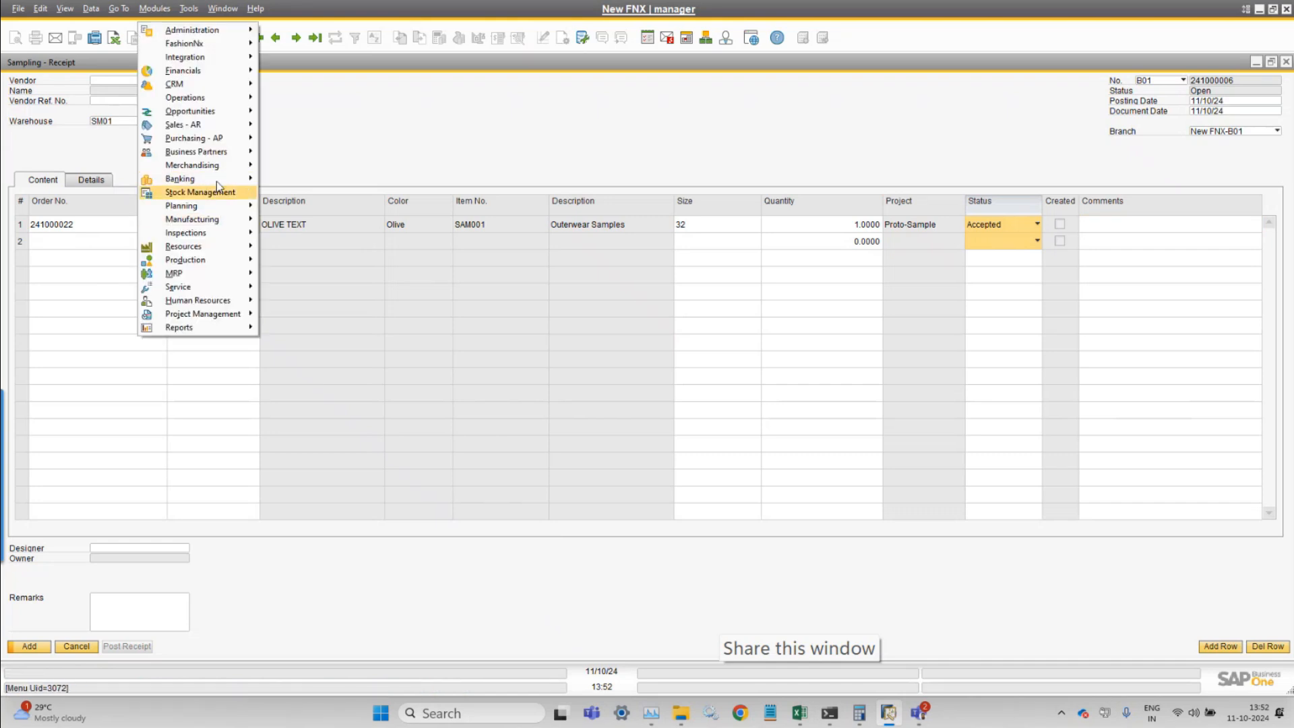
mouse_move(216, 171)
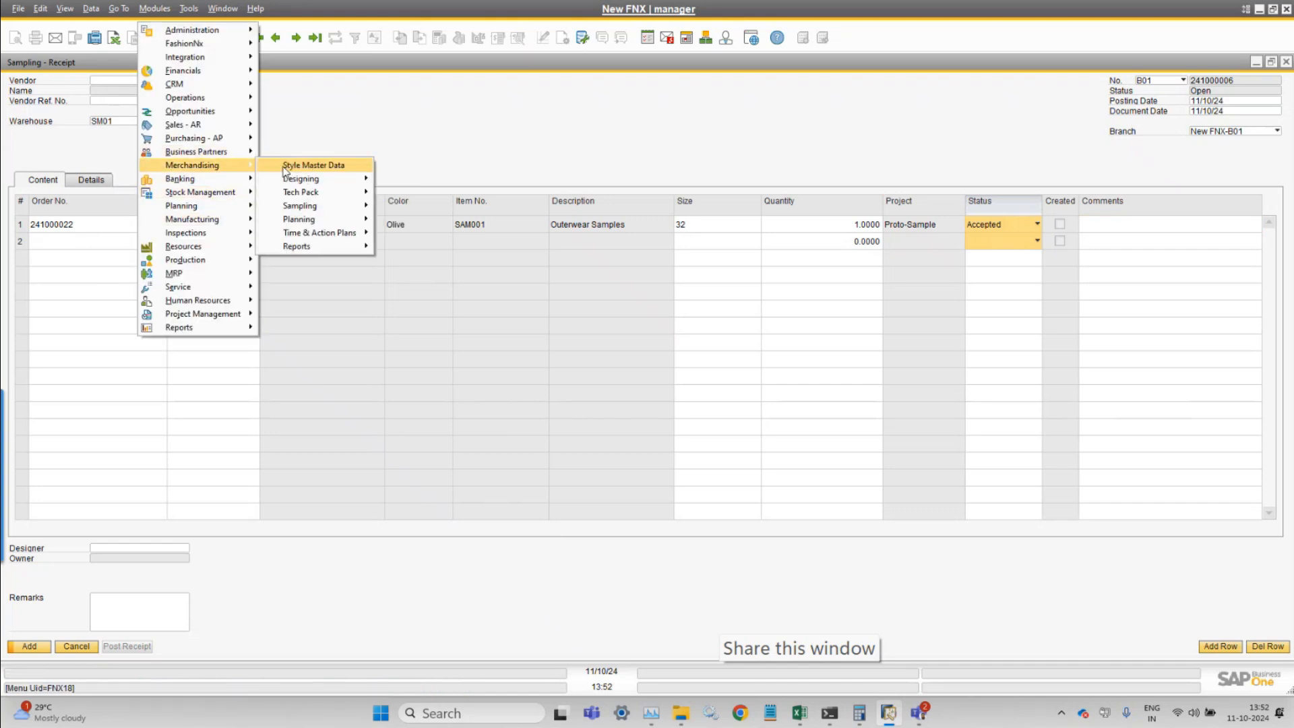
left_click(289, 166)
type("10124")
key("ctrl+a")
key("BackSpace")
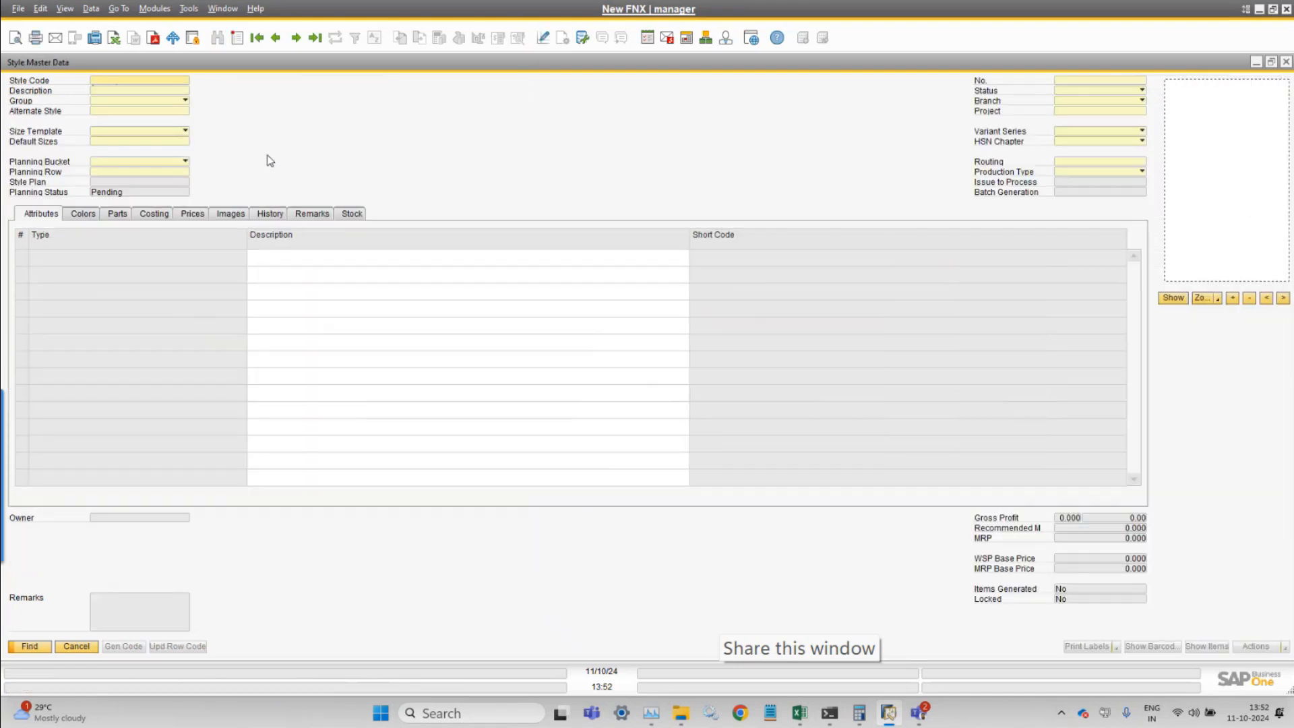
left_click(1078, 81)
type("10124")
key("Return")
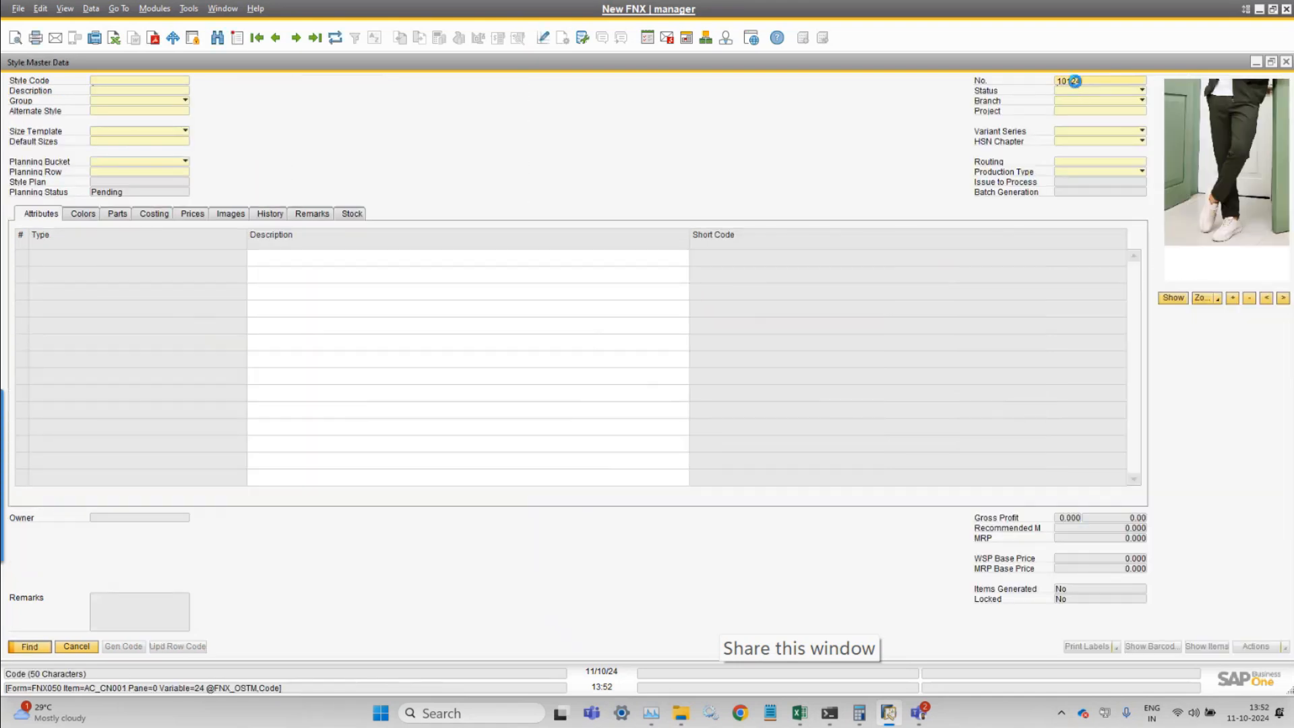
Restore and enlarge the floating style window, view the items listed for style OLIVE TEXT, then close that list
double_click(376, 62)
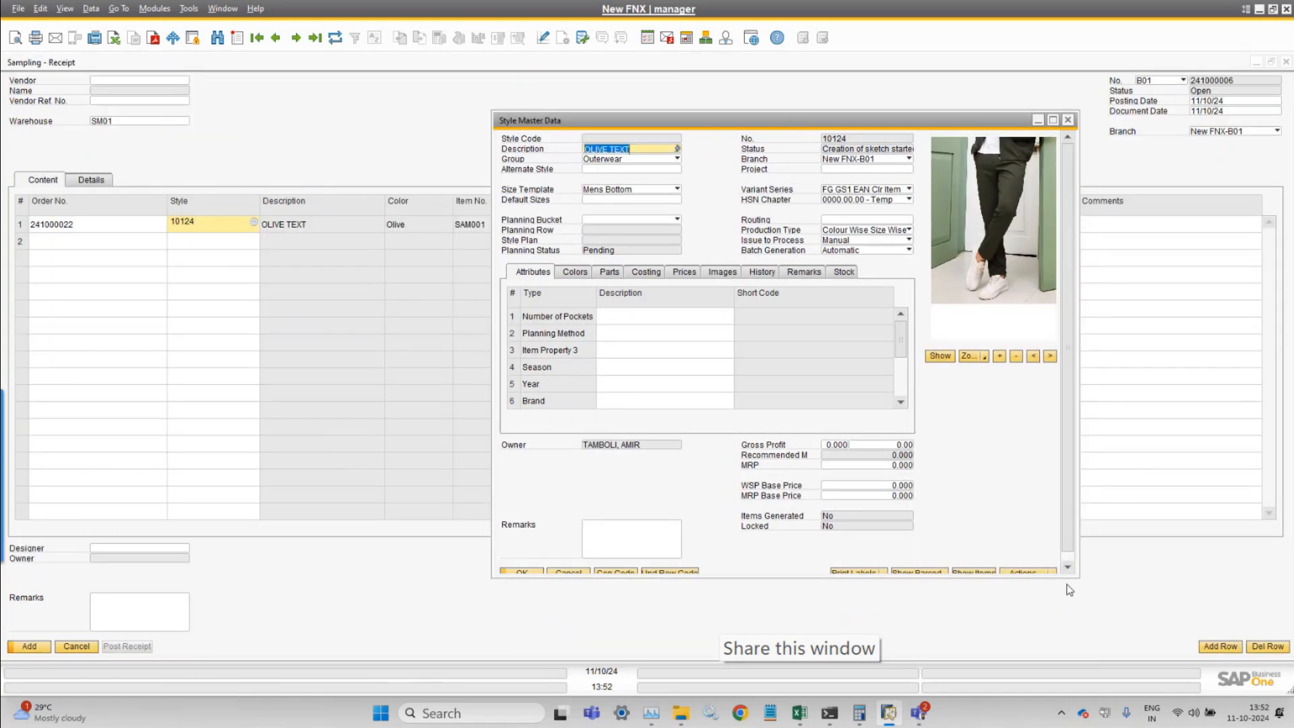
left_click_drag(1071, 578, 1078, 603)
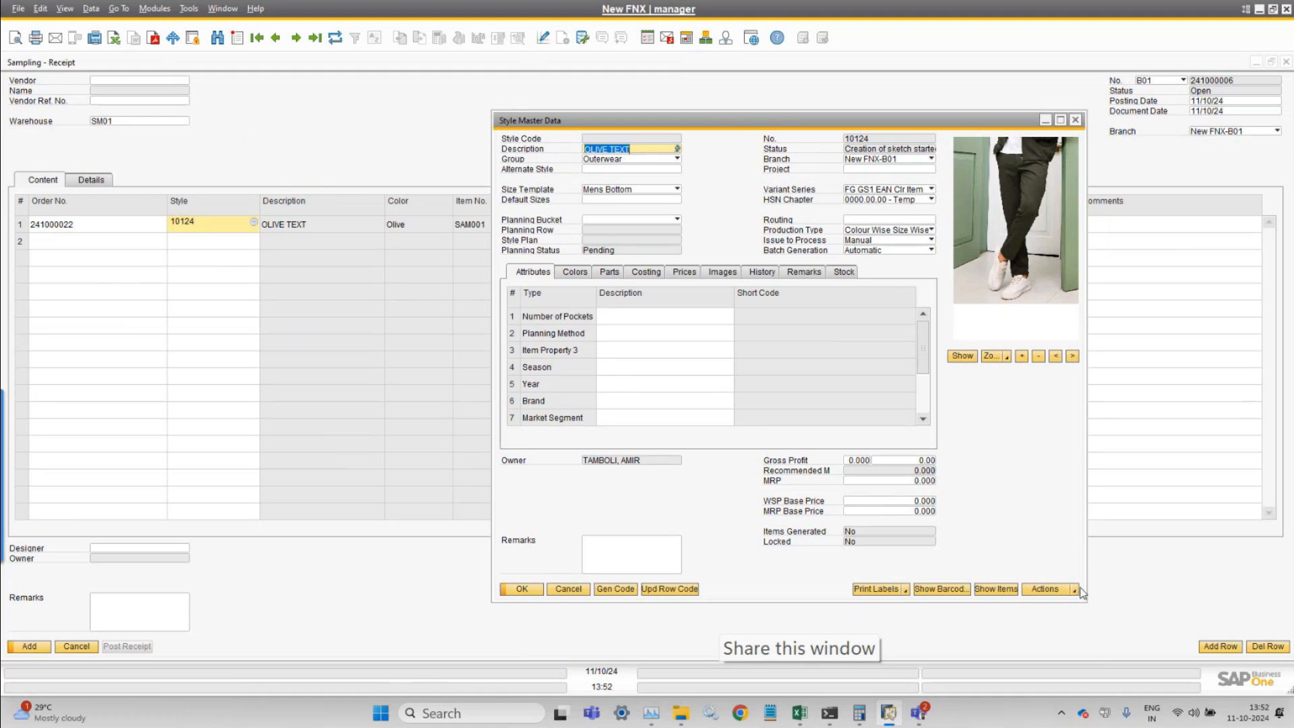
left_click(996, 589)
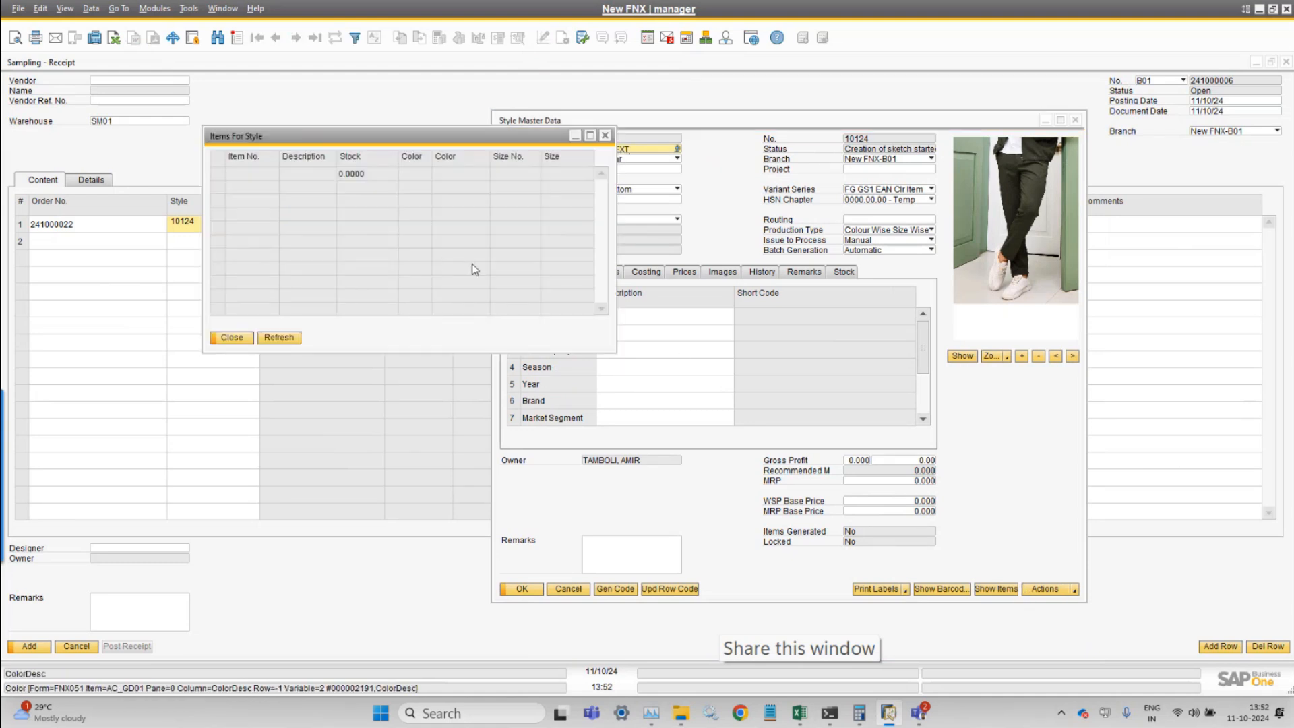
key("Escape")
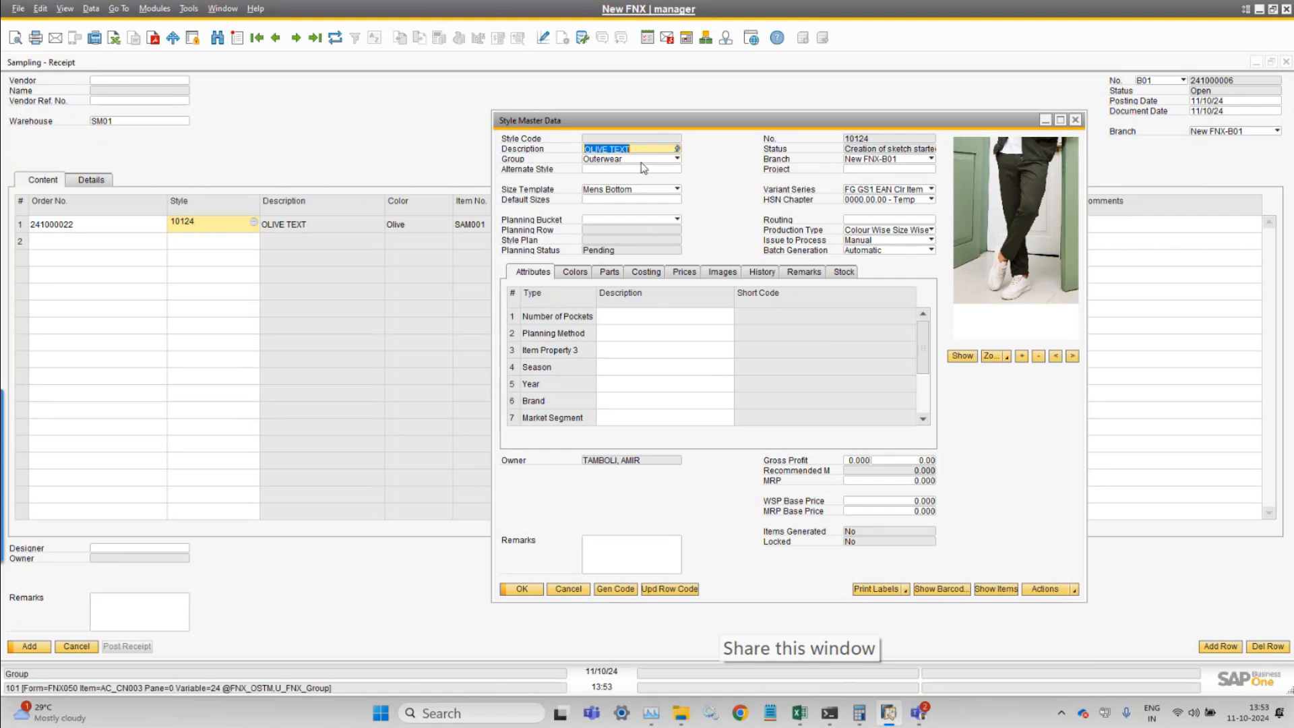
Open the Item Groups setup, find the Outerwear group and reposition its window to uncover the style record
left_click(154, 8)
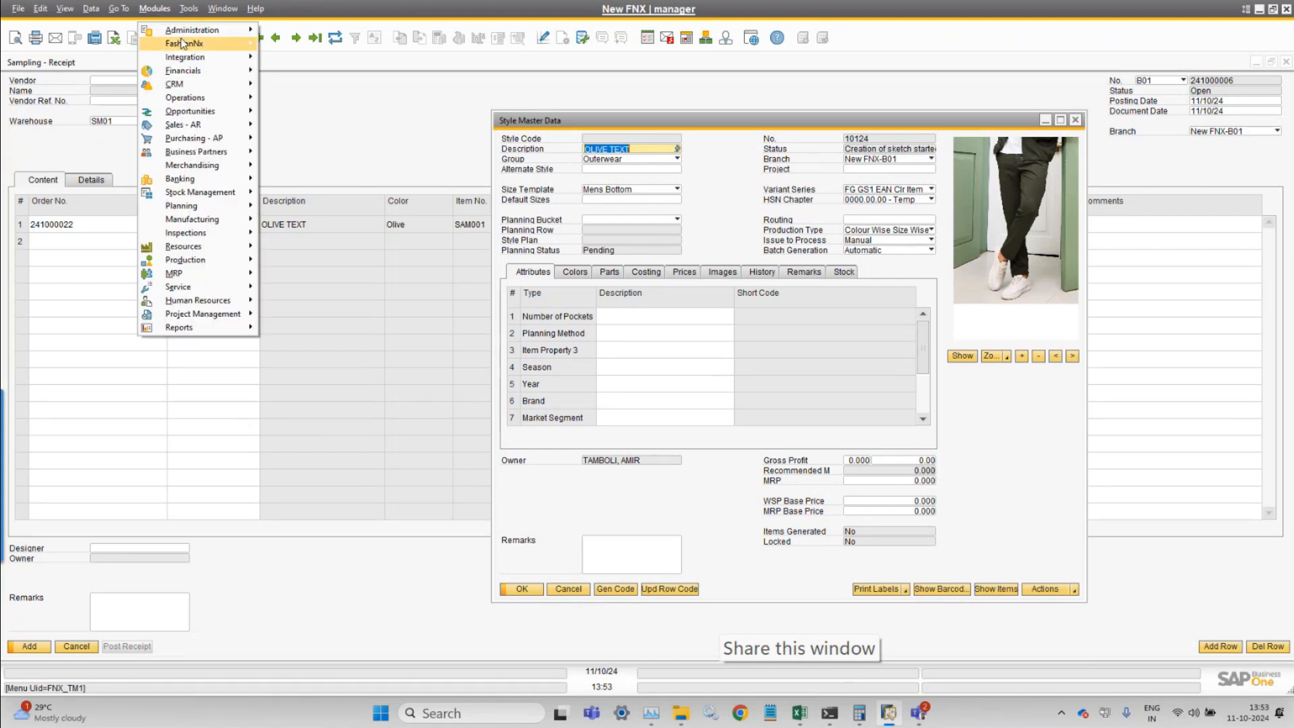
mouse_move(189, 32)
mouse_move(293, 83)
mouse_move(495, 179)
left_click(579, 179)
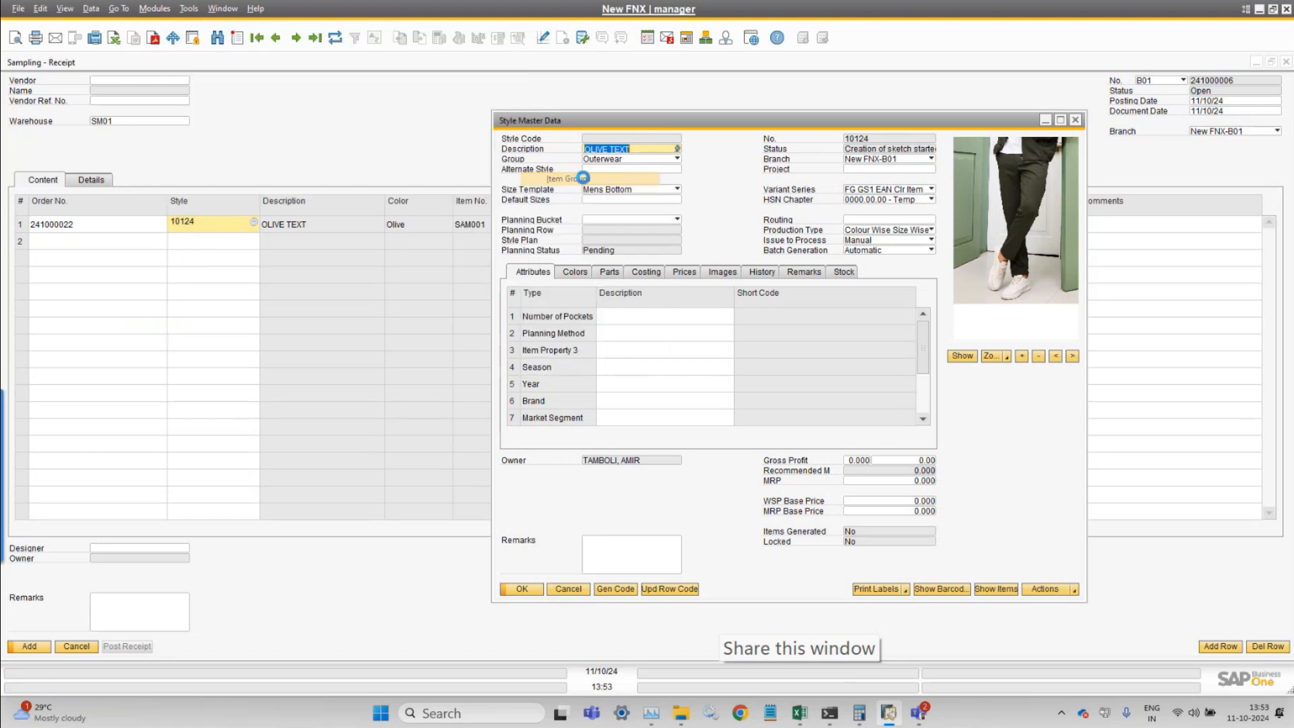
key("ctrl+f")
left_click(564, 82)
type("OUT")
key("Return")
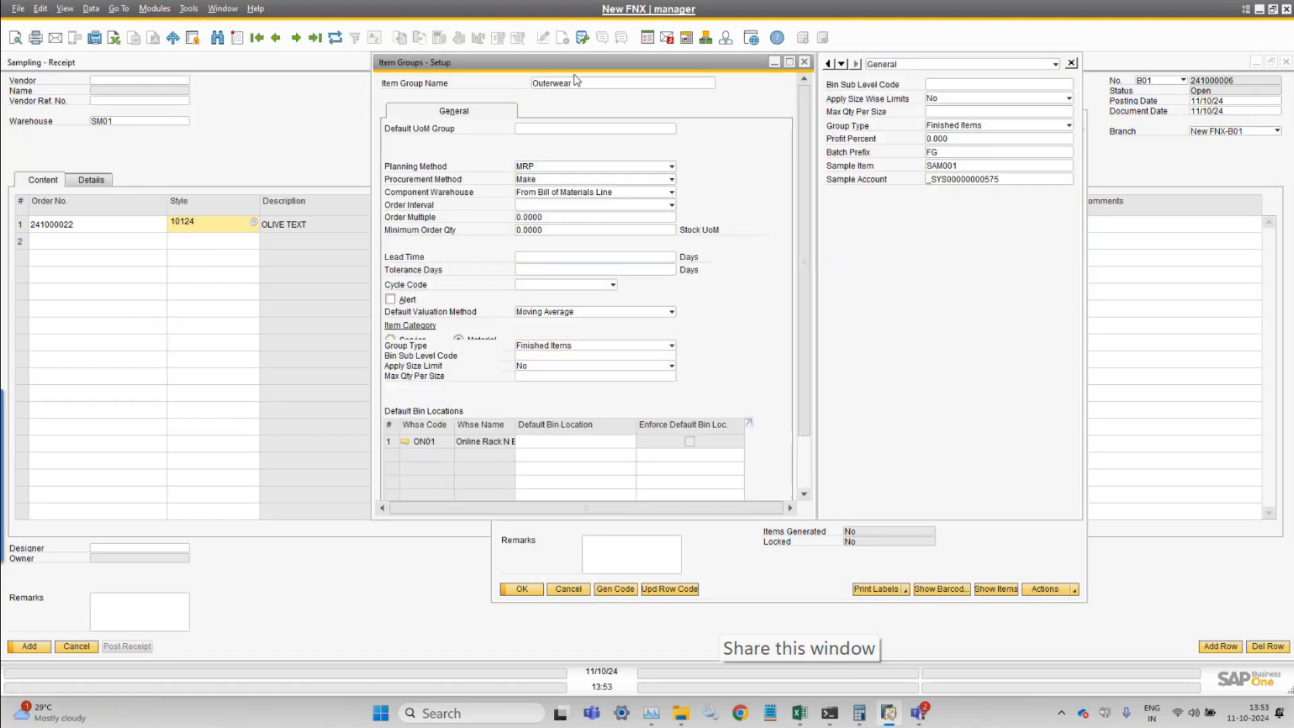
left_click_drag(576, 75, 444, 279)
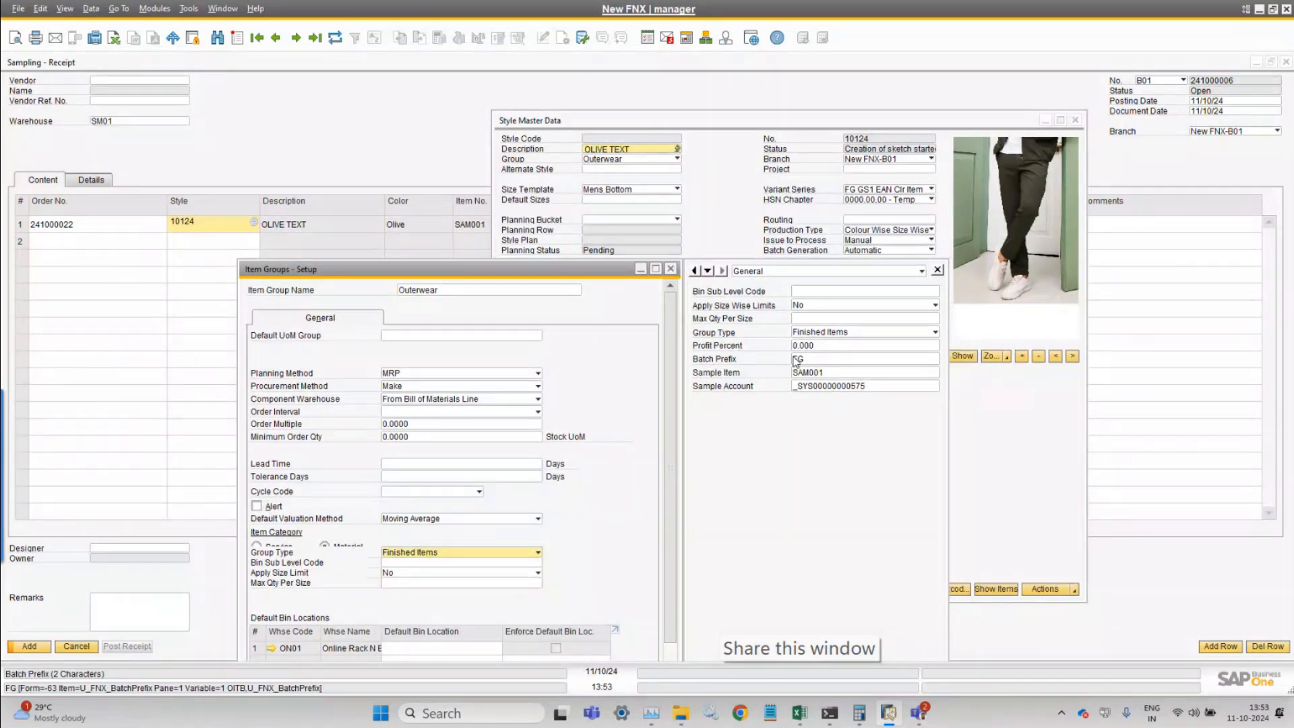
Review the Sample Item and Sample Account assigned to the Outerwear group, then return to the sampling receipt
double_click(870, 372)
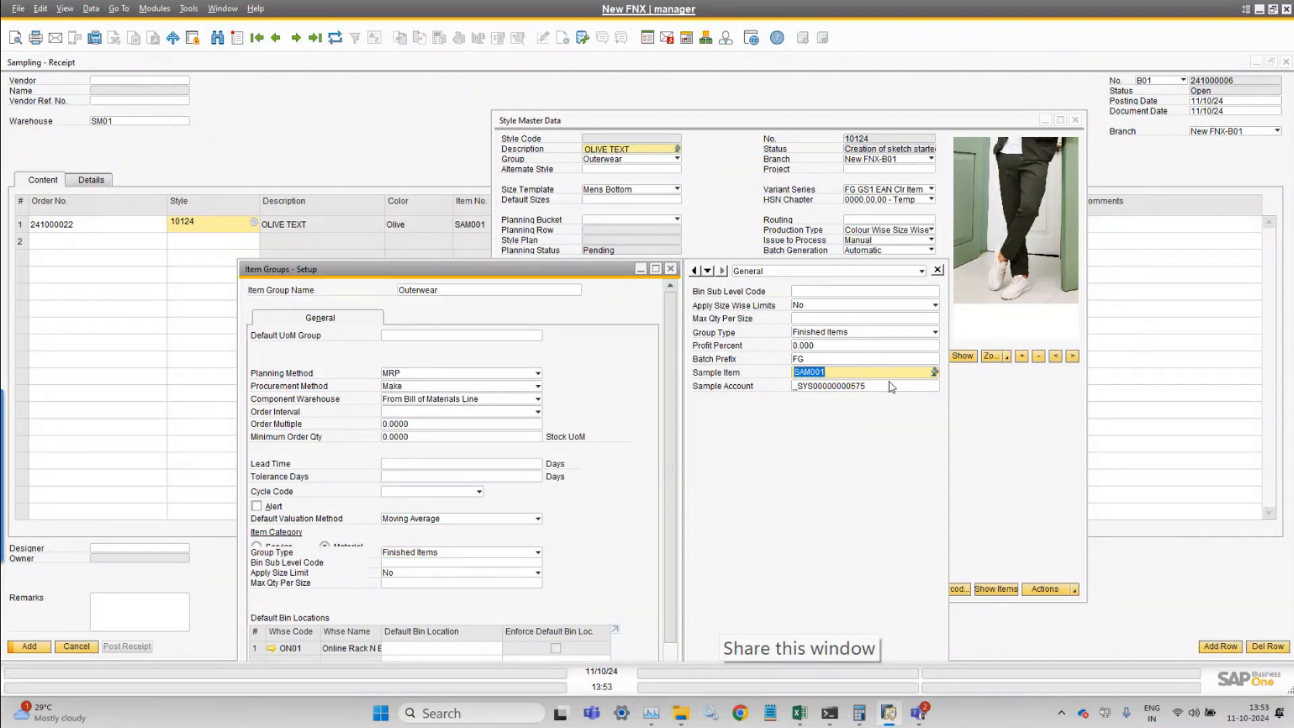
double_click(890, 385)
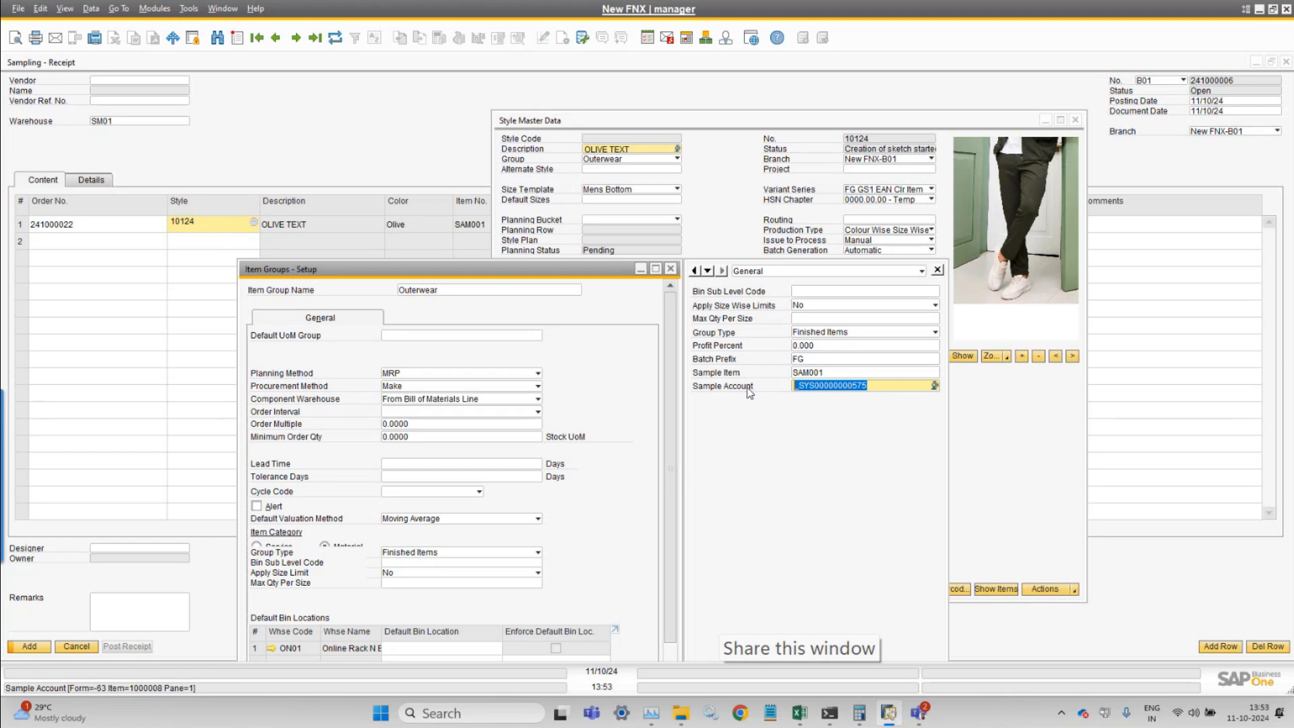
left_click(893, 388)
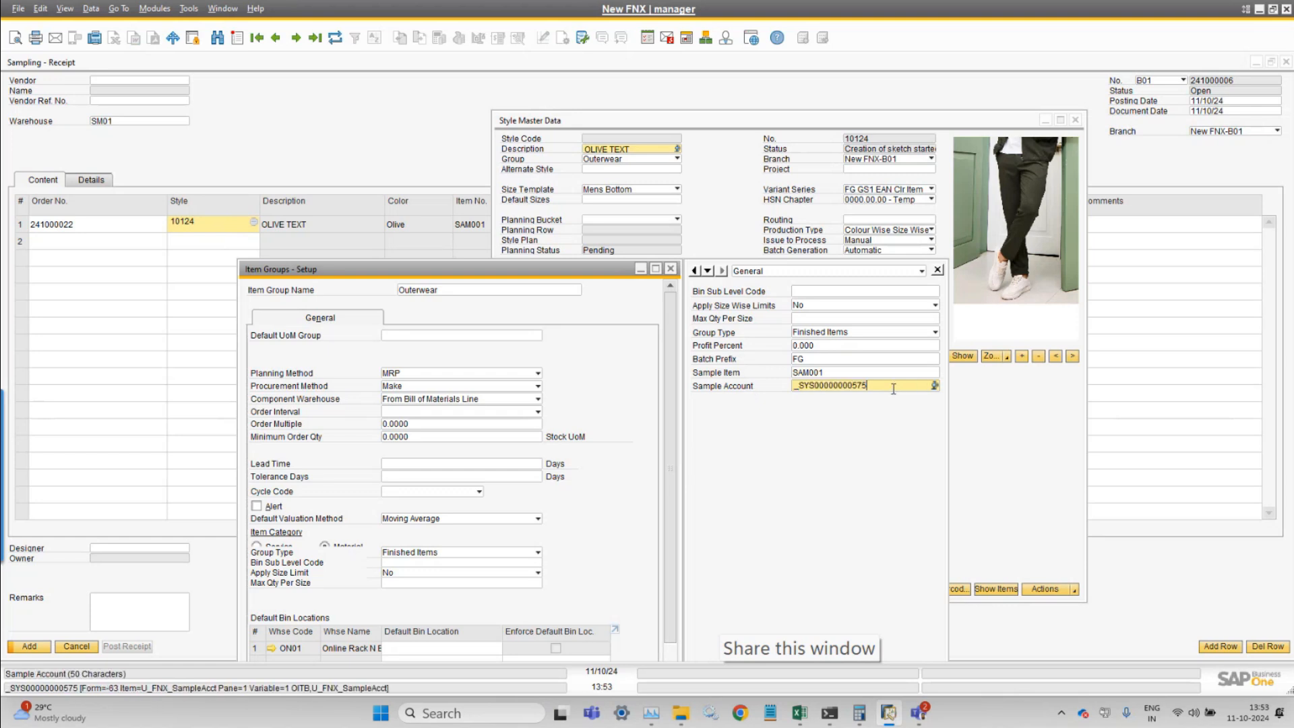
double_click(893, 389)
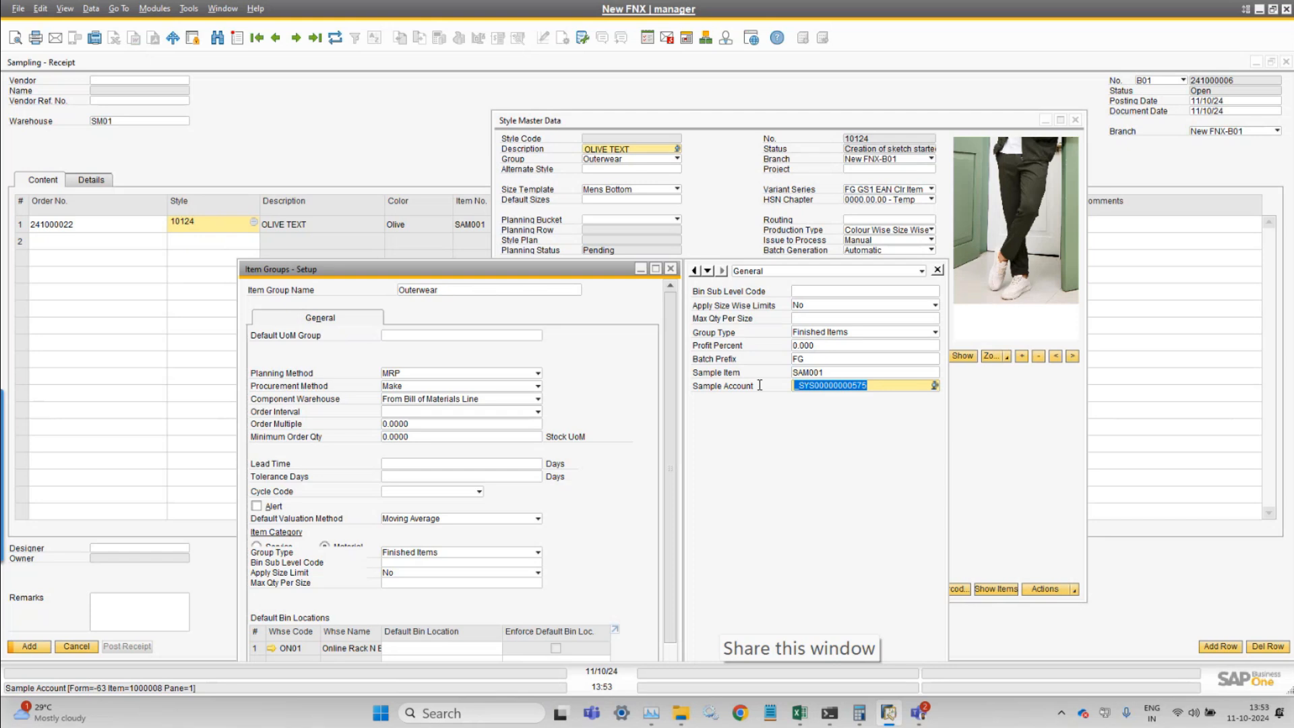
left_click(831, 372)
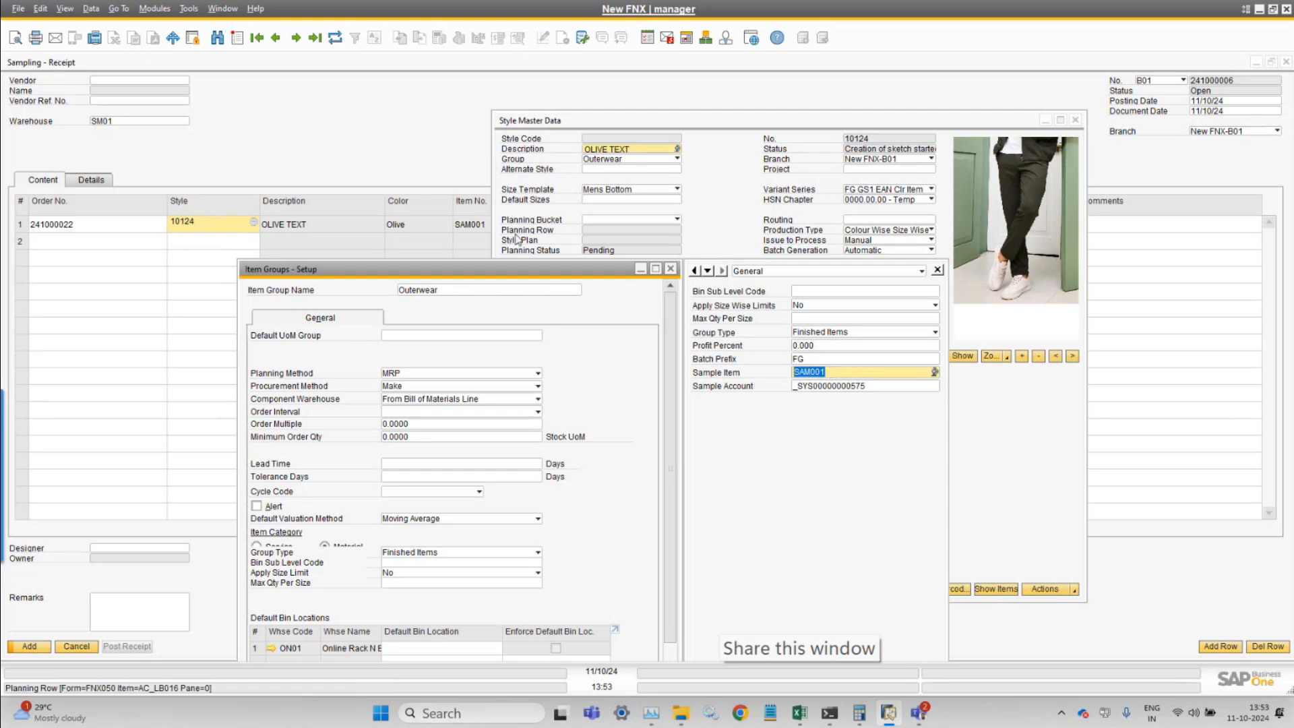
left_click(427, 143)
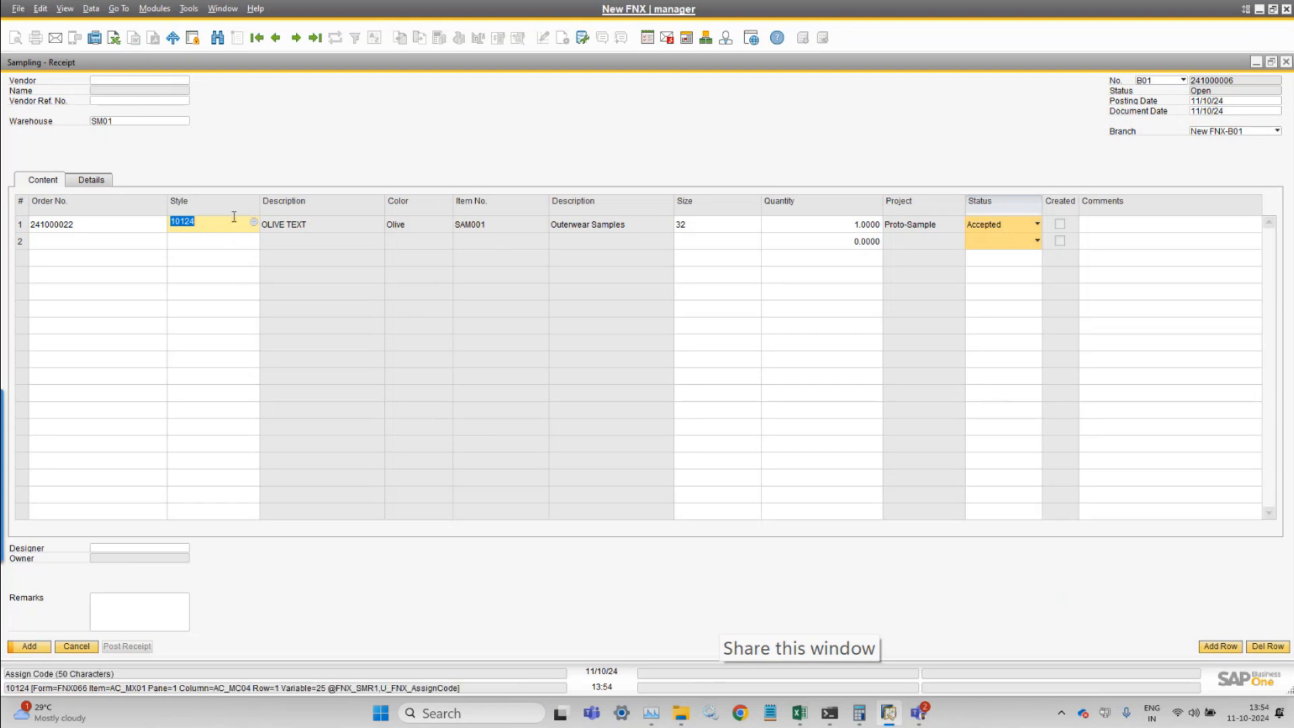
Copy the item number from the receipt line and find item SAM001 in Item Master Data
right_click(486, 231)
left_click(512, 240)
left_click(154, 8)
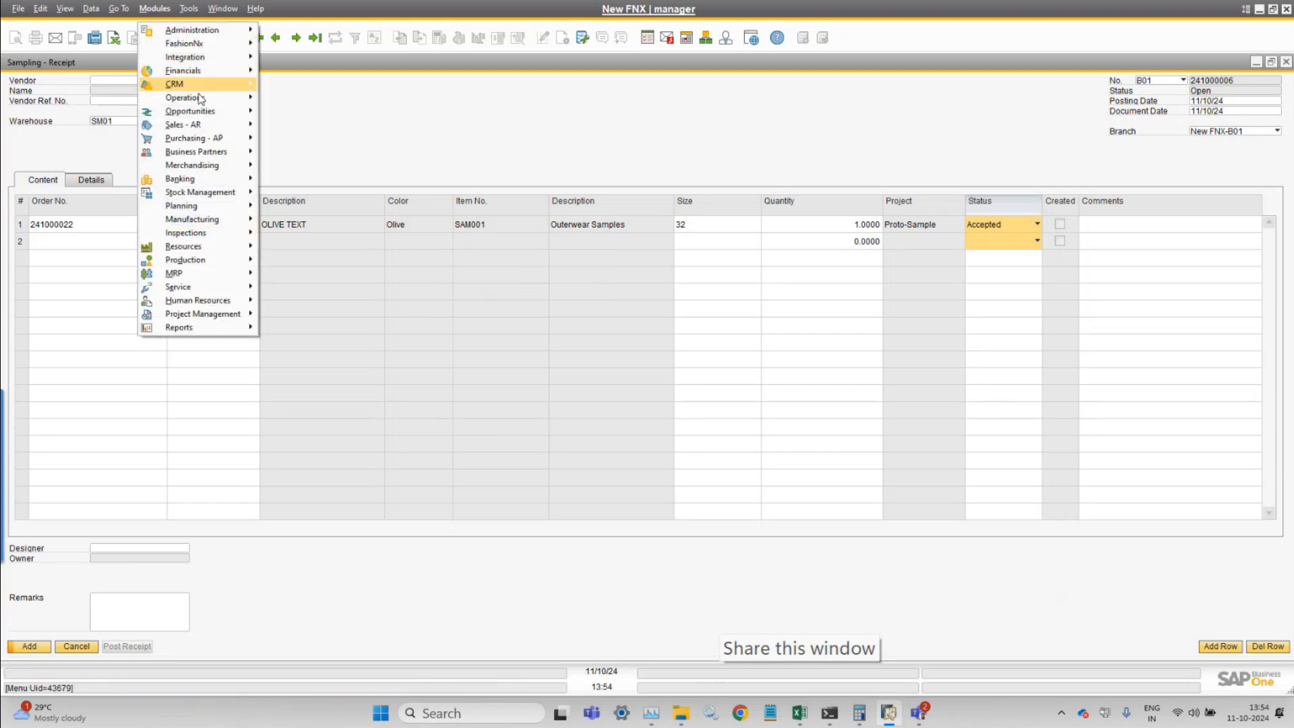
mouse_move(224, 180)
left_click(309, 194)
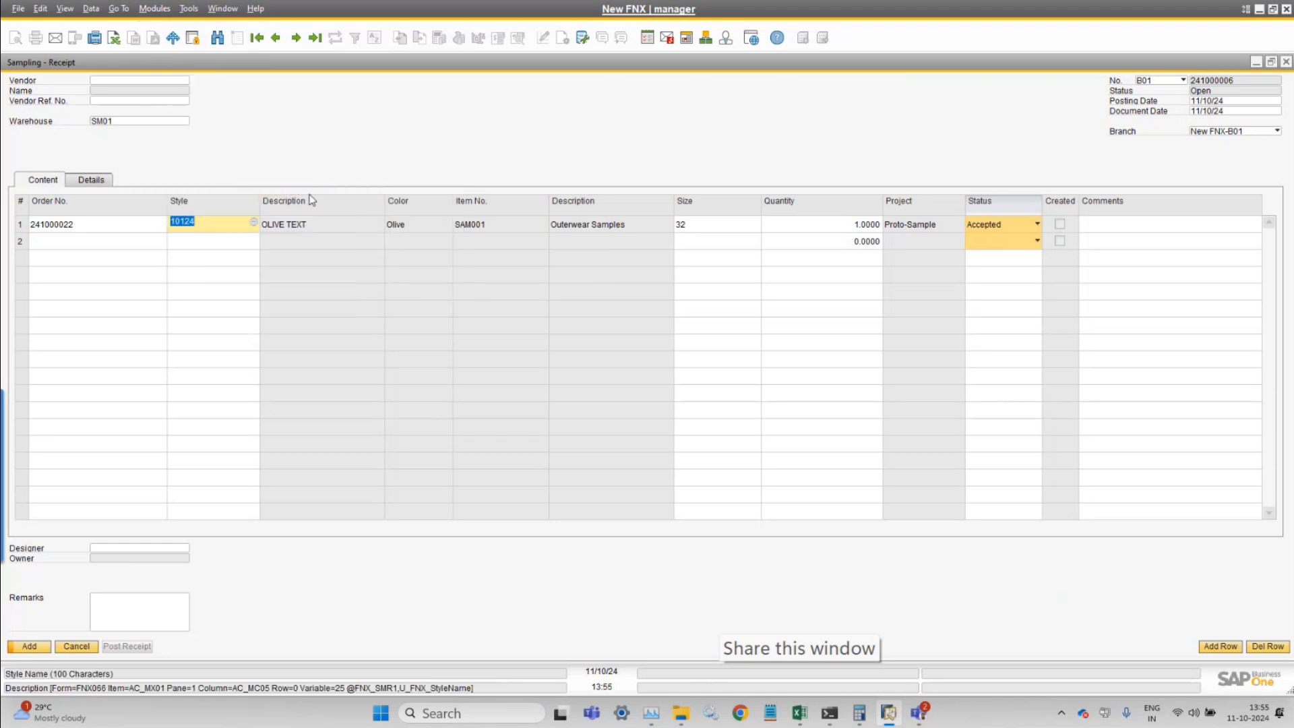
type("SAM001")
key("Return")
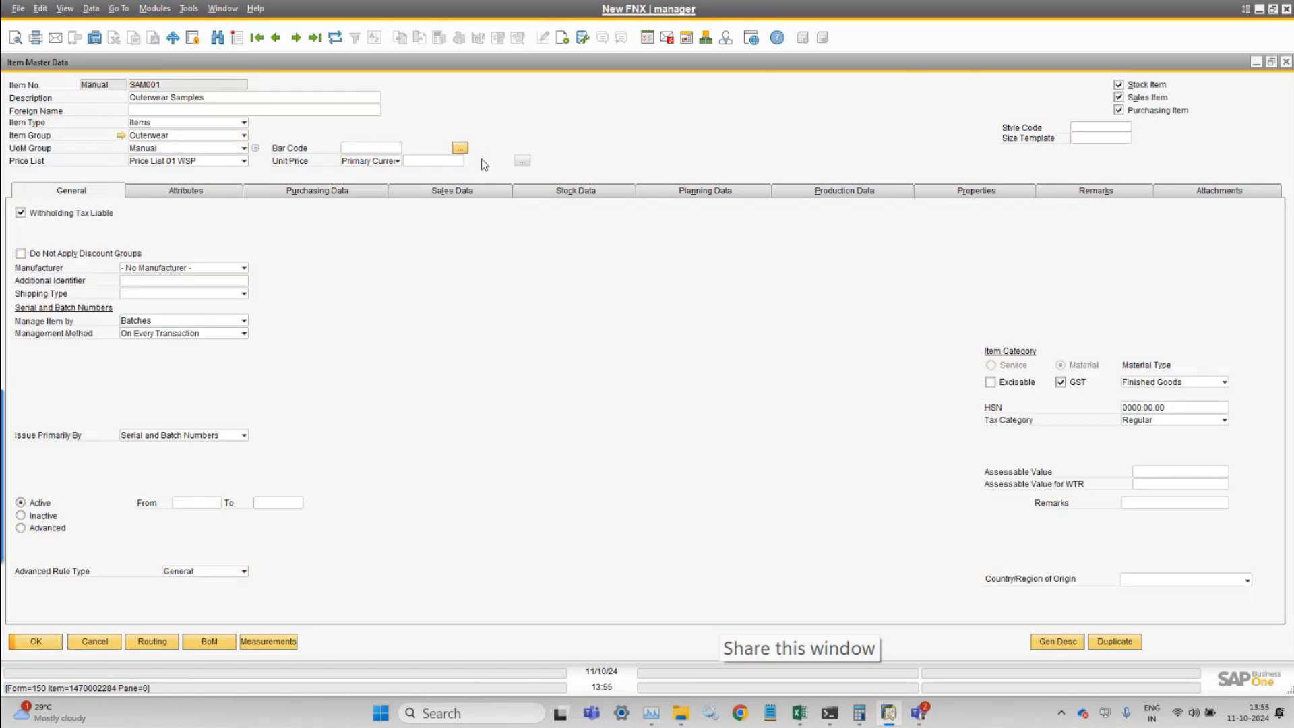
View item SAM001's stock data, float its window over the receipt and open its Batch Number Transactions Report
left_click(576, 192)
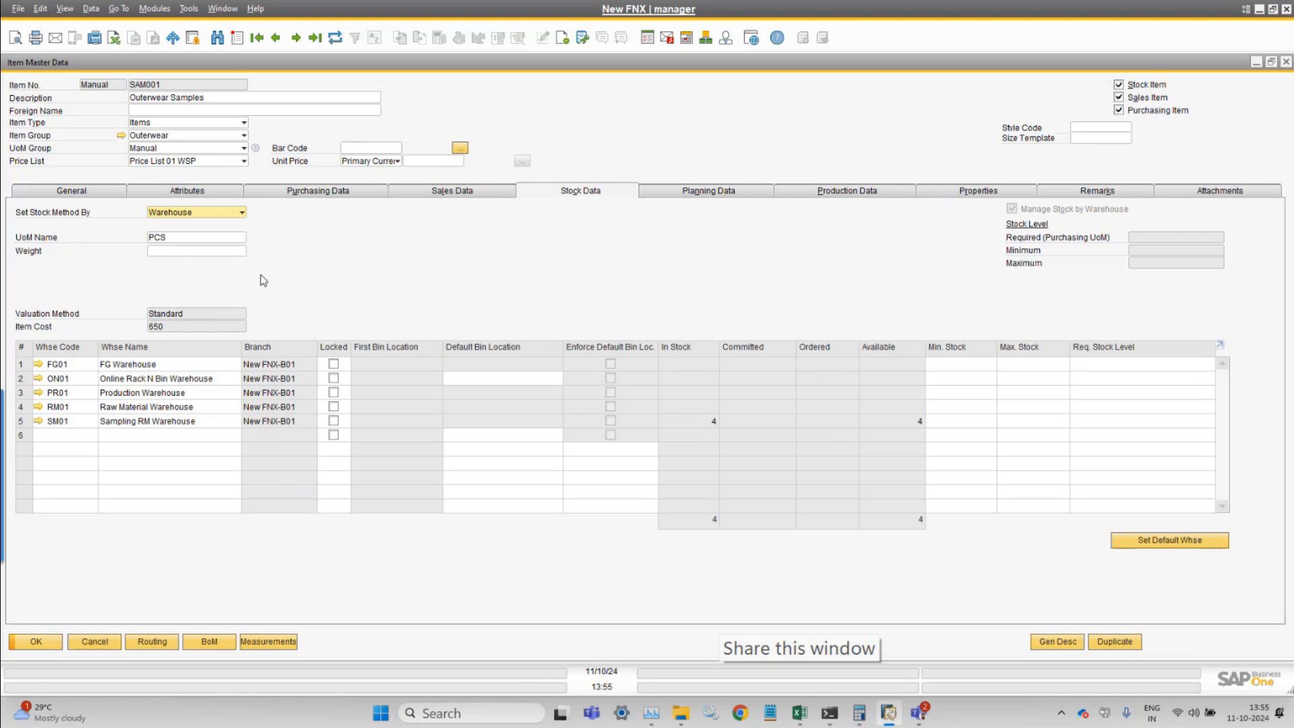
left_click_drag(469, 67, 847, 157)
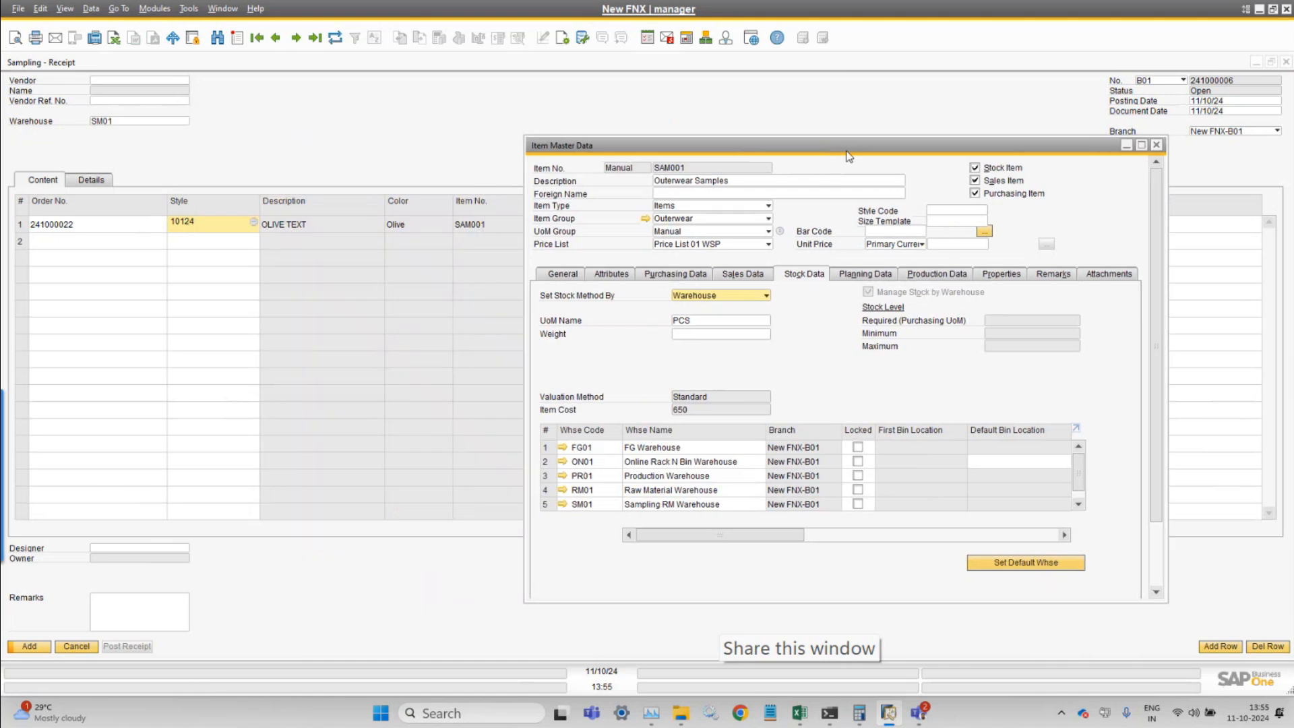
right_click(833, 335)
left_click(930, 507)
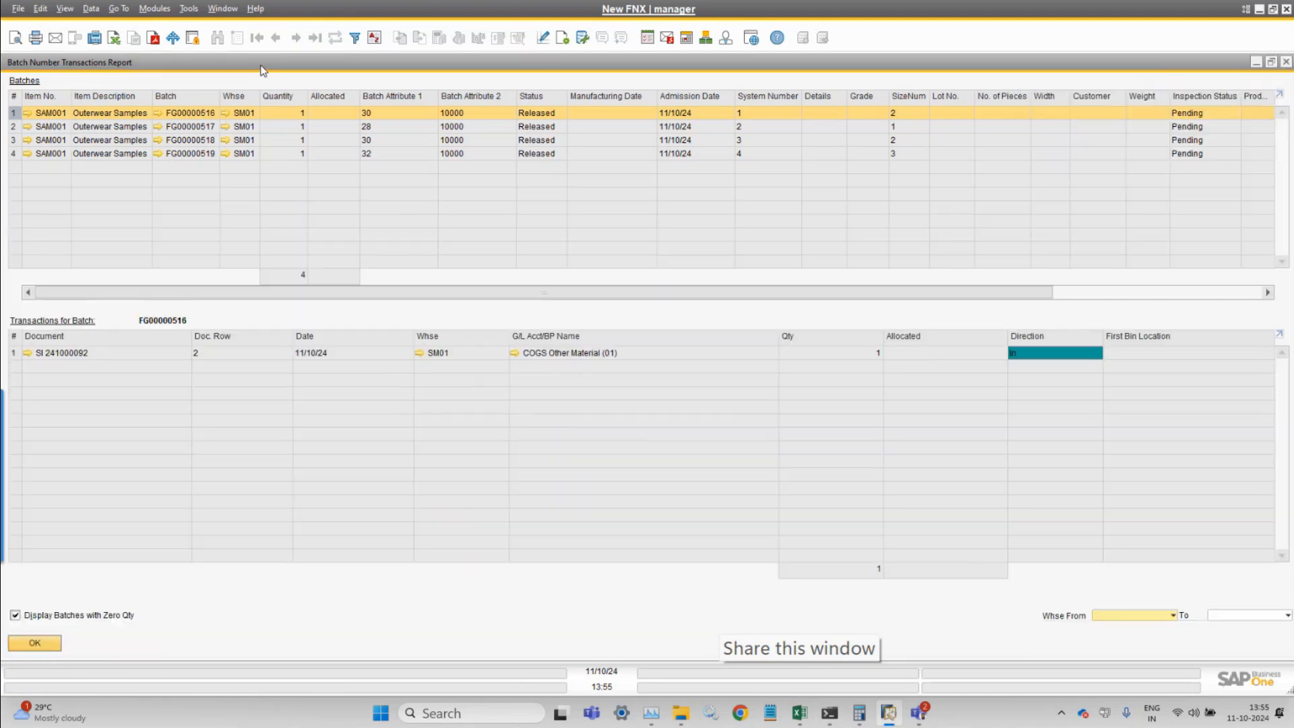
Examine the attributes and style of batch FG00000519 across the full report, then minimize the report
double_click(260, 66)
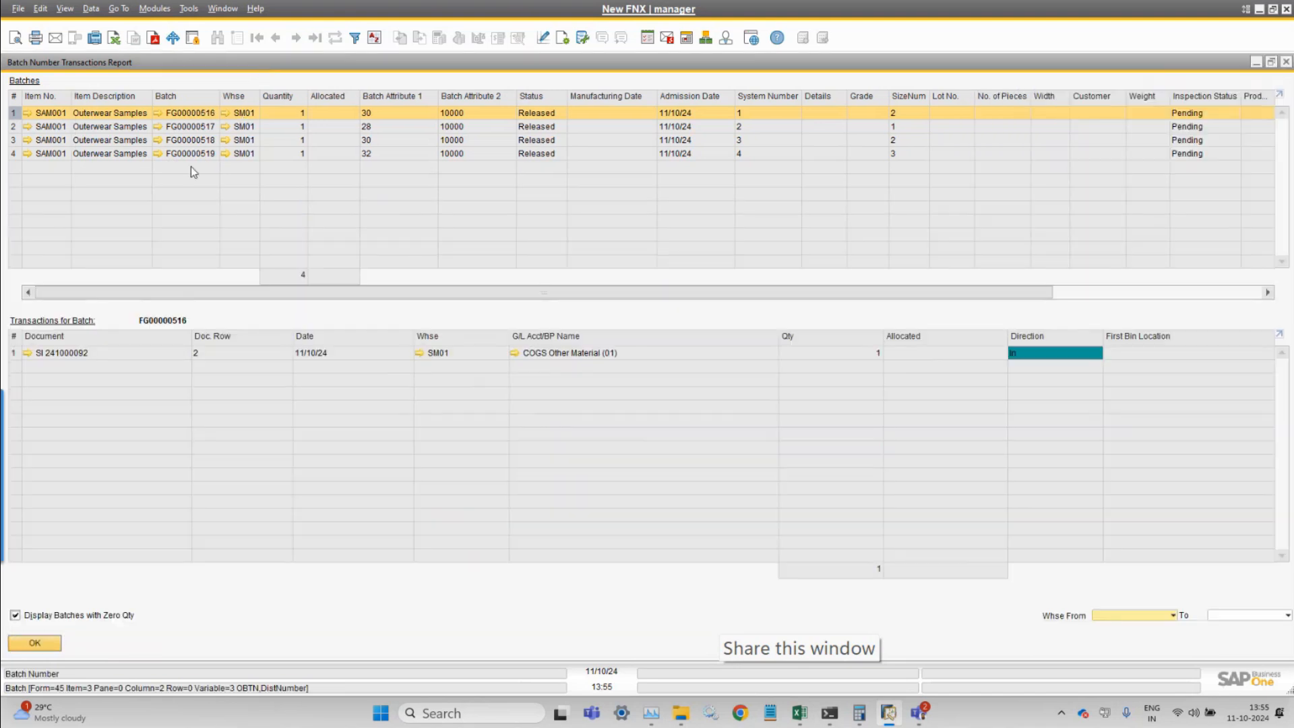
left_click(208, 154)
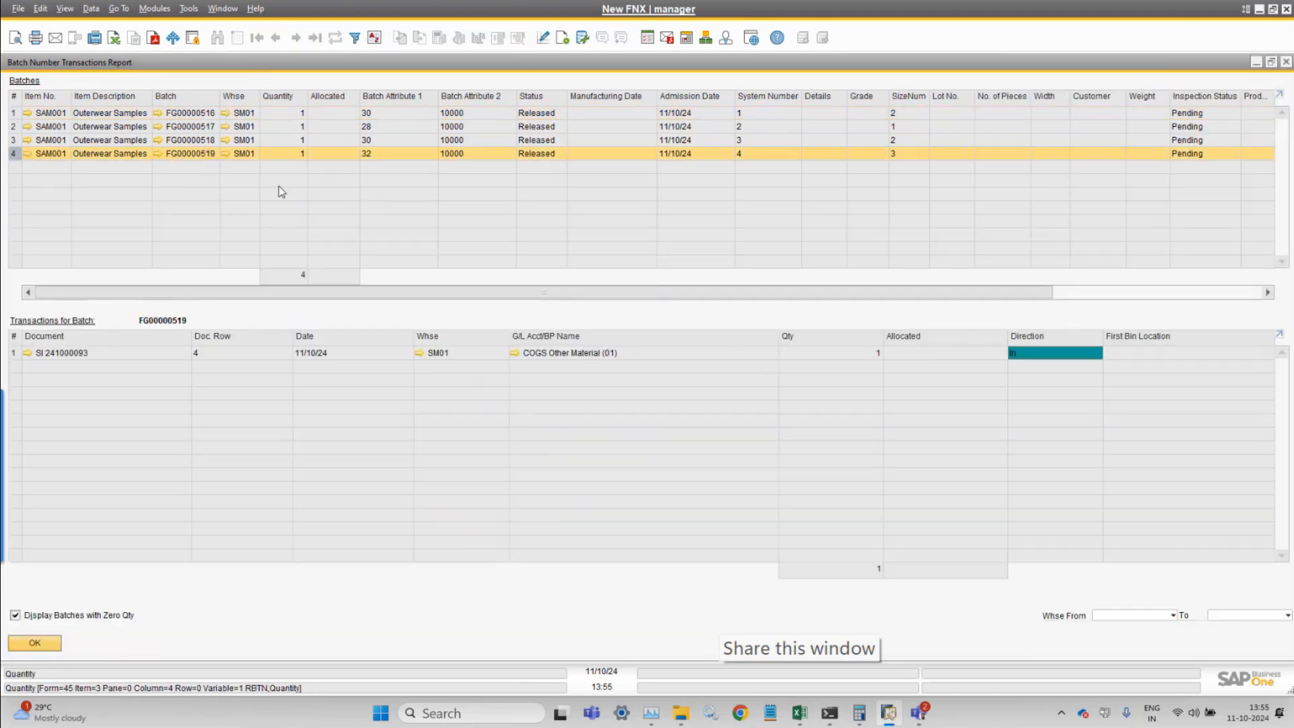
left_click(1137, 293)
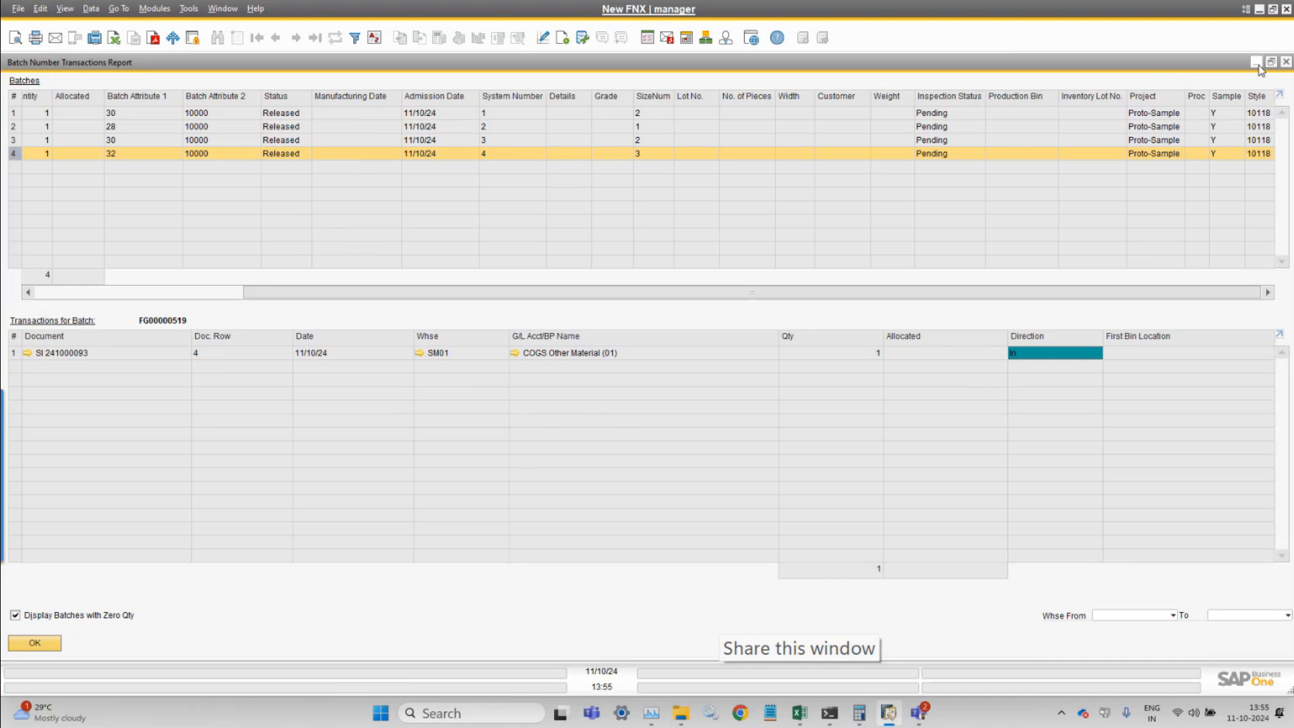
left_click_drag(453, 295, 4, 299)
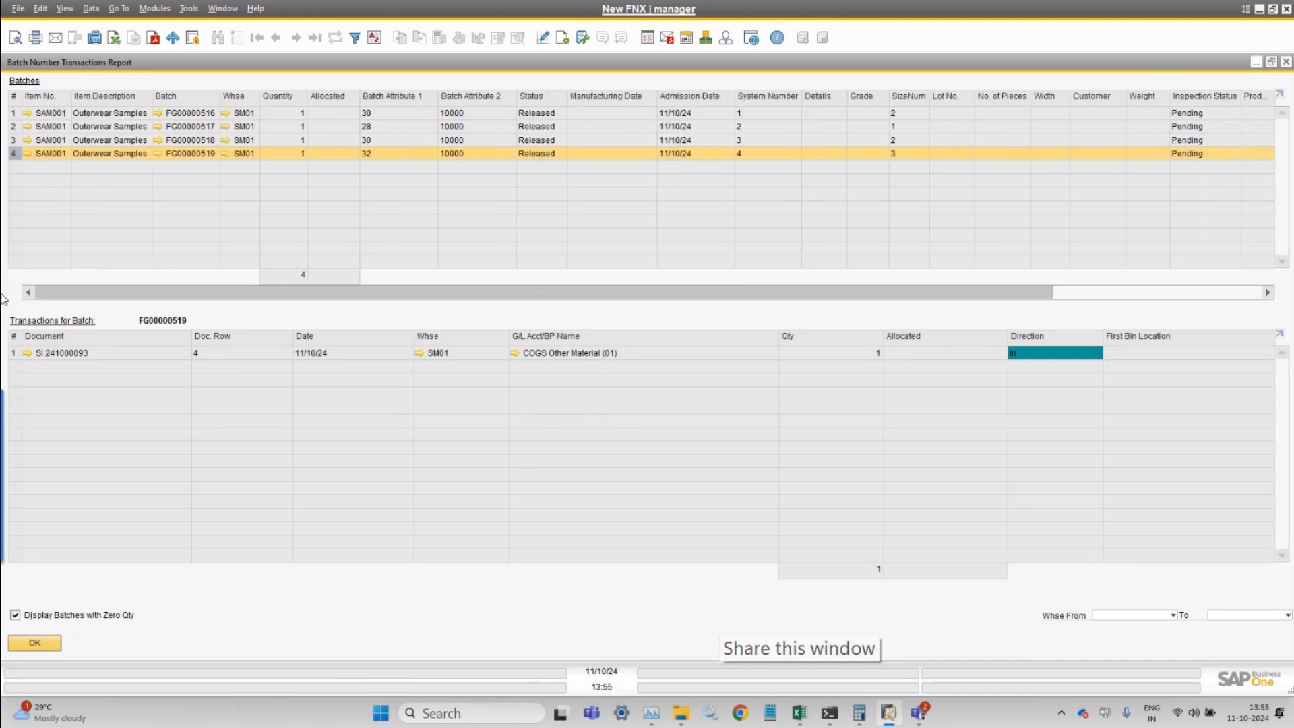
left_click(1256, 64)
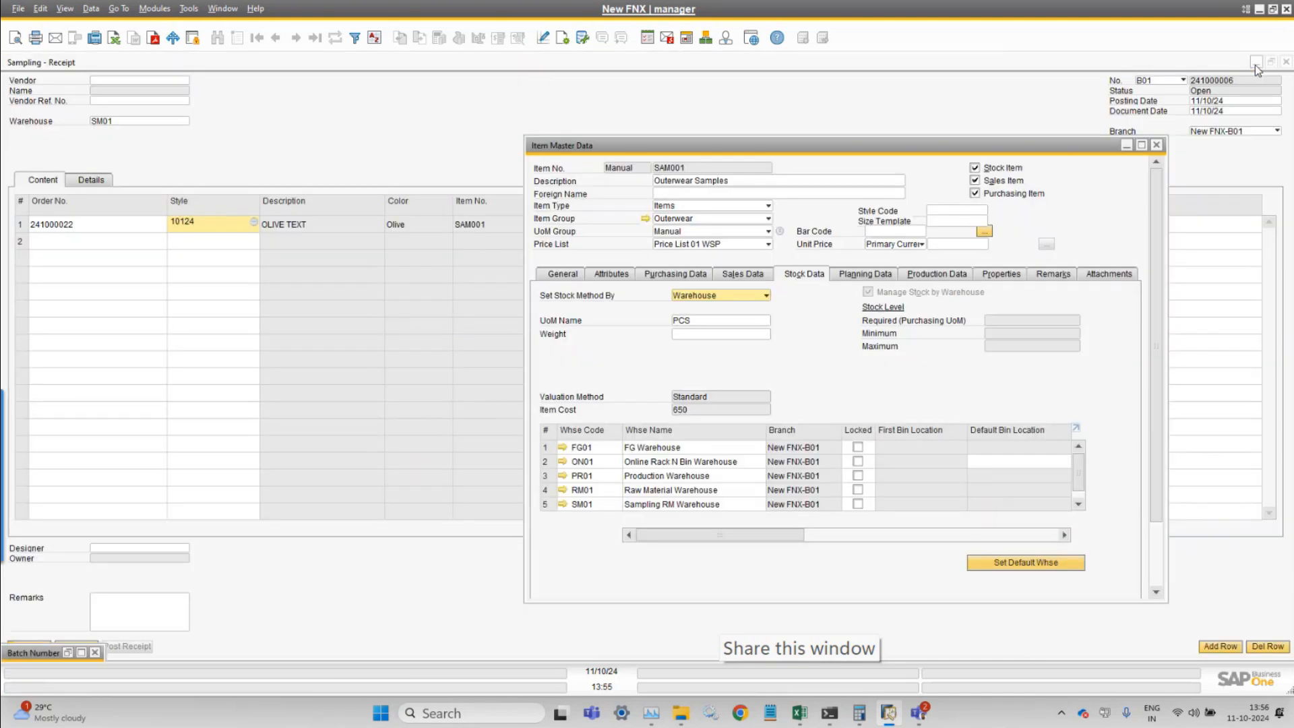
Return to the sampling receipt for OLIVE TEXT, add the document and confirm
left_click(354, 131)
left_click(29, 647)
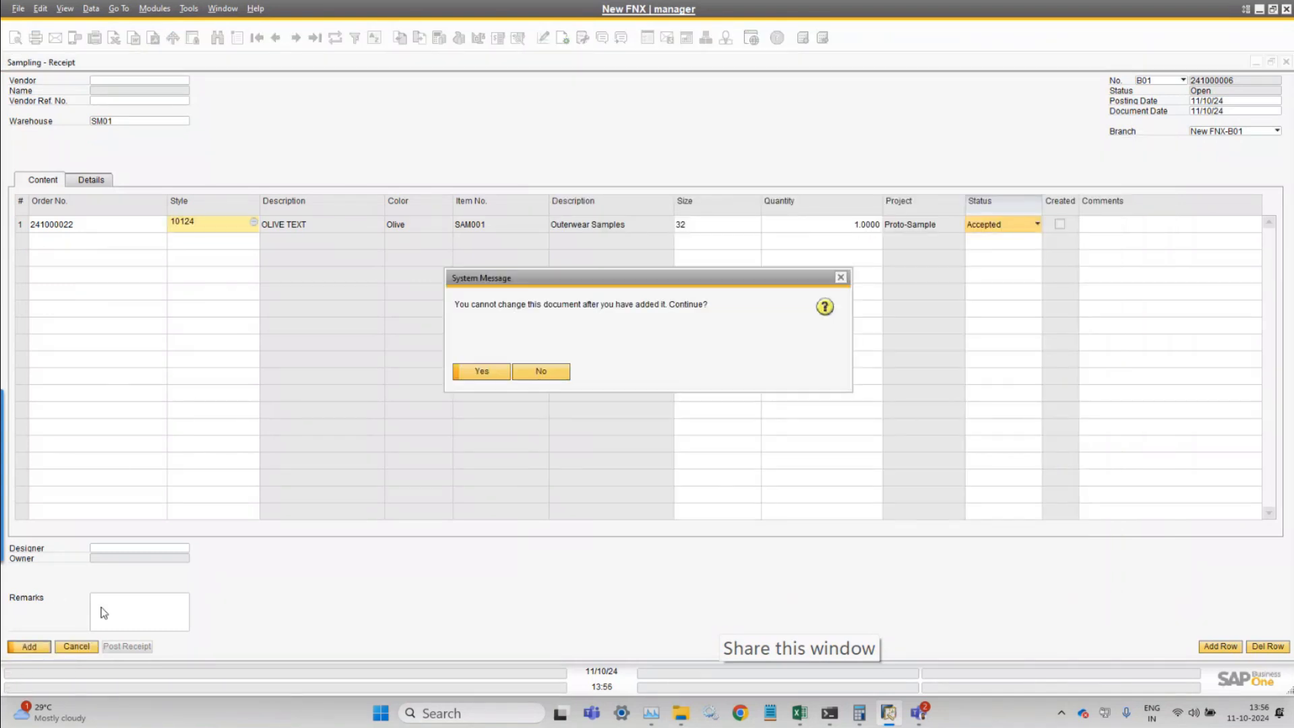
left_click(491, 376)
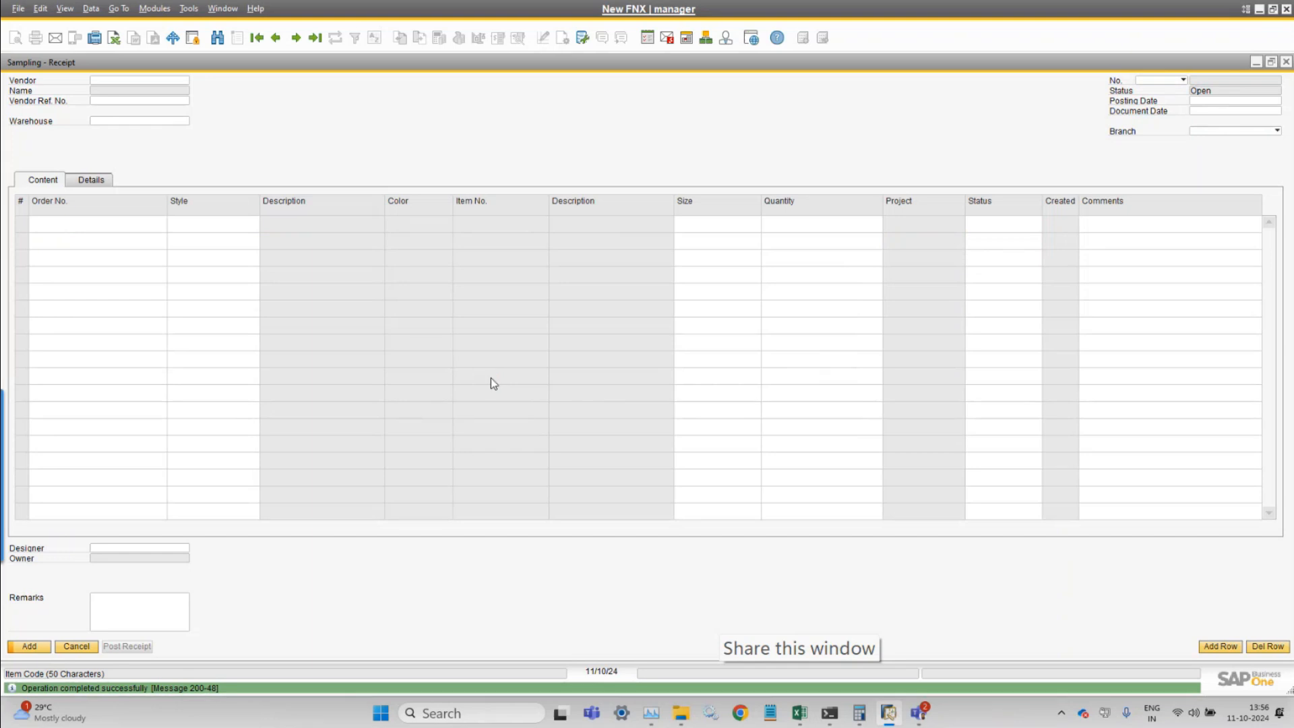
Reopen the saved OLIVE TEXT sampling receipt without keeping the blank form, and post the receipt
left_click(276, 38)
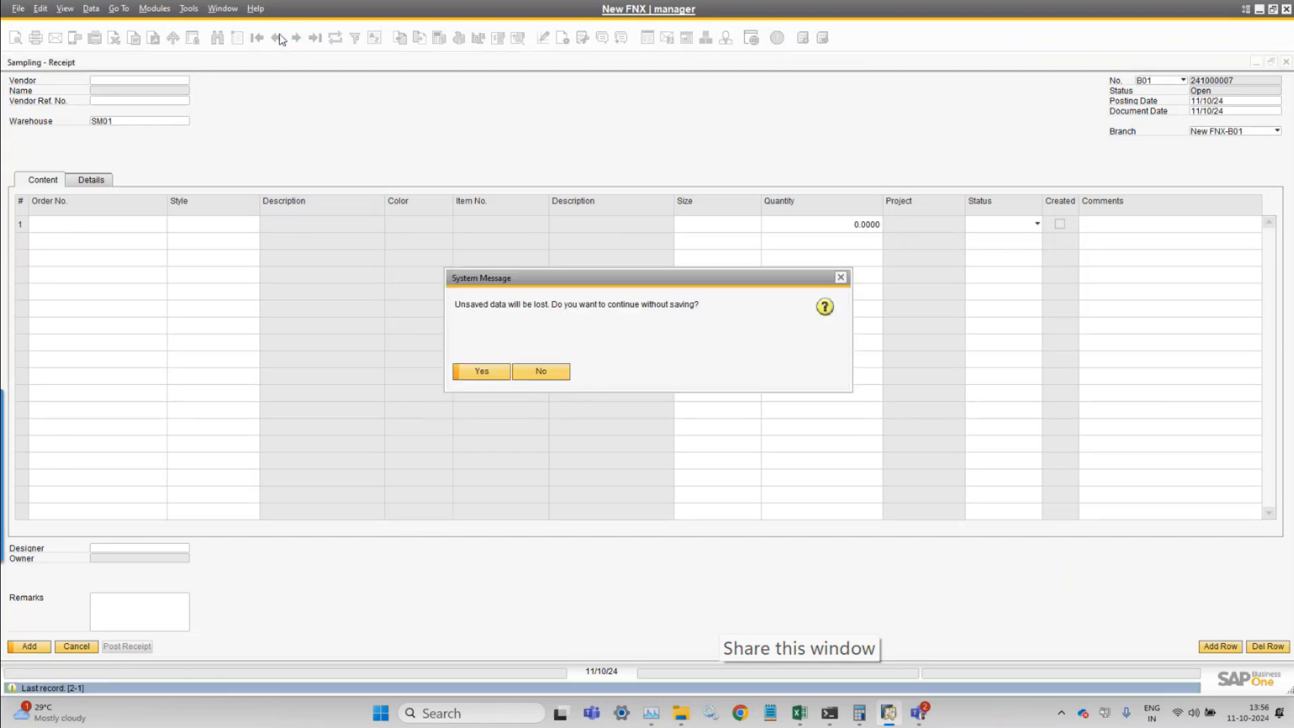
left_click(491, 373)
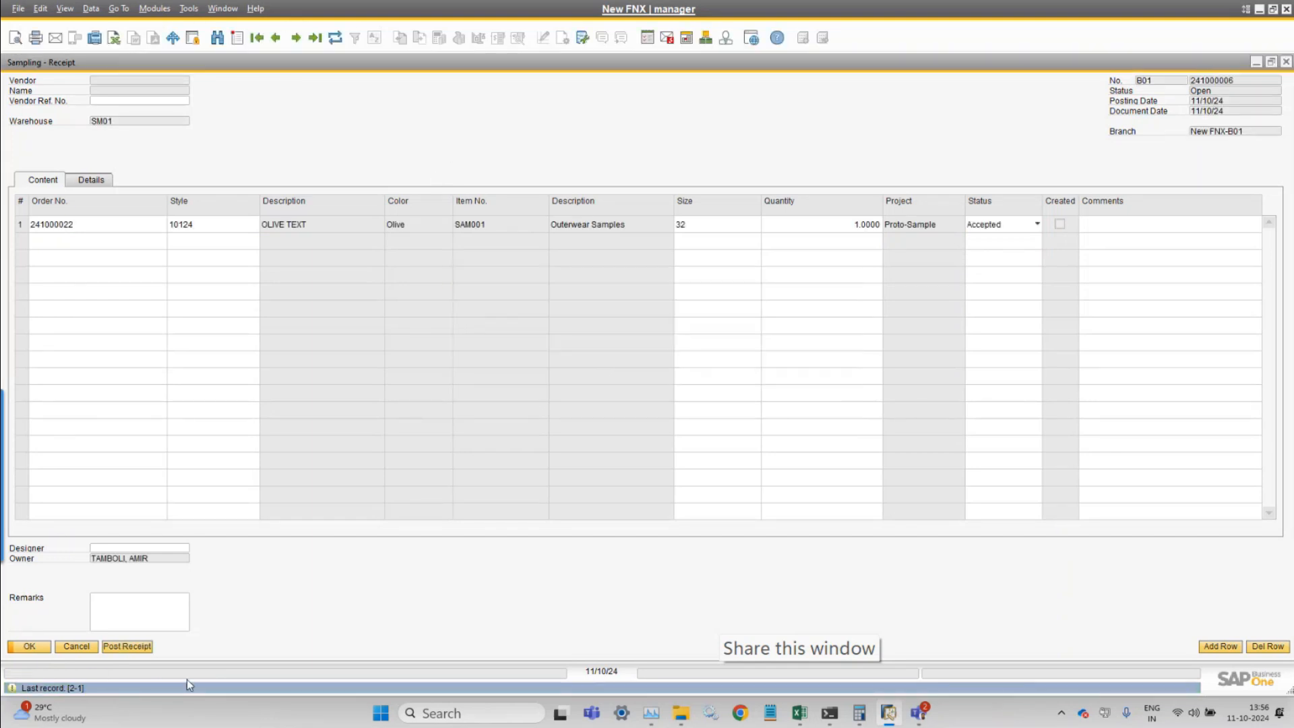
left_click(123, 647)
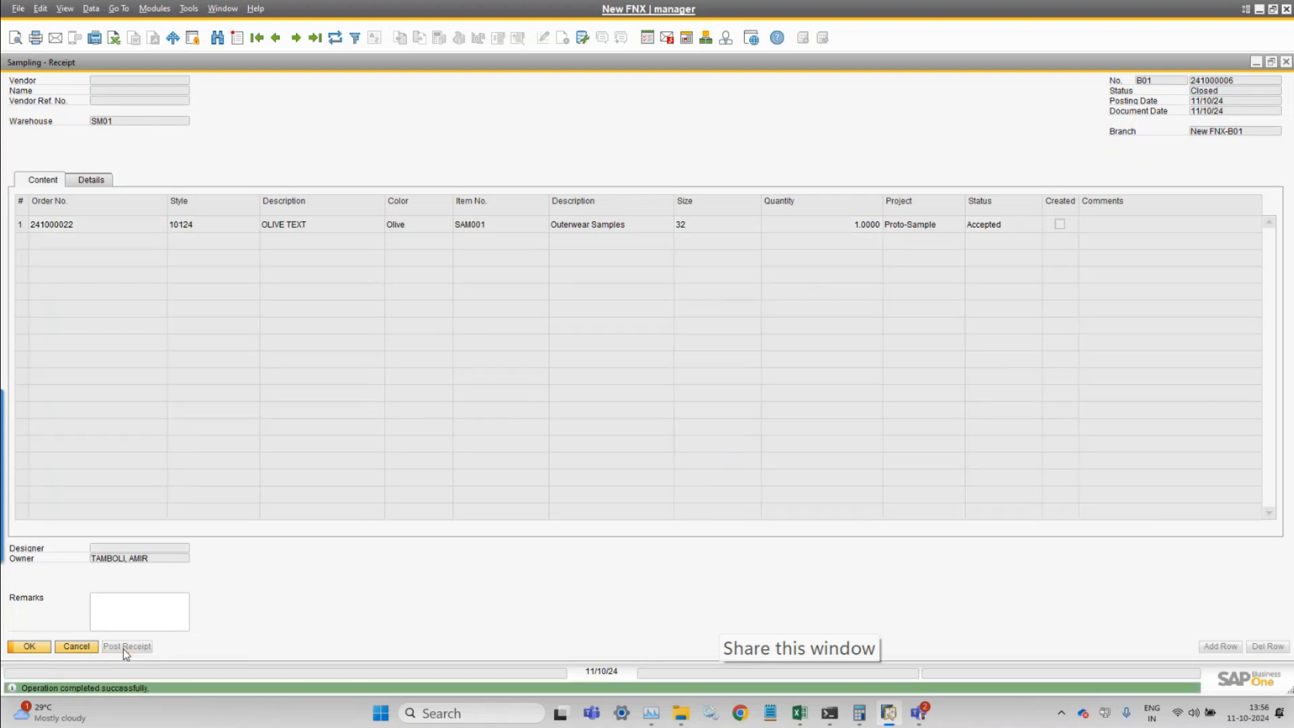
Switch back to item SAM001's master data and reopen its Batch Number Transactions Report
left_click(223, 9)
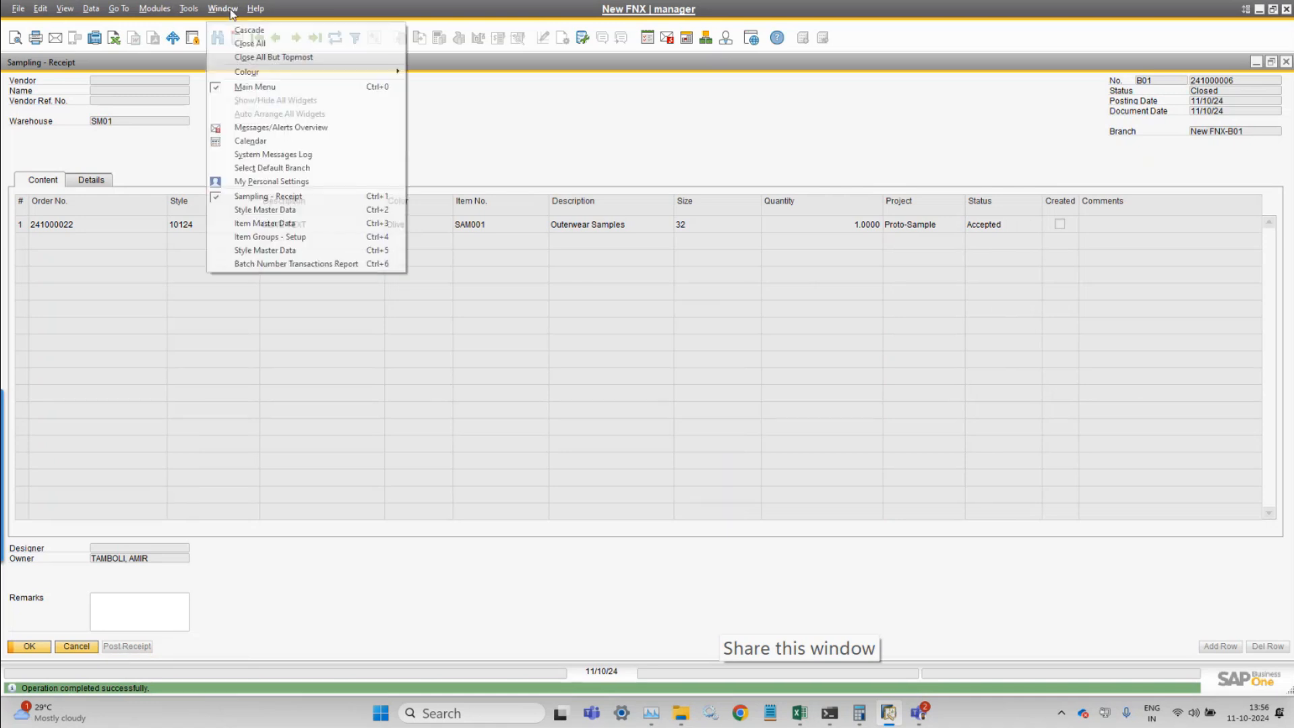
left_click(302, 223)
right_click(820, 342)
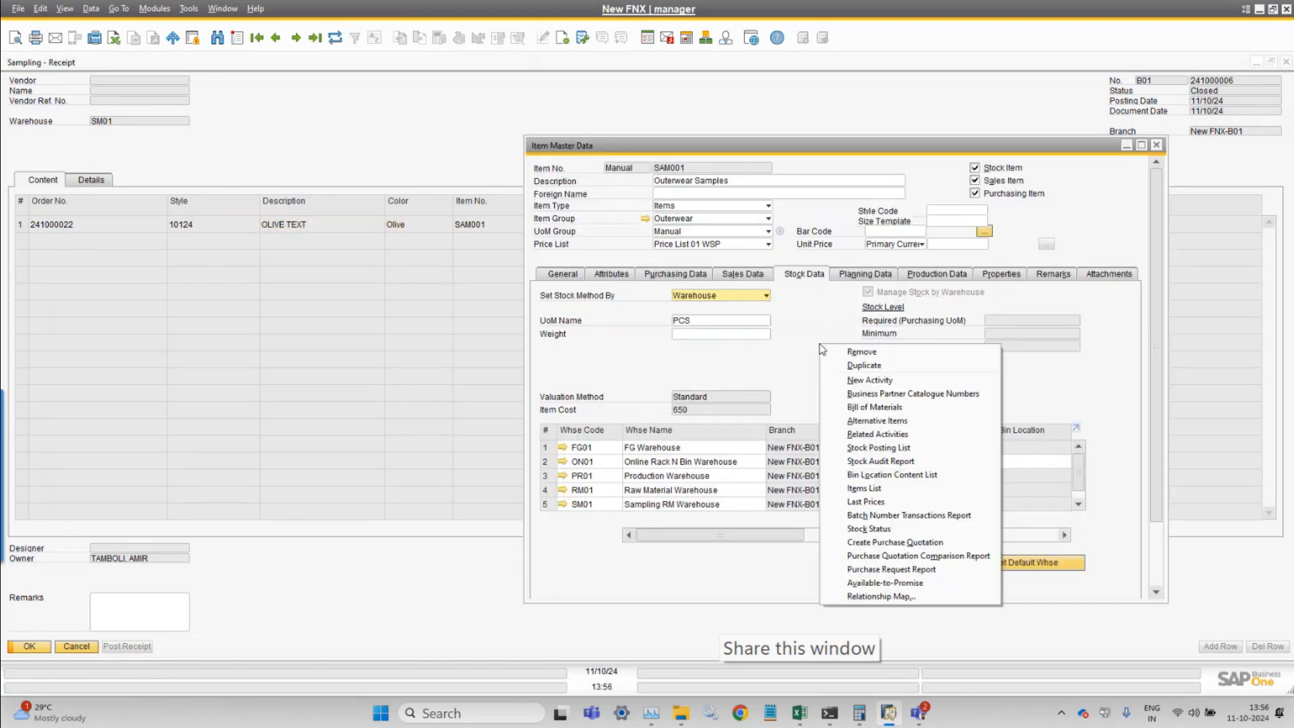
left_click(943, 514)
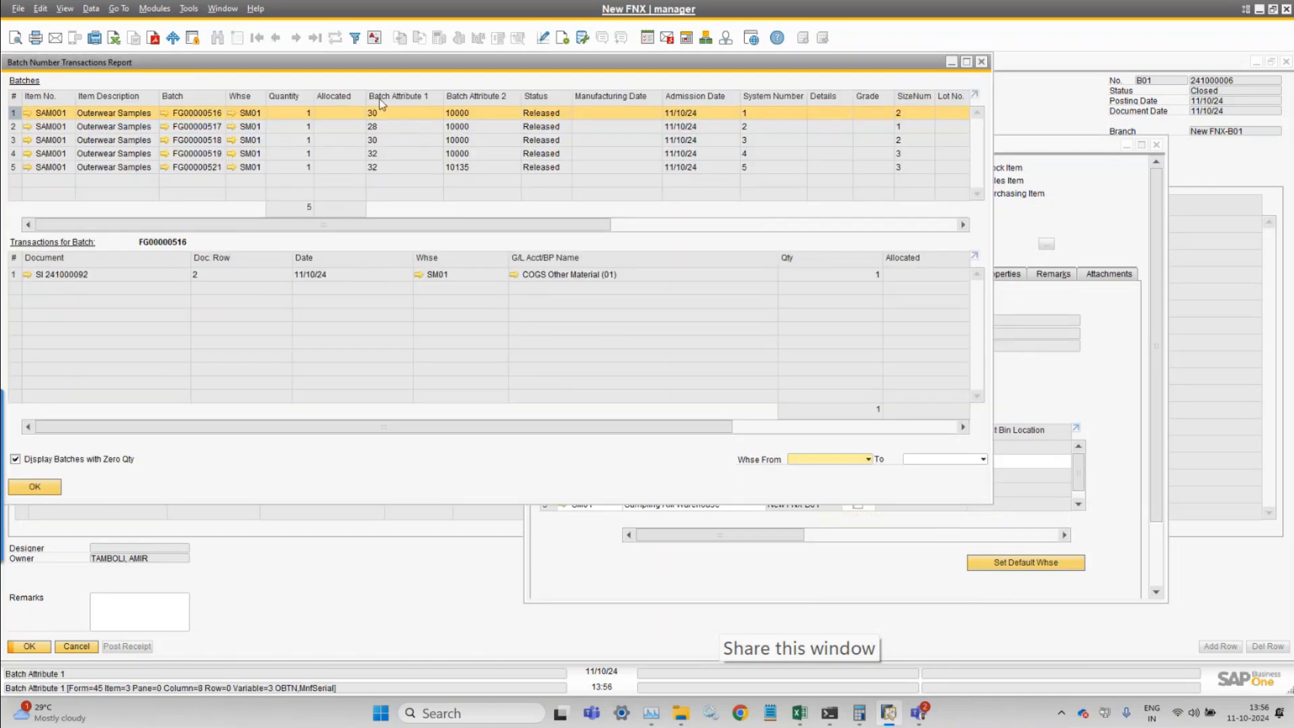
Maximize the report, examine the attributes and style of batch FG00000521, and close the report and item windows
double_click(331, 67)
left_click(195, 168)
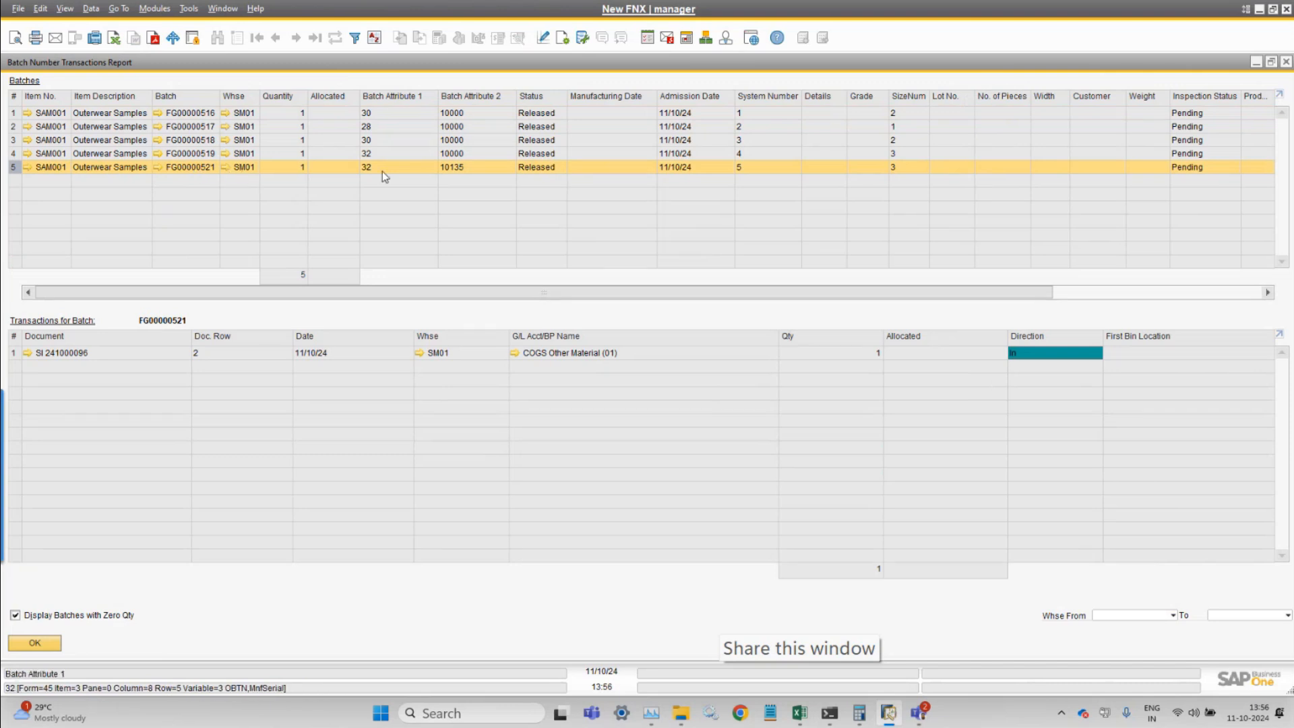
left_click_drag(414, 294, 749, 302)
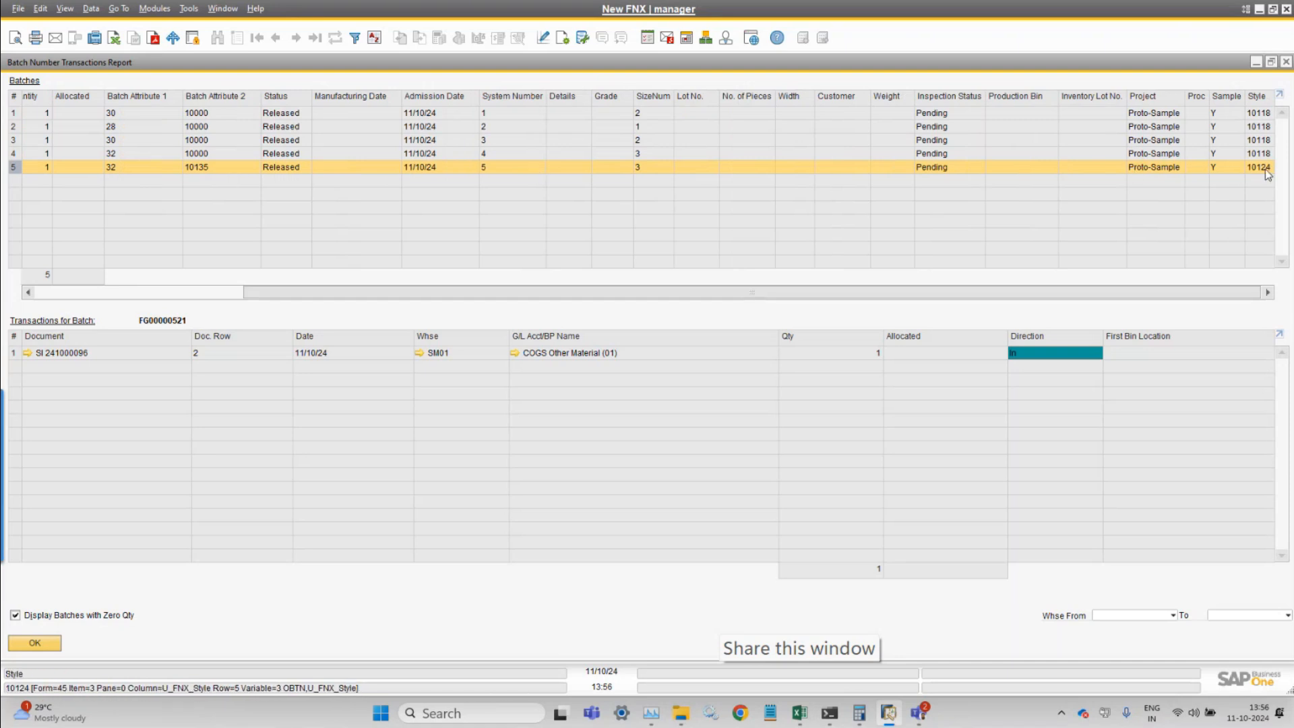
left_click_drag(846, 297, 291, 306)
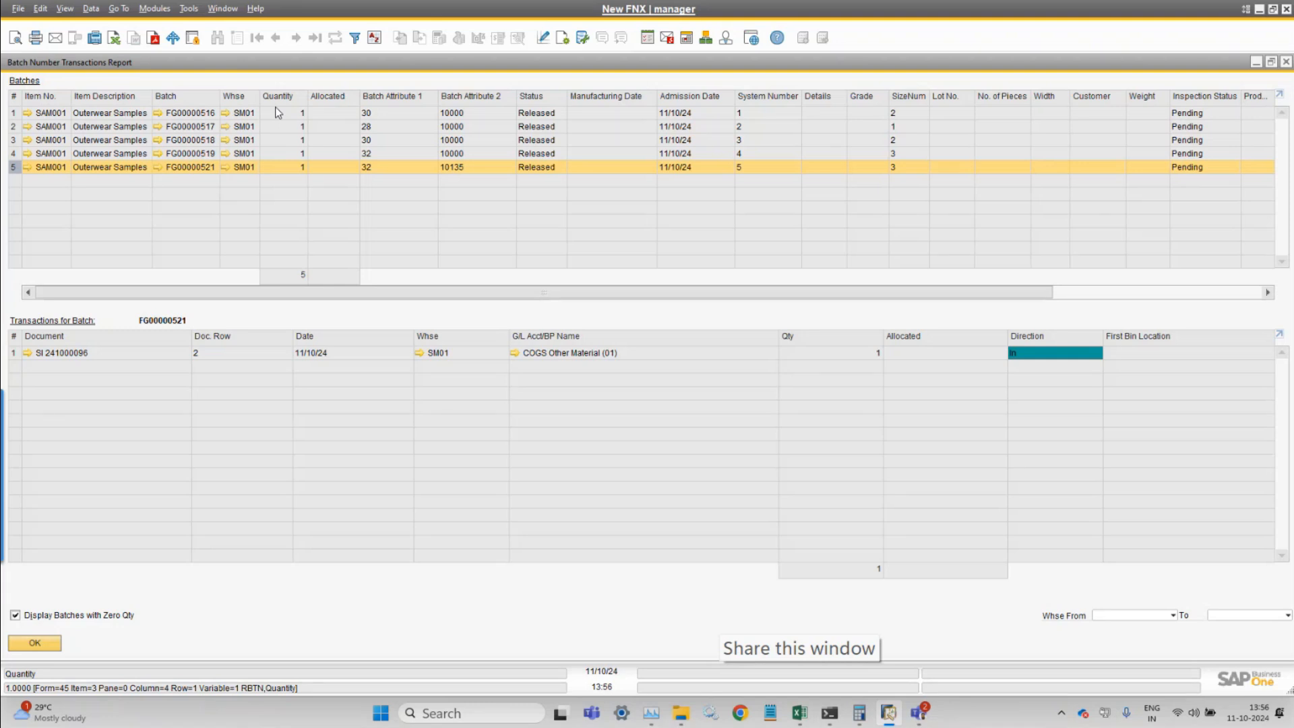
key("Escape")
key("Escape")
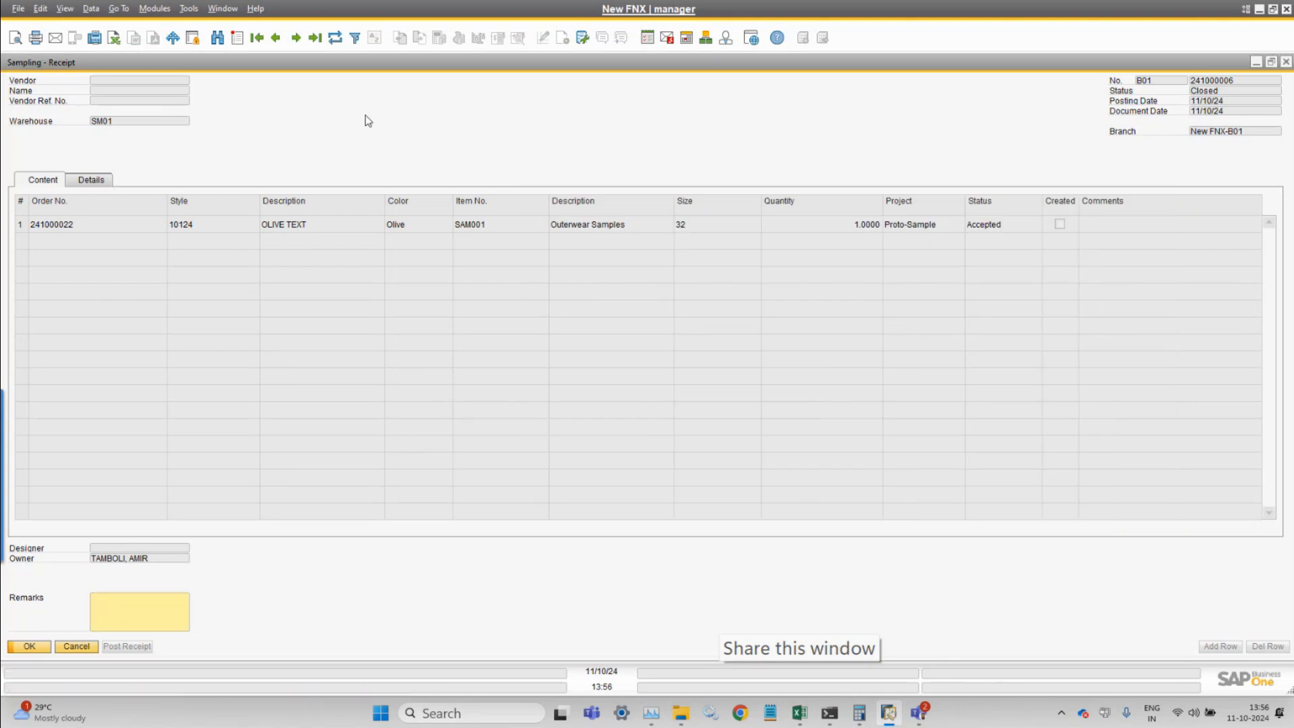
Go to the previous sampling receipt, for PRINTED TOP, and look up its item FG00145 in Item Master Data
key("ctrl+Left")
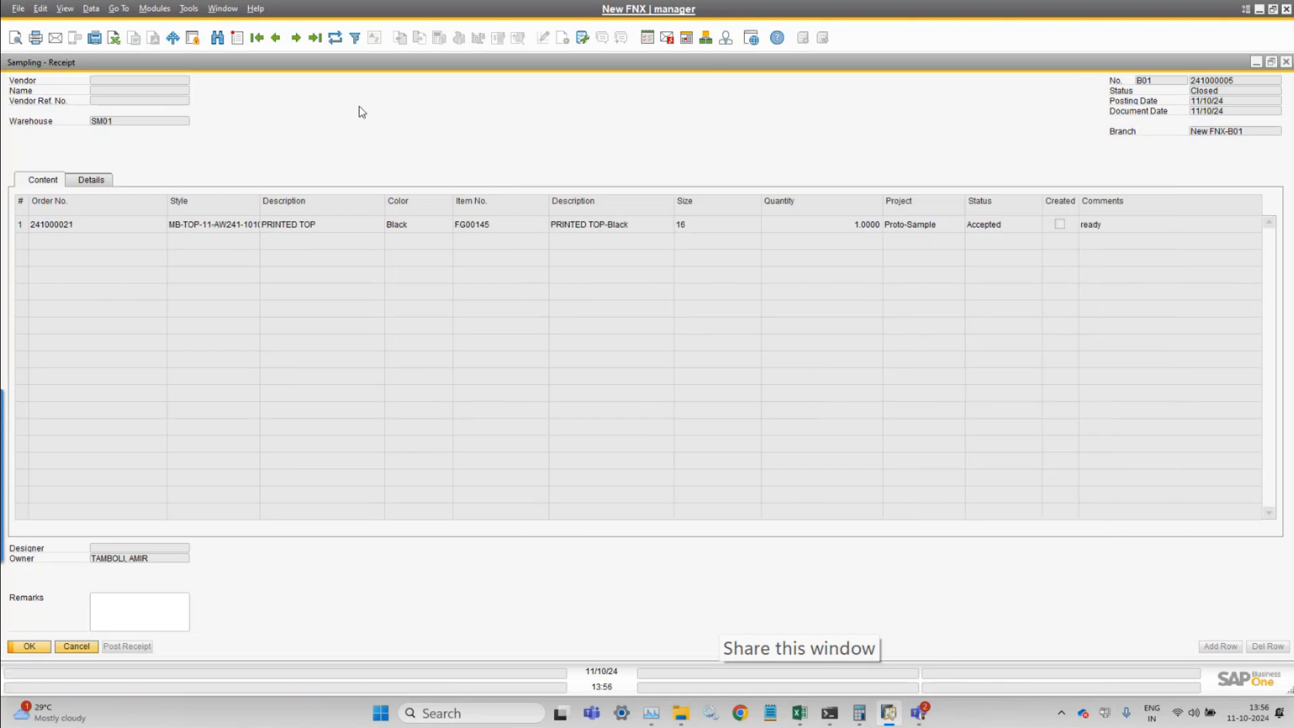
right_click(469, 227)
left_click(510, 241)
left_click(154, 9)
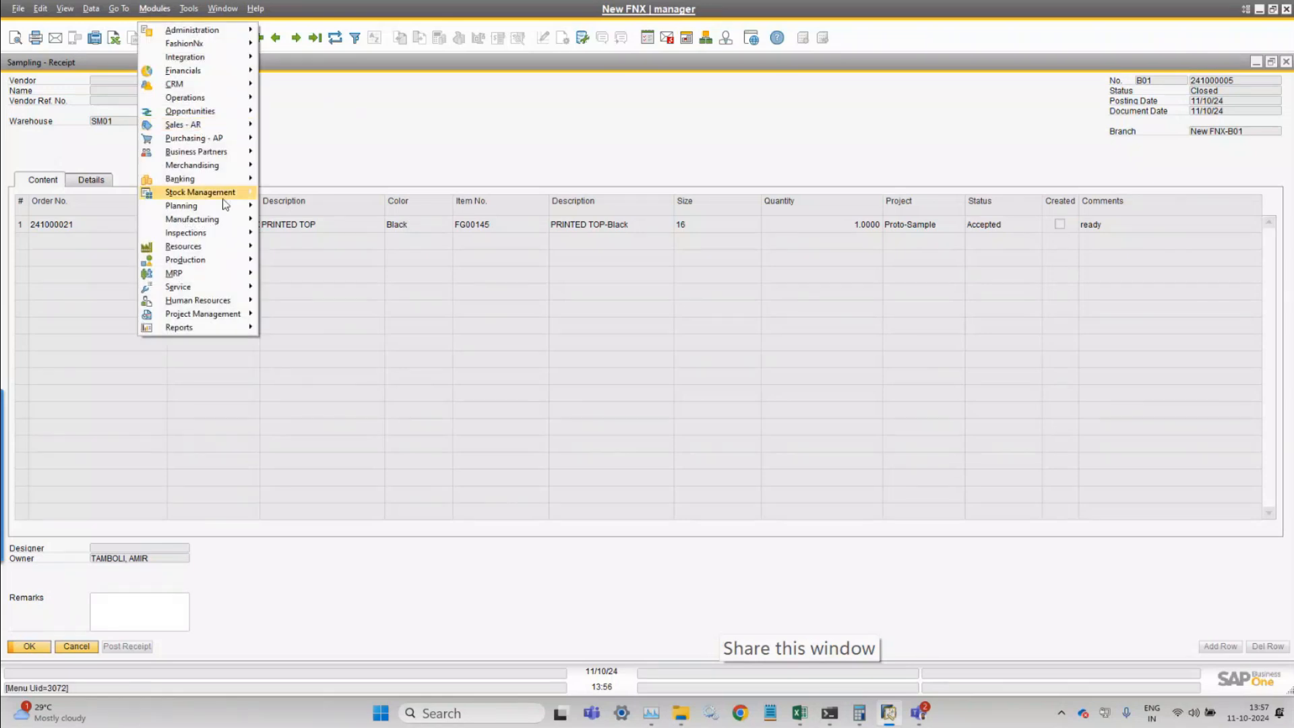
mouse_move(229, 196)
left_click(314, 192)
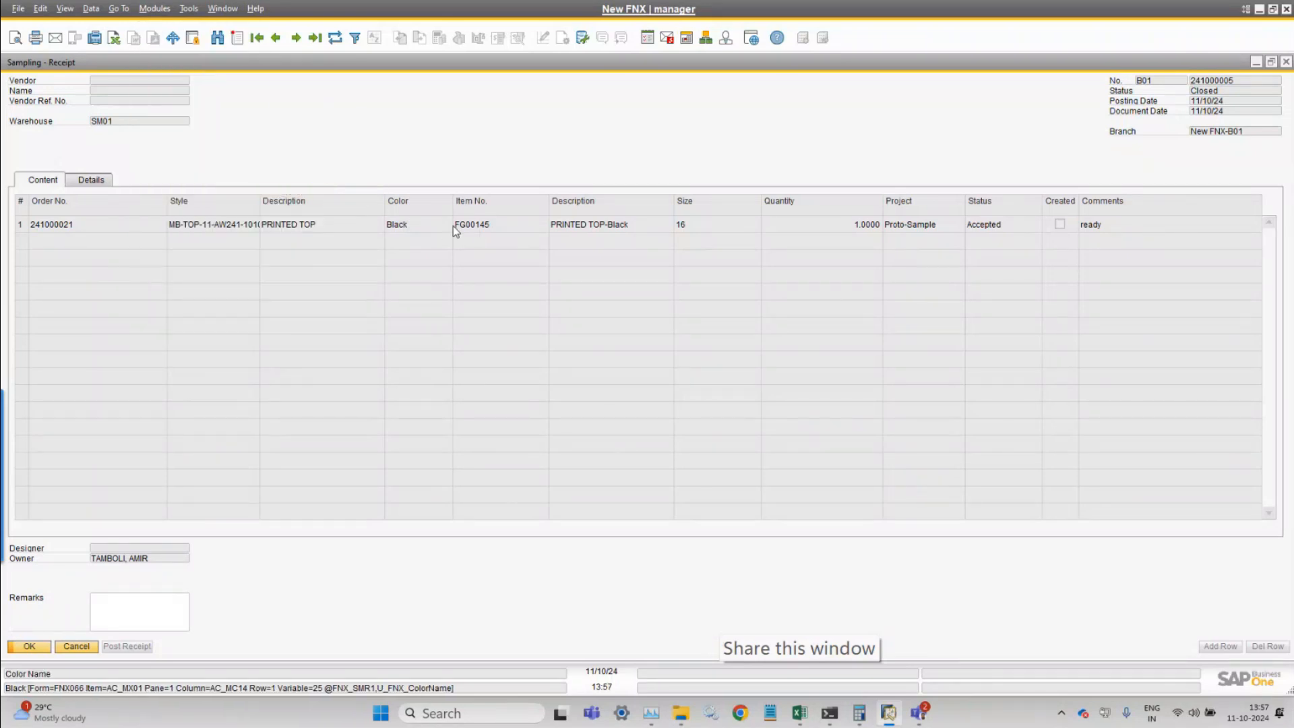
key("ctrl+v")
key("Return")
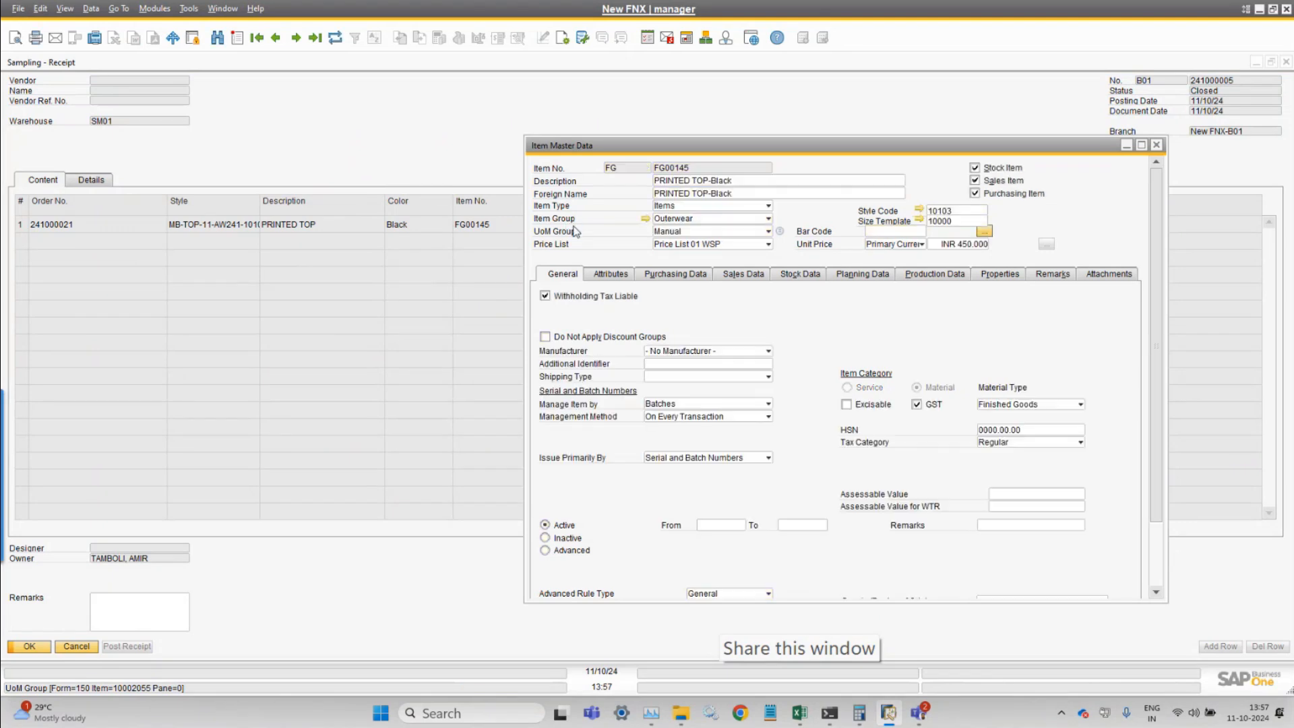
Open item FG00145's Batch Number Transactions Report and examine the project, sample flag and style of its batches
right_click(849, 327)
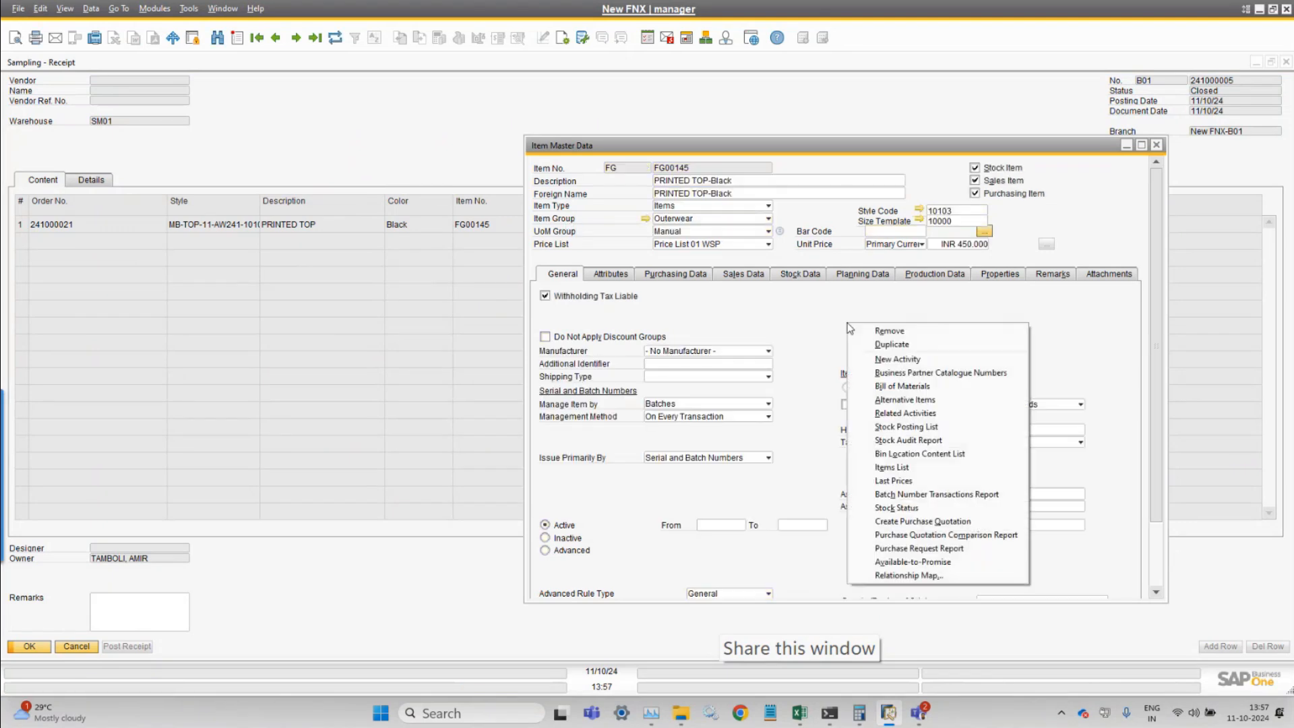
left_click(937, 494)
left_click(193, 127)
left_click(196, 115)
left_click_drag(411, 293, 1141, 297)
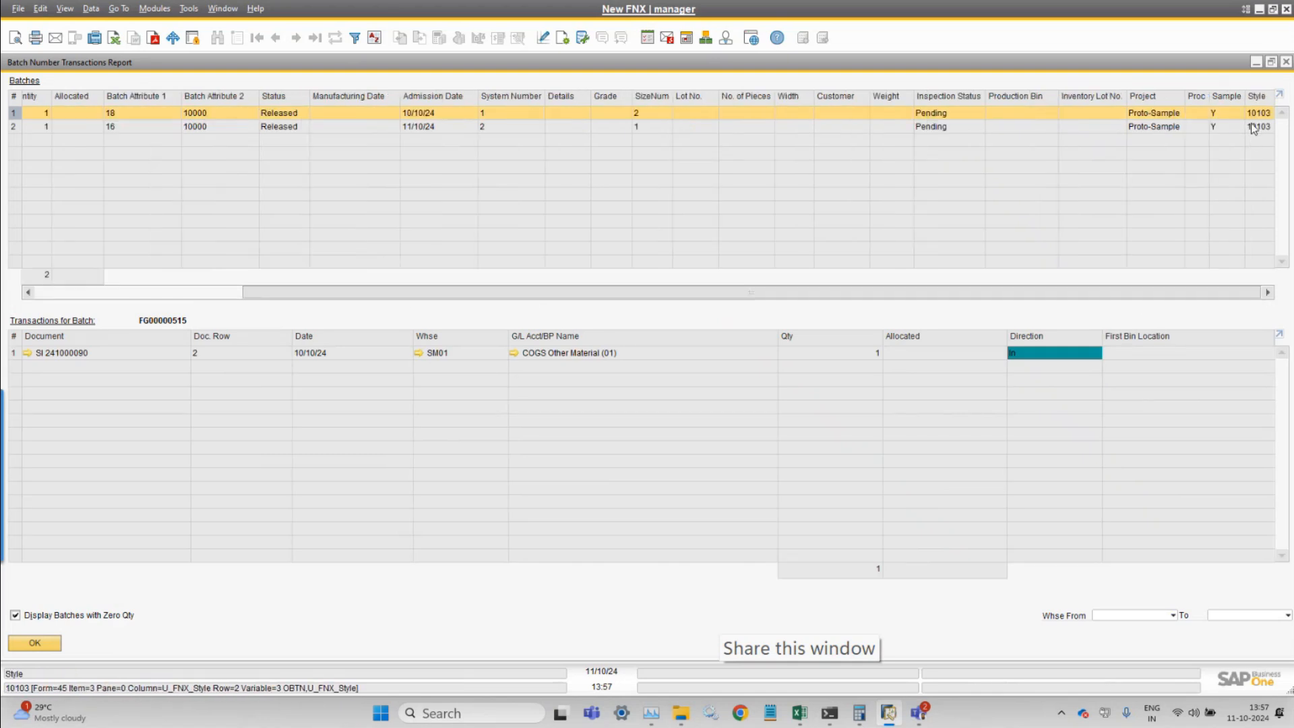
left_click_drag(797, 295, 303, 268)
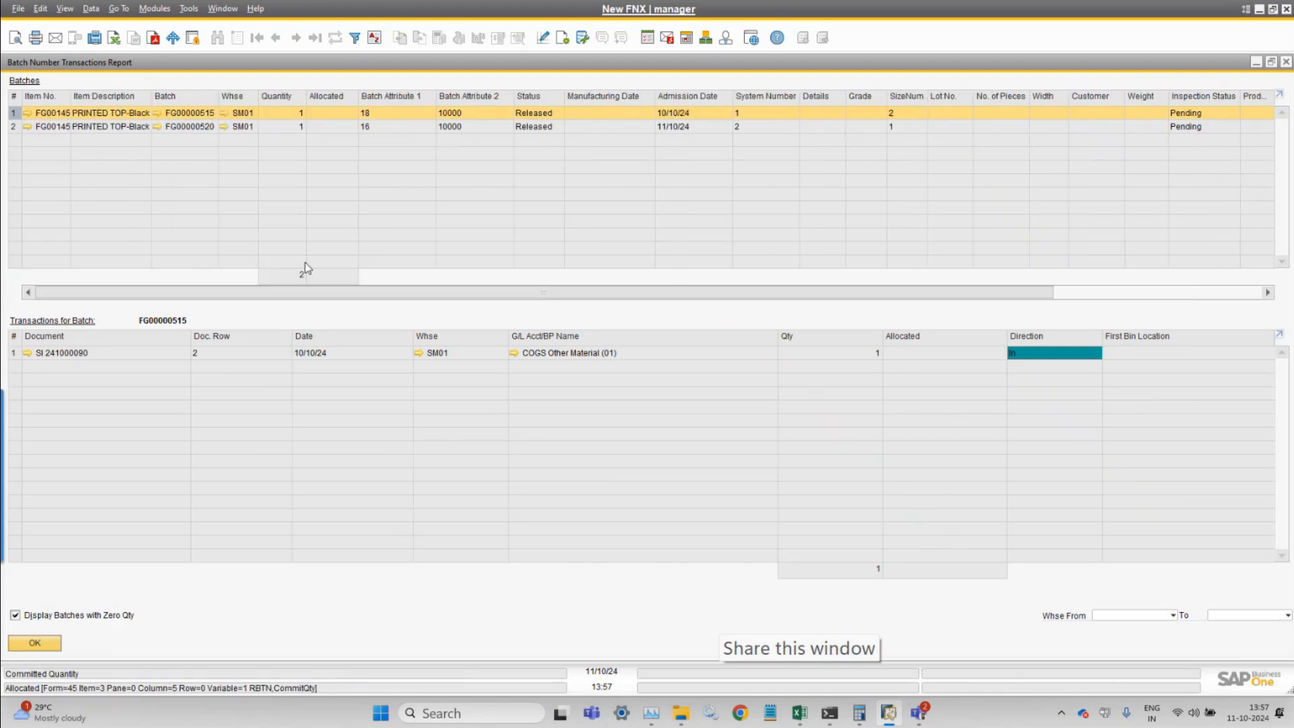
Select batch FG00000520, examine its size attribute, project and style details, and close the report
left_click(246, 128)
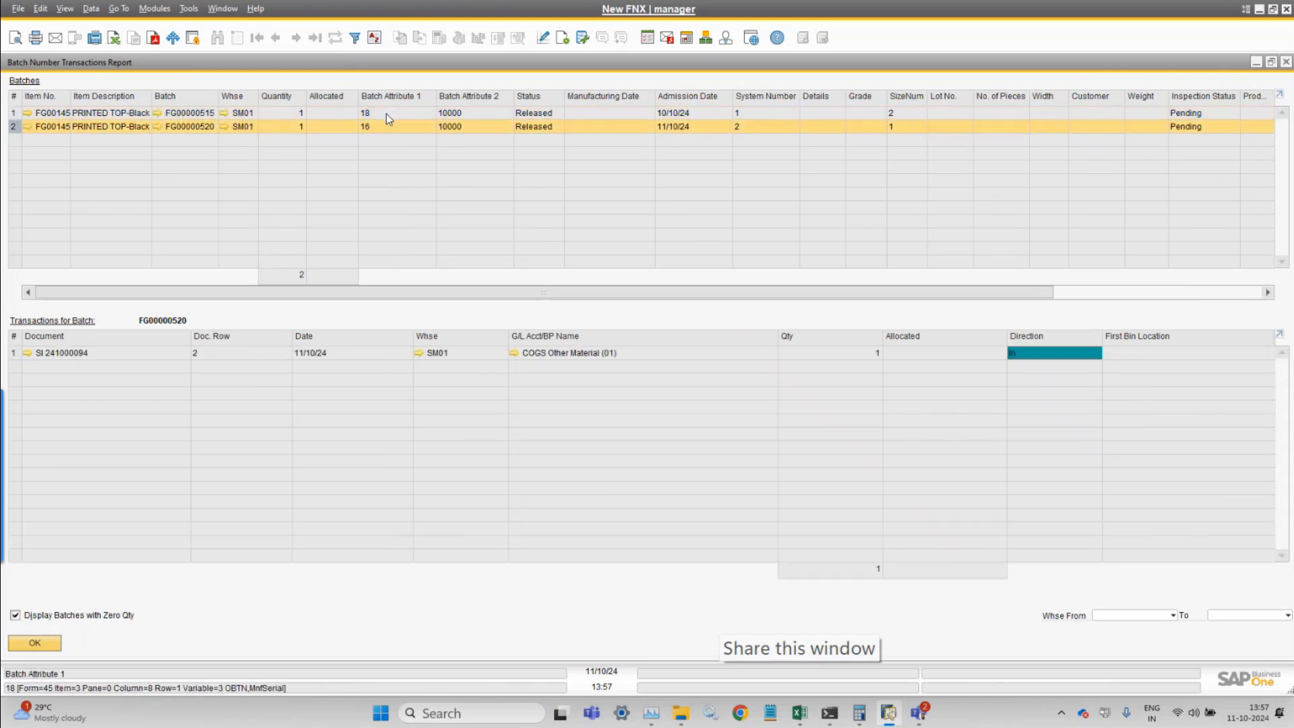
left_click(64, 8)
left_click(117, 128)
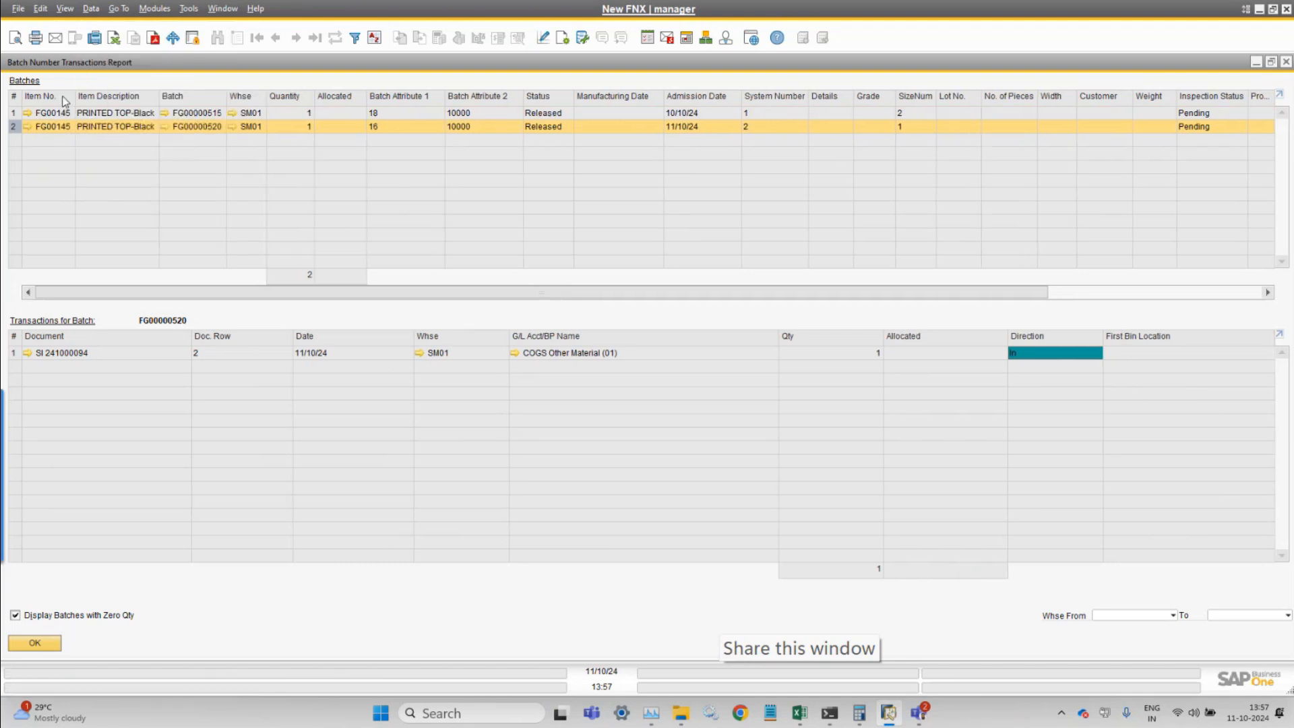
left_click_drag(150, 295, 528, 326)
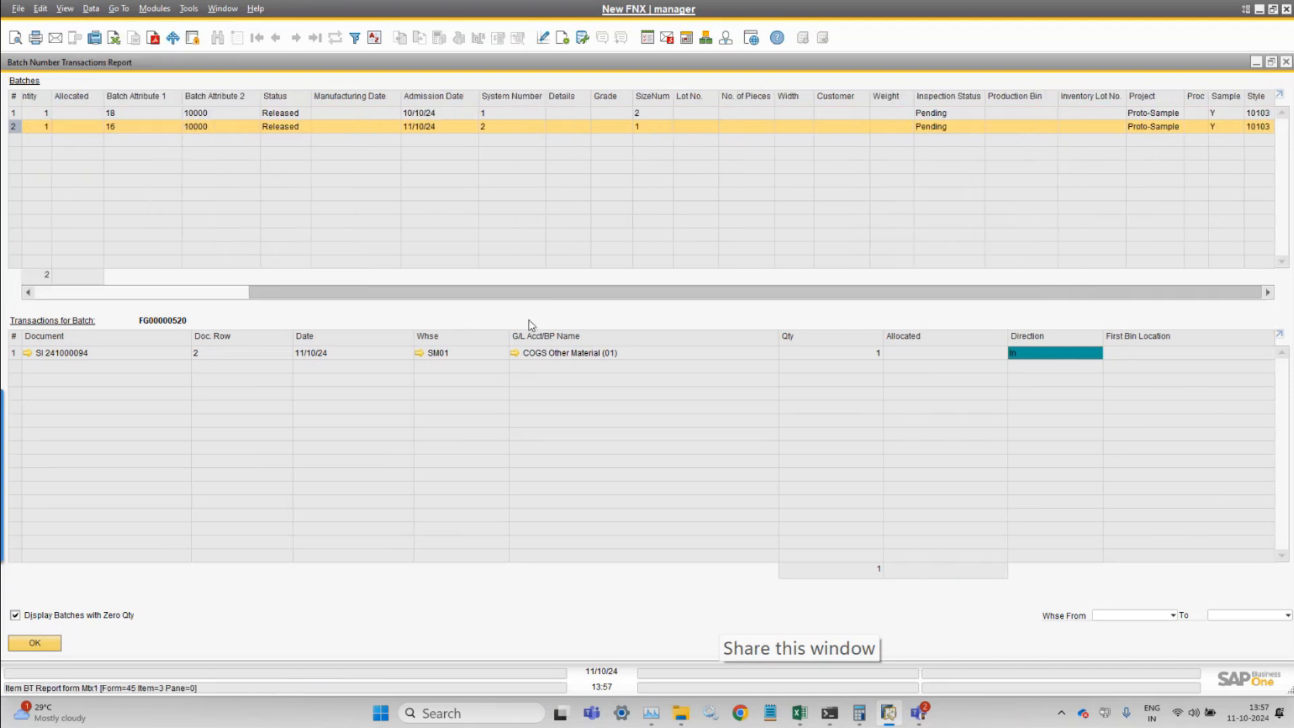
left_click(1286, 62)
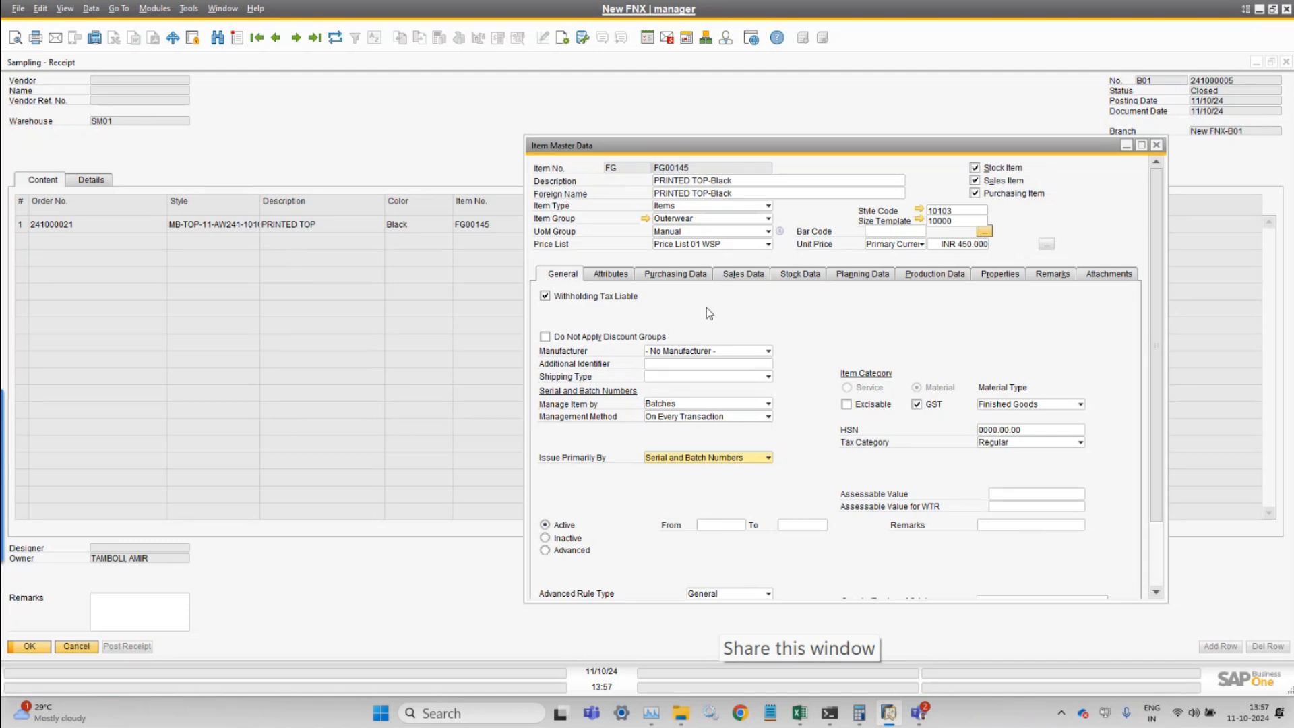
Examine the sample settings of item FG00145's Outerwear group, and close the group and item windows
left_click(645, 219)
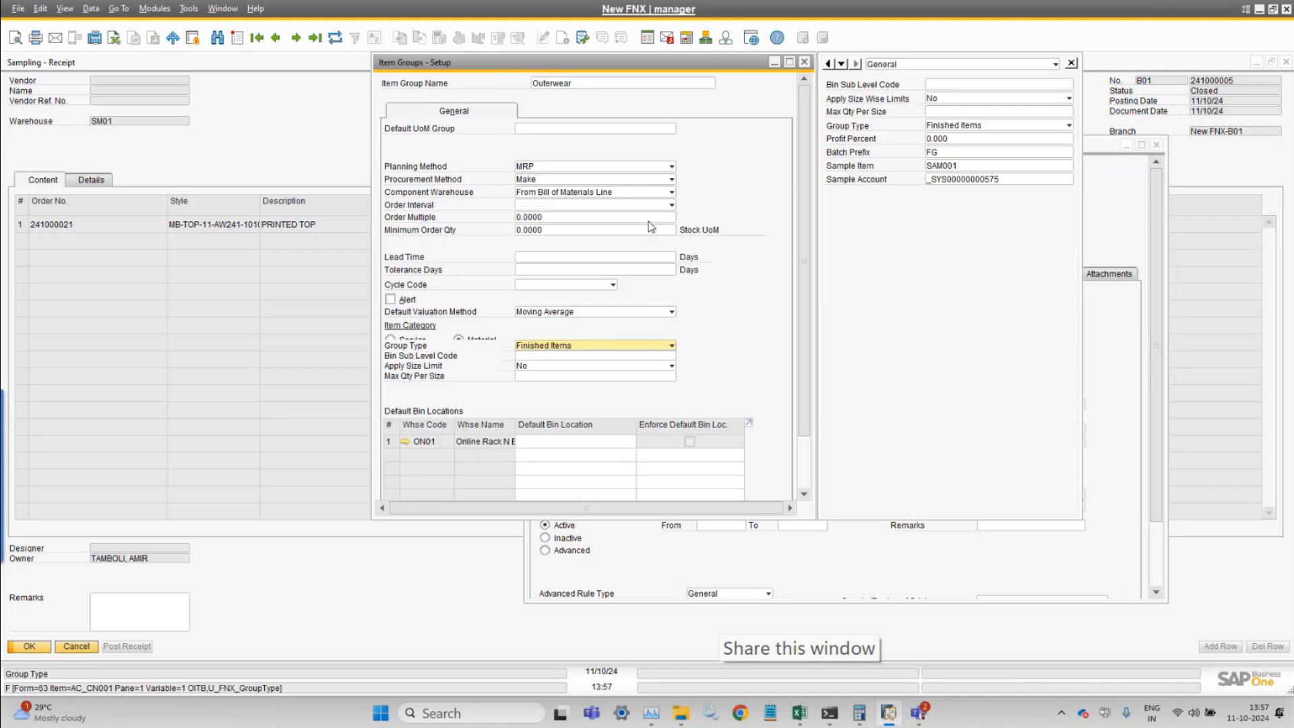
key("Escape")
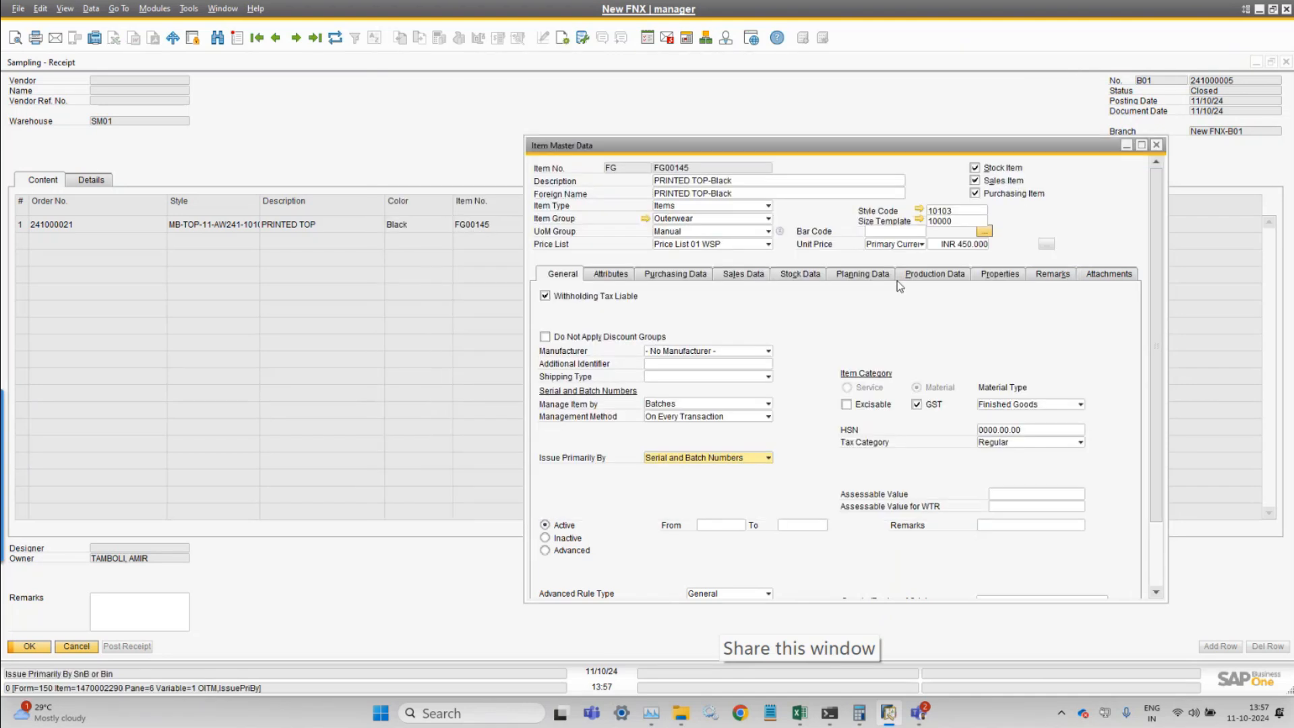
key("Escape")
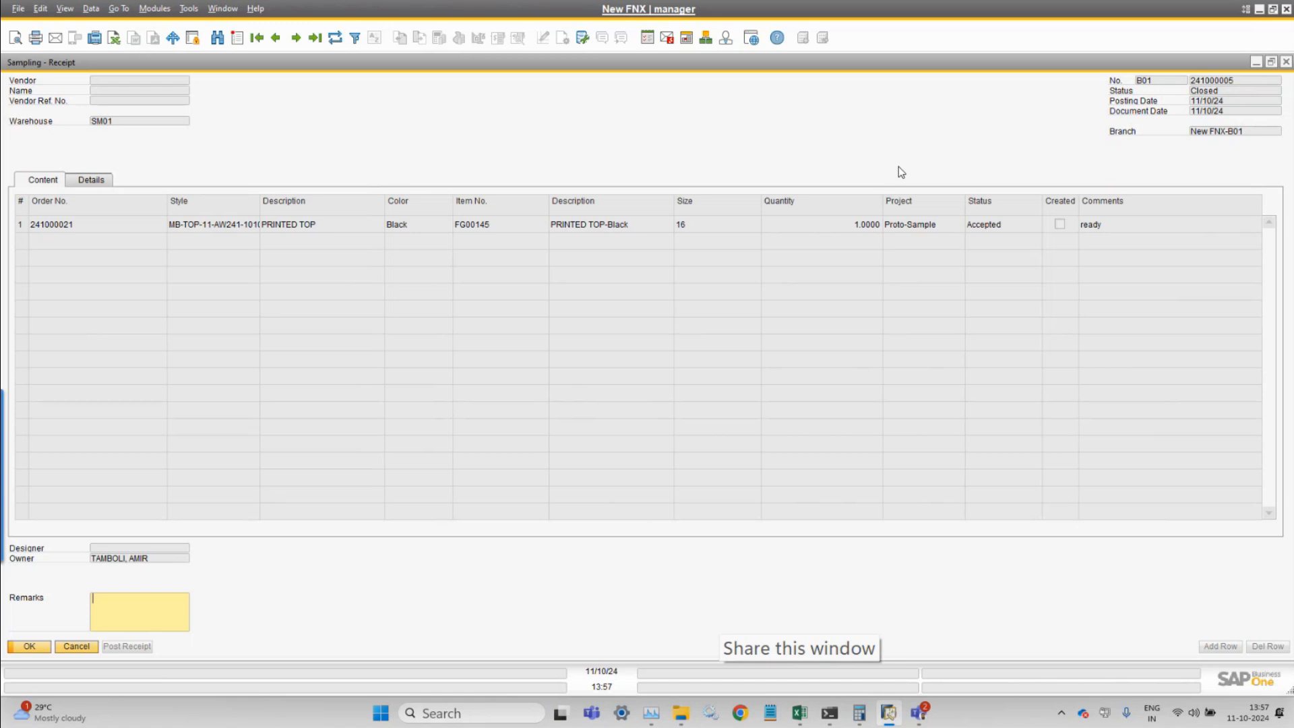
Open the latest Goods Receipt, for sample item SAM001, and examine its journal entry
left_click(168, 13)
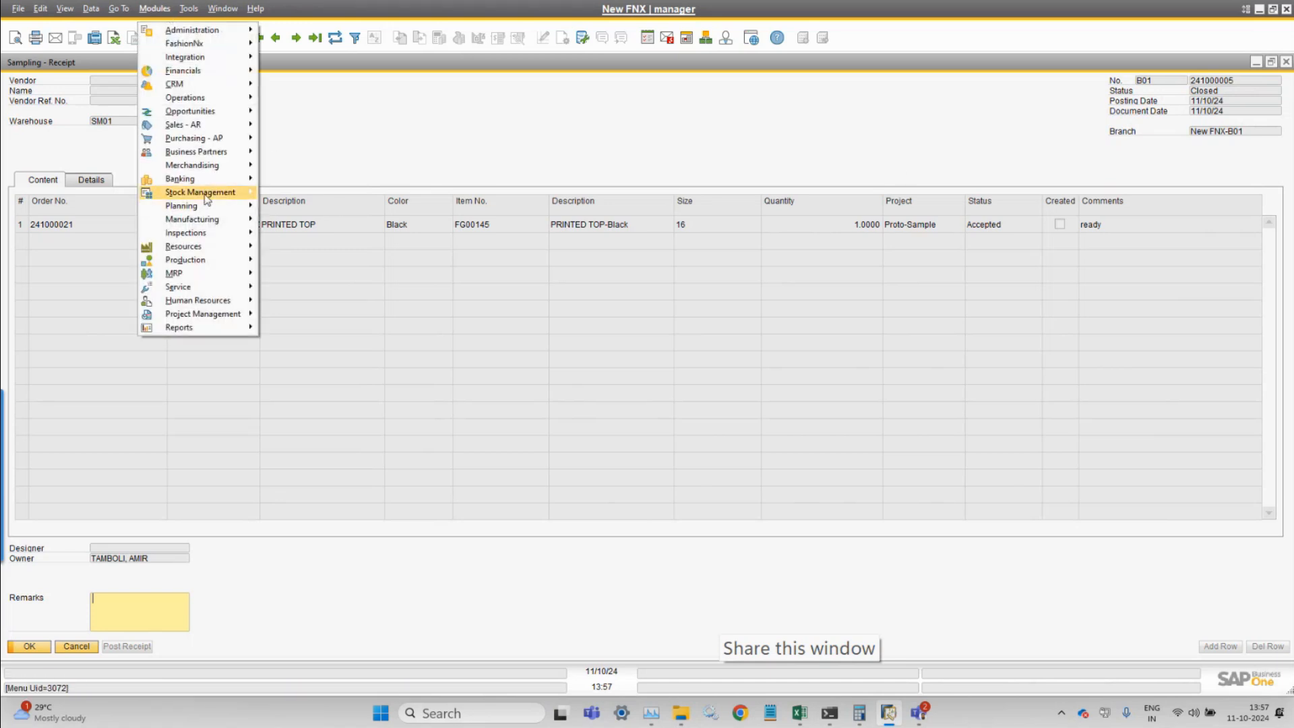
mouse_move(207, 196)
mouse_move(342, 258)
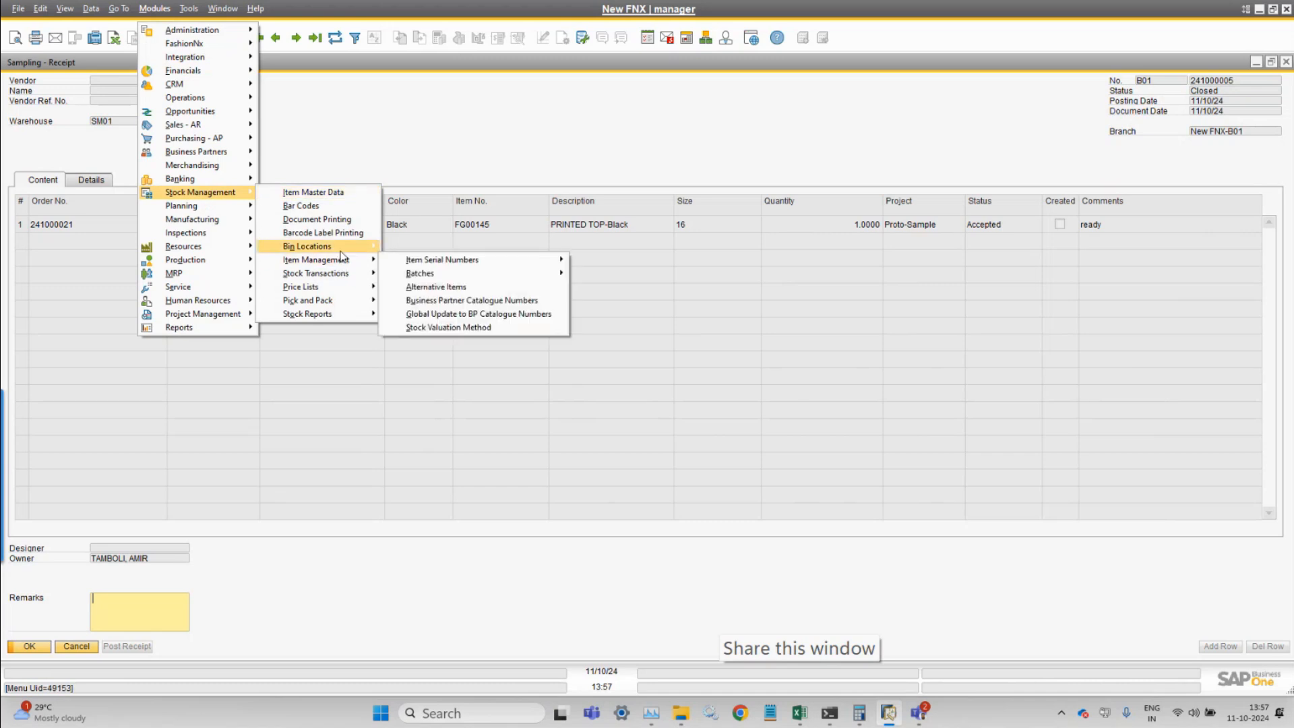
left_click(406, 273)
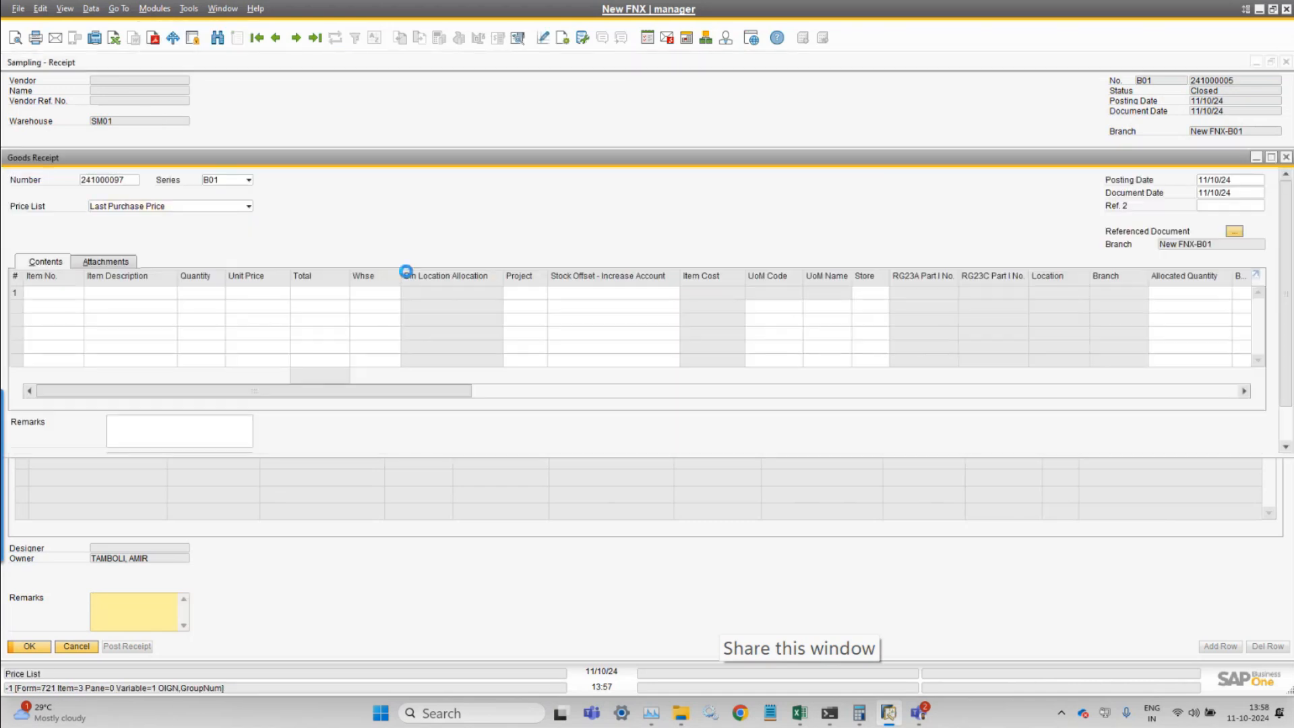
right_click(484, 224)
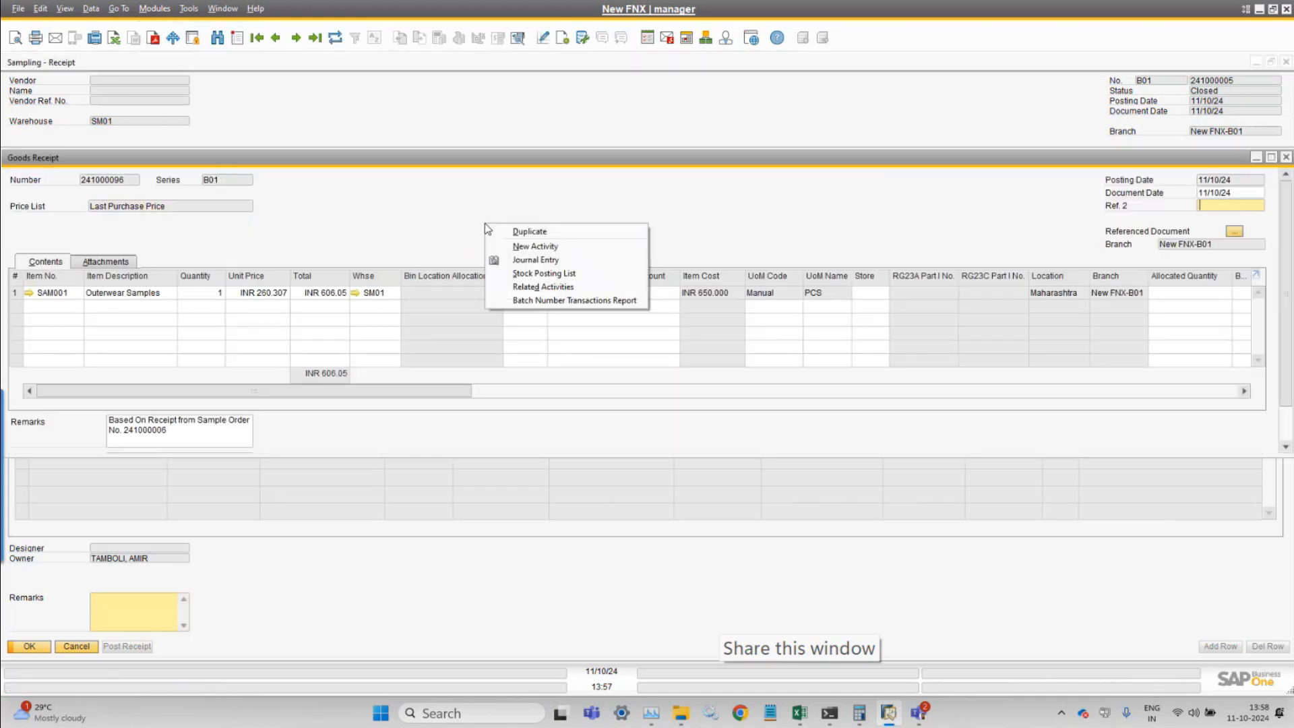
left_click(564, 260)
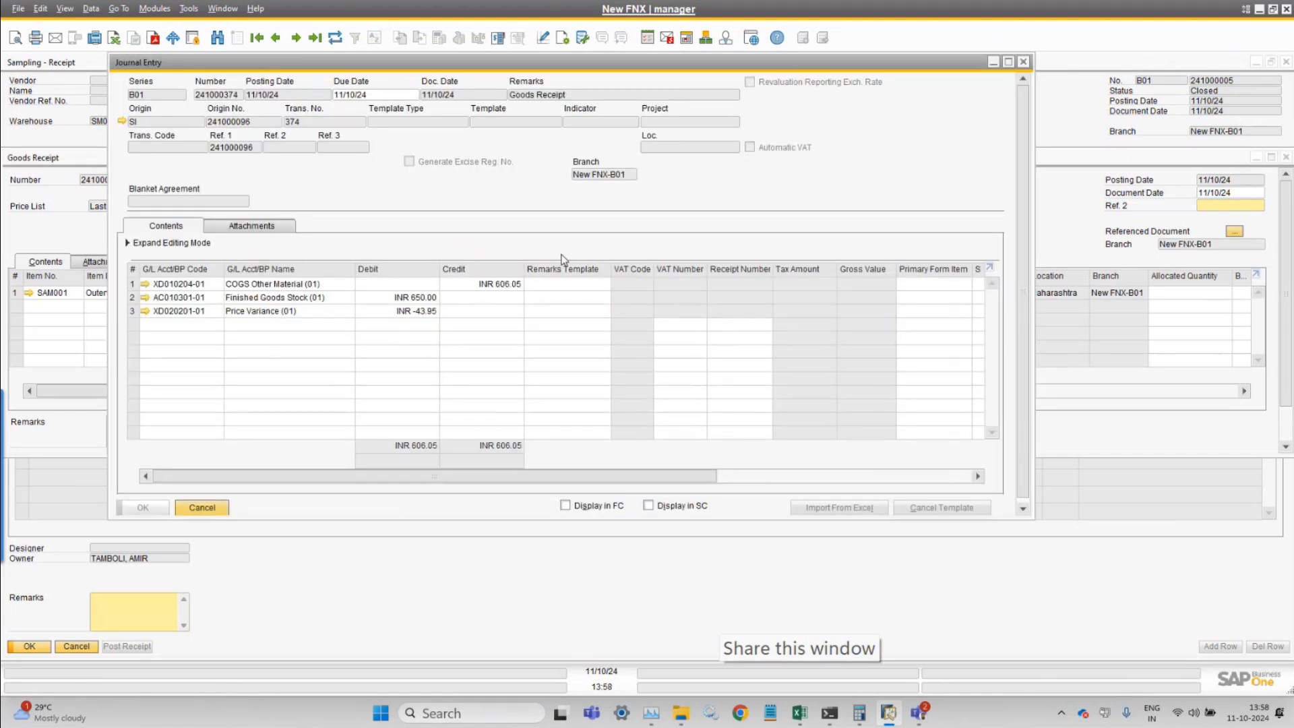
key("Escape")
Go back to the Goods Receipt for PRINTED TOP-Black and compare its journal entry with the preceding Goods Issue entry
key("ctrl+Left")
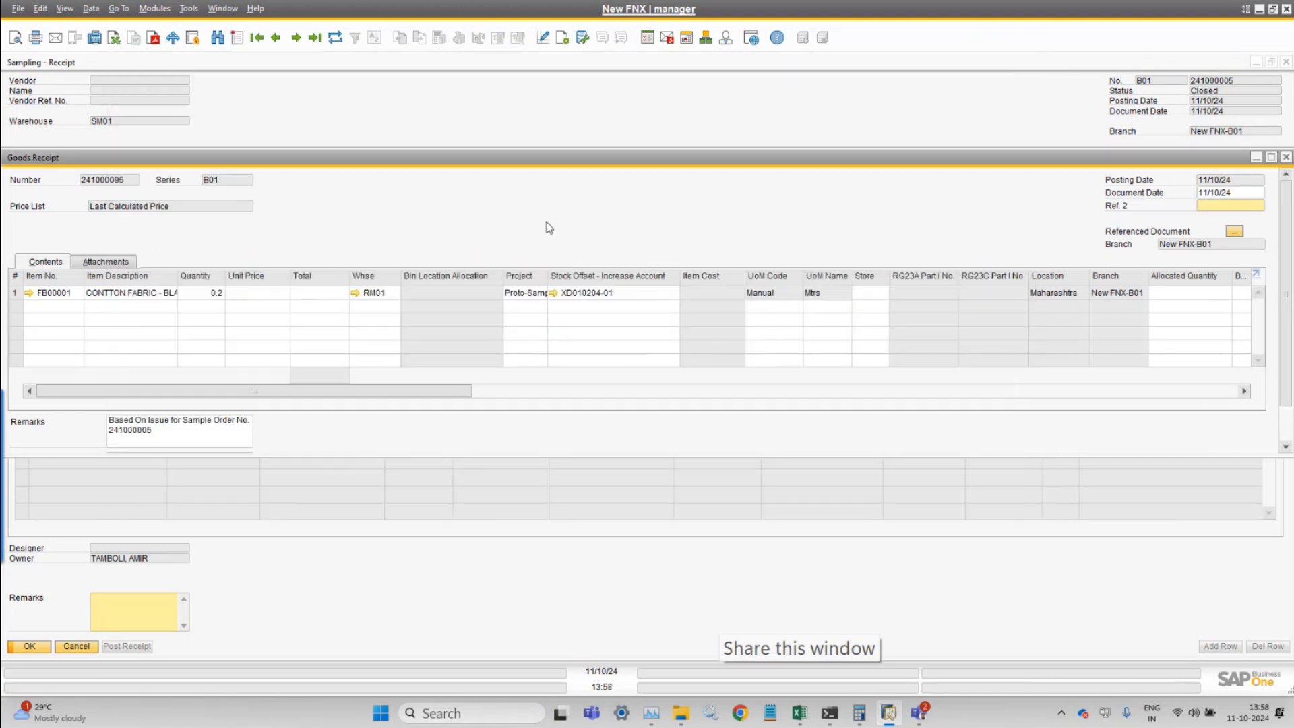
key("ctrl+Page_Up")
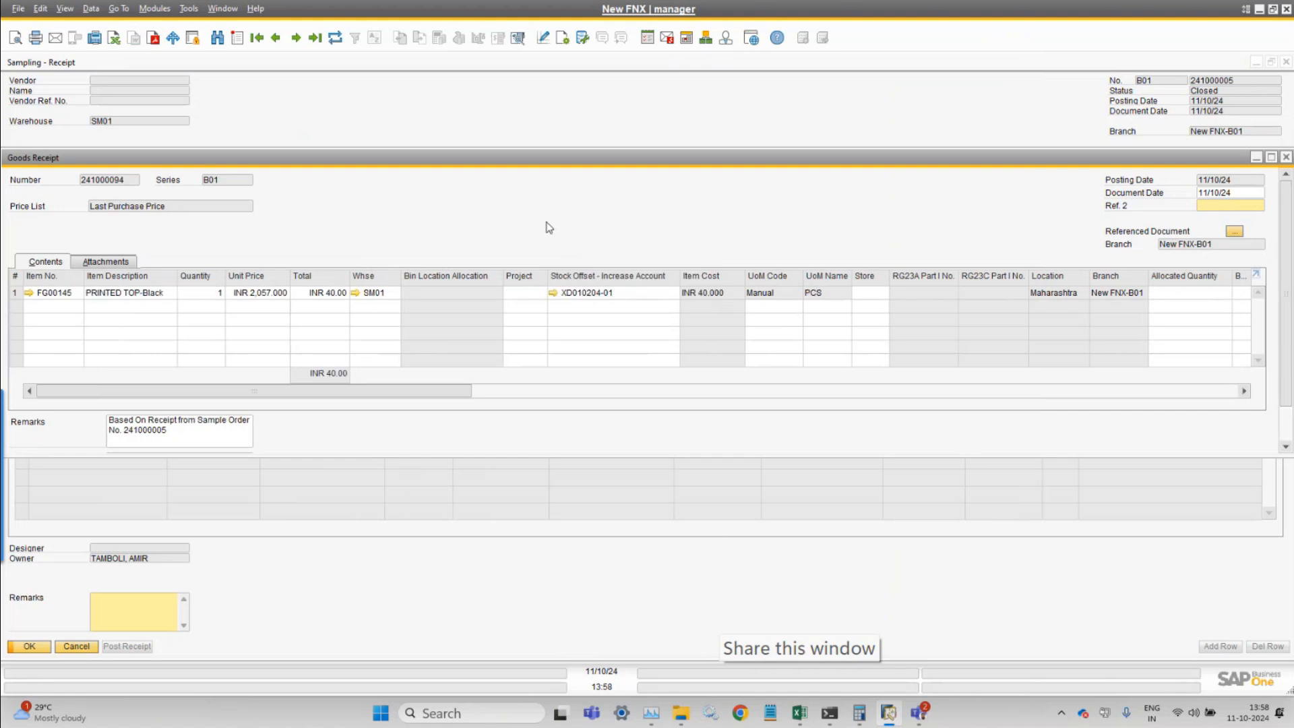
right_click(549, 227)
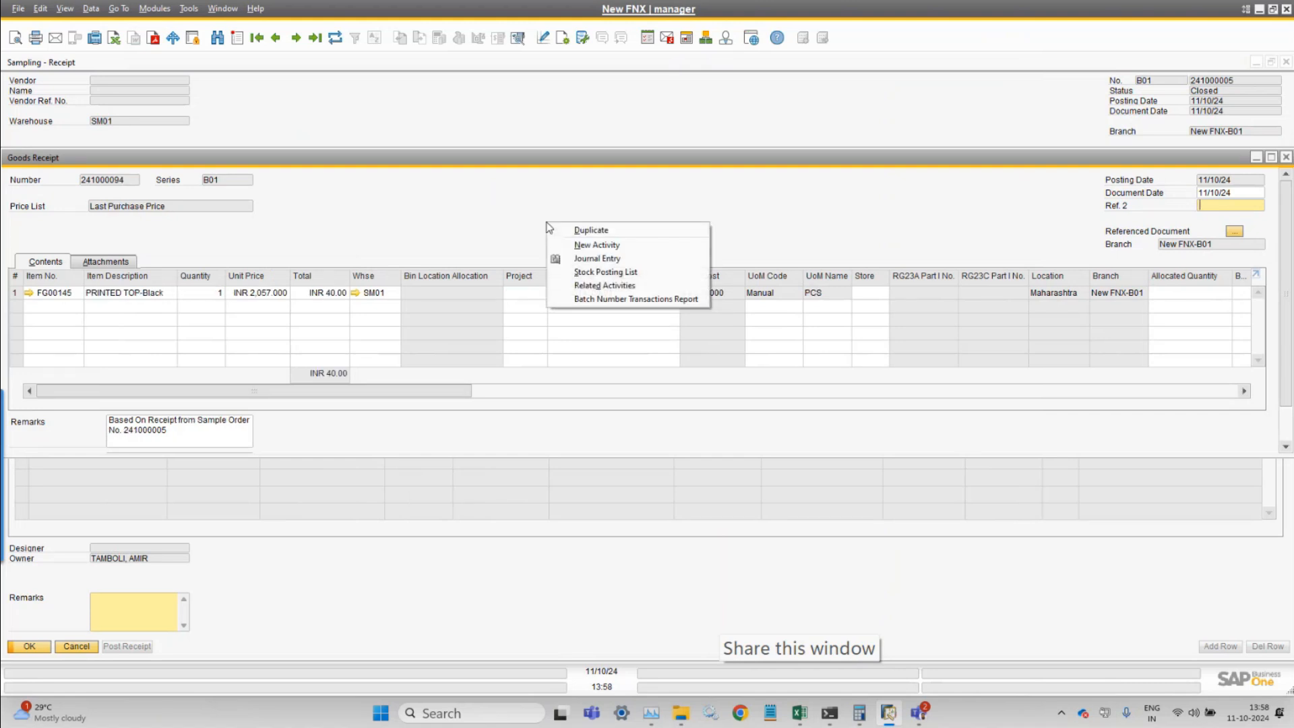
left_click(639, 257)
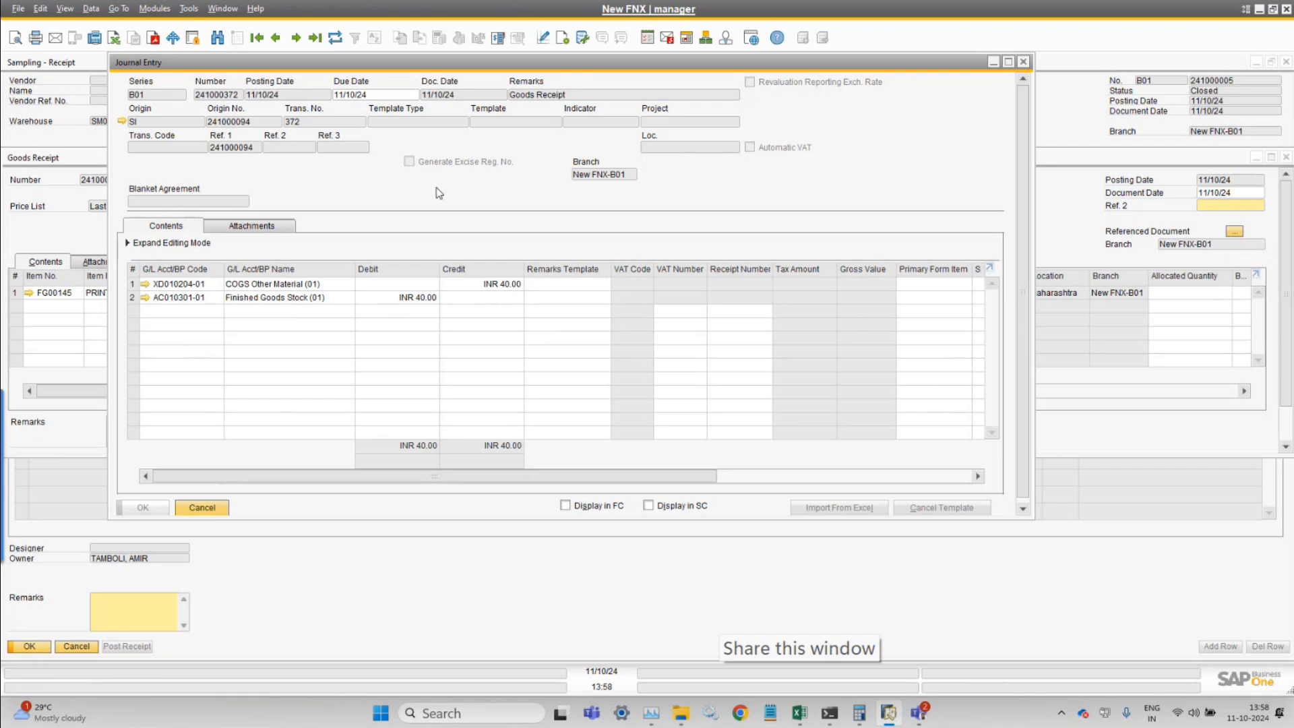
left_click(277, 39)
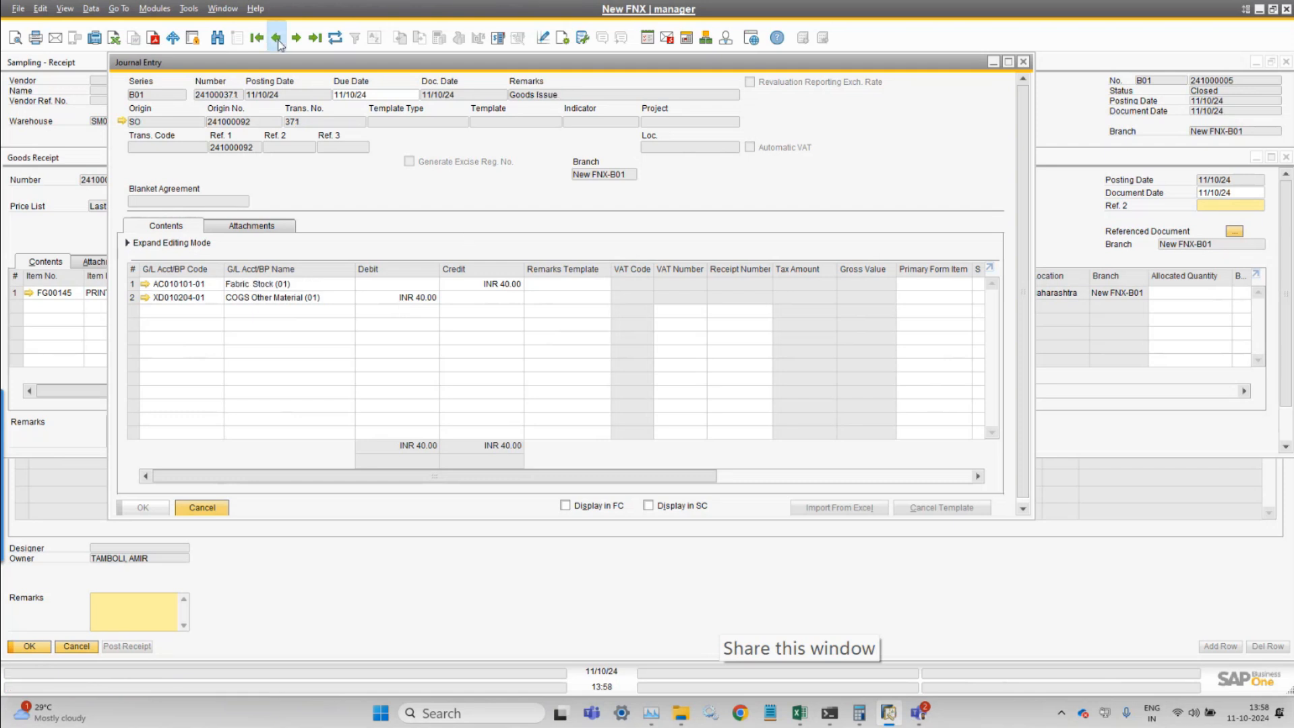
left_click(277, 39)
left_click(296, 40)
key("Escape")
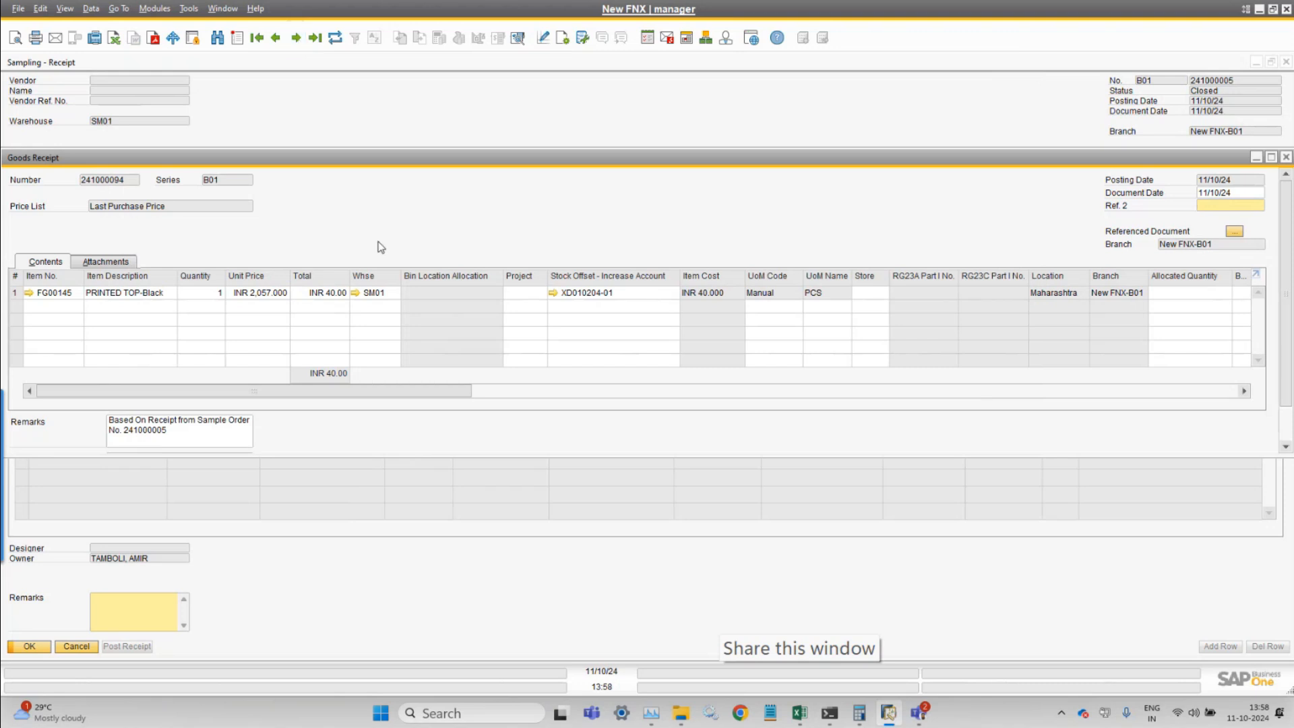
Close the goods receipt, sampling receipt, Outerwear item group and OLIVE TEXT style windows
key("Escape")
key("Escape")
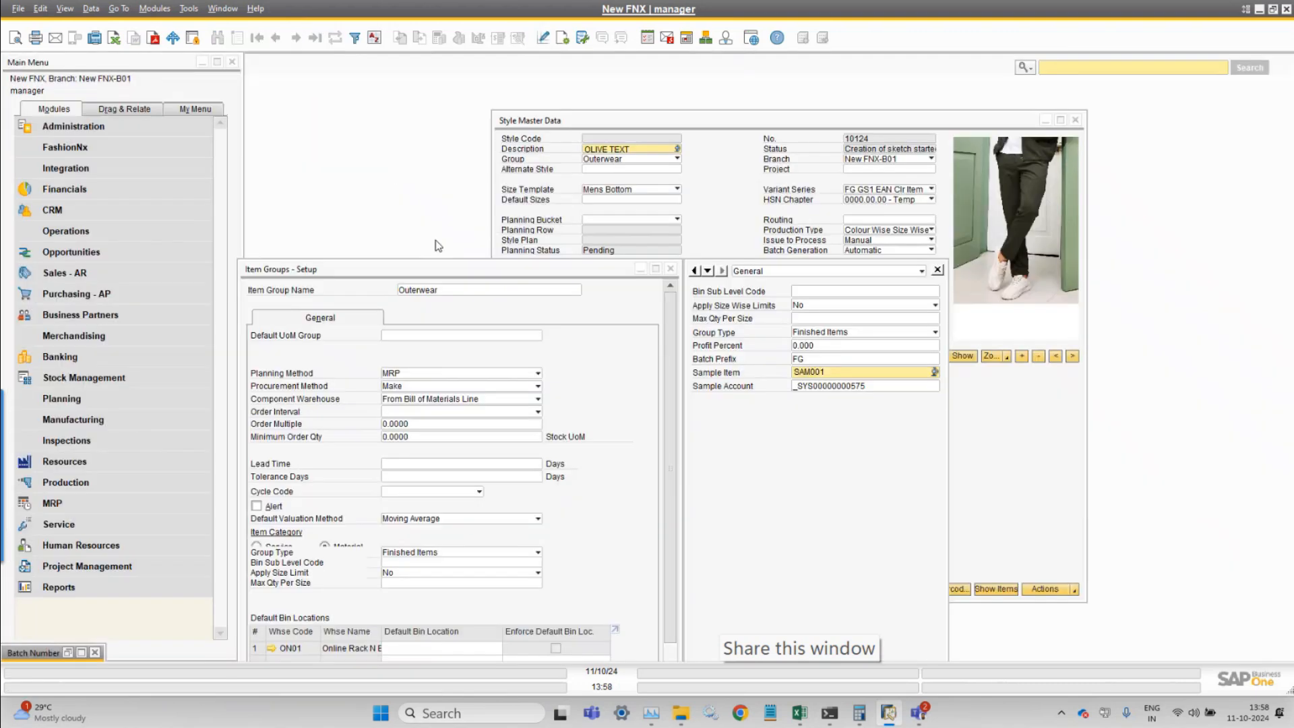
key("Escape")
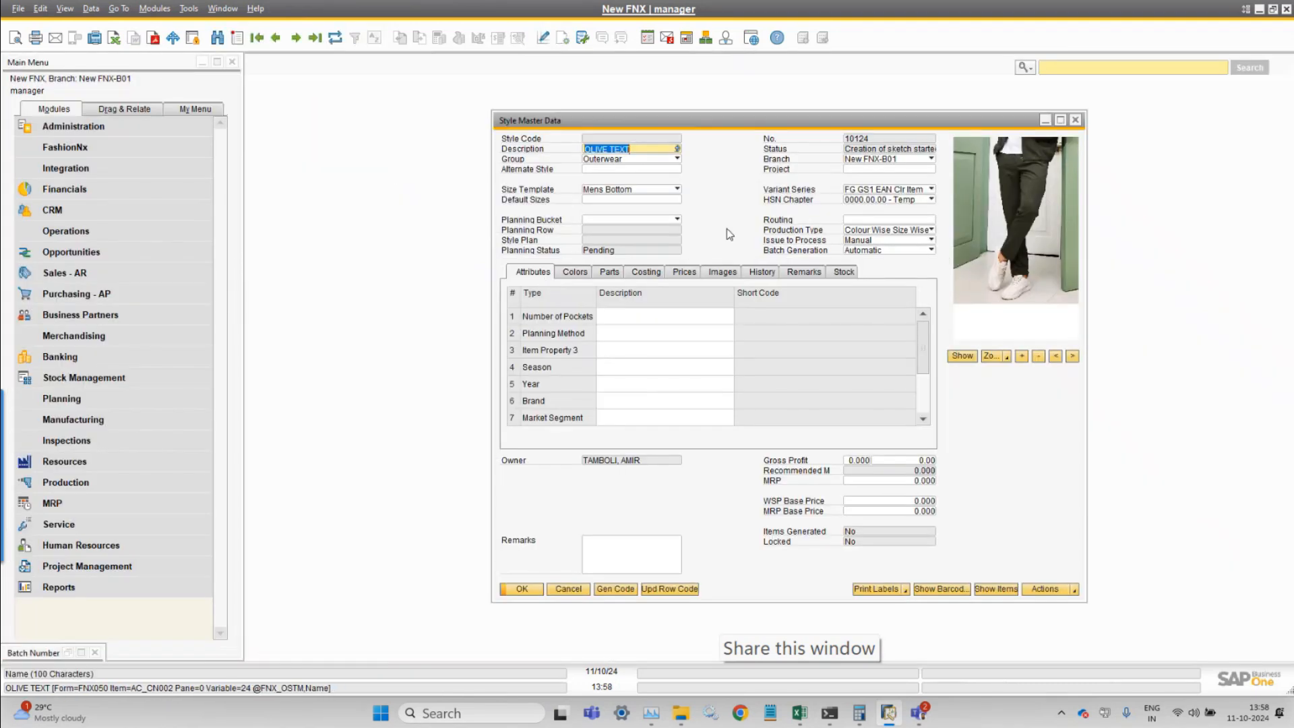
key("Escape")
Bring up the Sampling functions of the Merchandising module
key("alt+m")
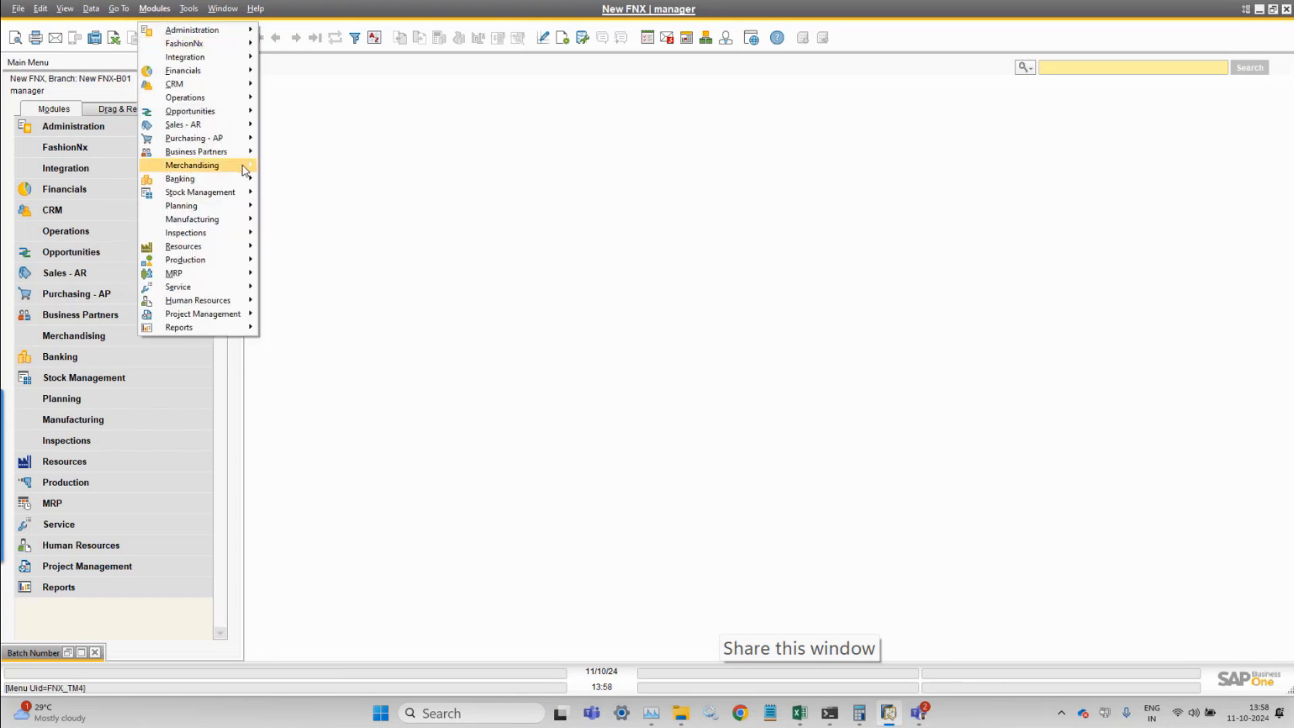
mouse_move(242, 165)
mouse_move(314, 206)
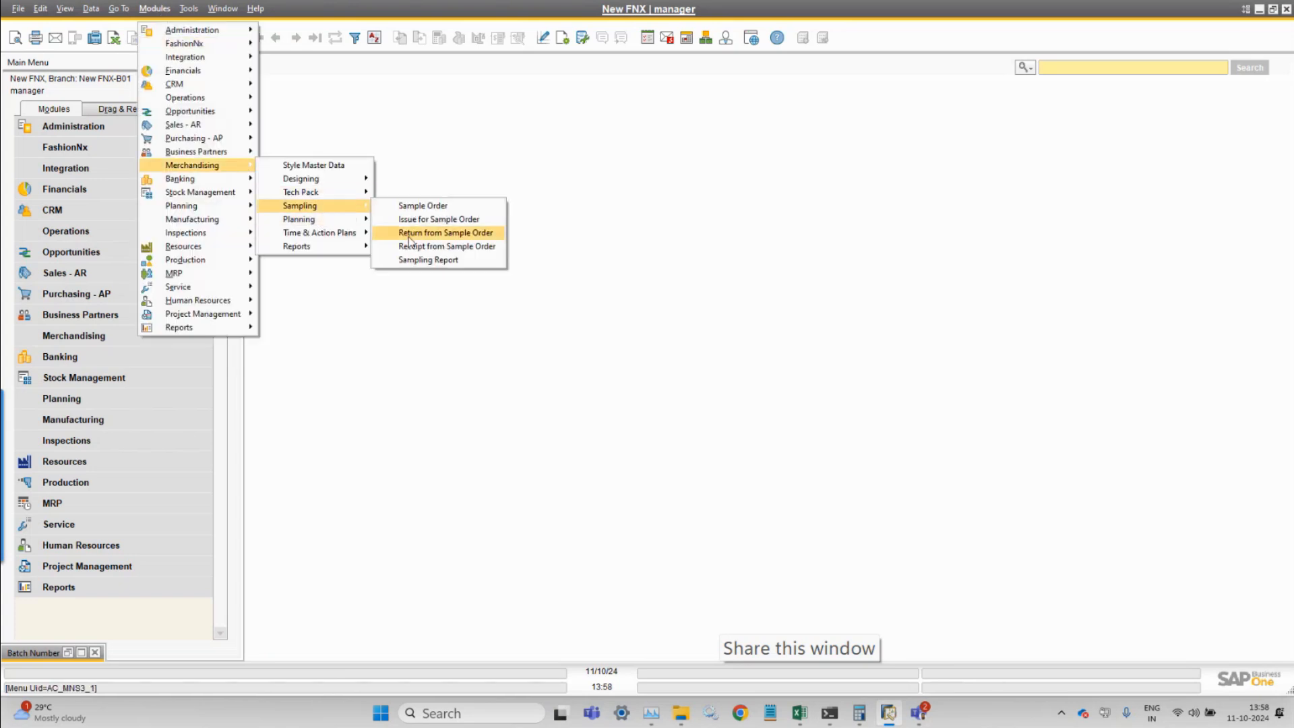